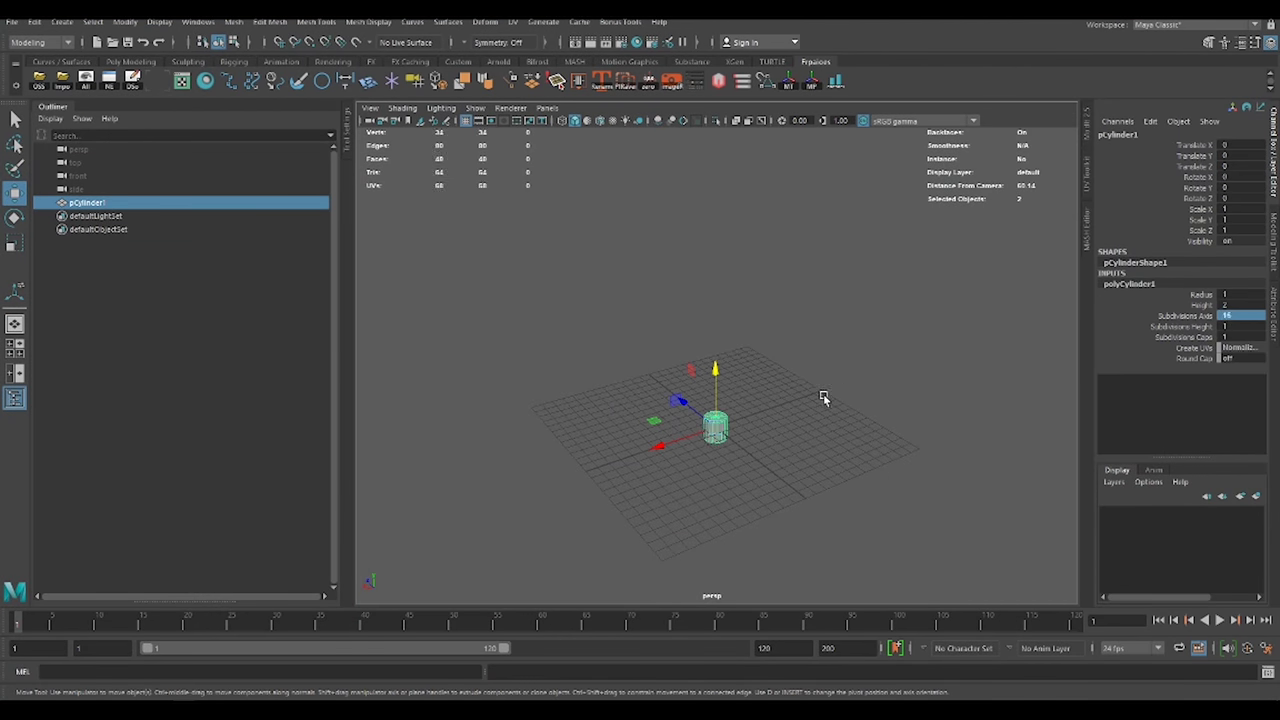
Scale the cylinder much taller on Y and raise it above the grid
{"action": "left_click_drag", "start_coordinate": [728, 398], "coordinate": [731, 360]}
{"action": "key", "text": "w"}
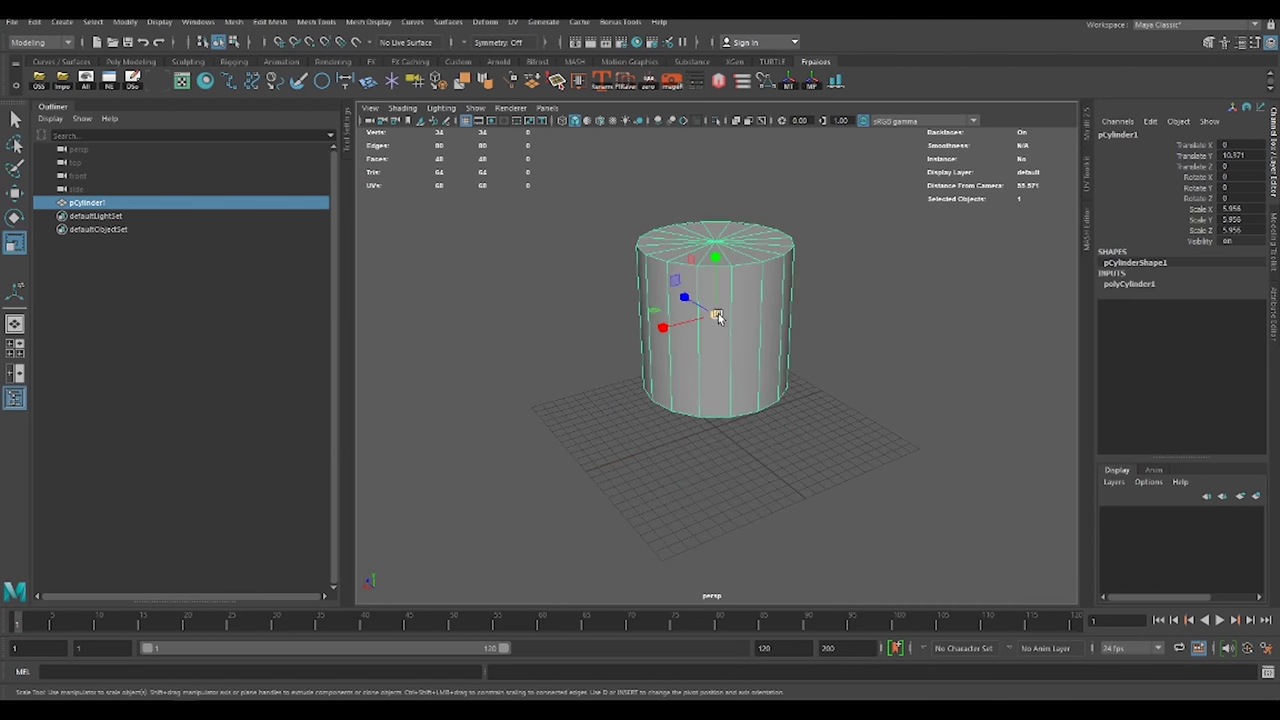
{"action": "left_click_drag", "start_coordinate": [712, 300], "coordinate": [716, 294]}
Add several horizontal edge rings around the cylinder and pinch their spacing
{"action": "mouse_move", "coordinate": [716, 294]}
{"action": "right_mouse_down"}
{"action": "mouse_move", "coordinate": [734, 306]}
{"action": "mouse_move", "coordinate": [720, 300]}
{"action": "right_mouse_up"}
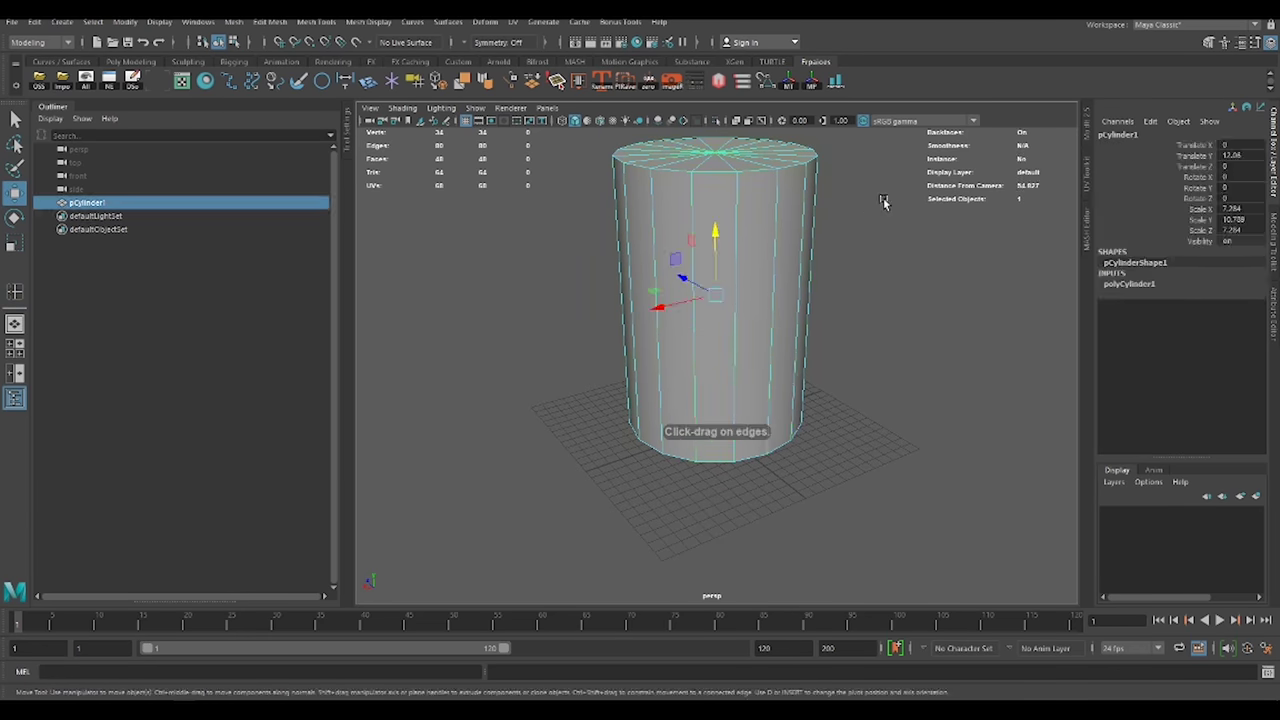
{"action": "left_click_drag", "start_coordinate": [735, 290], "coordinate": [735, 300]}
{"action": "middle_click_drag", "start_coordinate": [723, 314], "coordinate": [695, 314], "text": "shift"}
{"action": "left_click_drag", "start_coordinate": [695, 314], "coordinate": [800, 329], "text": "alt"}
{"action": "middle_click_drag", "start_coordinate": [800, 329], "coordinate": [735, 334], "text": "shift"}
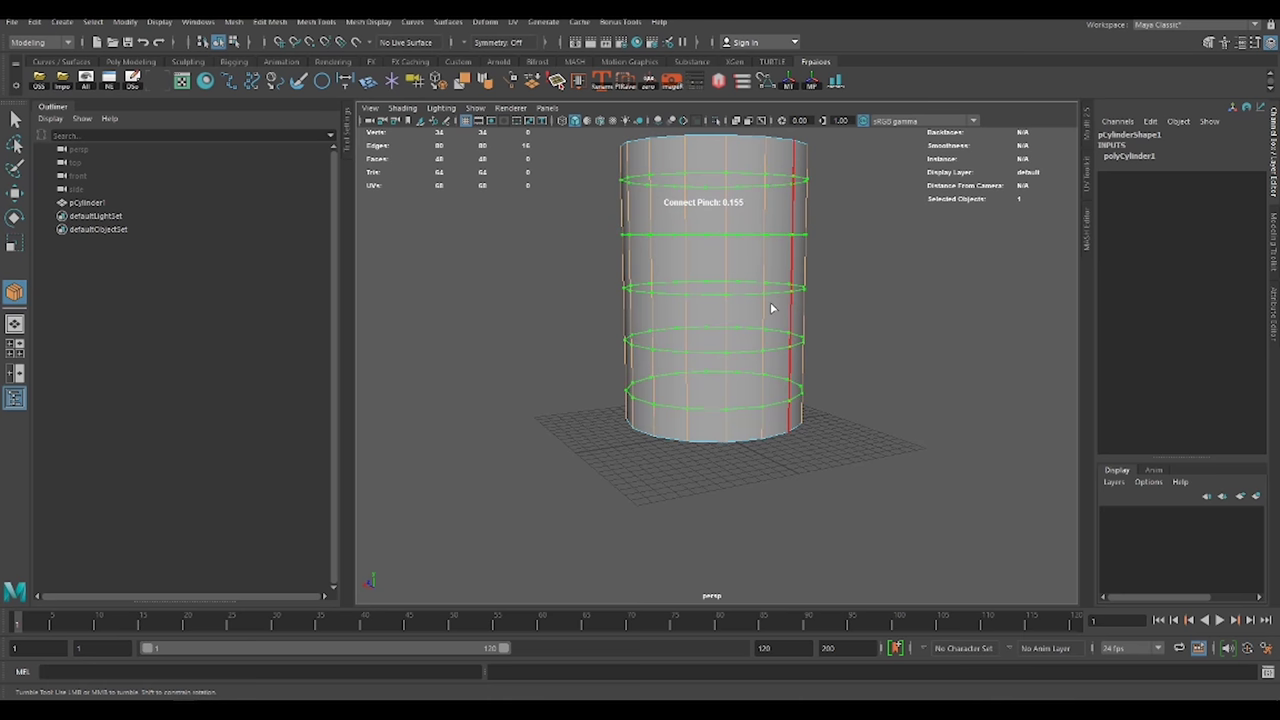
{"action": "scroll", "coordinate": [790, 320], "scroll_direction": "up", "scroll_amount": 3}
{"action": "mouse_move", "coordinate": [791, 337]}
{"action": "right_mouse_down"}
{"action": "mouse_move", "coordinate": [766, 374]}
{"action": "mouse_move", "coordinate": [777, 366]}
{"action": "right_mouse_up"}
Bulge the cylinder with a 4-division lattice by scaling its middle points outward
{"action": "left_click", "coordinate": [980, 408]}
{"action": "left_click", "coordinate": [1088, 408]}
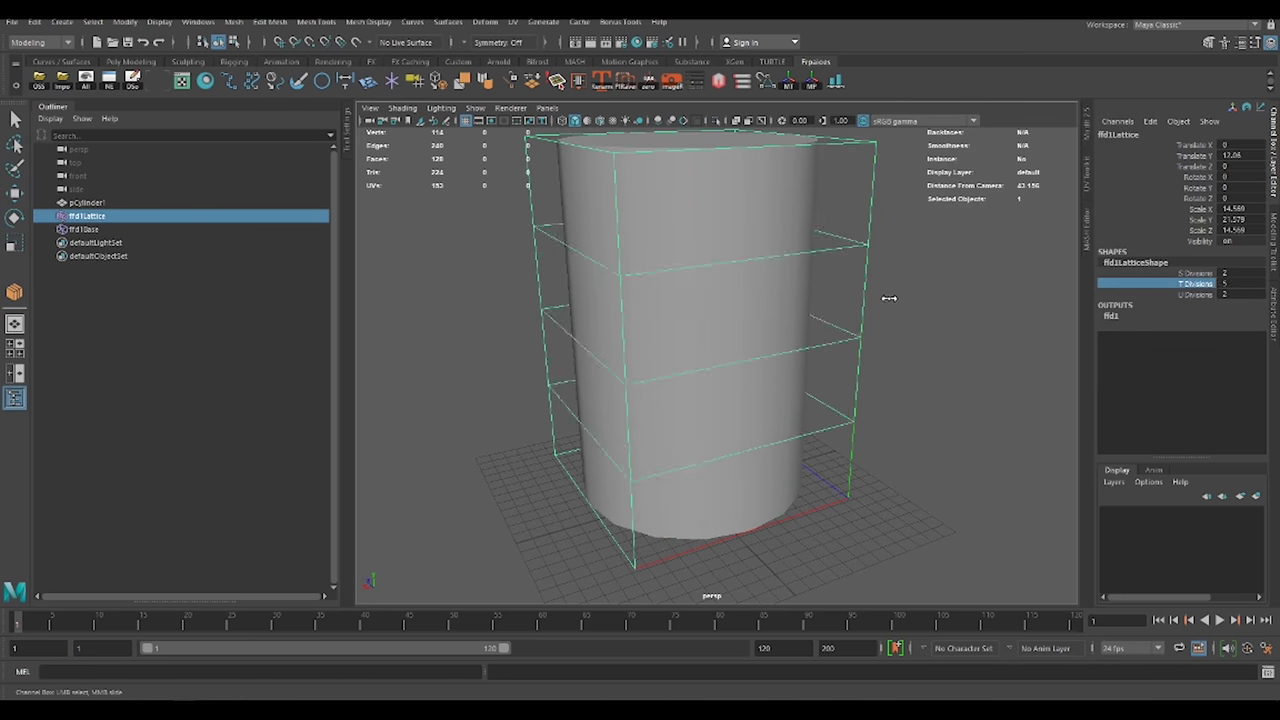
{"action": "middle_click_drag", "start_coordinate": [889, 298], "coordinate": [960, 300]}
{"action": "left_click_drag", "start_coordinate": [500, 230], "coordinate": [900, 420]}
{"action": "key", "text": "r"}
{"action": "left_click_drag", "start_coordinate": [674, 303], "coordinate": [737, 314]}
Apply Edit Edge Flow to the barrel's edge loops for smooth curvature
{"action": "left_click", "coordinate": [737, 314]}
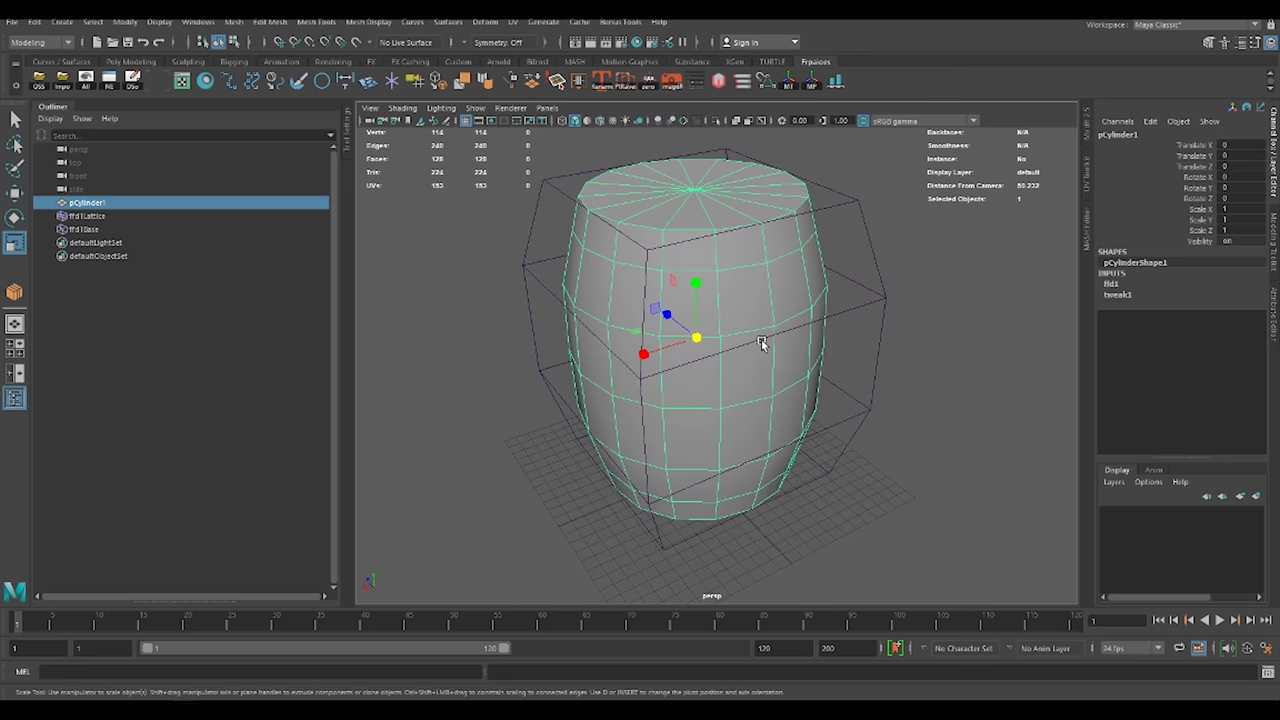
{"action": "double_click", "coordinate": [762, 338]}
{"action": "right_click_drag", "start_coordinate": [763, 386], "coordinate": [814, 329], "text": "shift"}
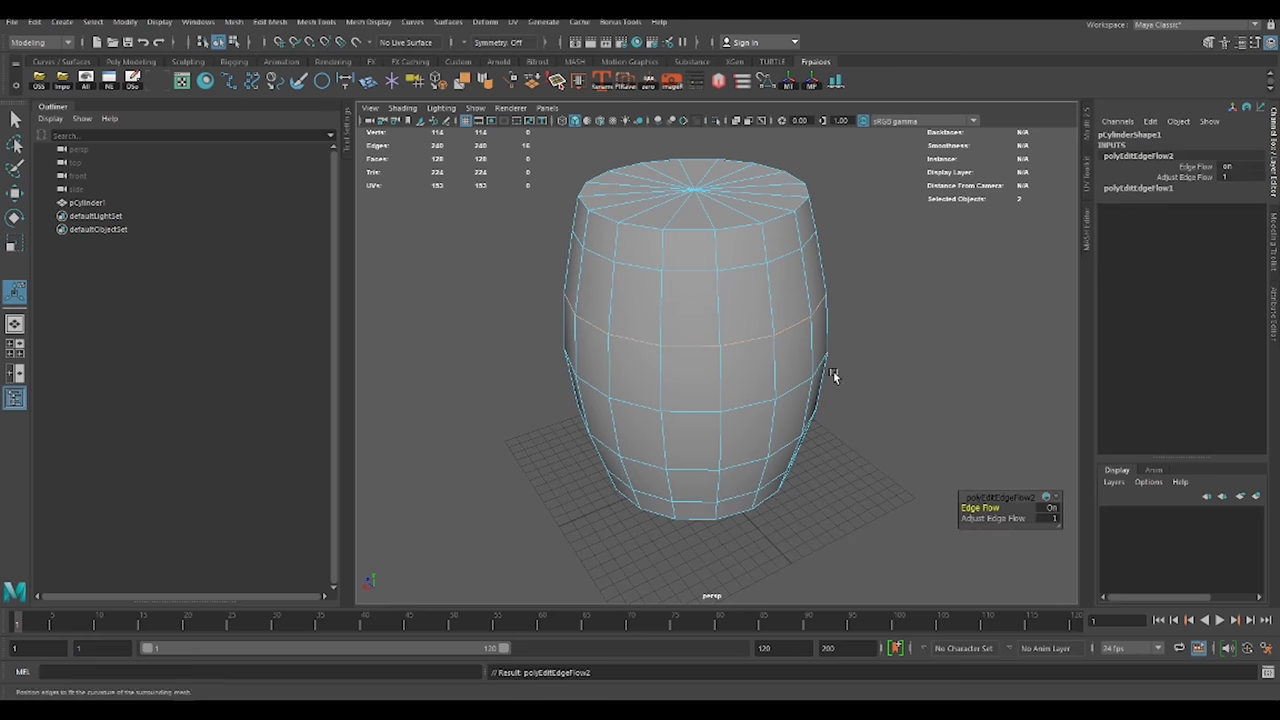
{"action": "left_click_drag", "start_coordinate": [792, 387], "coordinate": [734, 377], "text": "alt"}
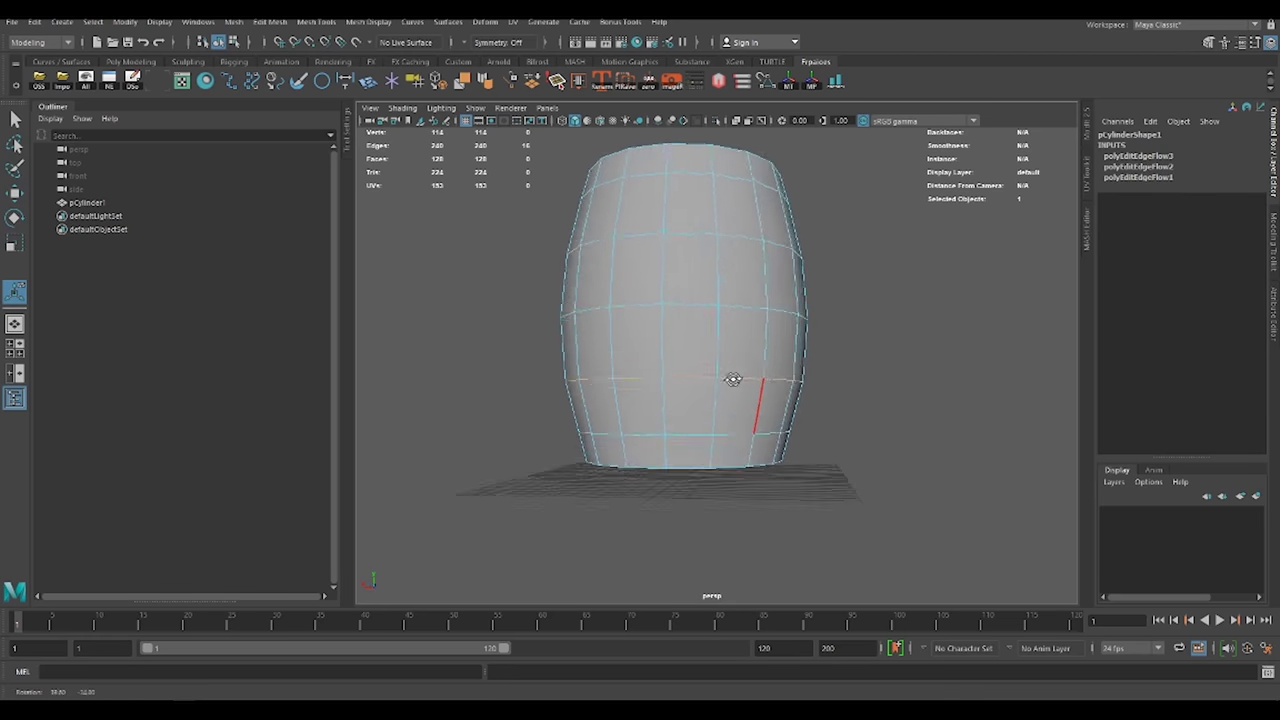
{"action": "key", "text": "g"}
{"action": "key", "text": "ctrl+z"}
{"action": "key", "text": "r"}
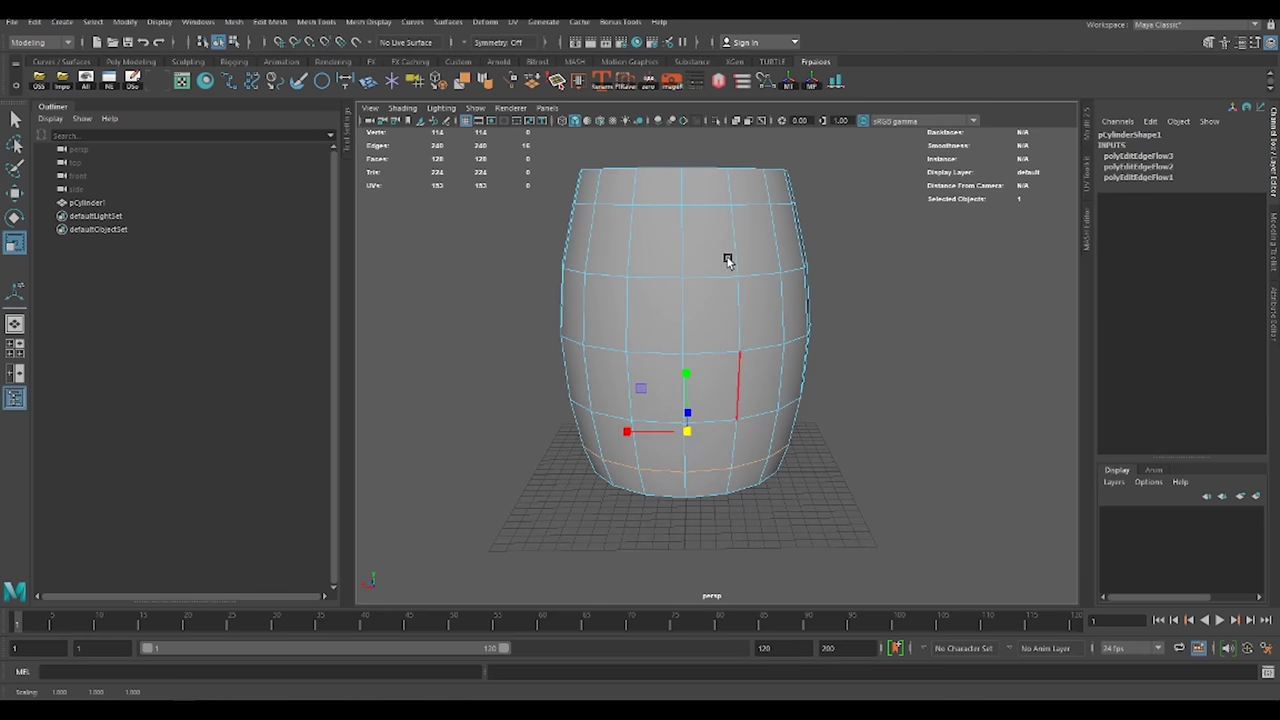
{"action": "left_click_drag", "start_coordinate": [728, 260], "coordinate": [837, 277], "text": "alt"}
{"action": "right_click_drag", "start_coordinate": [951, 294], "coordinate": [951, 332], "text": "shift"}
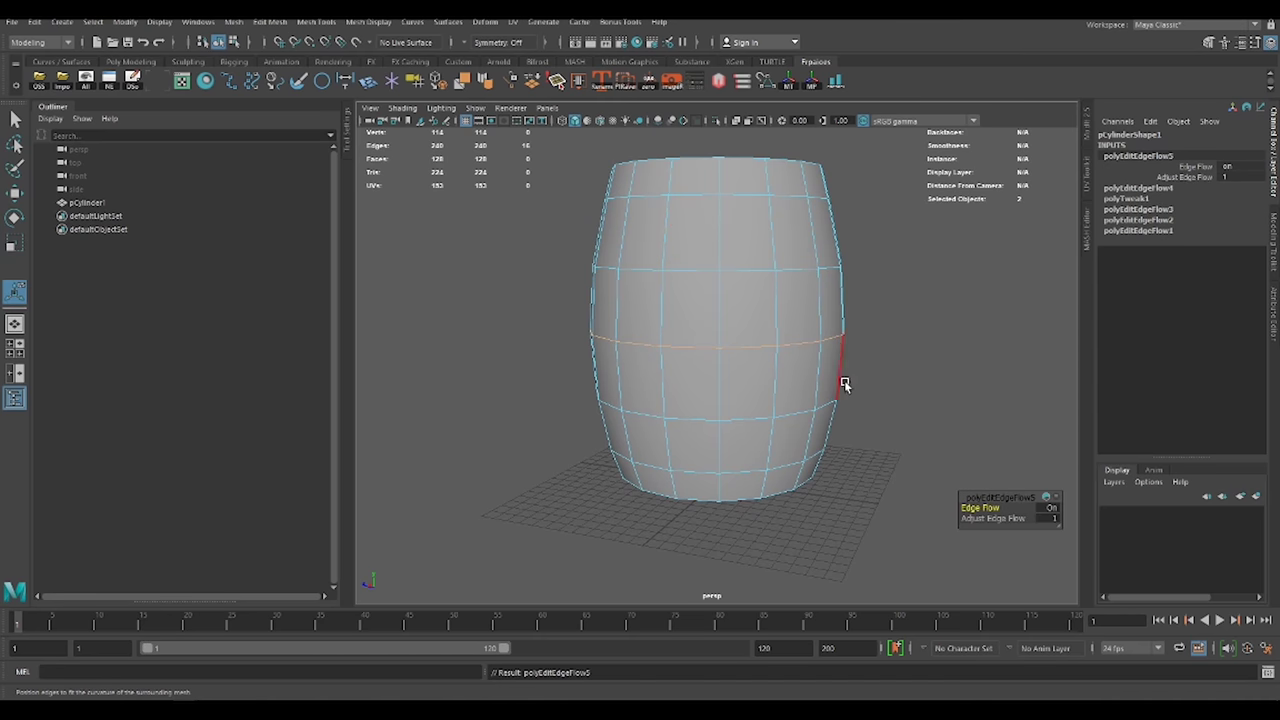
{"action": "key", "text": "g"}
{"action": "key", "text": "g"}
{"action": "key", "text": "q"}
Delete the barrel's top cap faces
{"action": "left_click_drag", "start_coordinate": [880, 246], "coordinate": [932, 345], "text": "alt"}
{"action": "right_click_drag", "start_coordinate": [932, 345], "coordinate": [934, 381], "text": "shift"}
{"action": "key", "text": "Delete"}
Extract one full vertical strip of barrel faces as a separate piece and hide the rest
{"action": "key", "text": "F8"}
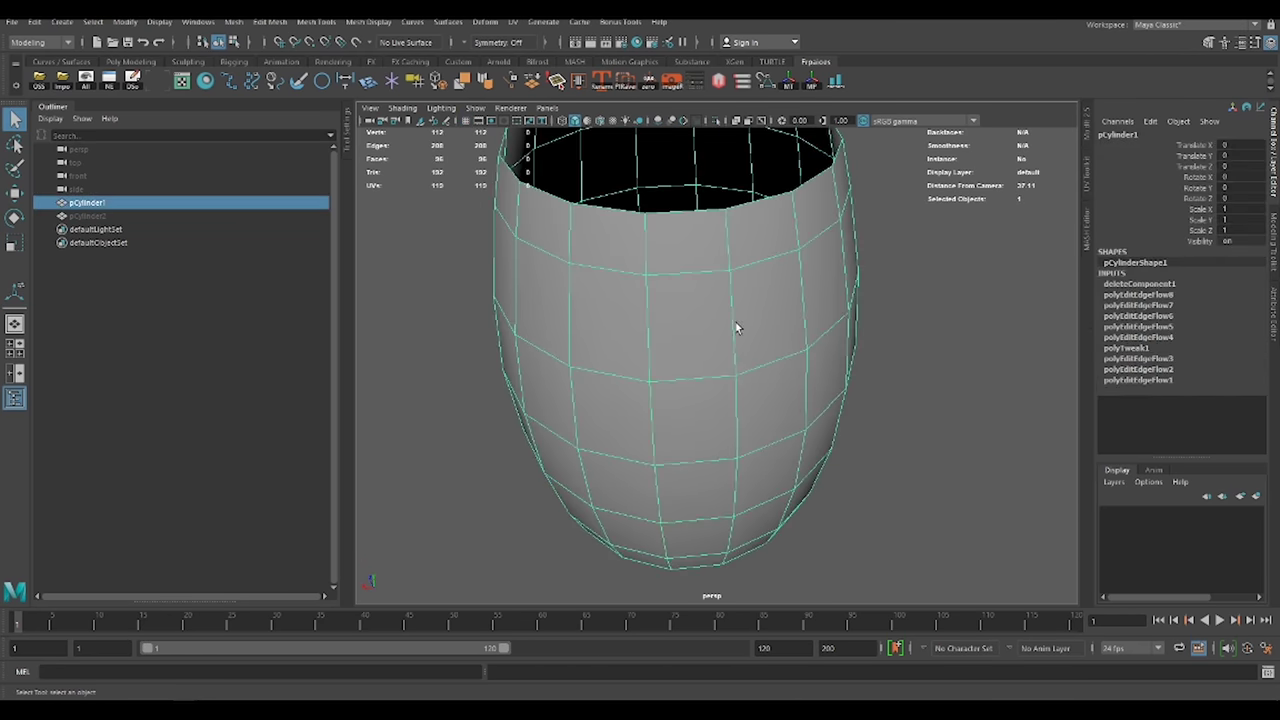
{"action": "right_click_drag", "start_coordinate": [781, 331], "coordinate": [783, 360]}
{"action": "left_click_drag", "start_coordinate": [783, 360], "coordinate": [690, 447], "text": "alt"}
{"action": "left_click", "coordinate": [797, 243]}
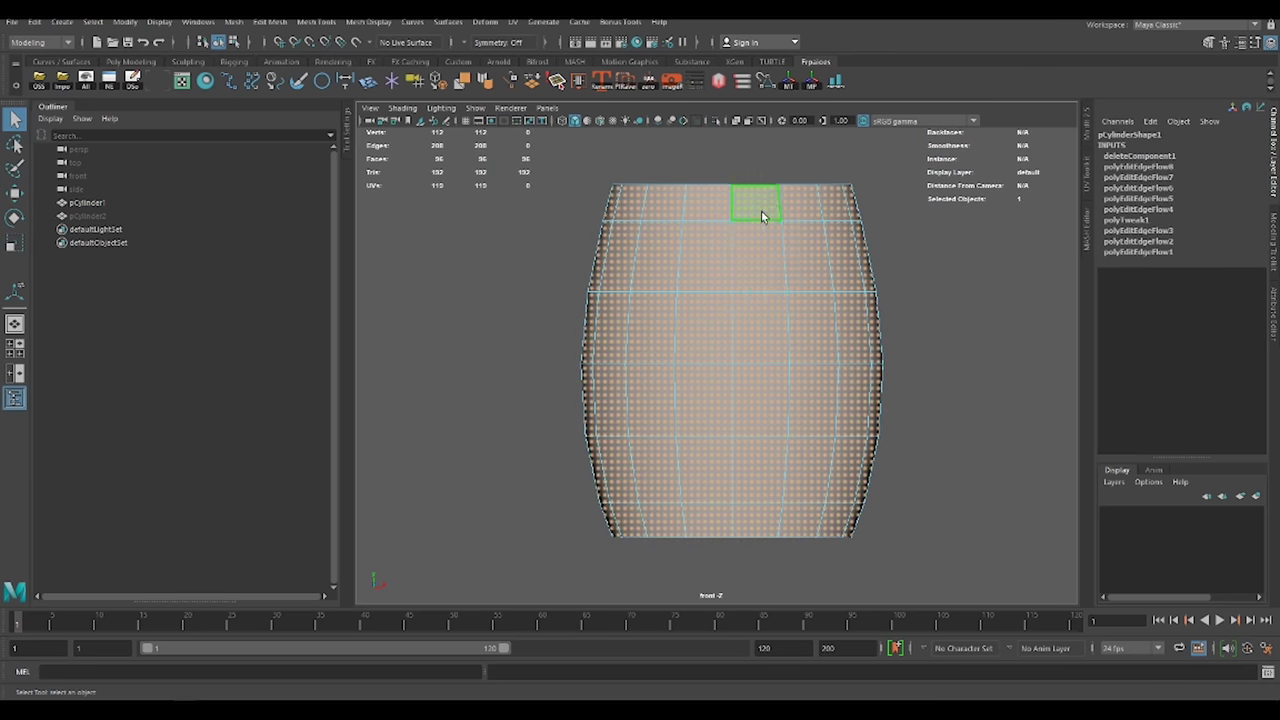
{"action": "double_click", "coordinate": [763, 502], "text": "shift"}
{"action": "left_click_drag", "start_coordinate": [763, 502], "coordinate": [905, 345], "text": "alt"}
{"action": "right_click_drag", "start_coordinate": [905, 345], "coordinate": [925, 307], "text": "shift"}
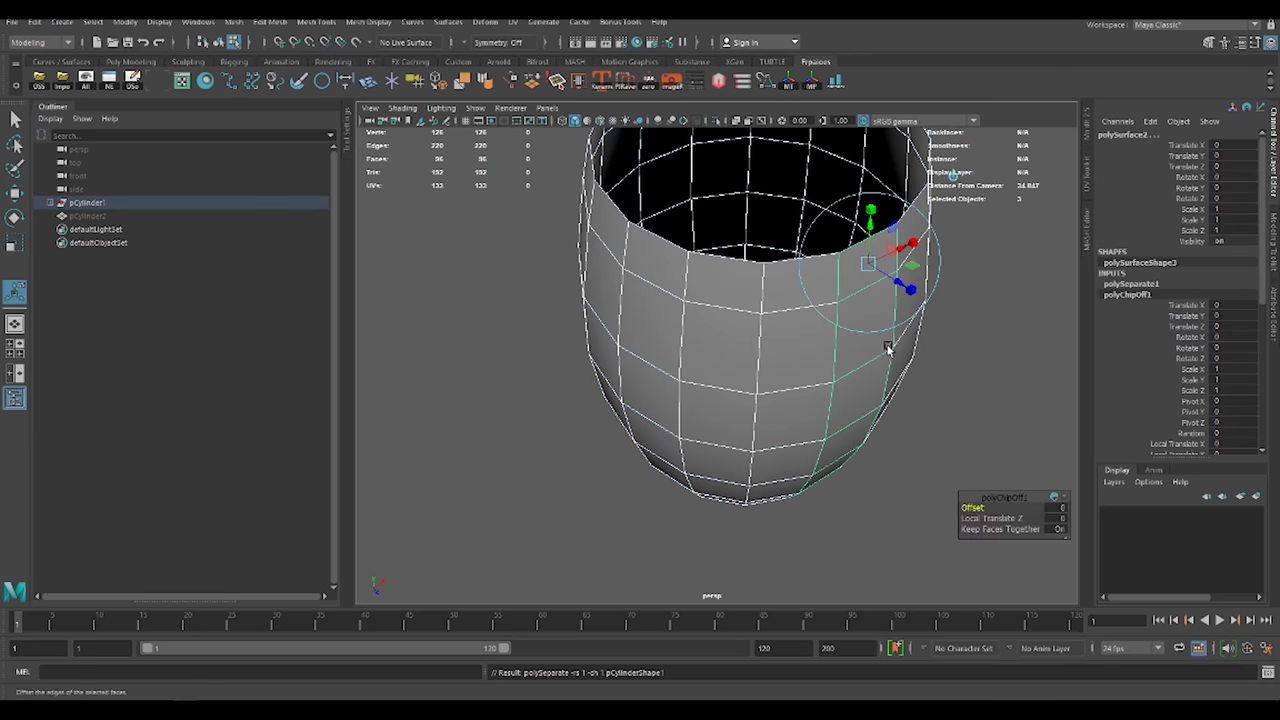
{"action": "key", "text": "ctrl+h"}
Extrude the extracted strip to give the stave thickness
{"action": "key", "text": "ctrl+e"}
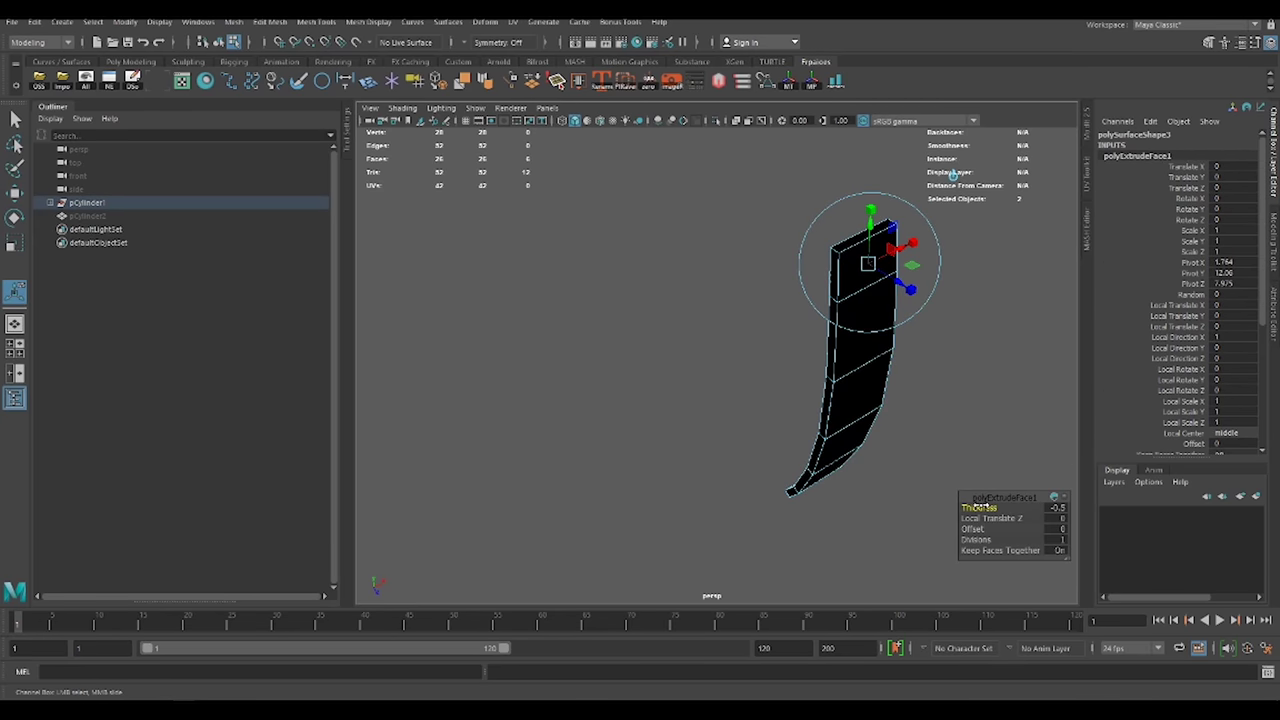
{"action": "left_click", "coordinate": [920, 337]}
{"action": "left_click", "coordinate": [850, 360]}
{"action": "mouse_move", "coordinate": [850, 360]}
{"action": "left_mouse_down", "text": "alt"}
{"action": "mouse_move", "coordinate": [860, 400]}
{"action": "mouse_move", "coordinate": [848, 425]}
{"action": "mouse_move", "coordinate": [800, 380]}
{"action": "left_mouse_up", "text": "alt"}
Bevel the stave's sharp edges, picked with an angle constraint of about 64.73 degrees
{"action": "left_click", "coordinate": [207, 299]}
{"action": "left_click", "coordinate": [203, 314]}
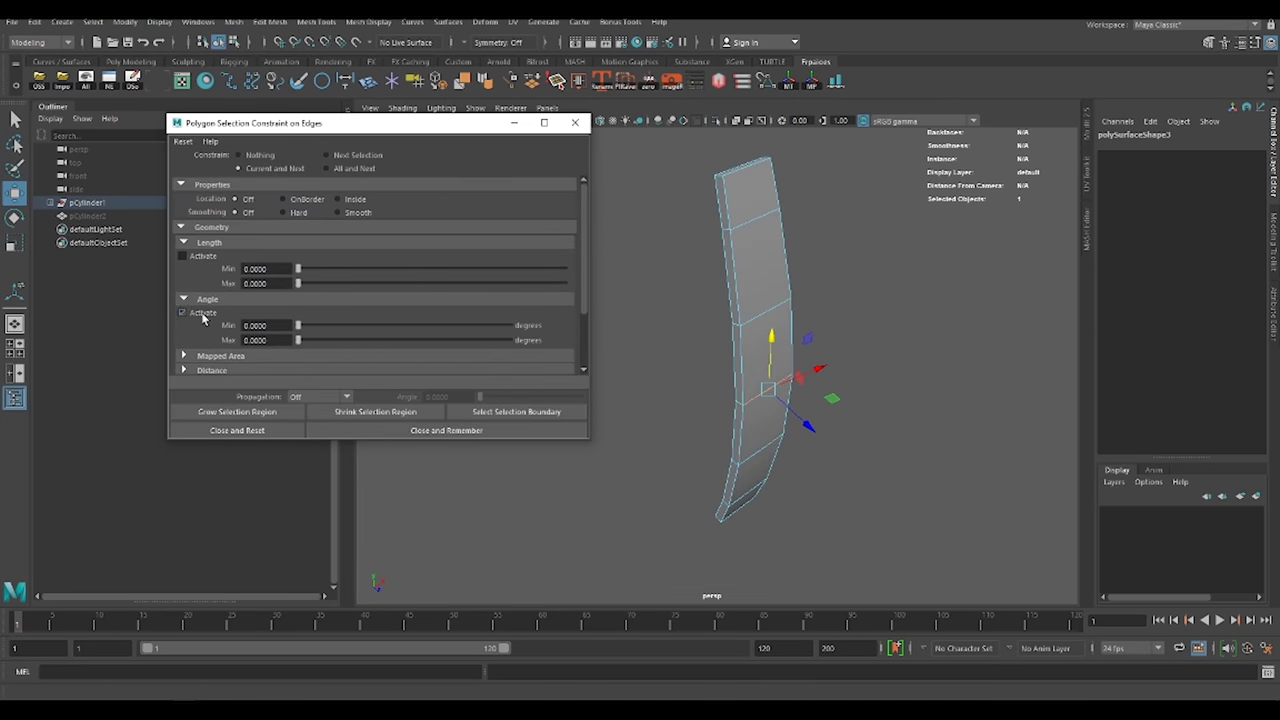
{"action": "left_click_drag", "start_coordinate": [333, 328], "coordinate": [336, 327]}
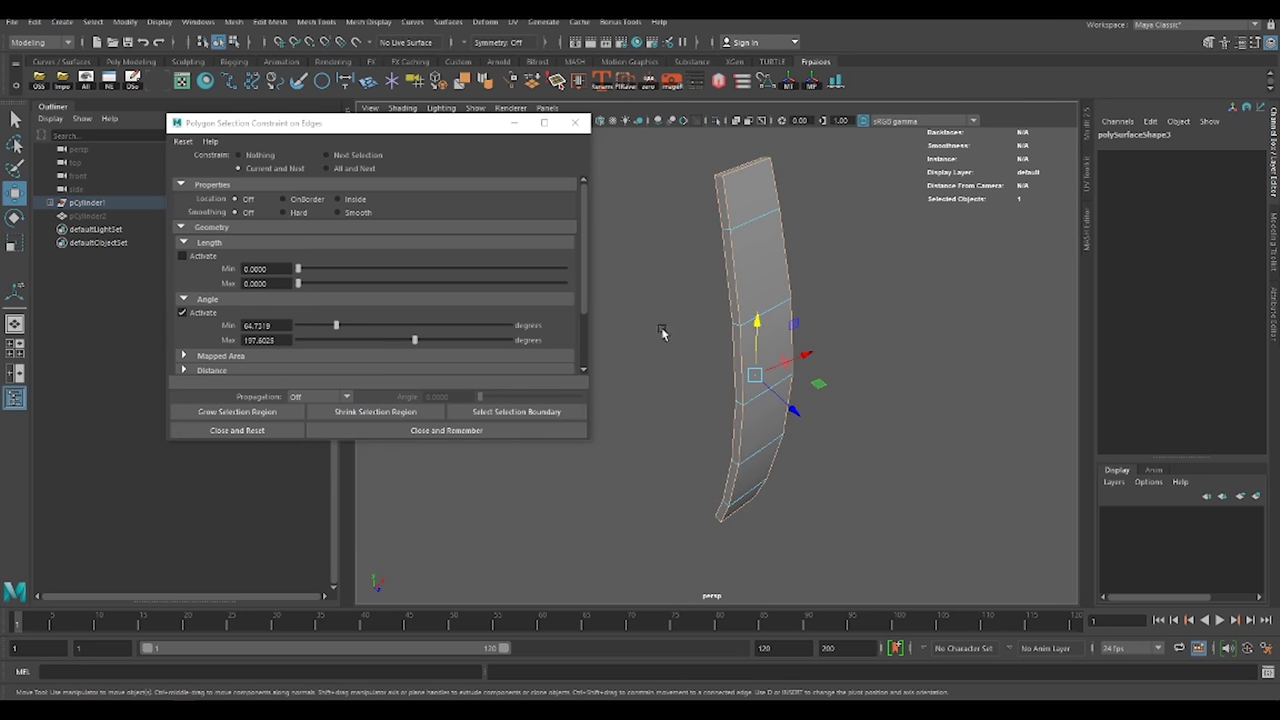
{"action": "right_click_drag", "start_coordinate": [920, 377], "coordinate": [968, 518], "text": "shift"}
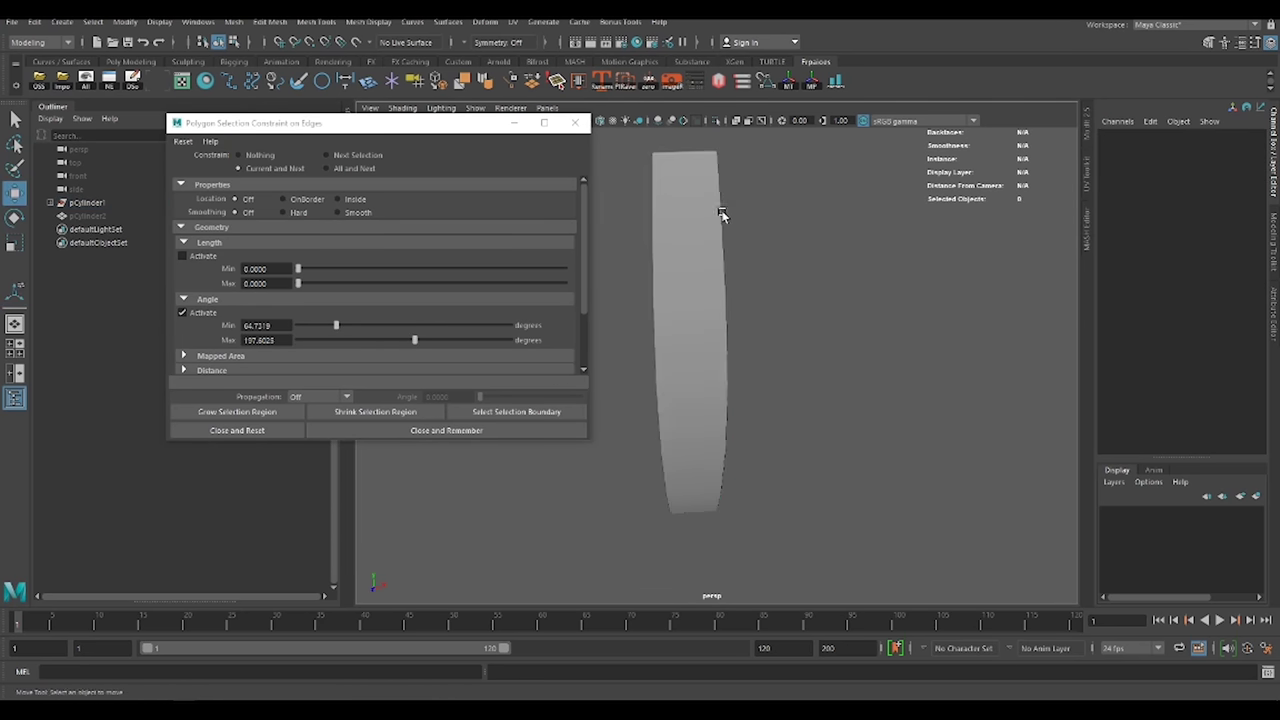
{"action": "left_click", "coordinate": [746, 234]}
Smooth the stave mesh and isolate it in the view
{"action": "right_click_drag", "start_coordinate": [811, 265], "coordinate": [806, 349], "text": "shift"}
{"action": "left_click", "coordinate": [820, 246]}
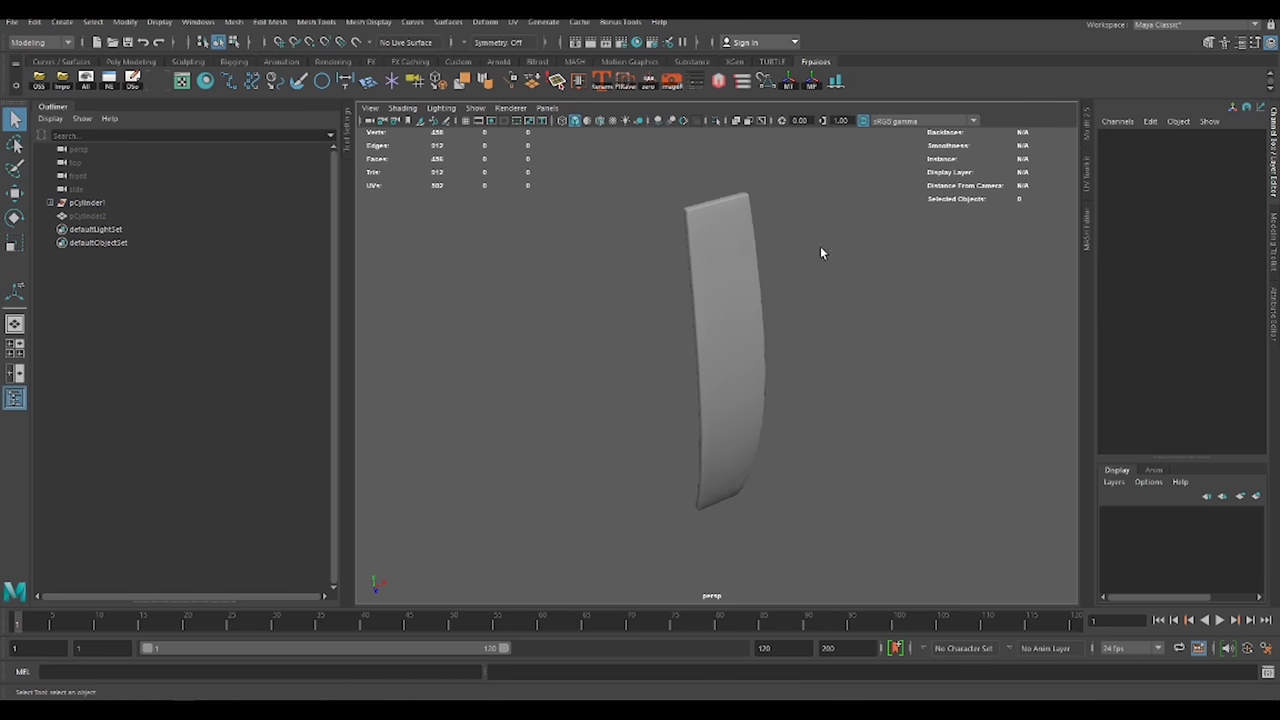
{"action": "left_click", "coordinate": [736, 279]}
{"action": "key", "text": "ctrl+1"}
Duplicate the stave with rotation around the barrel centre to form a full ring of staves
{"action": "key", "text": "ctrl+d"}
{"action": "key", "text": "e"}
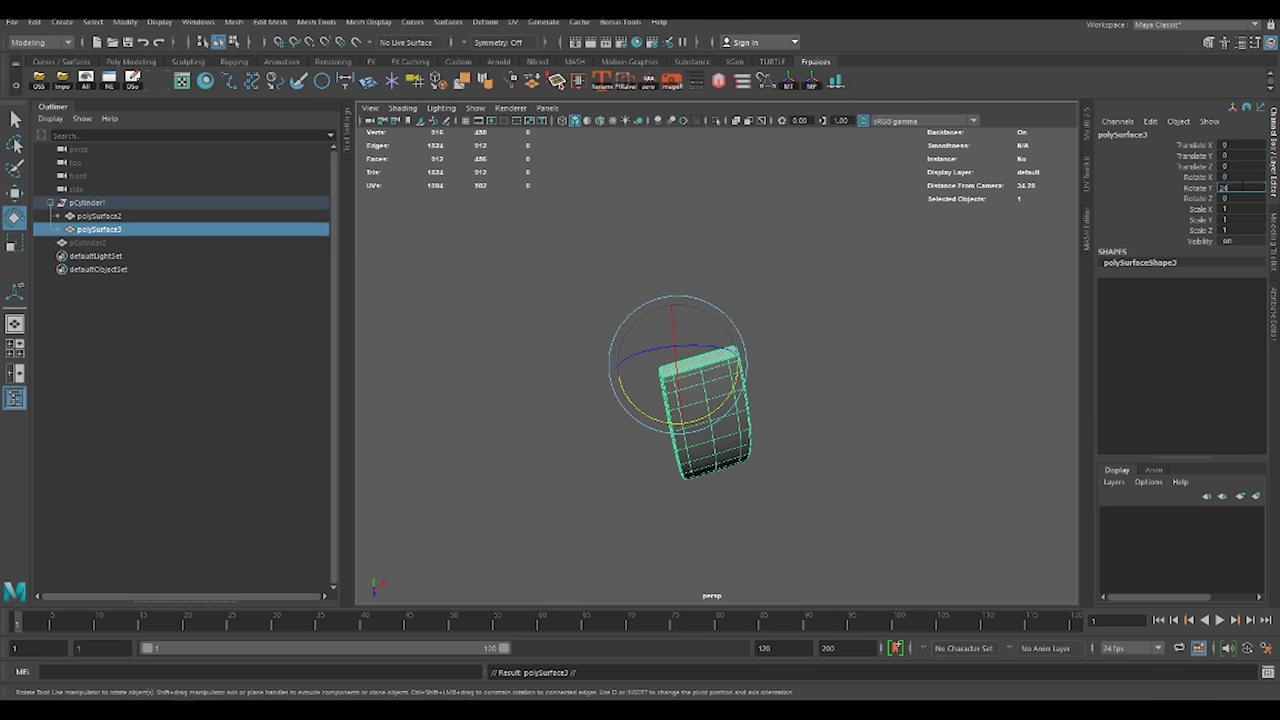
{"action": "key", "text": "shift+d"}
{"action": "key", "text": "shift+d"}
{"action": "key", "text": "shift+d"}
{"action": "key", "text": "shift+d"}
{"action": "key", "text": "shift+d"}
{"action": "key", "text": "shift+d"}
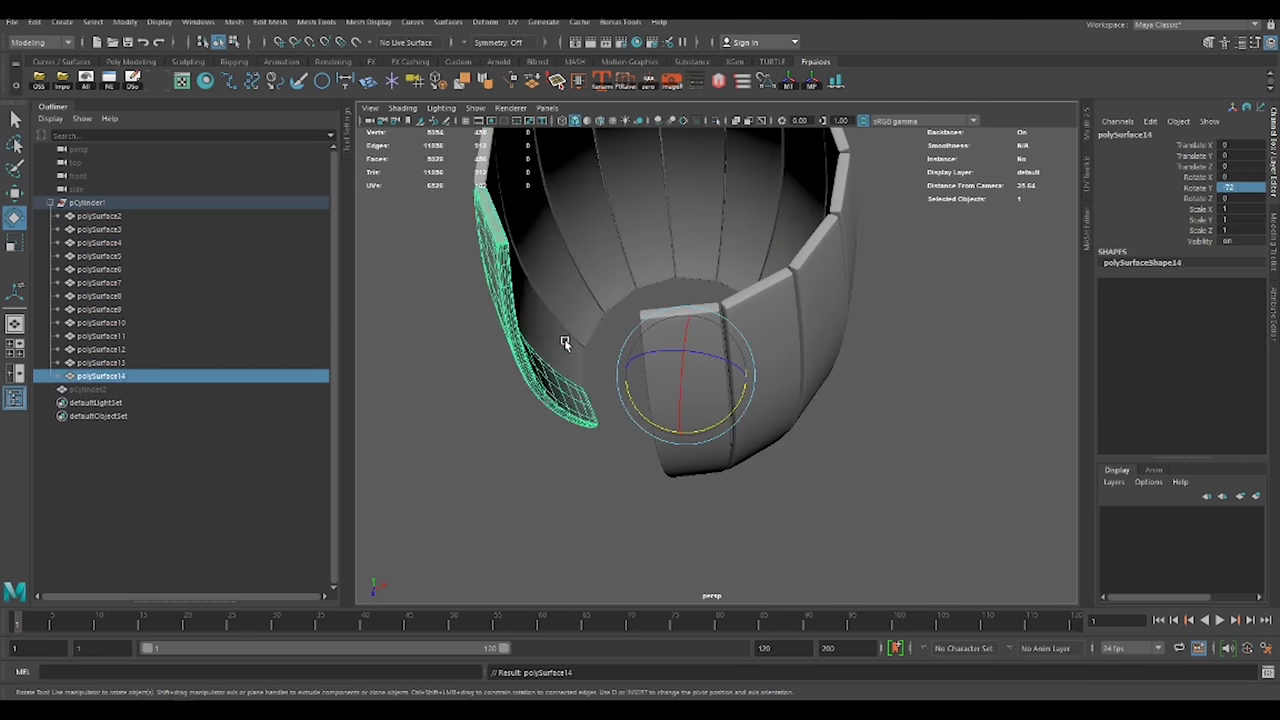
{"action": "key", "text": "shift+d"}
{"action": "key", "text": "shift+d"}
{"action": "scroll", "coordinate": [901, 430], "scroll_direction": "down", "scroll_amount": 5}
{"action": "left_click_drag", "start_coordinate": [685, 365], "coordinate": [686, 320], "text": "alt"}
{"action": "scroll", "coordinate": [843, 380], "scroll_direction": "up", "scroll_amount": 5}
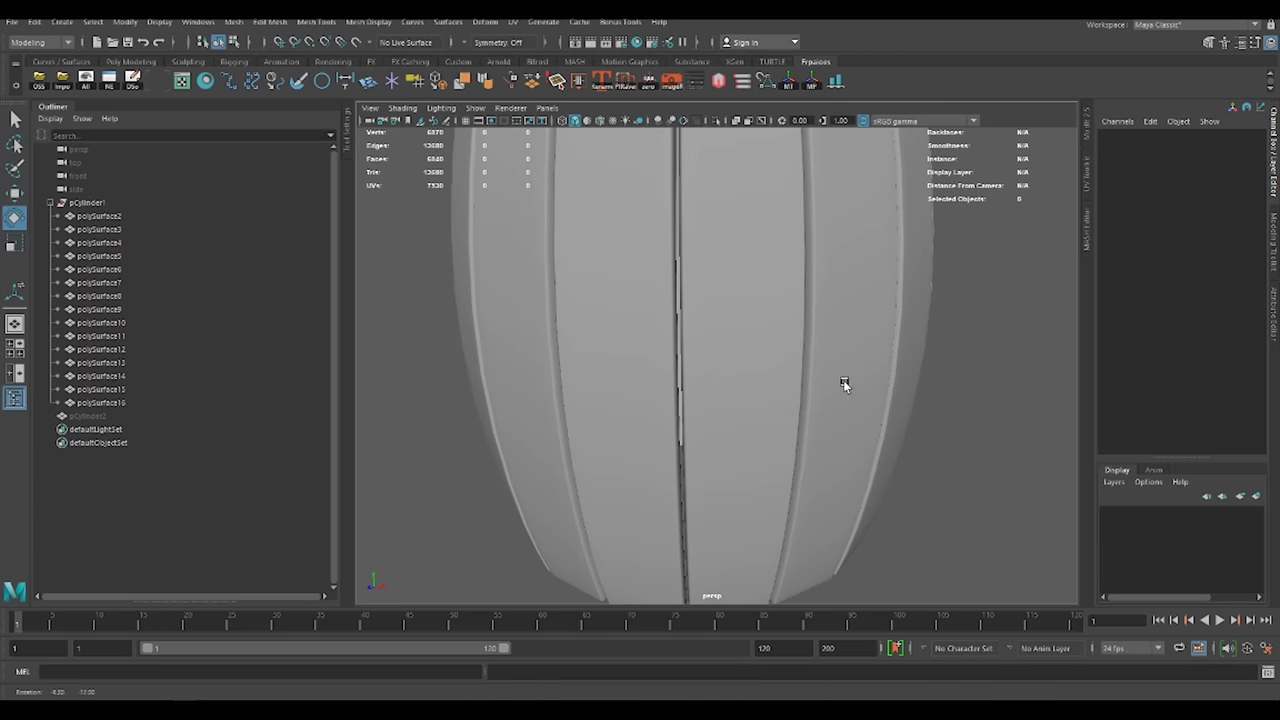
{"action": "key", "text": "ctrl+h"}
{"action": "left_click", "coordinate": [775, 350]}
Isolate the barrel and bevel its selected edge loops into band strips
{"action": "right_click", "coordinate": [928, 267]}
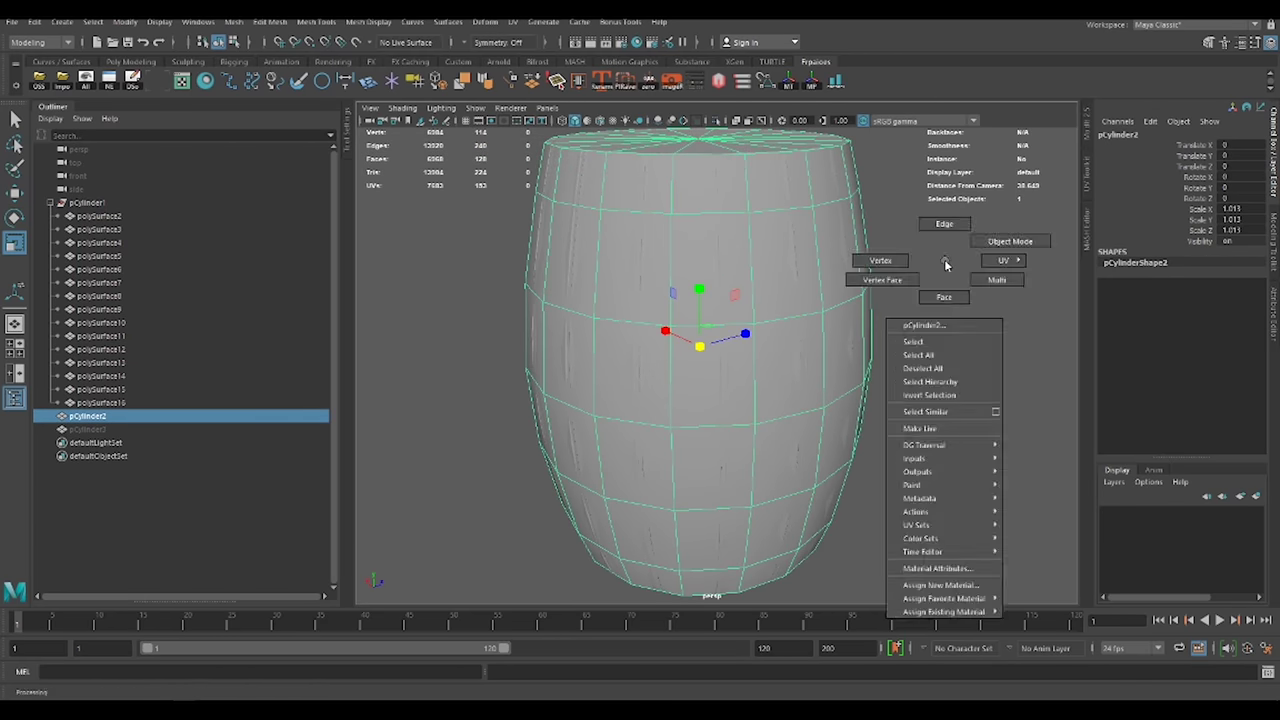
{"action": "key", "text": "ctrl+1"}
{"action": "key", "text": "w"}
{"action": "scroll", "coordinate": [757, 463], "scroll_direction": "down", "scroll_amount": 3}
{"action": "scroll", "coordinate": [851, 338], "scroll_direction": "up", "scroll_amount": 3}
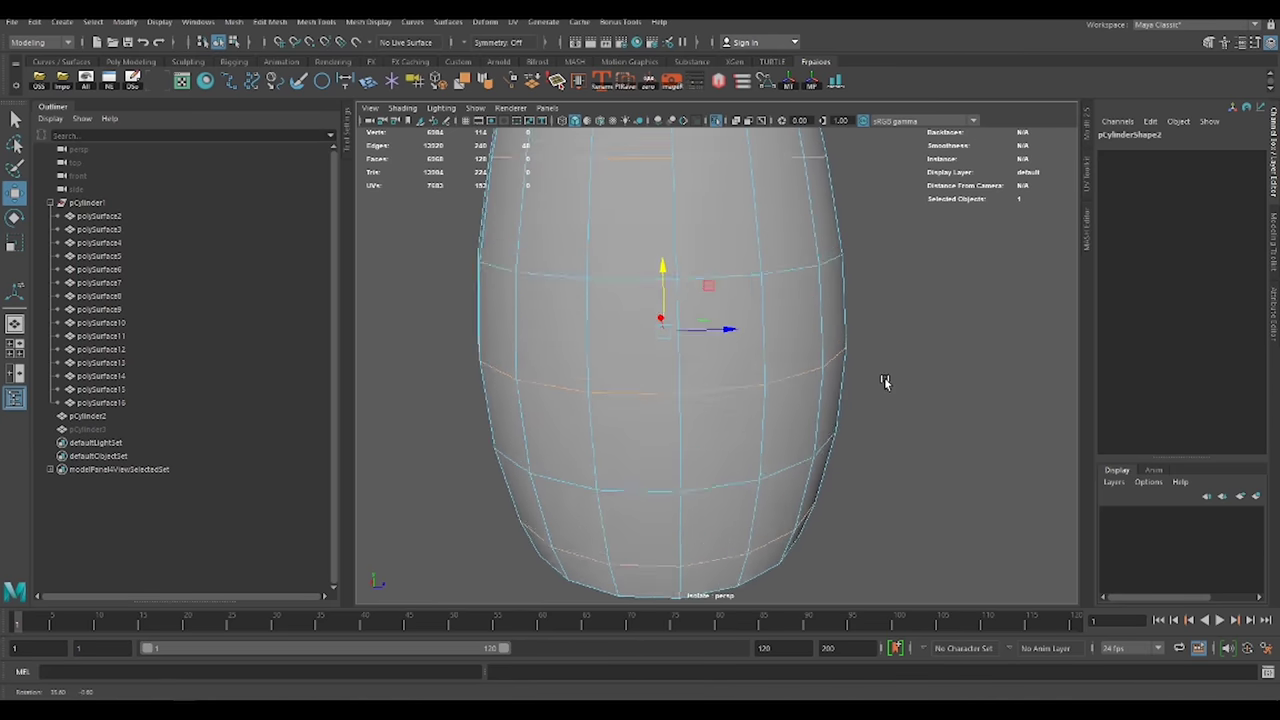
{"action": "right_click_drag", "start_coordinate": [900, 300], "coordinate": [933, 418], "text": "shift"}
{"action": "double_click", "coordinate": [820, 286]}
{"action": "right_click_drag", "start_coordinate": [949, 287], "coordinate": [965, 418], "text": "shift"}
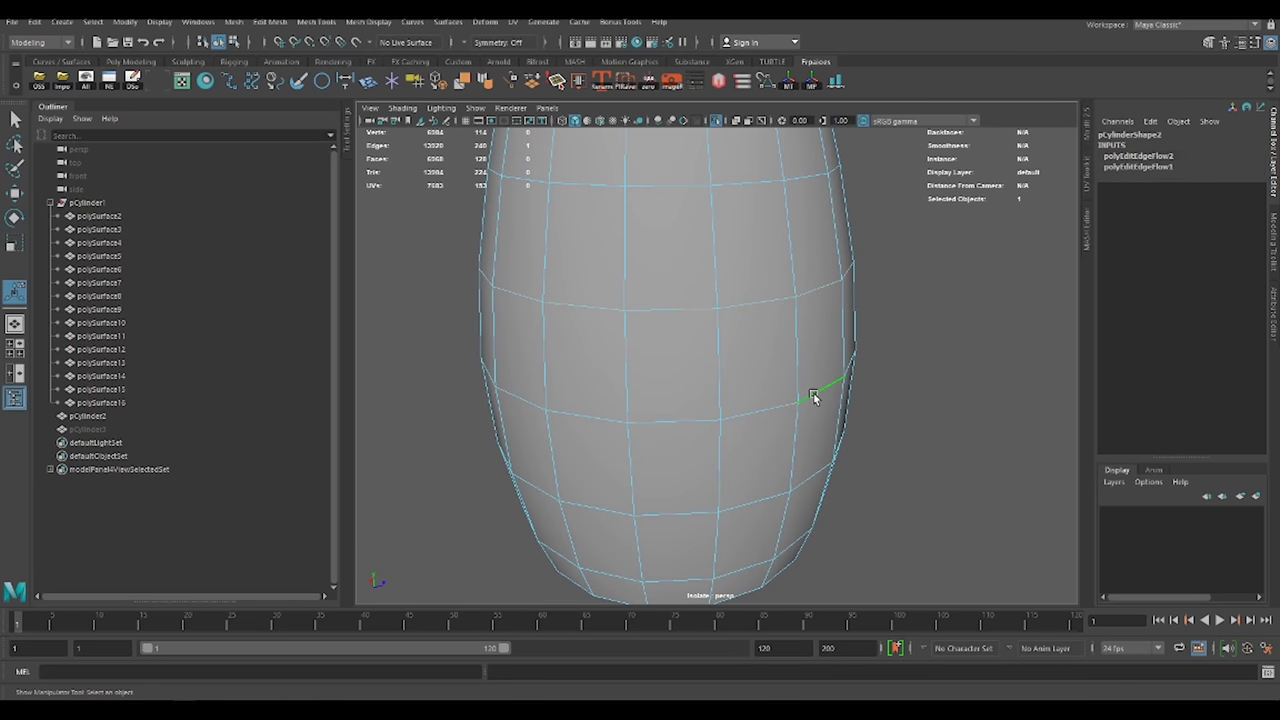
{"action": "right_click_drag", "start_coordinate": [946, 297], "coordinate": [976, 400], "text": "shift"}
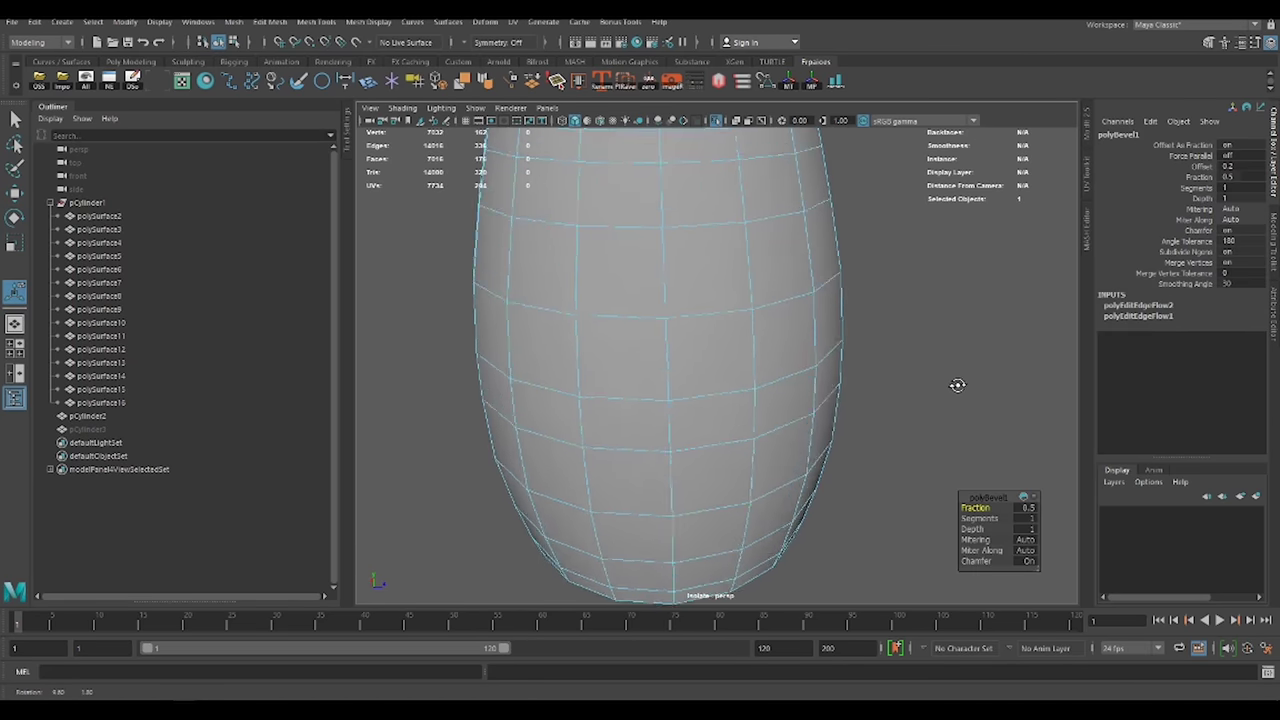
Extract the band face rings as three separate hoops and select all three
{"action": "key", "text": "F11"}
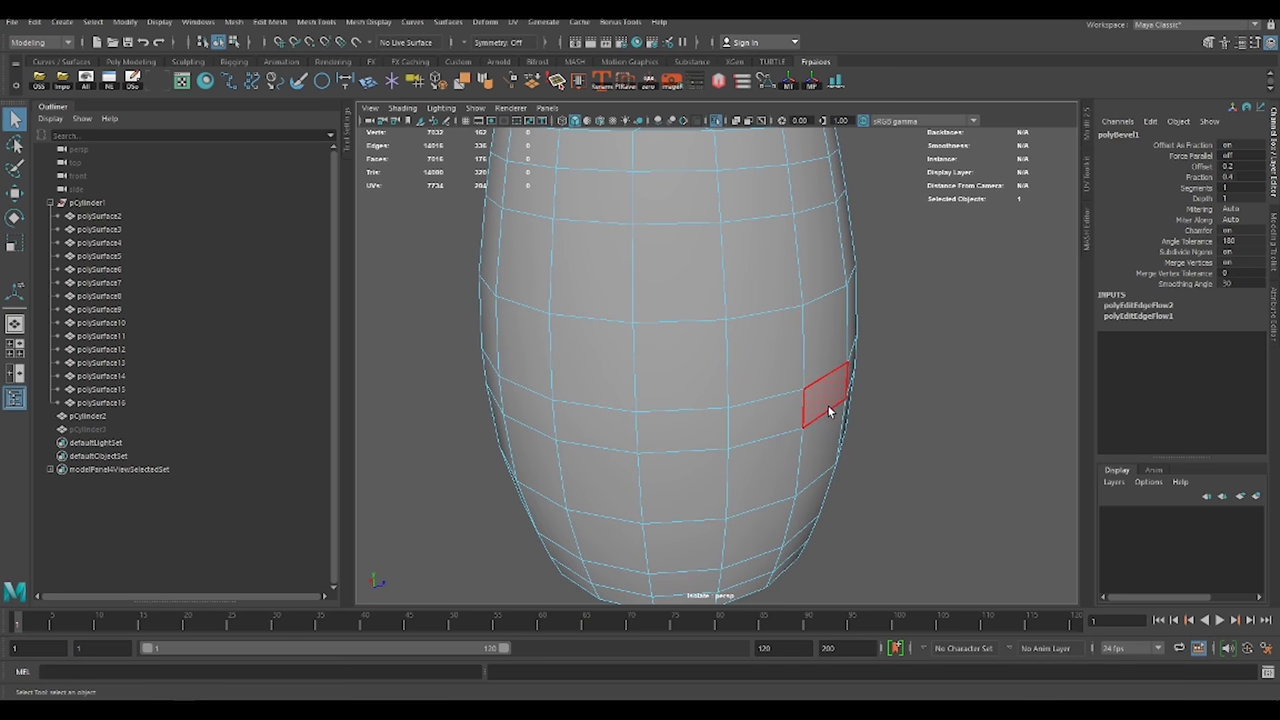
{"action": "left_click_drag", "start_coordinate": [829, 405], "coordinate": [771, 418]}
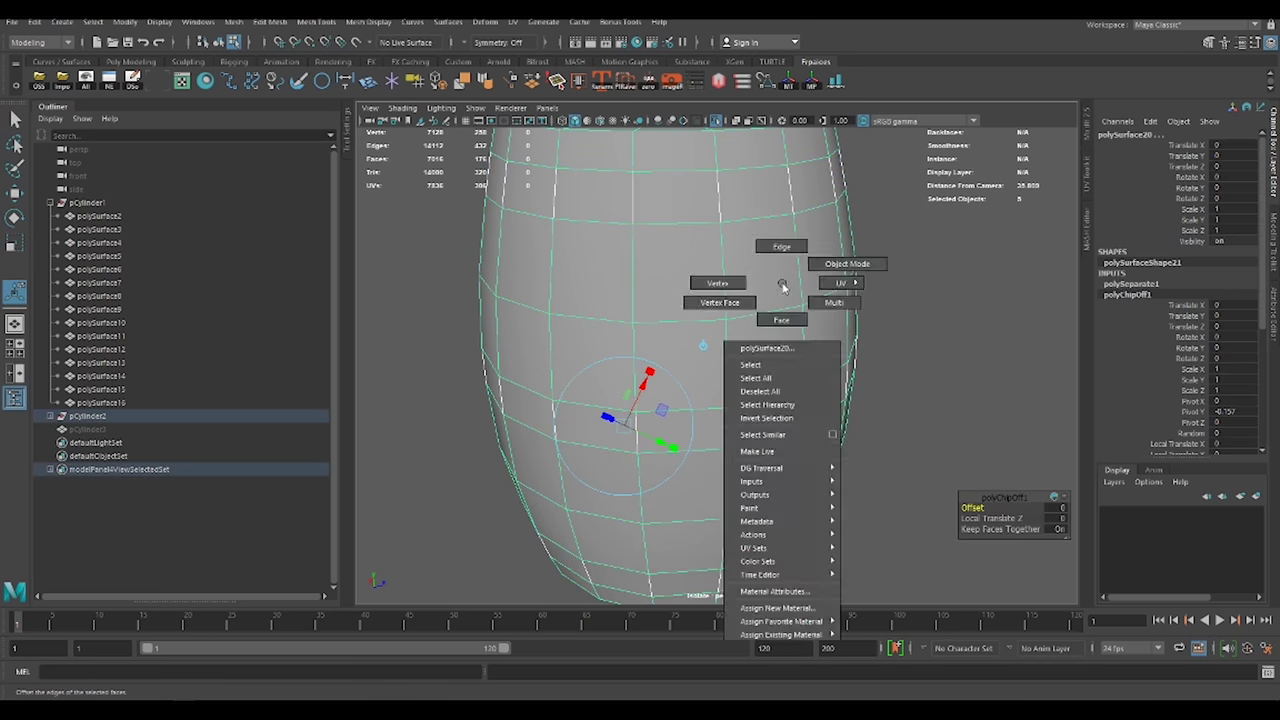
{"action": "right_click_drag", "start_coordinate": [777, 286], "coordinate": [840, 264], "text": "shift"}
{"action": "left_click", "coordinate": [780, 420], "text": "shift"}
{"action": "left_click", "coordinate": [790, 470], "text": "shift"}
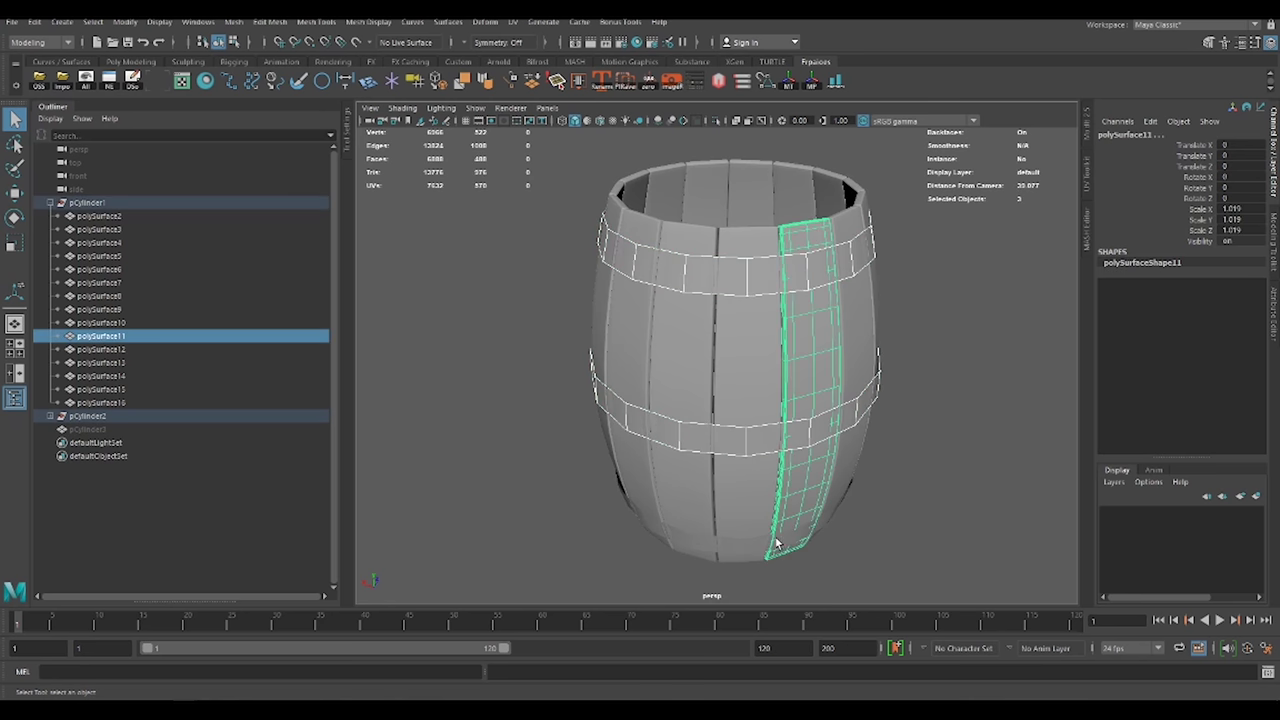
{"action": "left_click", "coordinate": [790, 470], "text": "shift"}
{"action": "left_click", "coordinate": [758, 548], "text": "shift"}
Combine the hoops, extrude them 0.2 thick and freeze their transforms
{"action": "right_click_drag", "start_coordinate": [758, 552], "coordinate": [943, 377], "text": "shift"}
{"action": "key", "text": "ctrl+e"}
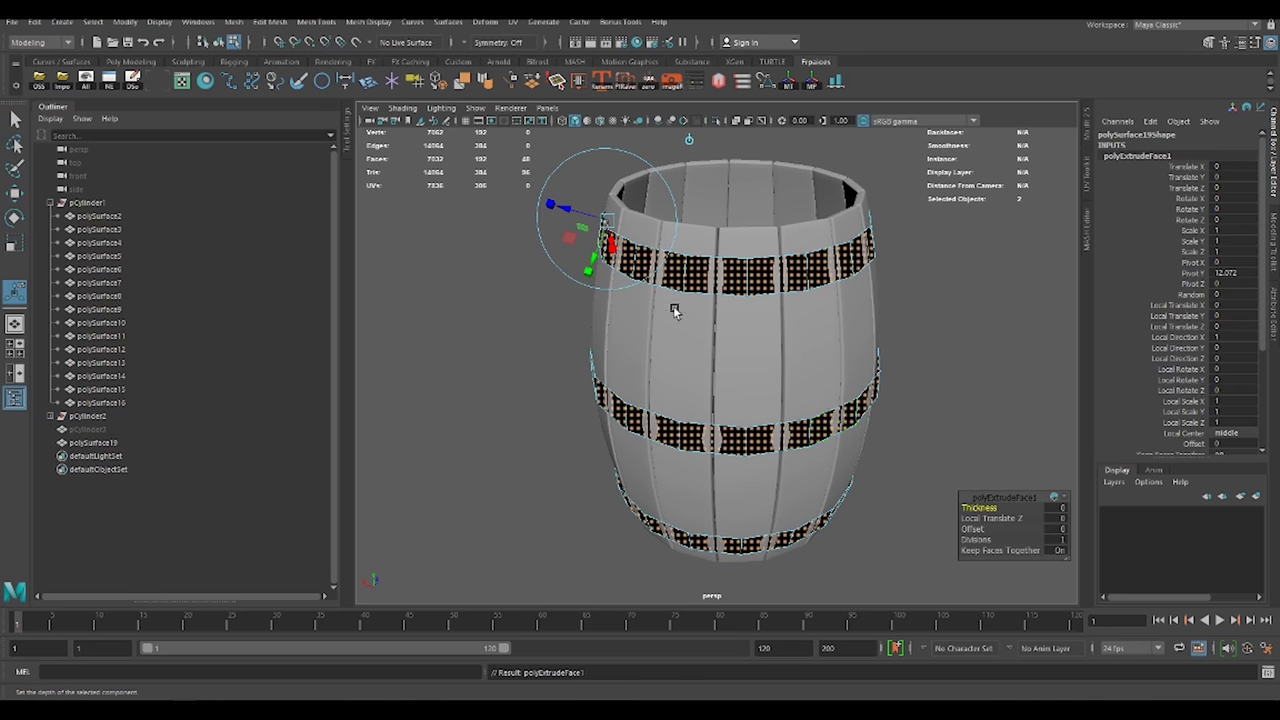
{"action": "left_click_drag", "start_coordinate": [676, 312], "coordinate": [985, 505]}
{"action": "left_click_drag", "start_coordinate": [928, 410], "coordinate": [985, 507], "text": "alt"}
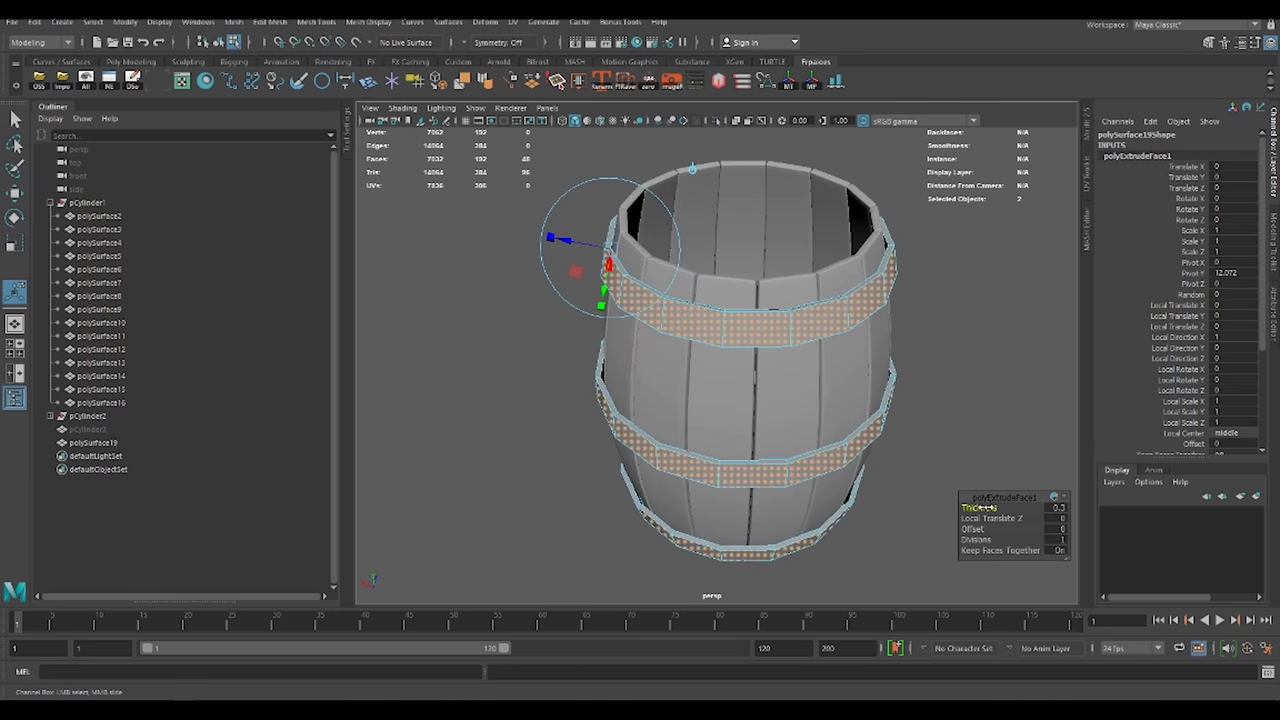
{"action": "key", "text": "F8"}
{"action": "key", "text": "q"}
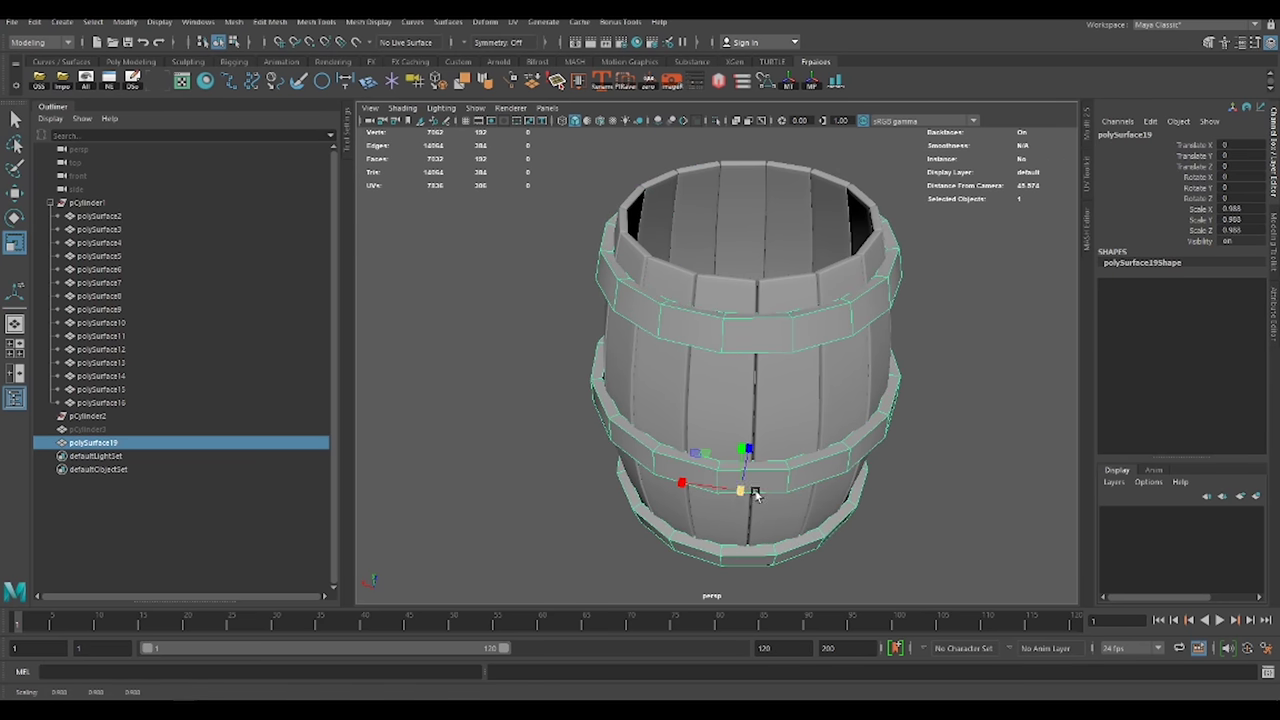
{"action": "mouse_move", "coordinate": [755, 494]}
{"action": "left_mouse_down", "text": "alt"}
{"action": "mouse_move", "coordinate": [785, 448]}
{"action": "mouse_move", "coordinate": [823, 449]}
{"action": "left_mouse_up", "text": "alt"}
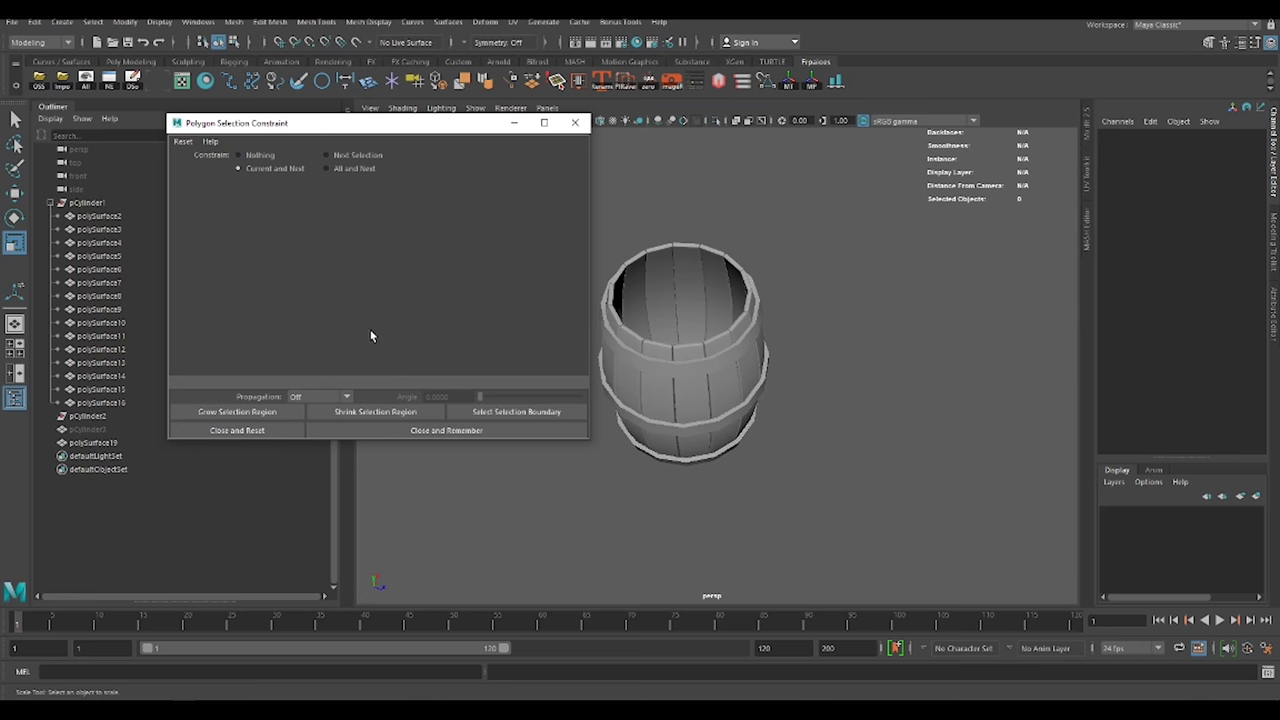
Bevel the hoops' hard edges, selected with the angle constraint, widening the bevel fraction
{"action": "left_click", "coordinate": [757, 348]}
{"action": "key", "text": "F10"}
{"action": "left_click", "coordinate": [182, 312]}
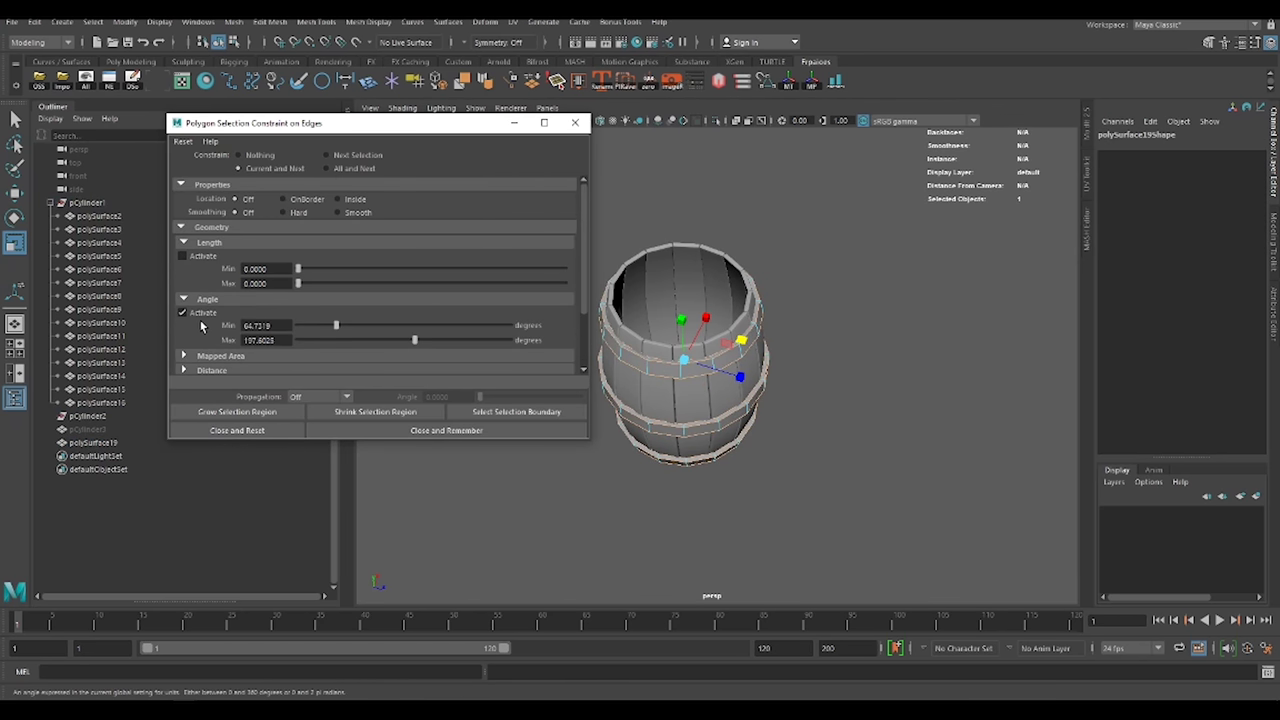
{"action": "scroll", "coordinate": [760, 330], "scroll_direction": "up", "scroll_amount": 5}
{"action": "right_click_drag", "start_coordinate": [908, 303], "coordinate": [971, 271], "text": "shift"}
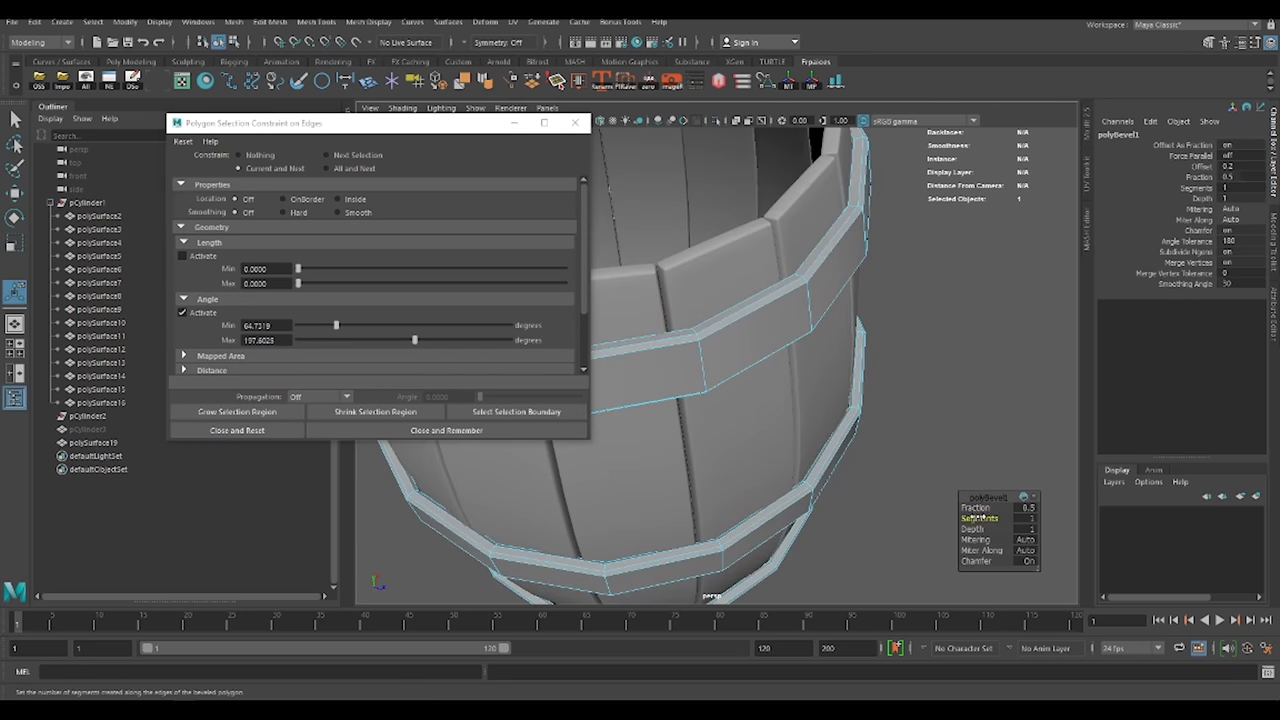
{"action": "left_click_drag", "start_coordinate": [976, 507], "coordinate": [978, 507]}
{"action": "scroll", "coordinate": [976, 507], "scroll_direction": "down", "scroll_amount": 3}
{"action": "key", "text": "F8"}
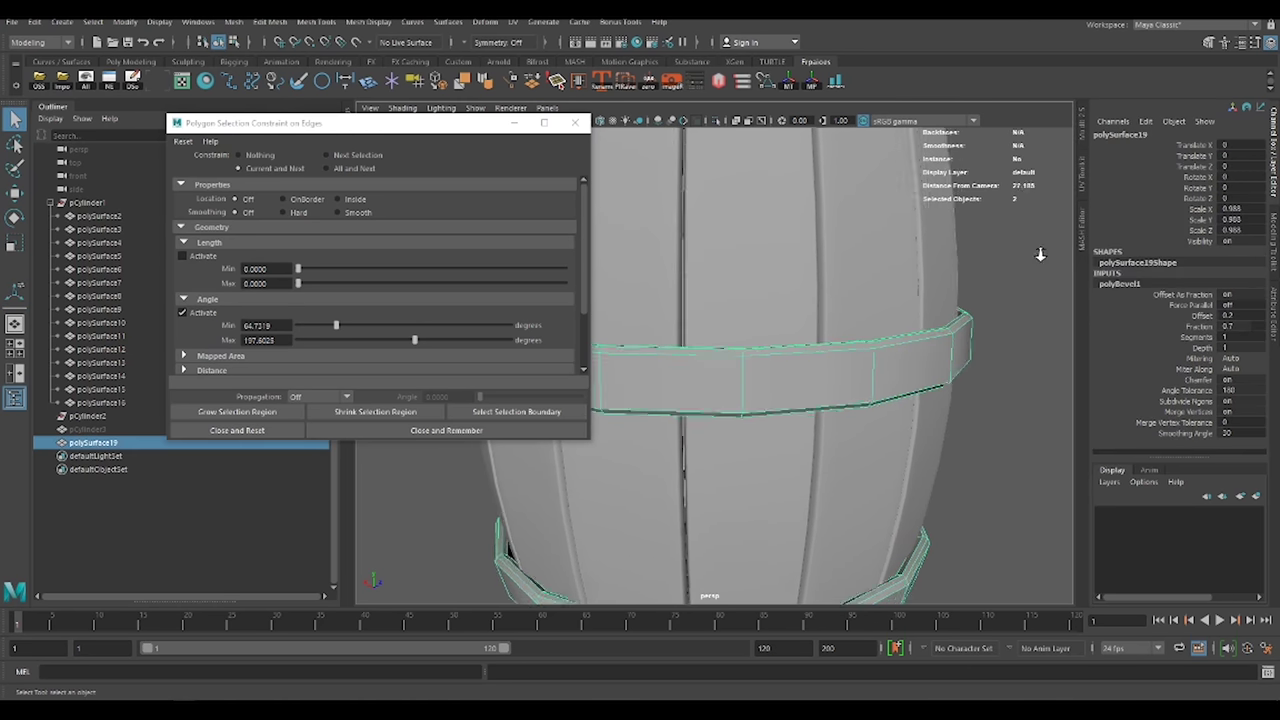
{"action": "left_click", "coordinate": [837, 217]}
{"action": "scroll", "coordinate": [837, 217], "scroll_direction": "down", "scroll_amount": 5}
{"action": "scroll", "coordinate": [857, 330], "scroll_direction": "up", "scroll_amount": 3}
{"action": "mouse_move", "coordinate": [853, 325]}
{"action": "left_mouse_down", "text": "alt"}
{"action": "mouse_move", "coordinate": [920, 360]}
{"action": "mouse_move", "coordinate": [846, 186]}
{"action": "mouse_move", "coordinate": [900, 311]}
{"action": "left_mouse_up", "text": "alt"}
Isolate the lid cylinder pCylinder3 and view it from directly above
{"action": "left_click", "coordinate": [87, 429]}
{"action": "key", "text": "r"}
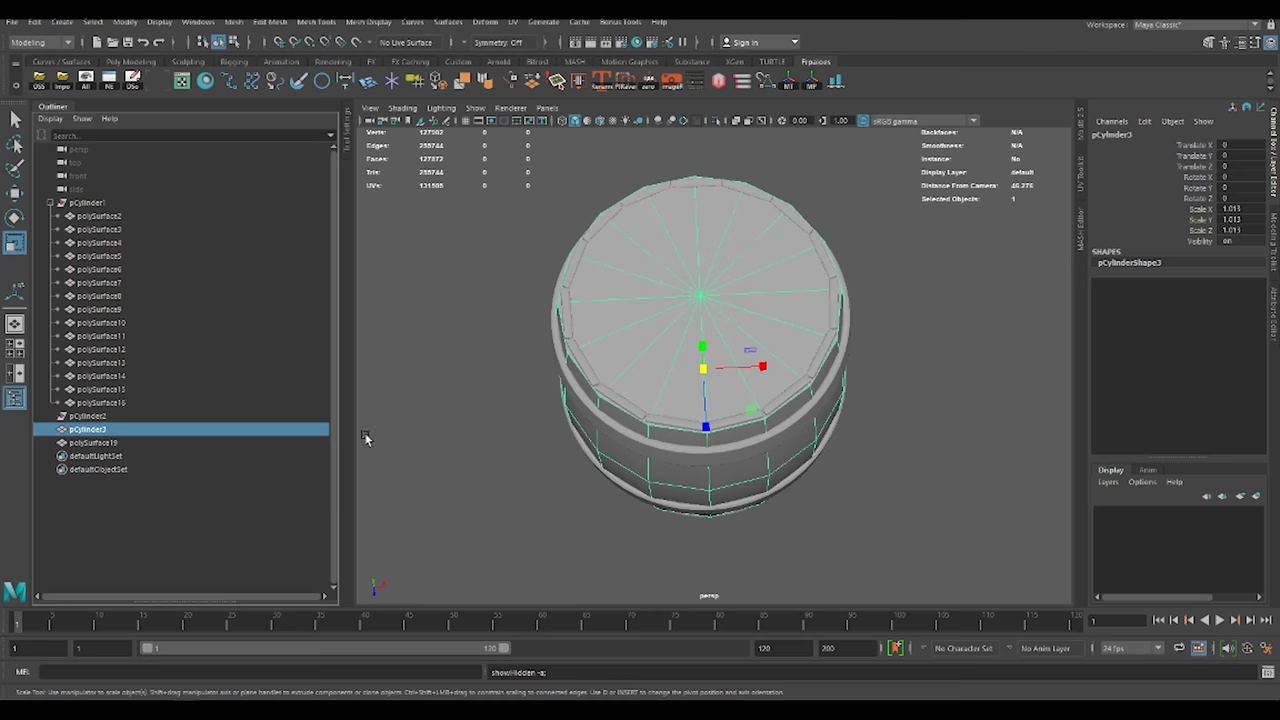
{"action": "left_click_drag", "start_coordinate": [363, 437], "coordinate": [752, 316], "text": "alt"}
{"action": "key", "text": "ctrl+1"}
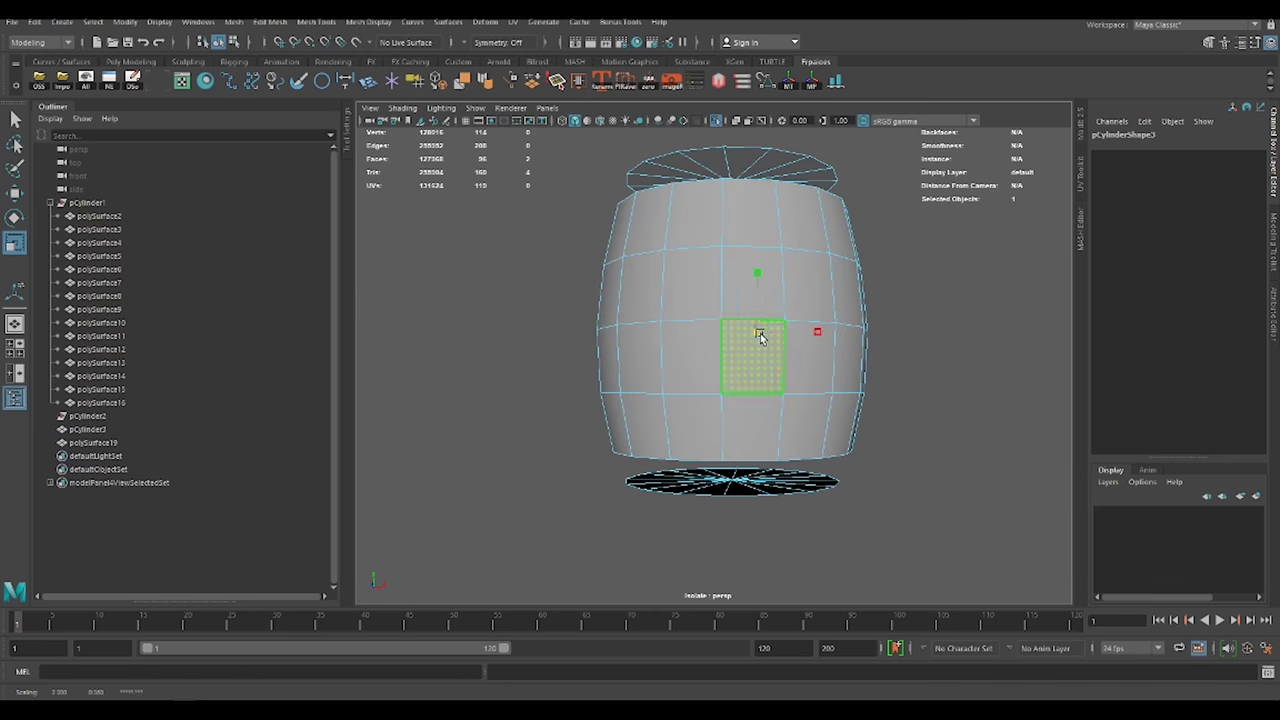
{"action": "left_click", "coordinate": [737, 449]}
{"action": "left_click_drag", "start_coordinate": [763, 500], "coordinate": [751, 403], "text": "alt"}
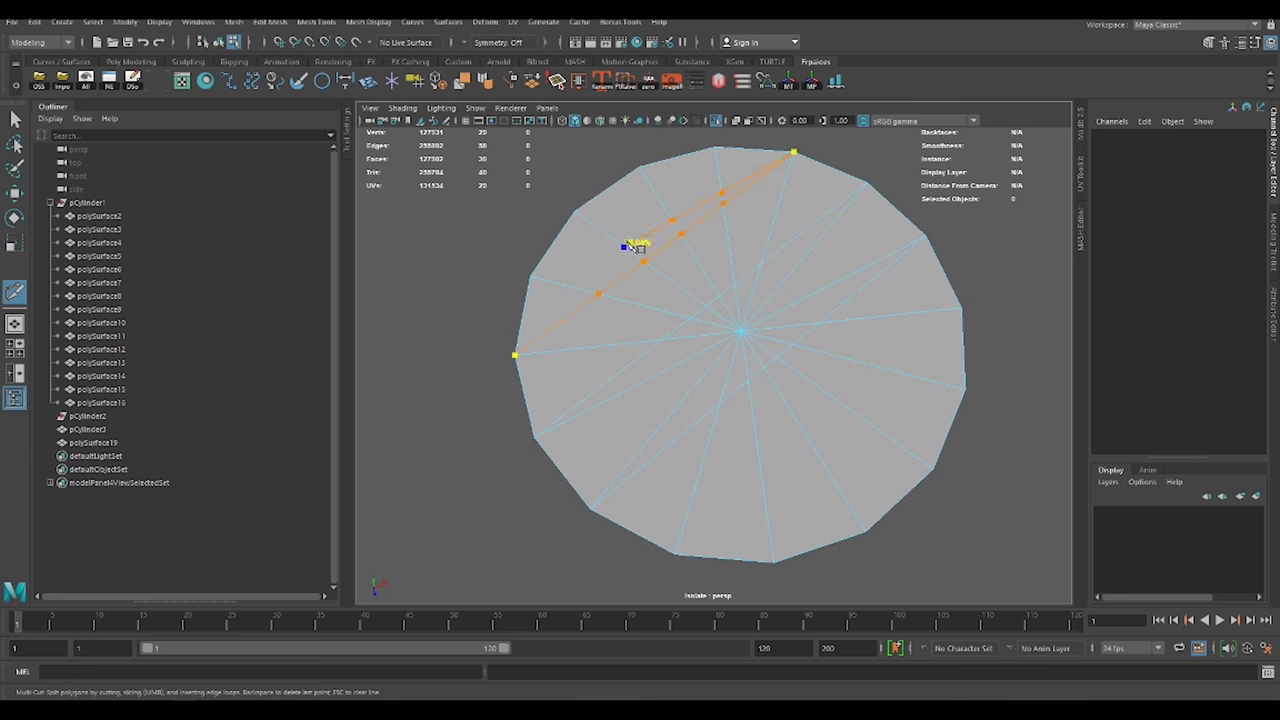
Multi-Cut a line across the lid disc and delete the faces on one side
{"action": "left_click", "coordinate": [727, 172]}
{"action": "key", "text": "Return"}
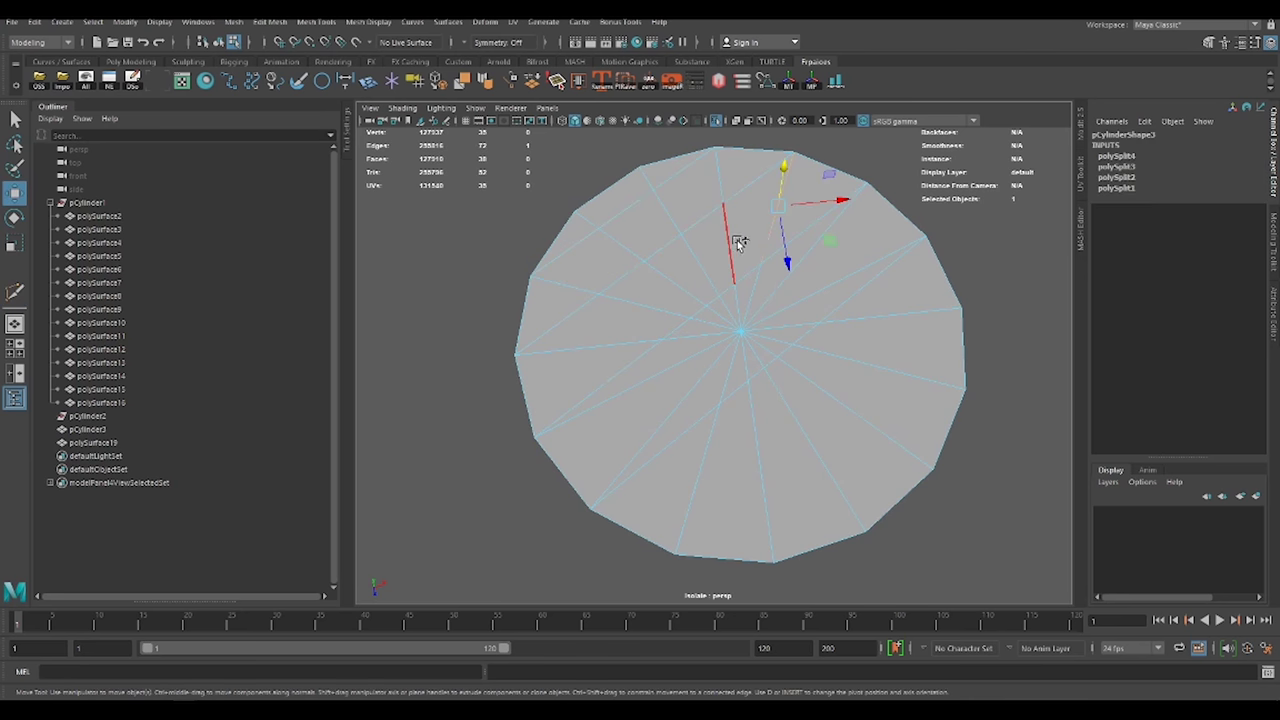
{"action": "right_click_drag", "start_coordinate": [800, 354], "coordinate": [806, 450]}
{"action": "key", "text": "Delete"}
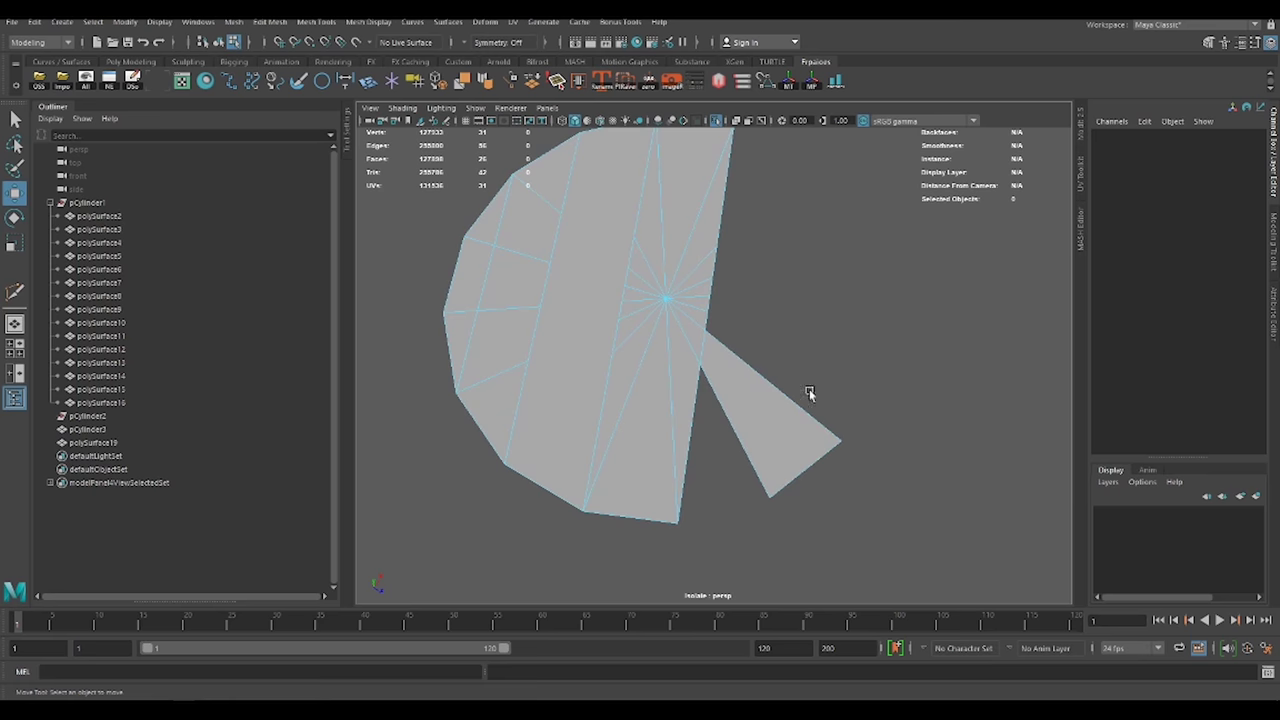
{"action": "left_click", "coordinate": [683, 308]}
{"action": "scroll", "coordinate": [600, 297], "scroll_direction": "up", "scroll_amount": 5}
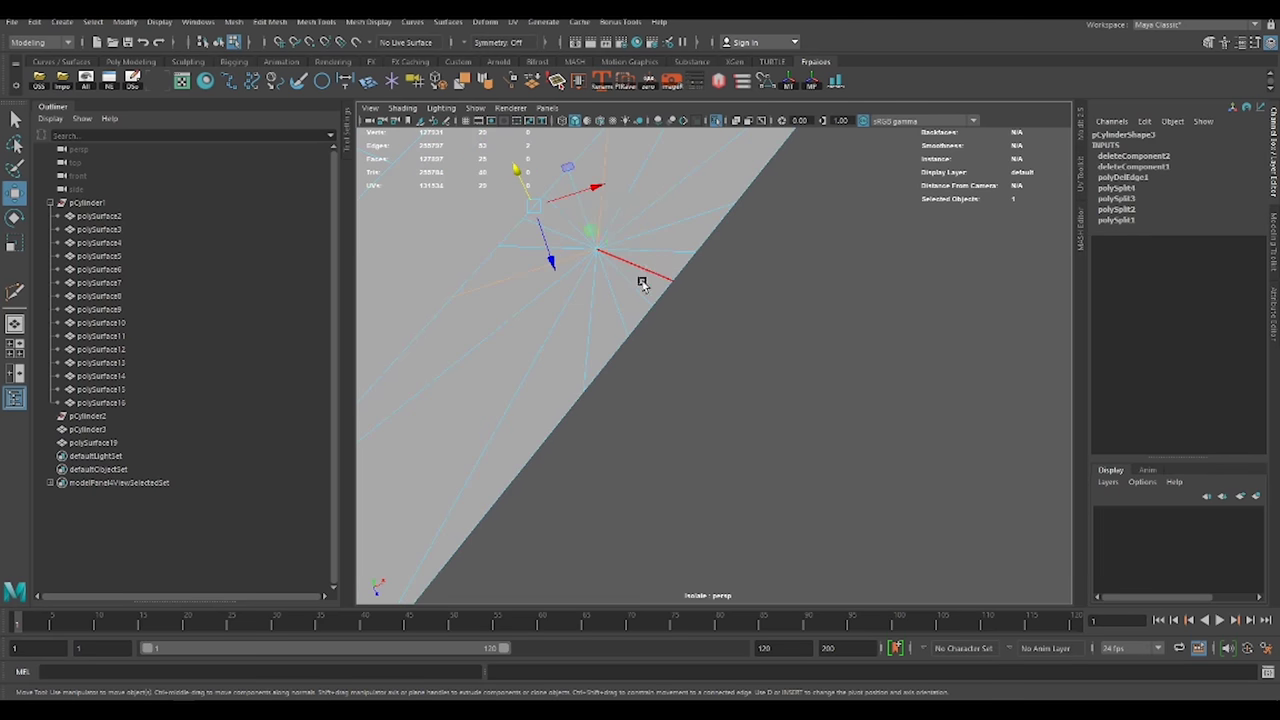
{"action": "scroll", "coordinate": [547, 245], "scroll_direction": "down", "scroll_amount": 5}
{"action": "mouse_move", "coordinate": [663, 534]}
{"action": "middle_mouse_down", "text": "alt"}
{"action": "mouse_move", "coordinate": [692, 280]}
{"action": "mouse_move", "coordinate": [734, 313]}
{"action": "middle_mouse_up", "text": "alt"}
Extrude the separated plank piece to give it thickness
{"action": "left_click", "coordinate": [714, 271]}
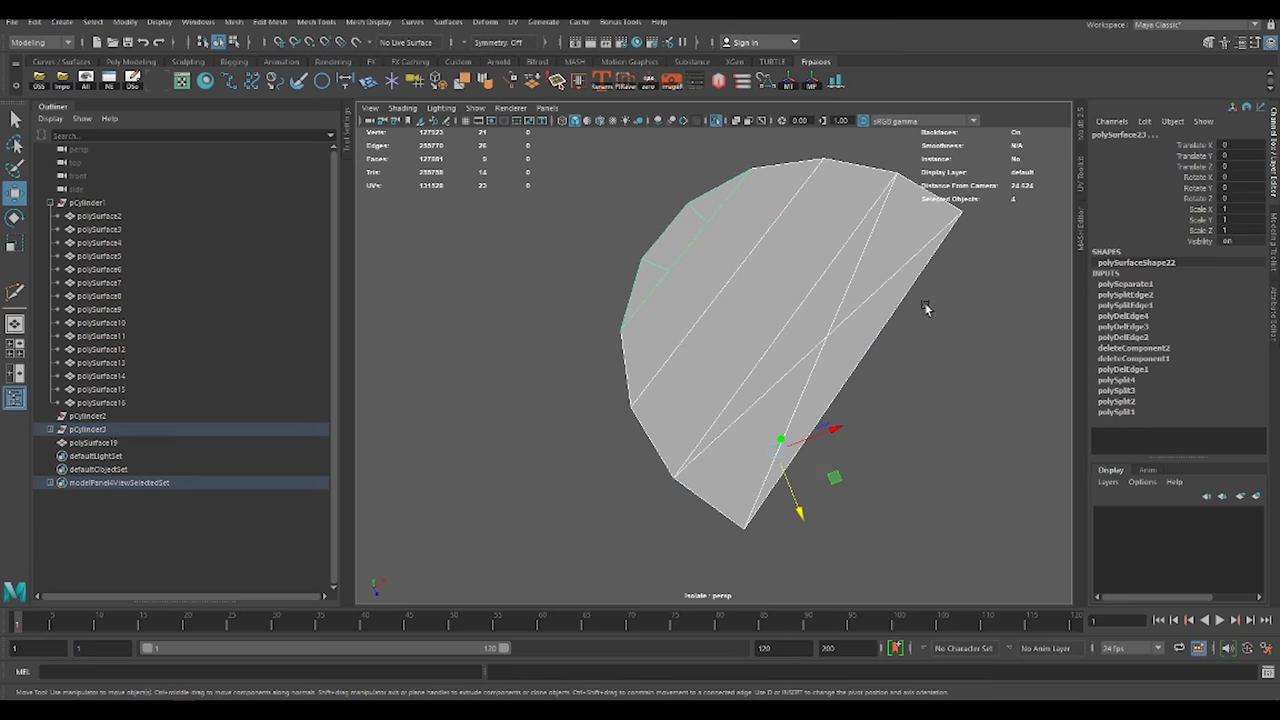
{"action": "left_click_drag", "start_coordinate": [922, 305], "coordinate": [857, 412], "text": "alt"}
{"action": "key", "text": "ctrl+e"}
{"action": "left_click_drag", "start_coordinate": [680, 320], "coordinate": [808, 245]}
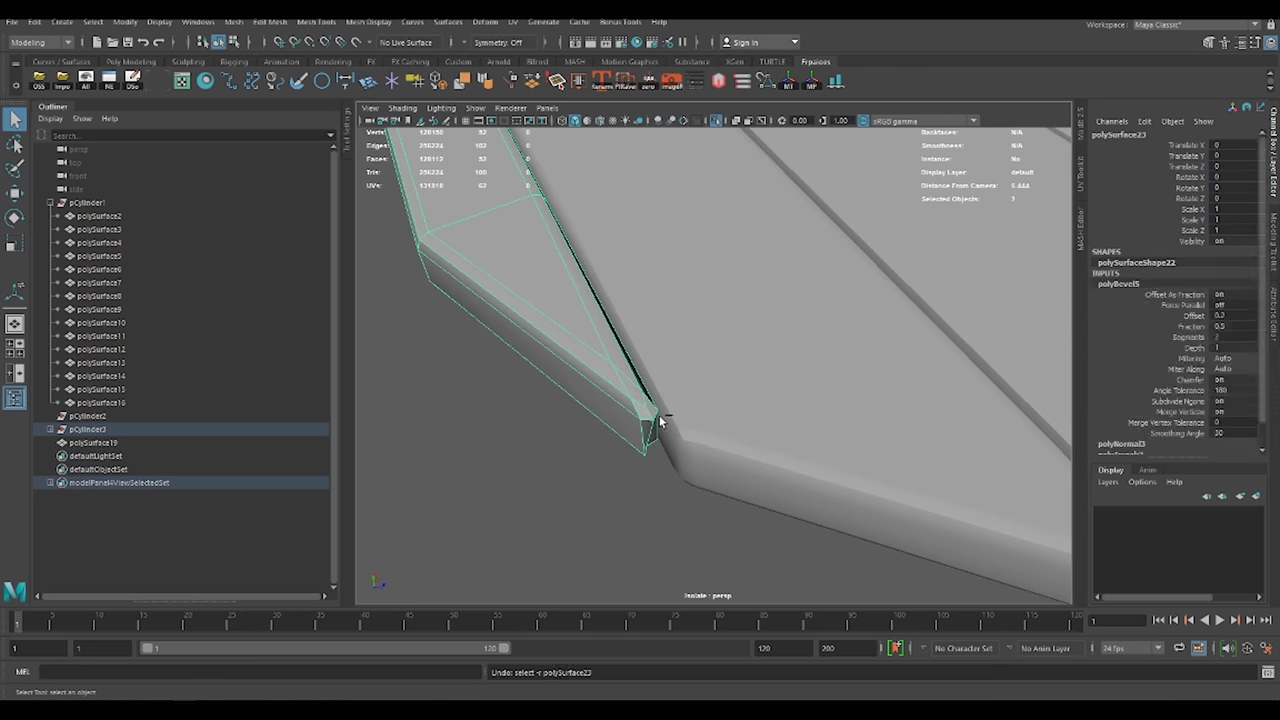
Adjust the plank's polyBevel5 settings and Multi-Cut new edges into it
{"action": "left_click", "coordinate": [1153, 284]}
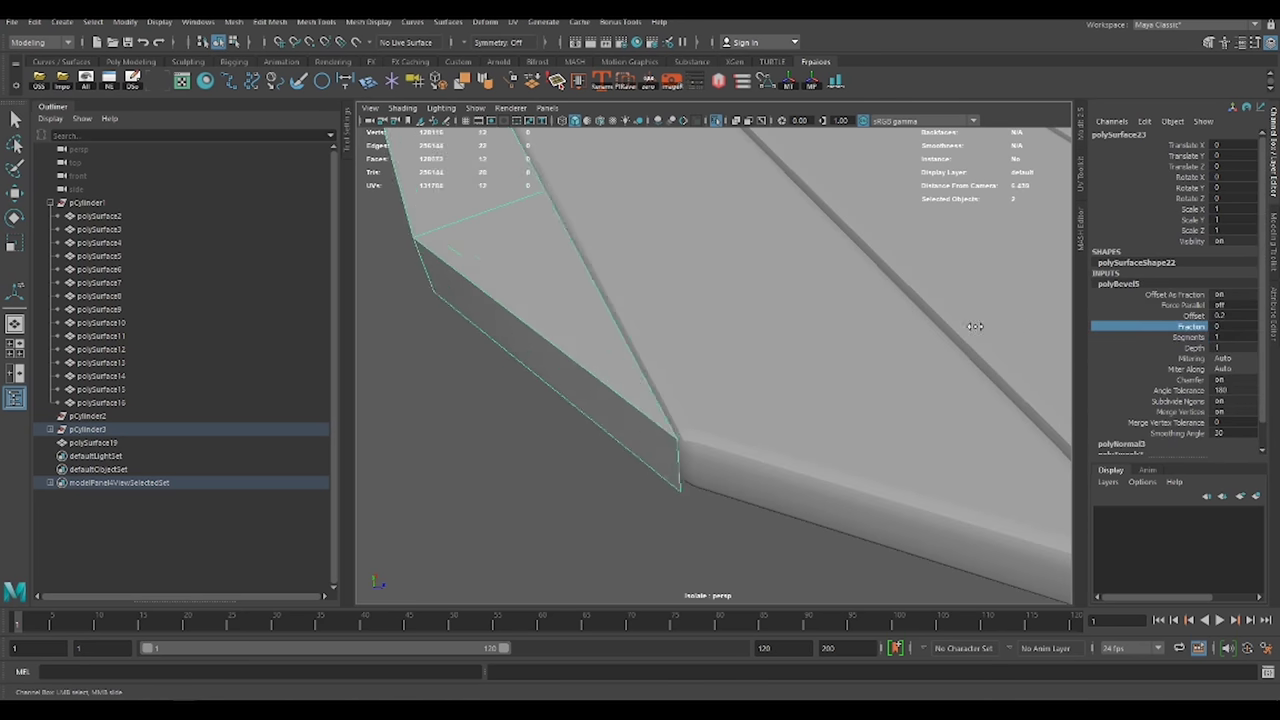
{"action": "mouse_move", "coordinate": [971, 329]}
{"action": "left_mouse_down", "text": "alt"}
{"action": "mouse_move", "coordinate": [631, 277]}
{"action": "mouse_move", "coordinate": [666, 346]}
{"action": "mouse_move", "coordinate": [720, 400]}
{"action": "left_mouse_up", "text": "alt"}
{"action": "key", "text": "ctrl+shift+x"}
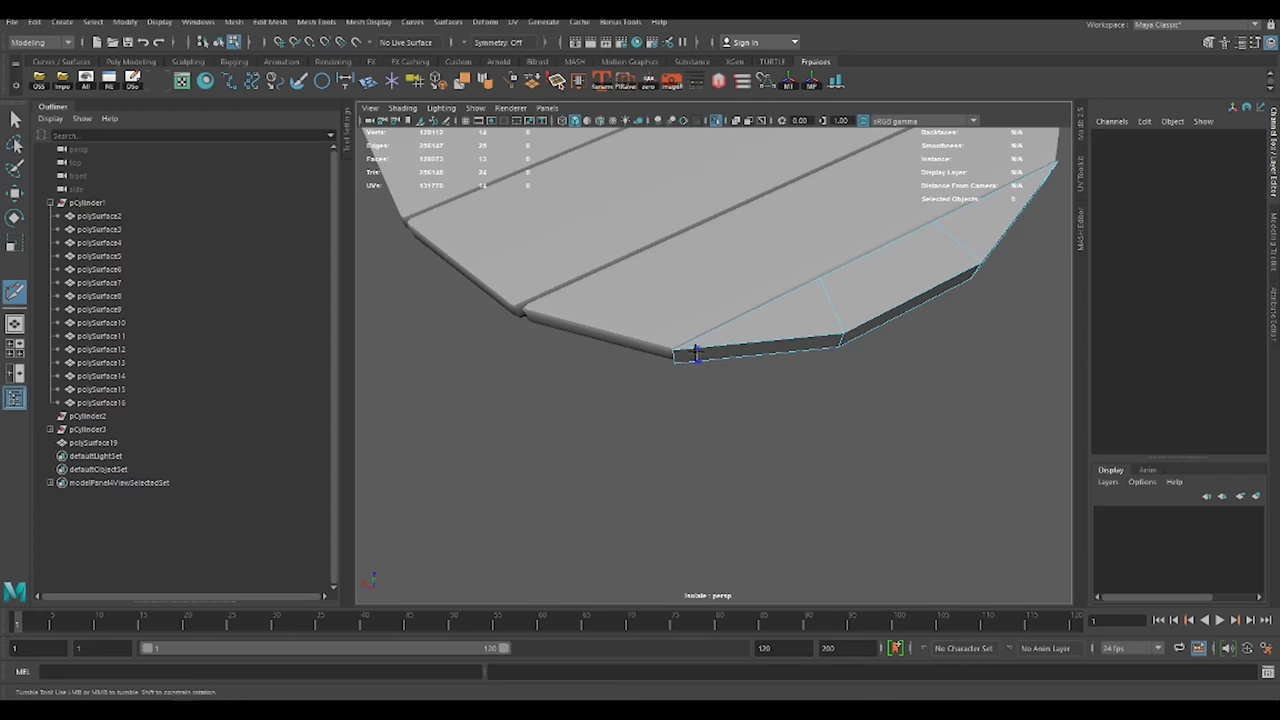
{"action": "key", "text": "w"}
{"action": "key", "text": "r"}
{"action": "mouse_move", "coordinate": [809, 466]}
{"action": "left_mouse_down", "text": "alt"}
{"action": "mouse_move", "coordinate": [777, 320]}
{"action": "mouse_move", "coordinate": [660, 193]}
{"action": "mouse_move", "coordinate": [837, 386]}
{"action": "mouse_move", "coordinate": [917, 314]}
{"action": "left_mouse_up", "text": "alt"}
Bevel the plank's edges in edge mode to chamfer them
{"action": "key", "text": "w"}
{"action": "right_click", "coordinate": [823, 362]}
{"action": "left_click", "coordinate": [823, 319]}
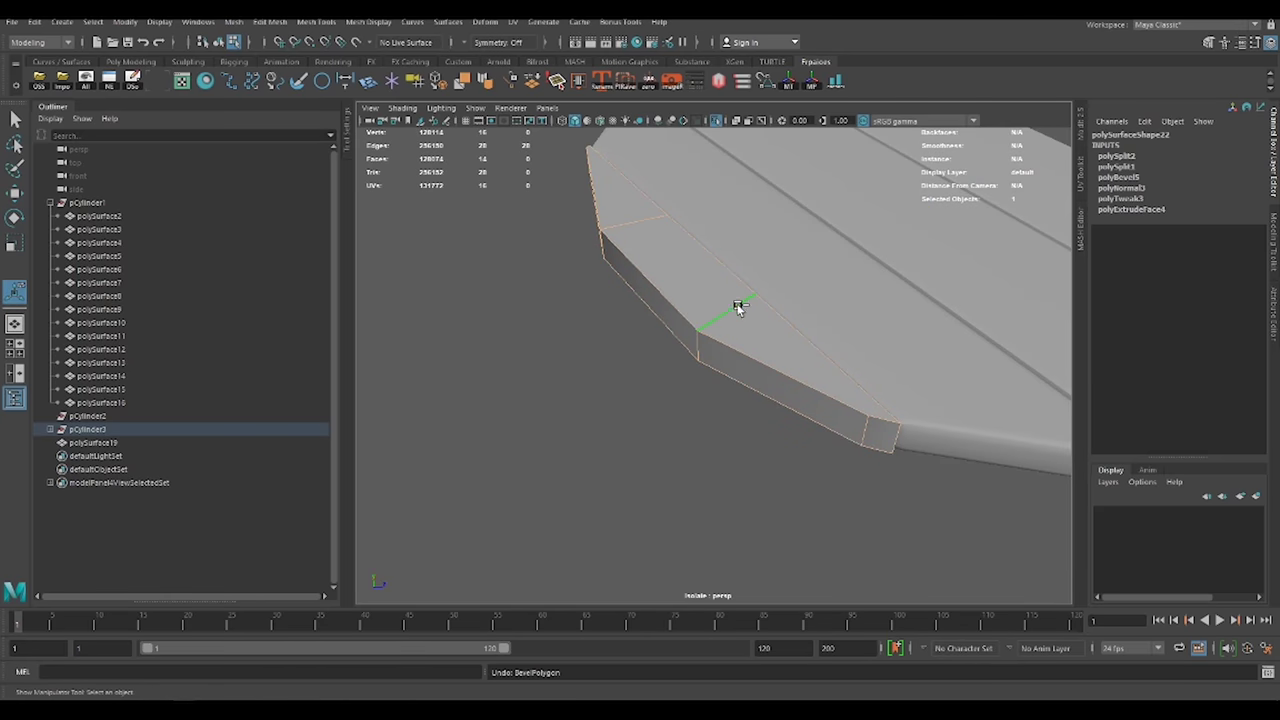
{"action": "key", "text": "ctrl+b"}
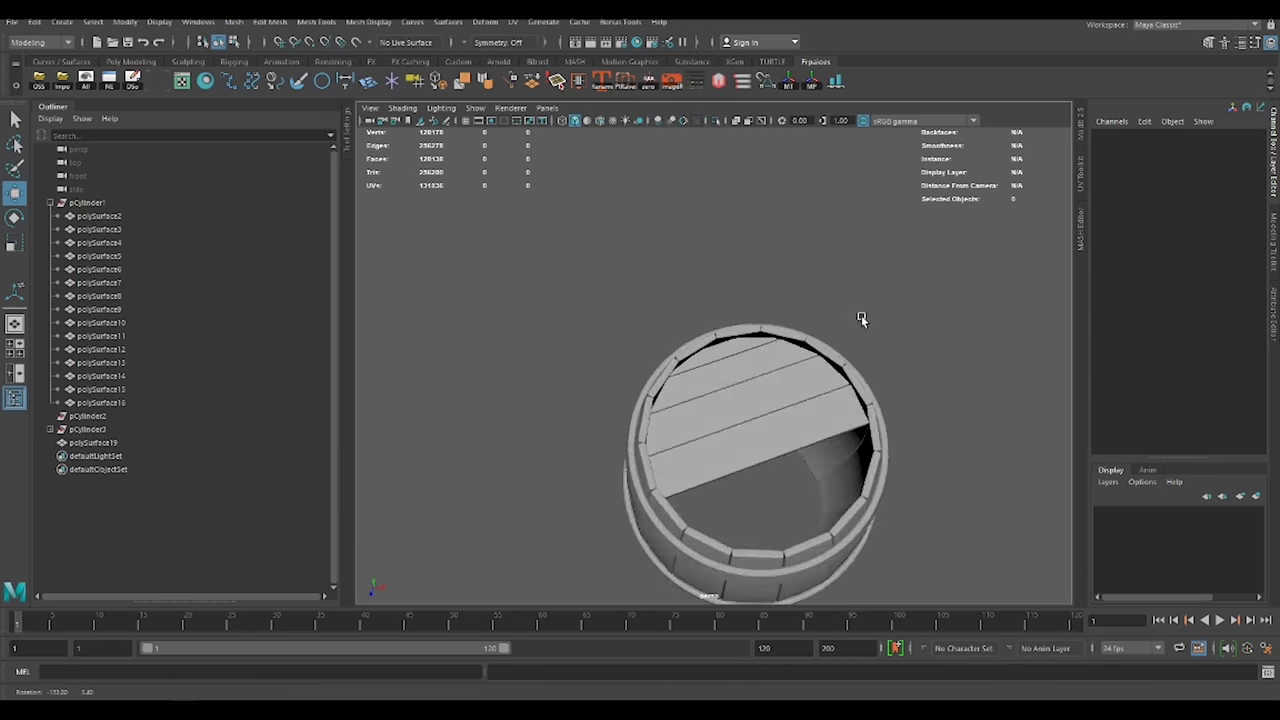
Return to object mode and freeze transformations on the plank lid
{"action": "right_click", "coordinate": [785, 317]}
{"action": "right_click", "coordinate": [743, 303]}
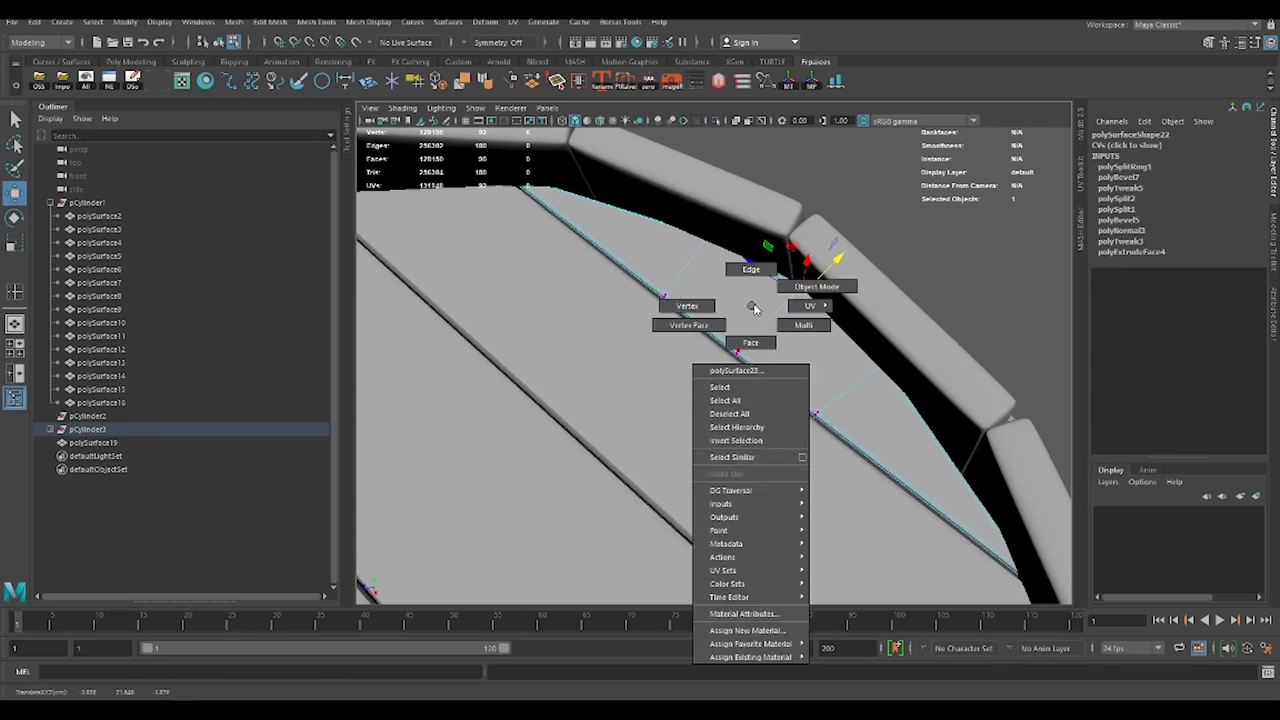
{"action": "left_click", "coordinate": [817, 283]}
{"action": "left_click_drag", "start_coordinate": [609, 283], "coordinate": [672, 388], "text": "alt"}
{"action": "left_click", "coordinate": [672, 388]}
{"action": "left_click", "coordinate": [787, 84]}
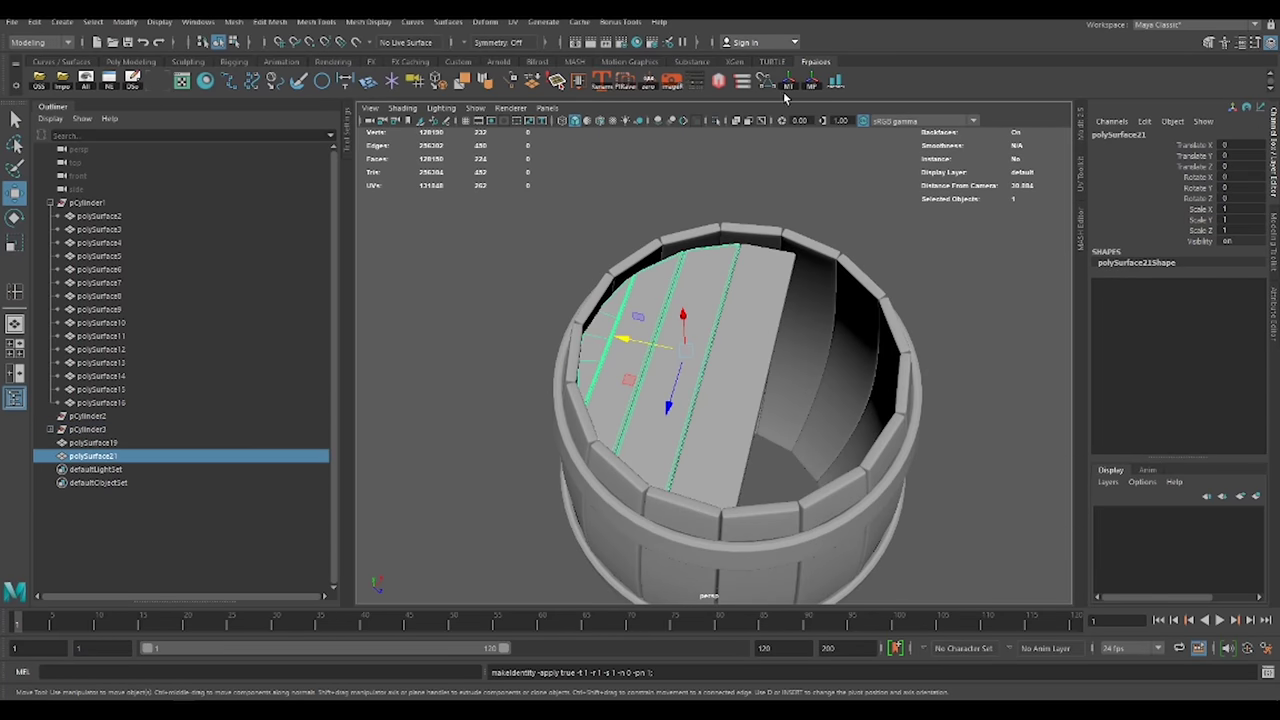
Duplicate the lid and move the copy down to the barrel bottom
{"action": "mouse_move", "coordinate": [780, 380]}
{"action": "left_mouse_down", "text": "alt"}
{"action": "mouse_move", "coordinate": [820, 408]}
{"action": "mouse_move", "coordinate": [686, 563]}
{"action": "mouse_move", "coordinate": [732, 430]}
{"action": "left_mouse_up", "text": "alt"}
{"action": "scroll", "coordinate": [686, 563], "scroll_direction": "down", "scroll_amount": 3}
{"action": "left_click", "coordinate": [708, 591]}
{"action": "key", "text": "e"}
{"action": "left_click", "coordinate": [737, 300]}
{"action": "key", "text": "ctrl+d"}
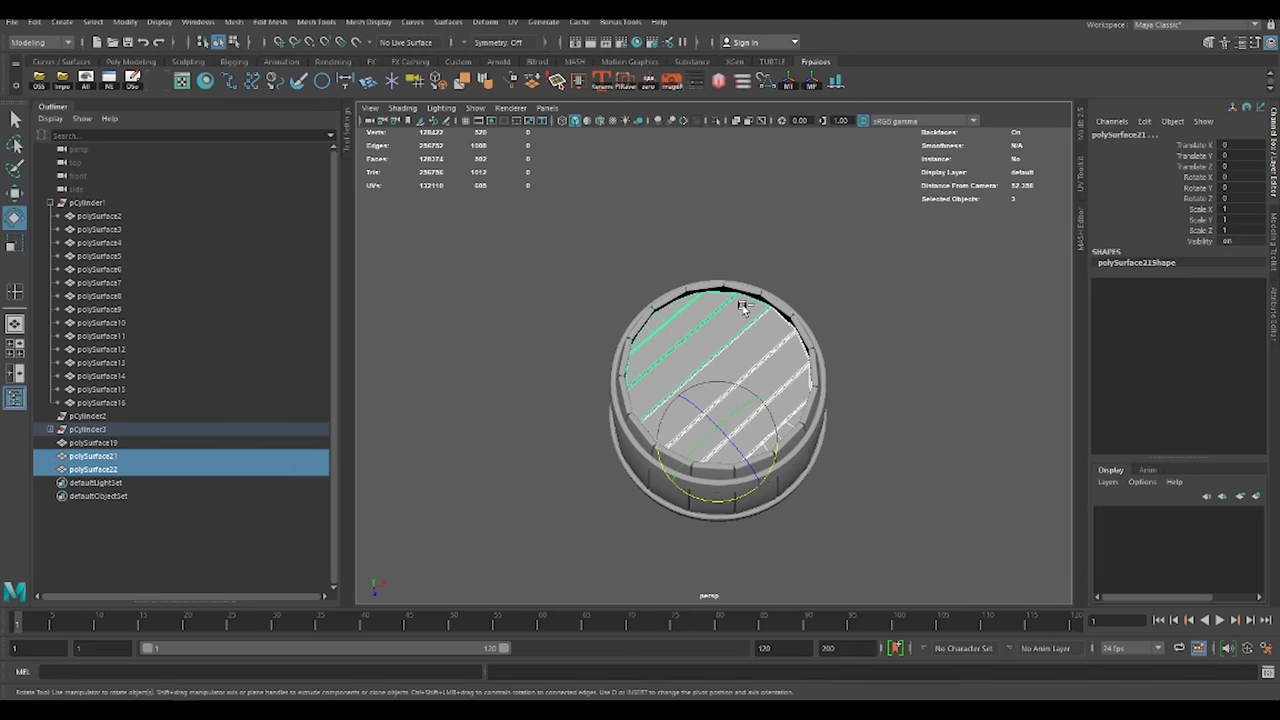
{"action": "key", "text": "w"}
{"action": "mouse_move", "coordinate": [737, 300]}
{"action": "left_mouse_down", "text": "alt"}
{"action": "mouse_move", "coordinate": [809, 286]}
{"action": "mouse_move", "coordinate": [743, 371]}
{"action": "left_mouse_up", "text": "alt"}
{"action": "scroll", "coordinate": [975, 500], "scroll_direction": "up", "scroll_amount": 5}
{"action": "left_click", "coordinate": [975, 500]}
{"action": "scroll", "coordinate": [975, 500], "scroll_direction": "down", "scroll_amount": 5}
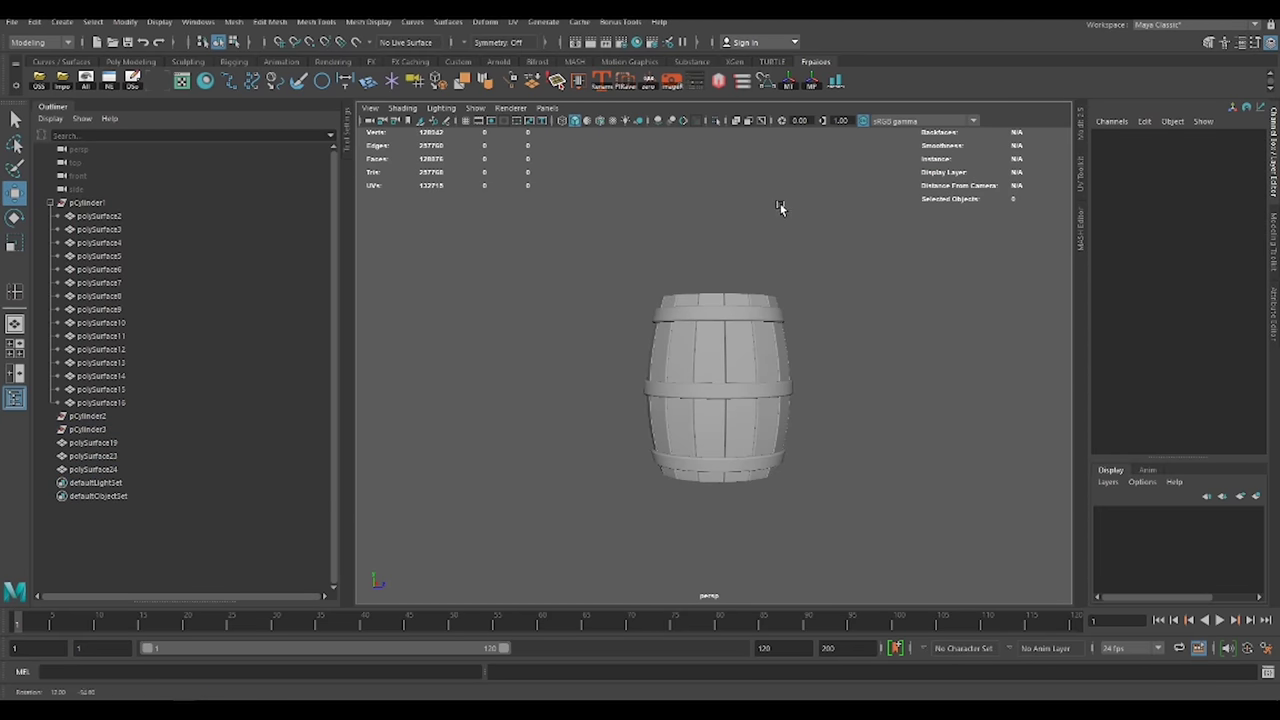
Undo the new cylinder's rotation and move it onto the barrel's lid planks
{"action": "scroll", "coordinate": [903, 352], "scroll_direction": "up", "scroll_amount": 3}
{"action": "right_click_drag", "start_coordinate": [837, 366], "coordinate": [702, 440], "text": "shift"}
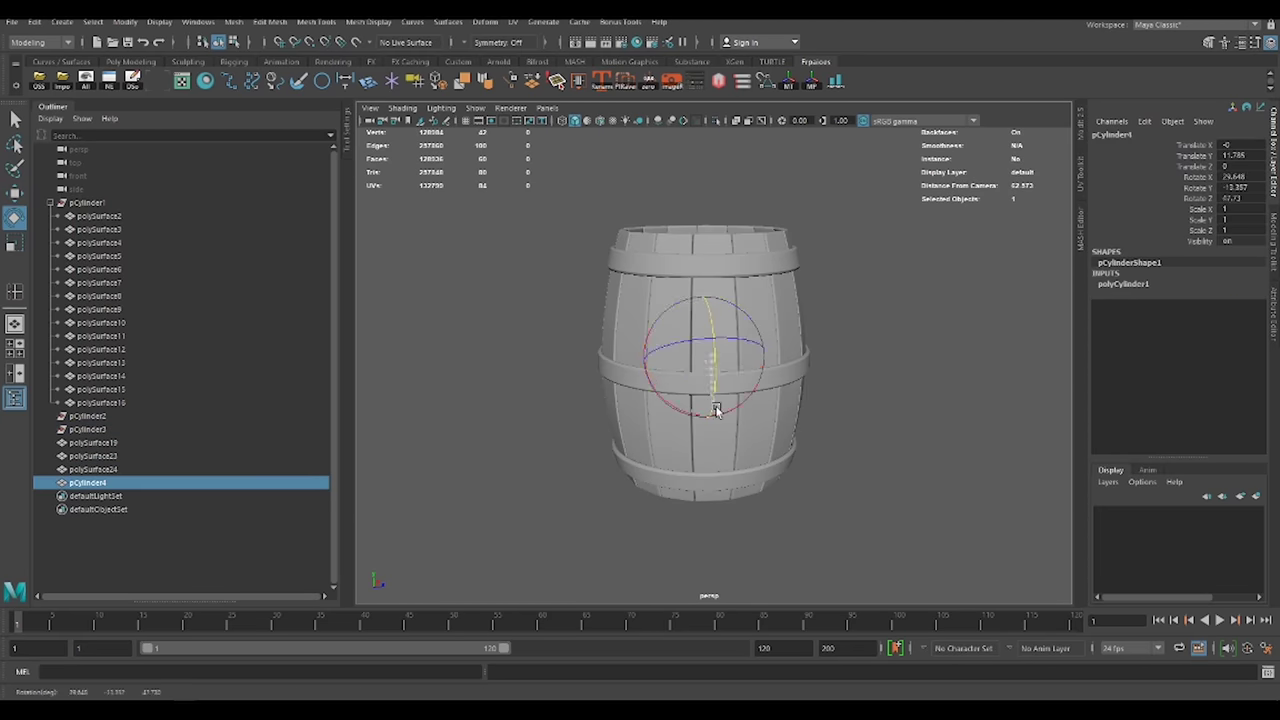
{"action": "key", "text": "ctrl+z"}
{"action": "key", "text": "ctrl+z"}
{"action": "key", "text": "w"}
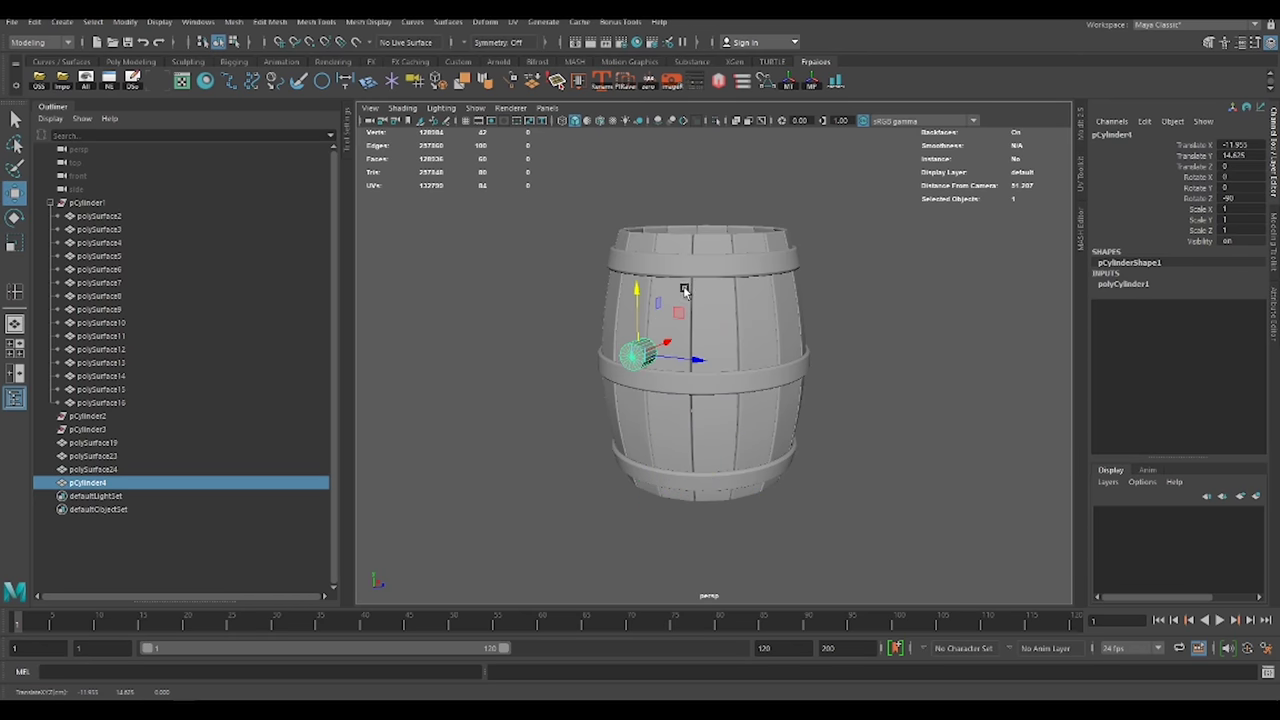
{"action": "left_click_drag", "start_coordinate": [684, 290], "coordinate": [774, 280]}
{"action": "mouse_move", "coordinate": [774, 280]}
{"action": "left_mouse_down", "text": "alt"}
{"action": "mouse_move", "coordinate": [800, 290]}
{"action": "mouse_move", "coordinate": [718, 503]}
{"action": "left_mouse_up", "text": "alt"}
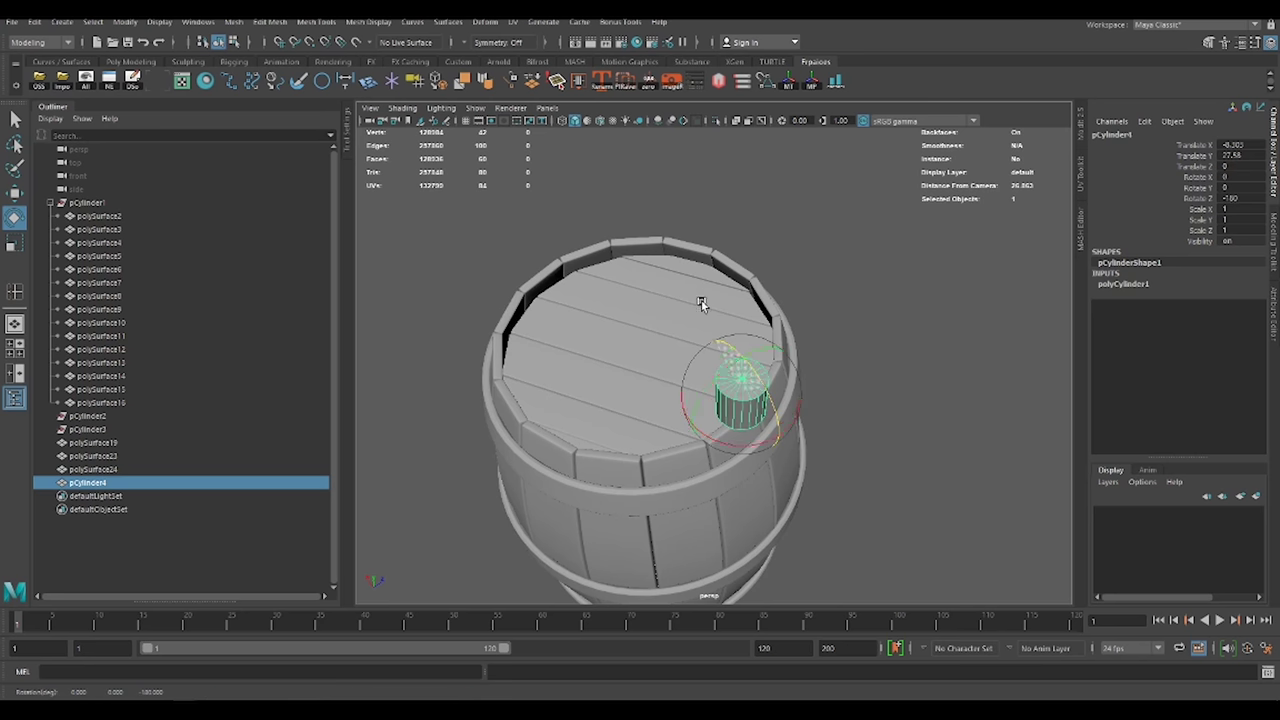
Frame the peg, adjust its top vertices with the Move tool, then hide pCylinder4
{"action": "left_click_drag", "start_coordinate": [679, 336], "coordinate": [650, 368], "text": "alt"}
{"action": "left_click", "coordinate": [648, 345]}
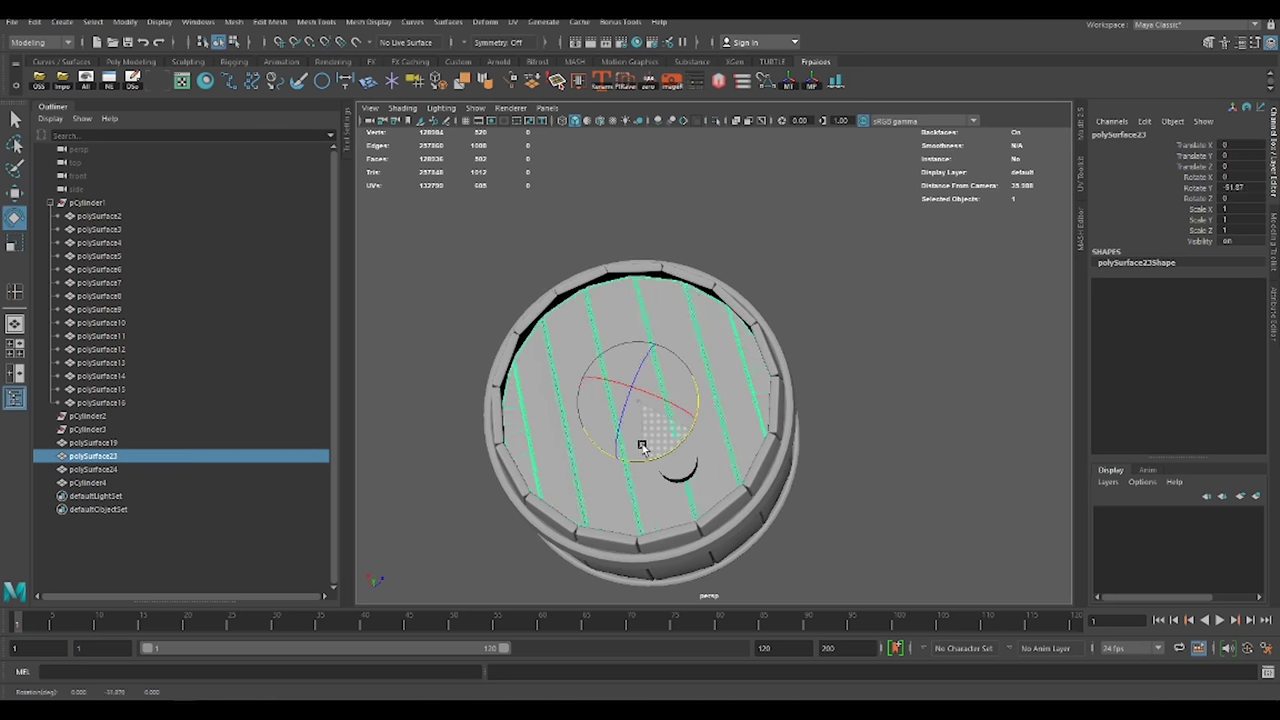
{"action": "left_click", "coordinate": [672, 478]}
{"action": "key", "text": "f"}
{"action": "right_click_drag", "start_coordinate": [900, 271], "coordinate": [903, 225]}
{"action": "key", "text": "w"}
{"action": "left_click", "coordinate": [868, 195]}
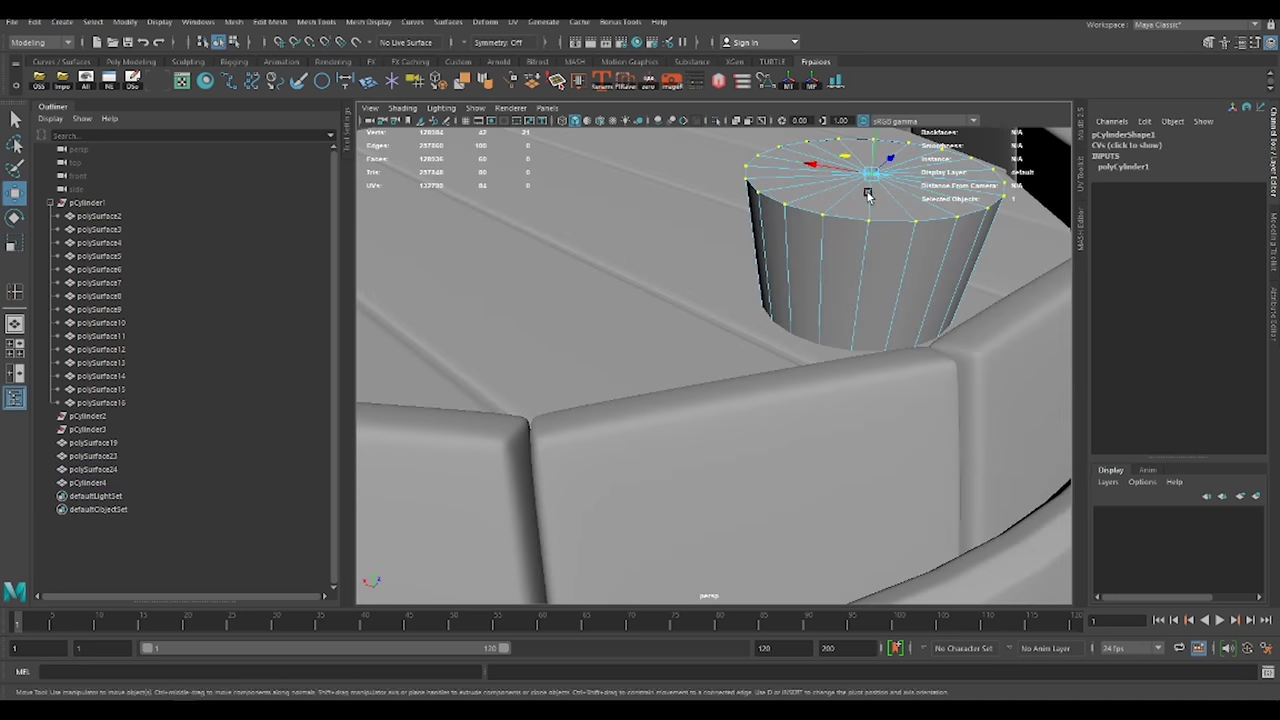
{"action": "key", "text": "F8"}
{"action": "left_click_drag", "start_coordinate": [868, 195], "coordinate": [893, 365], "text": "alt"}
{"action": "scroll", "coordinate": [828, 425], "scroll_direction": "down", "scroll_amount": 5}
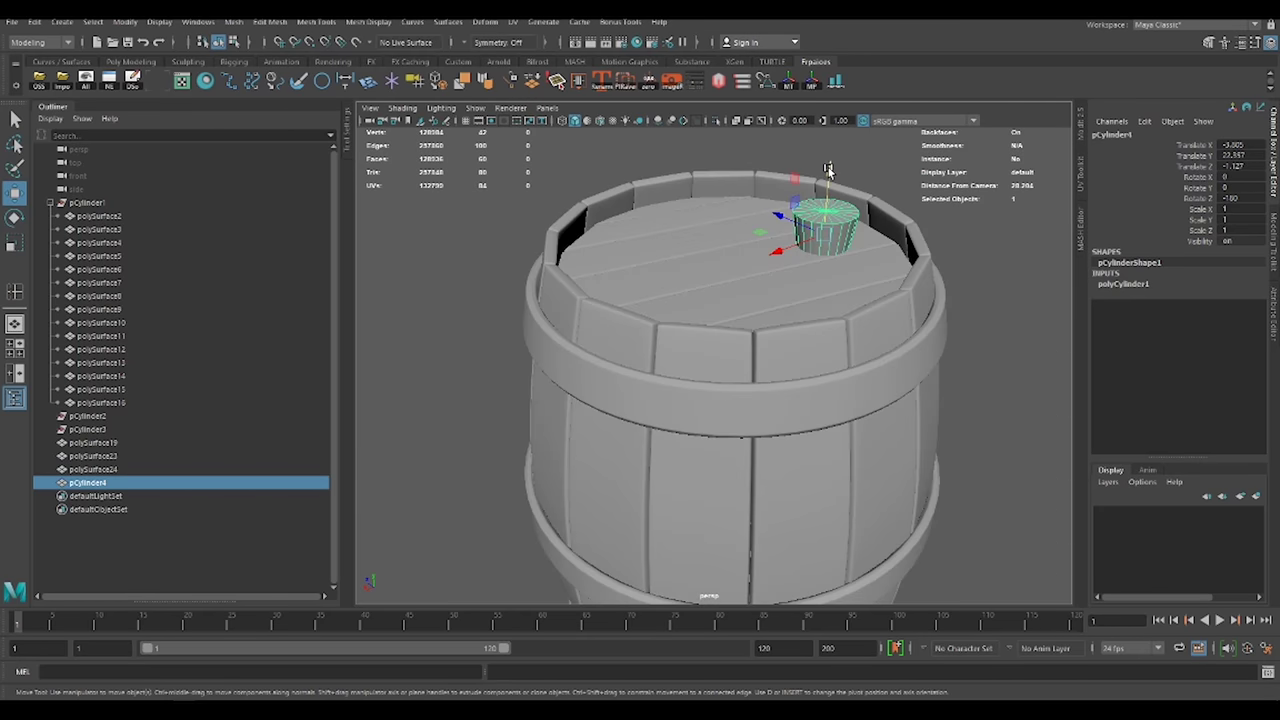
{"action": "key", "text": "ctrl+h"}
{"action": "scroll", "coordinate": [833, 430], "scroll_direction": "up", "scroll_amount": 5}
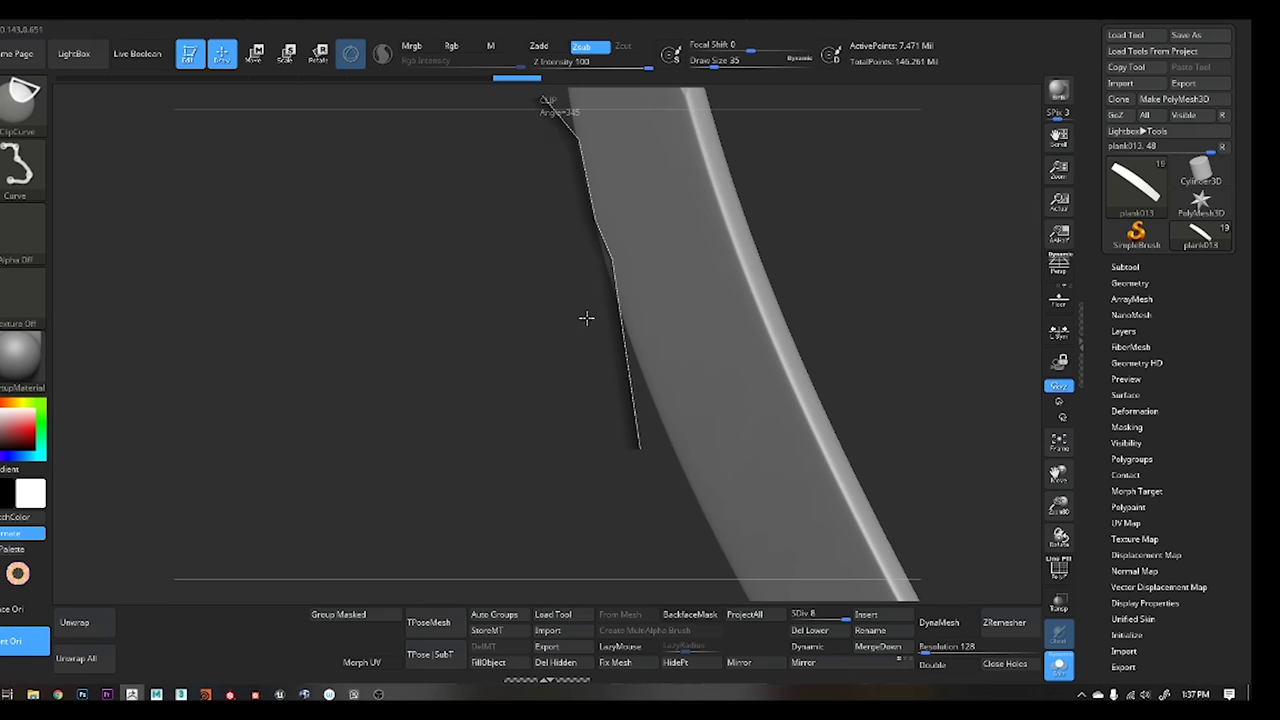
Clip both corners off the plank end at an angle and sculpt chips along its lower edge
{"action": "left_click_drag", "start_coordinate": [516, 326], "coordinate": [553, 517], "text": "ctrl+shift"}
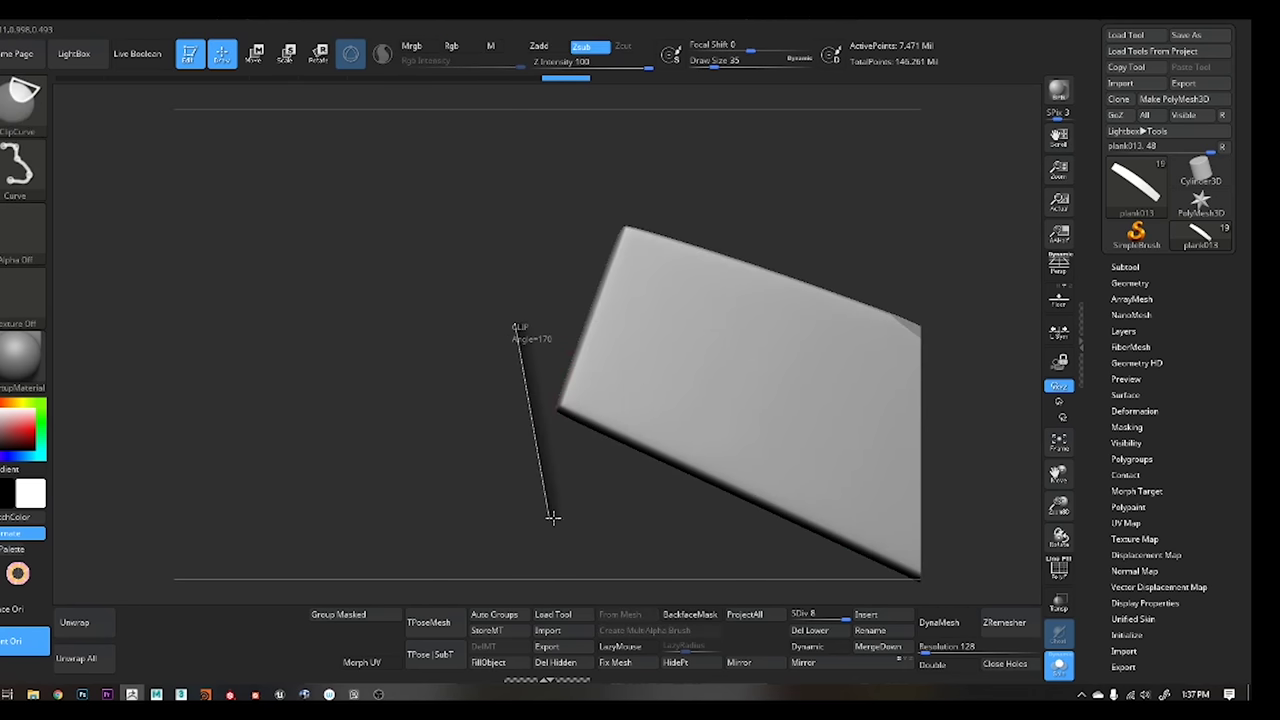
{"action": "left_click_drag", "start_coordinate": [572, 247], "coordinate": [664, 199], "text": "ctrl+shift"}
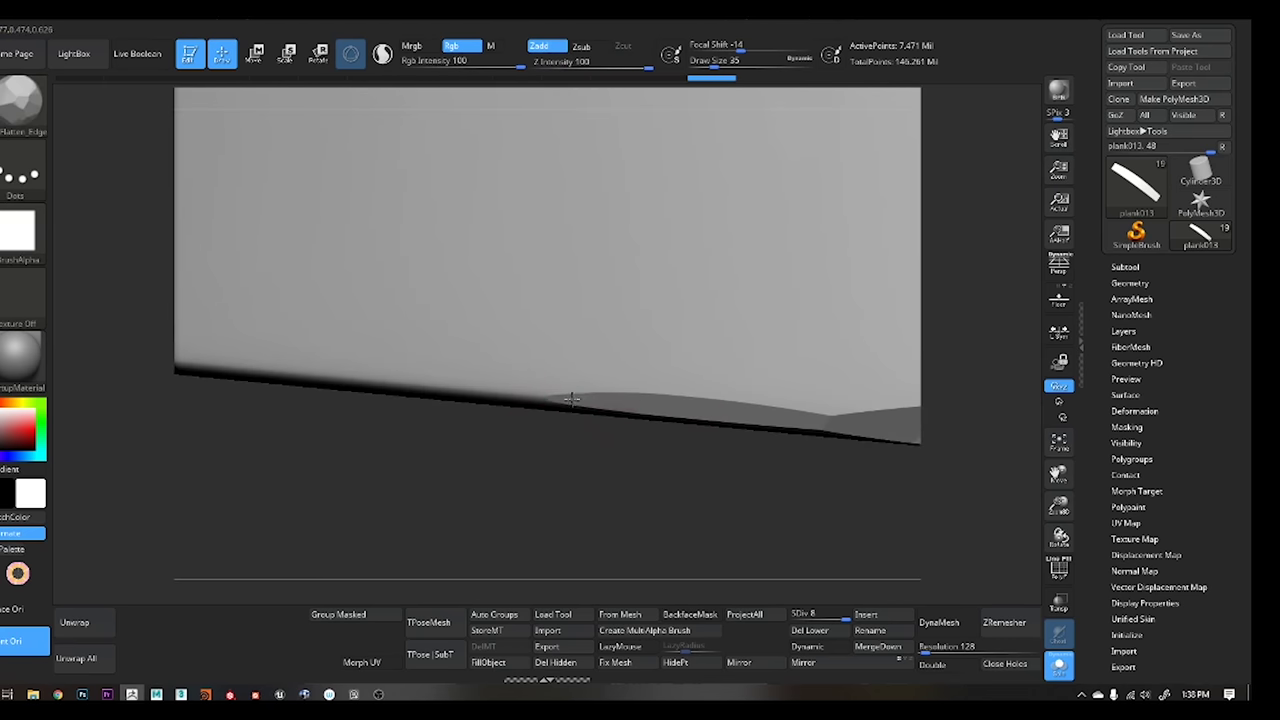
{"action": "mouse_move", "coordinate": [526, 387]}
{"action": "left_mouse_down"}
{"action": "mouse_move", "coordinate": [457, 371]}
{"action": "mouse_move", "coordinate": [742, 402]}
{"action": "left_mouse_up"}
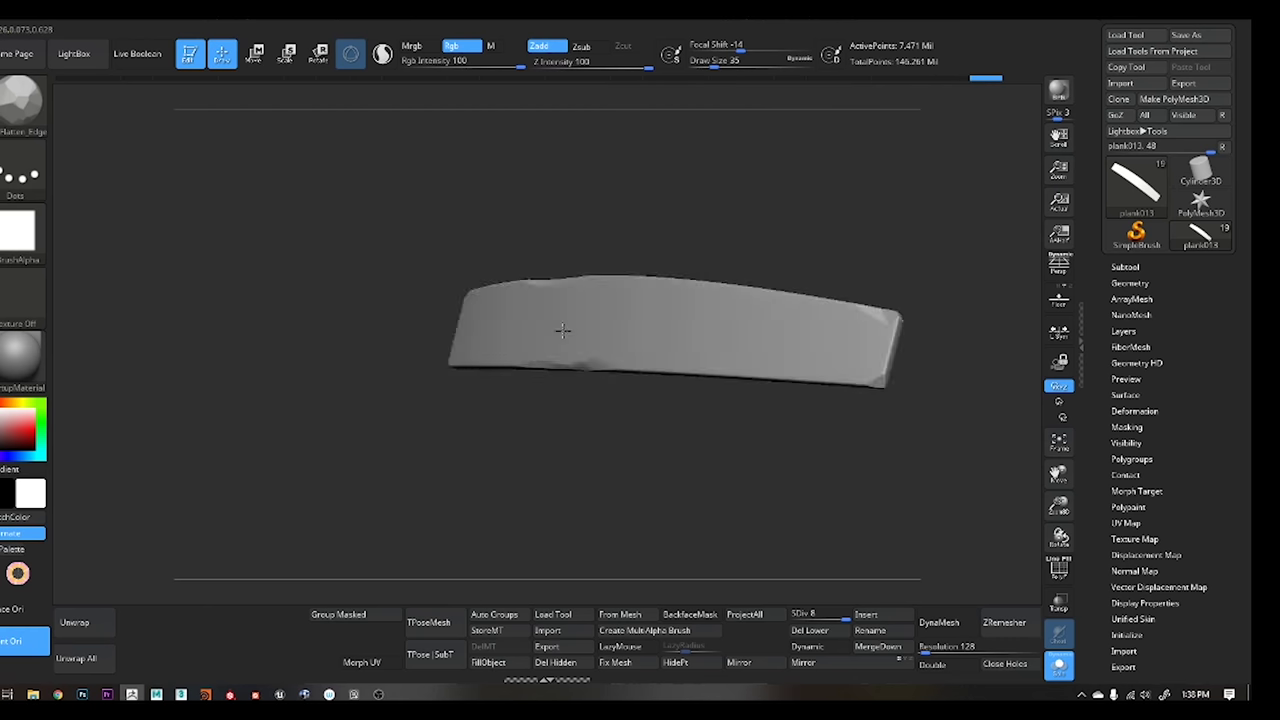
{"action": "left_click_drag", "start_coordinate": [512, 301], "coordinate": [659, 306]}
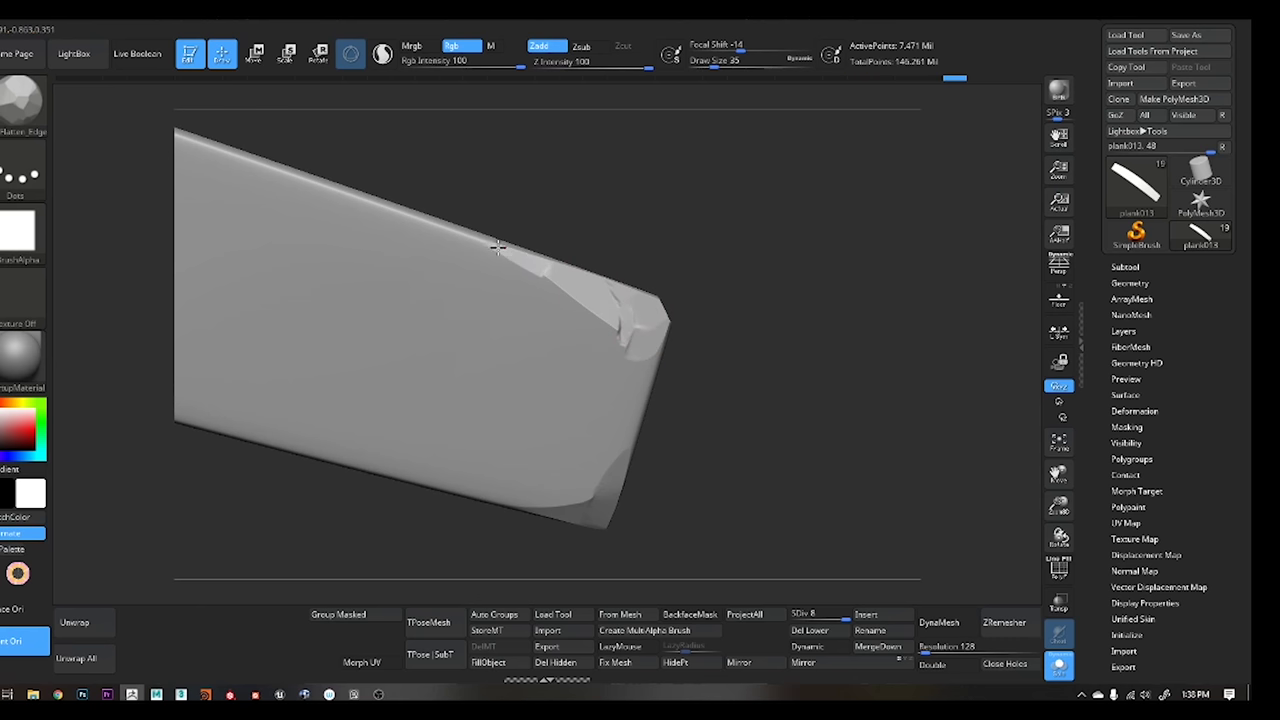
{"action": "mouse_move", "coordinate": [613, 323]}
{"action": "left_mouse_down"}
{"action": "mouse_move", "coordinate": [491, 323]}
{"action": "mouse_move", "coordinate": [632, 316]}
{"action": "left_mouse_up"}
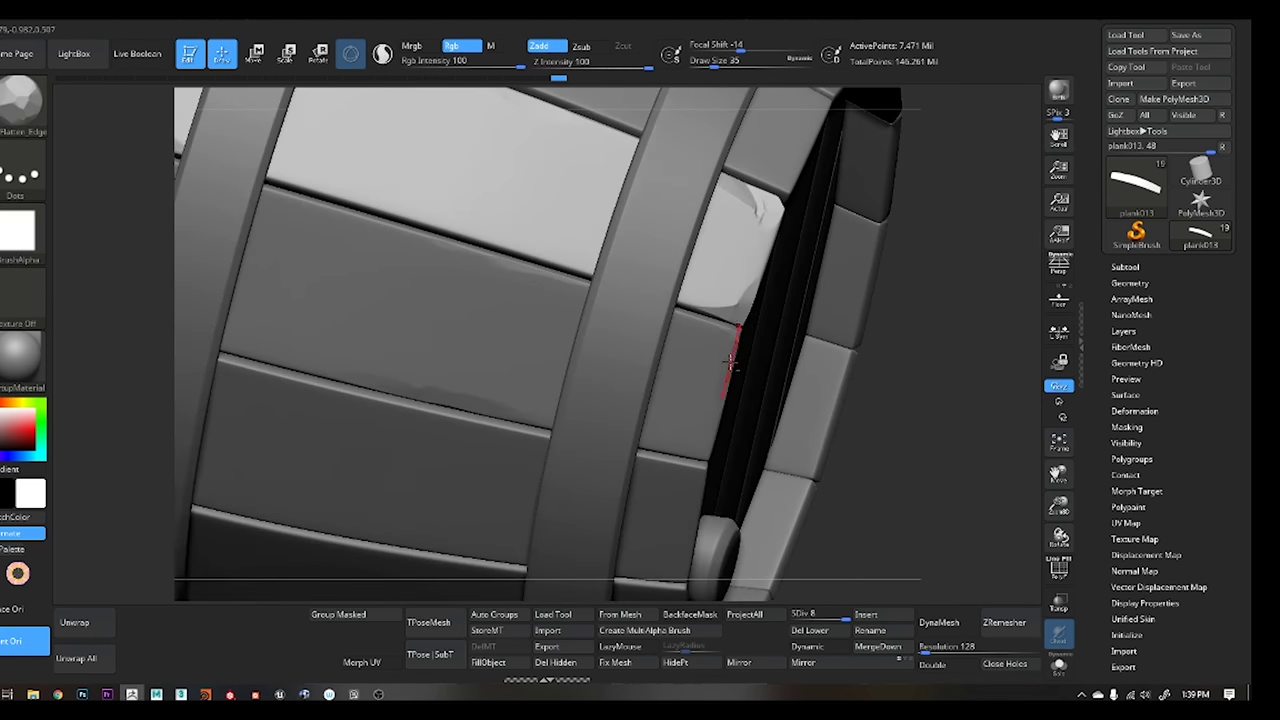
Select a plank beside a hoop and mask two rectangular areas on it
{"action": "left_click", "coordinate": [732, 330], "text": "alt"}
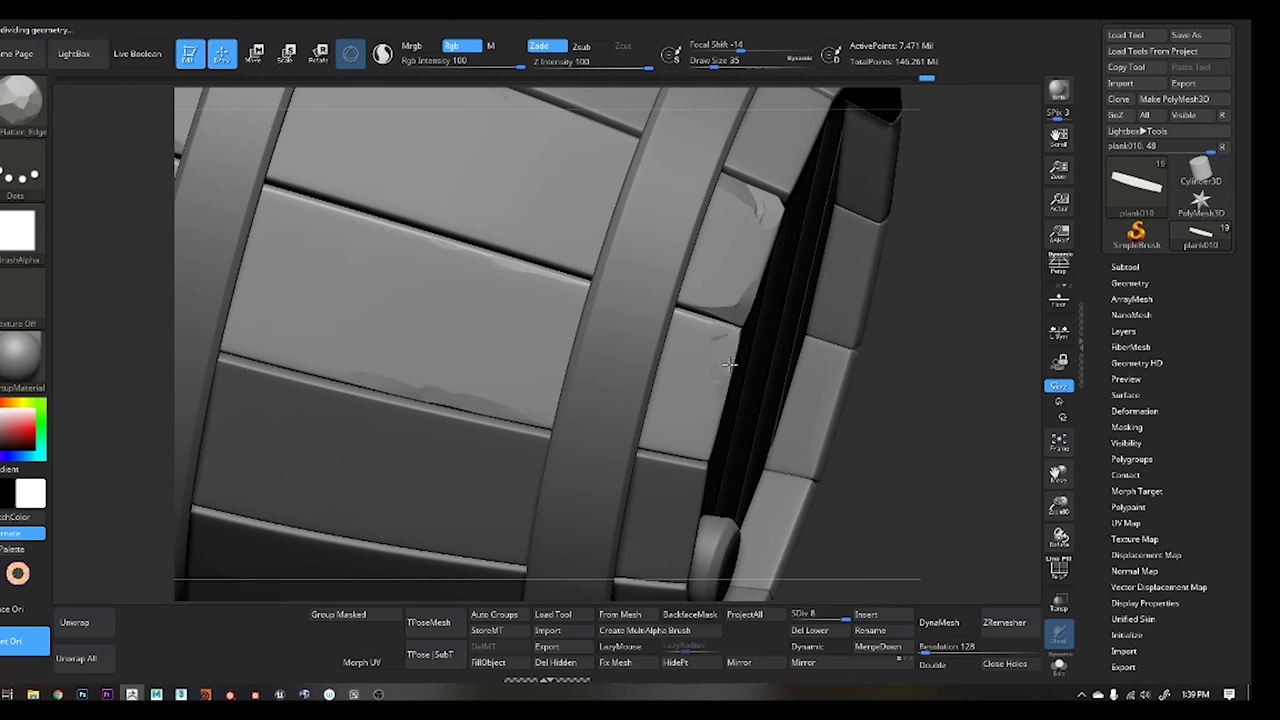
{"action": "key", "text": "f"}
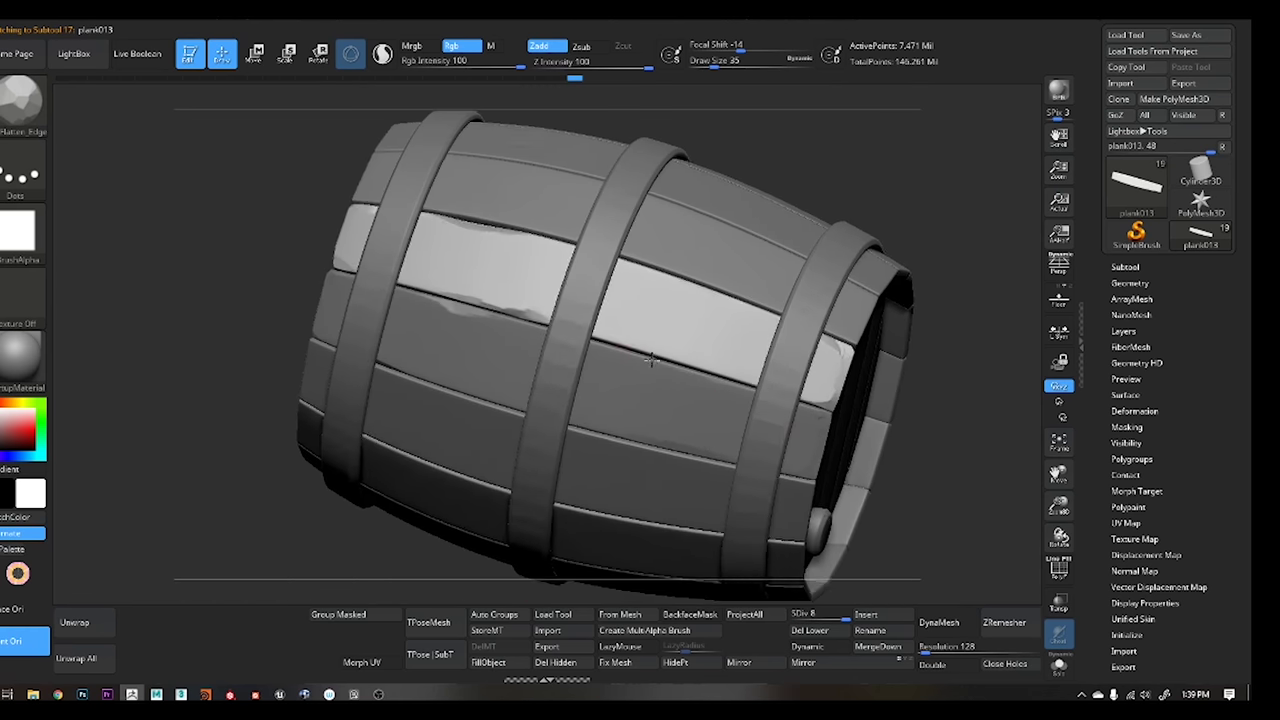
{"action": "left_click_drag", "start_coordinate": [760, 260], "coordinate": [572, 363], "text": "alt"}
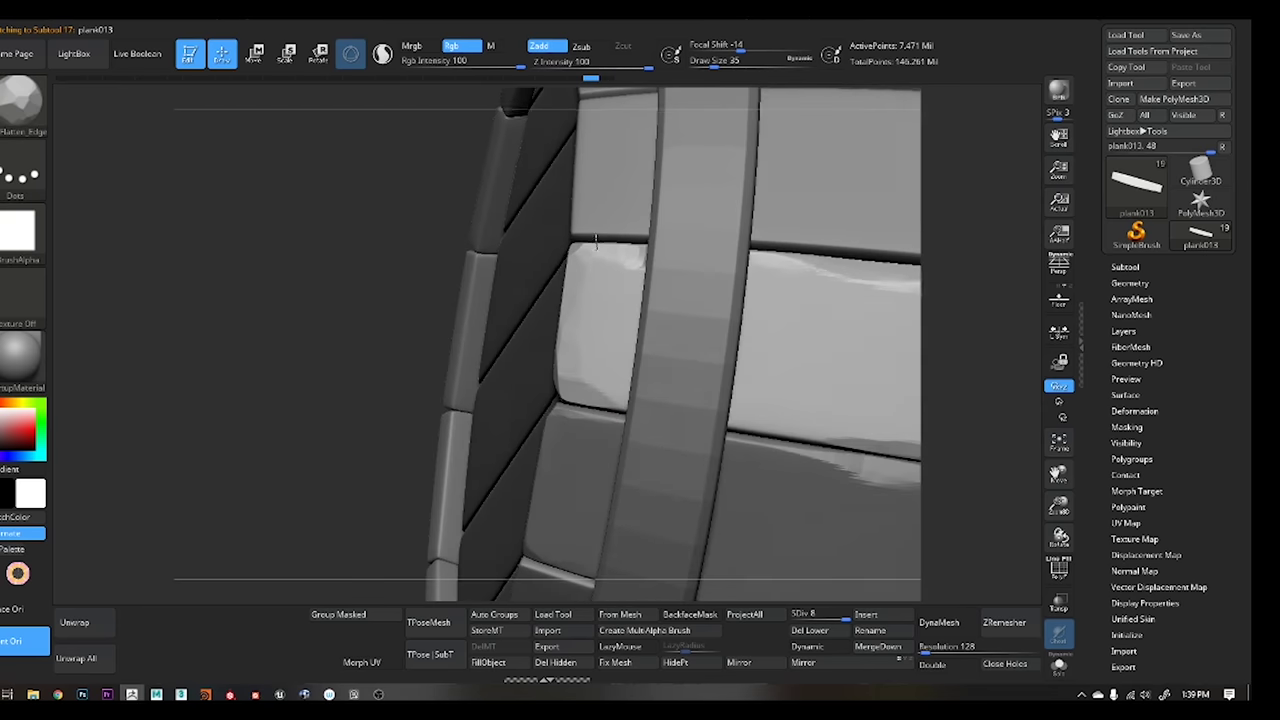
{"action": "right_click_drag", "start_coordinate": [565, 287], "coordinate": [607, 374]}
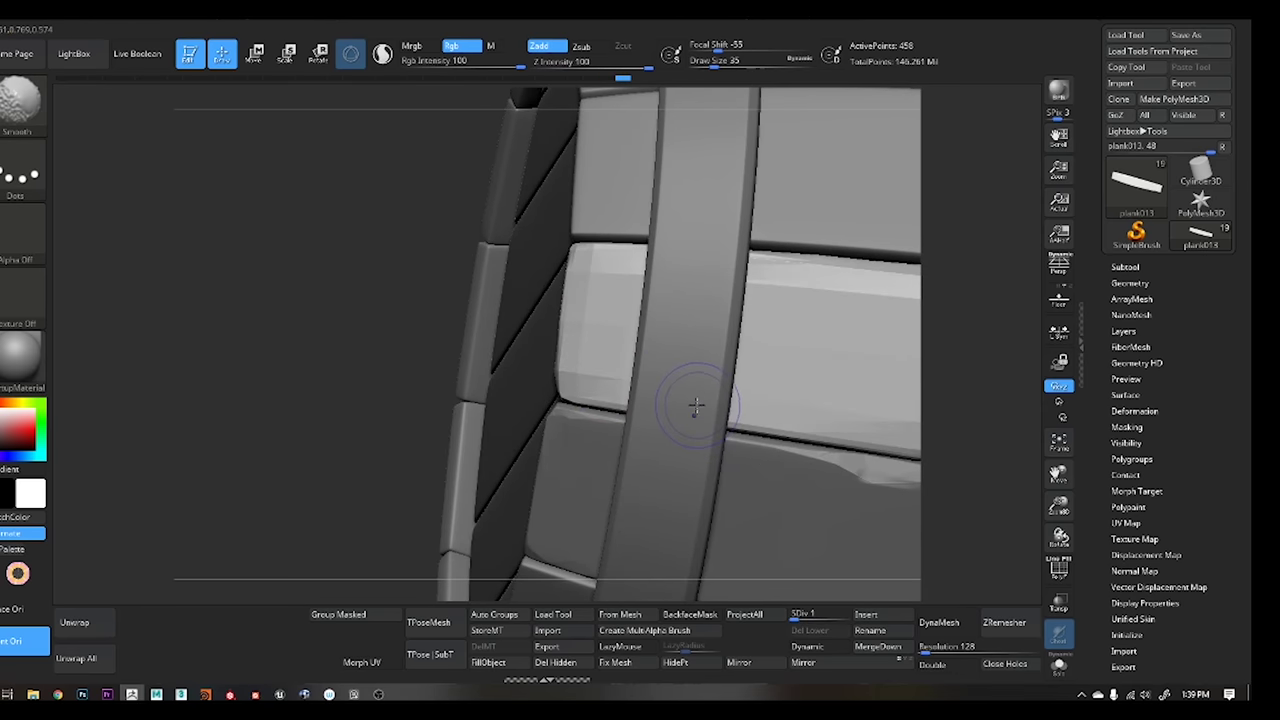
{"action": "left_click_drag", "start_coordinate": [357, 237], "coordinate": [630, 404], "text": "ctrl"}
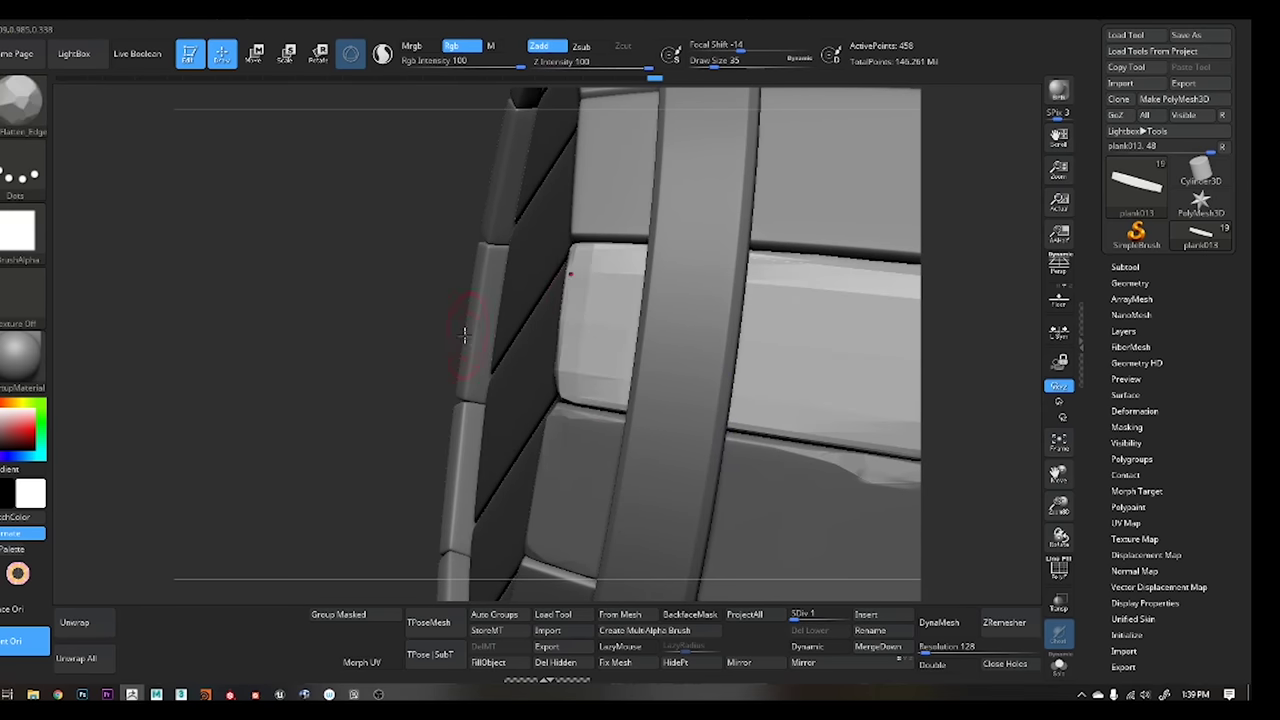
{"action": "left_click_drag", "start_coordinate": [484, 186], "coordinate": [576, 414], "text": "ctrl"}
Invert the mask, nudge the loose plank piece sideways with the Transpose gizmo, then clear the mask
{"action": "key", "text": "w"}
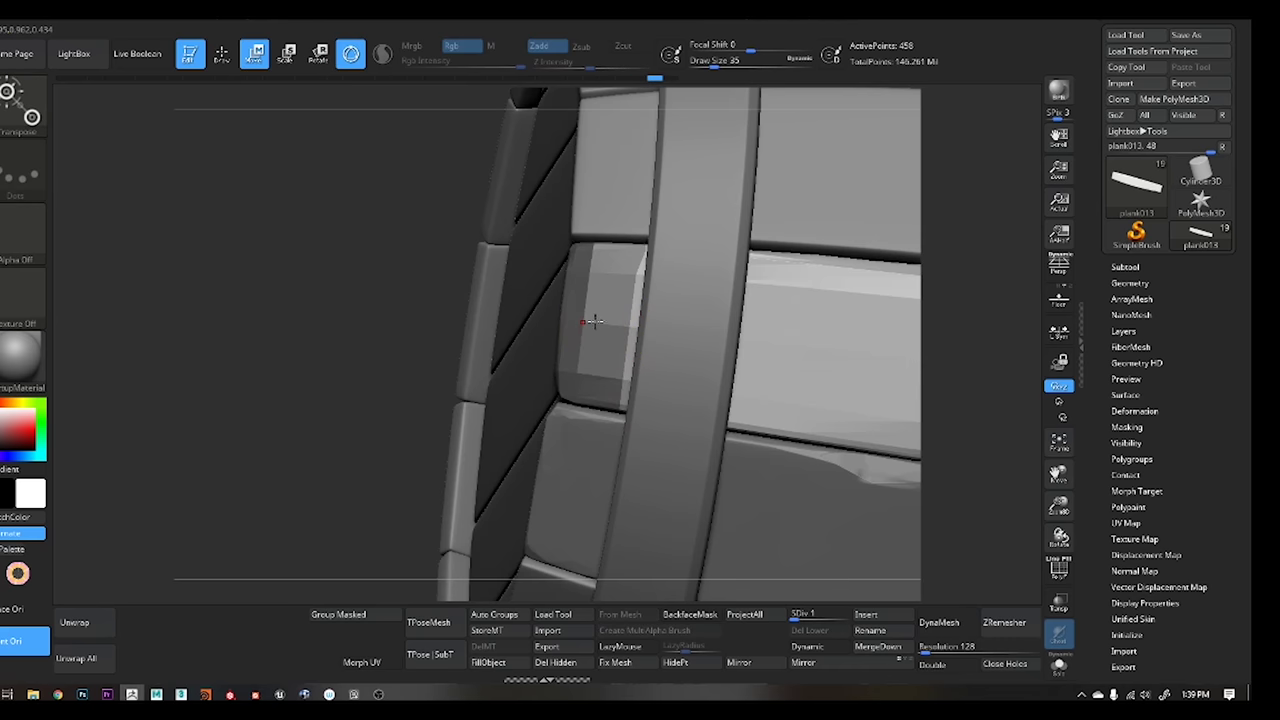
{"action": "left_click", "coordinate": [405, 325], "text": "ctrl"}
{"action": "key", "text": "y"}
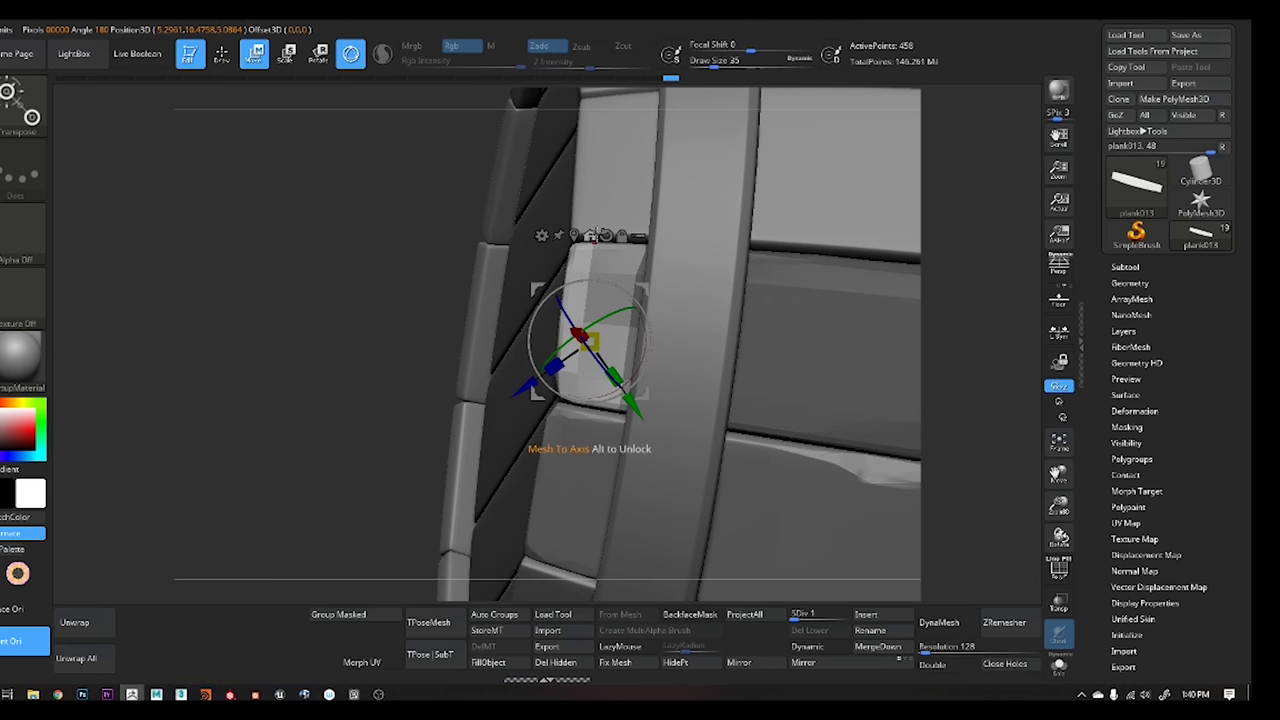
{"action": "left_click_drag", "start_coordinate": [556, 283], "coordinate": [606, 251]}
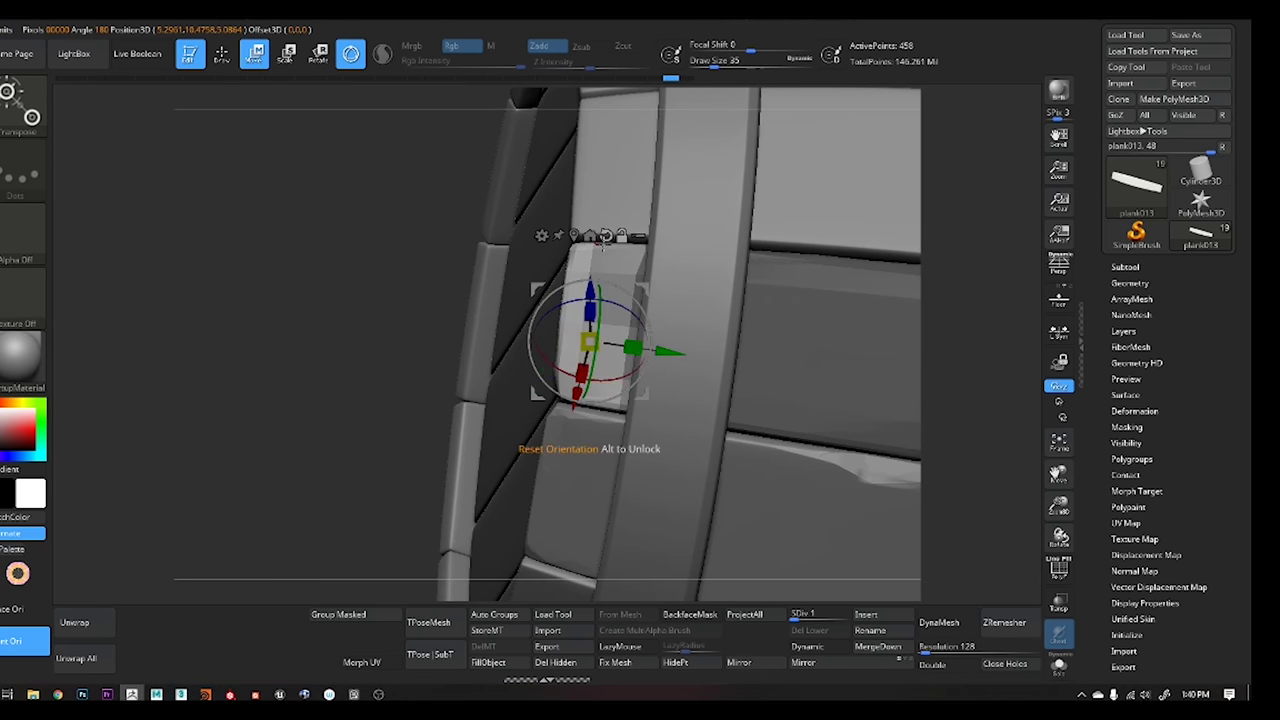
{"action": "left_click_drag", "start_coordinate": [663, 351], "coordinate": [648, 349]}
{"action": "key", "text": "ctrl+shift+a"}
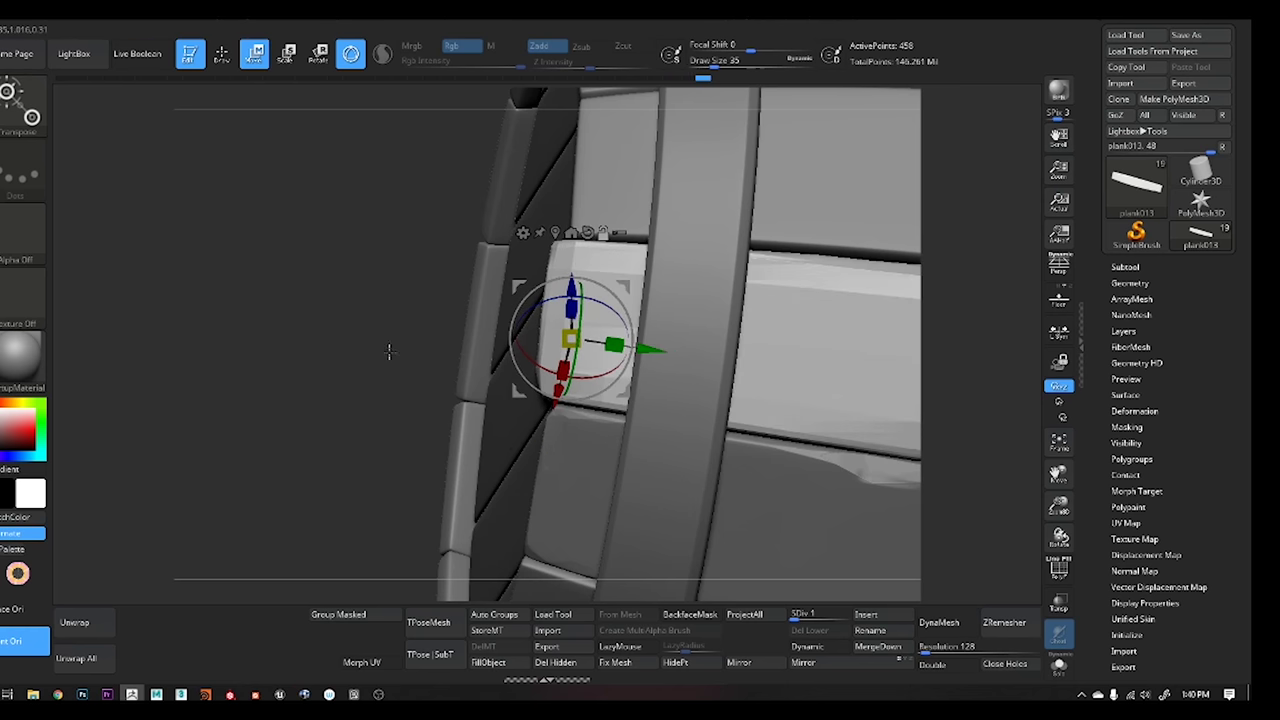
{"action": "key", "text": "q"}
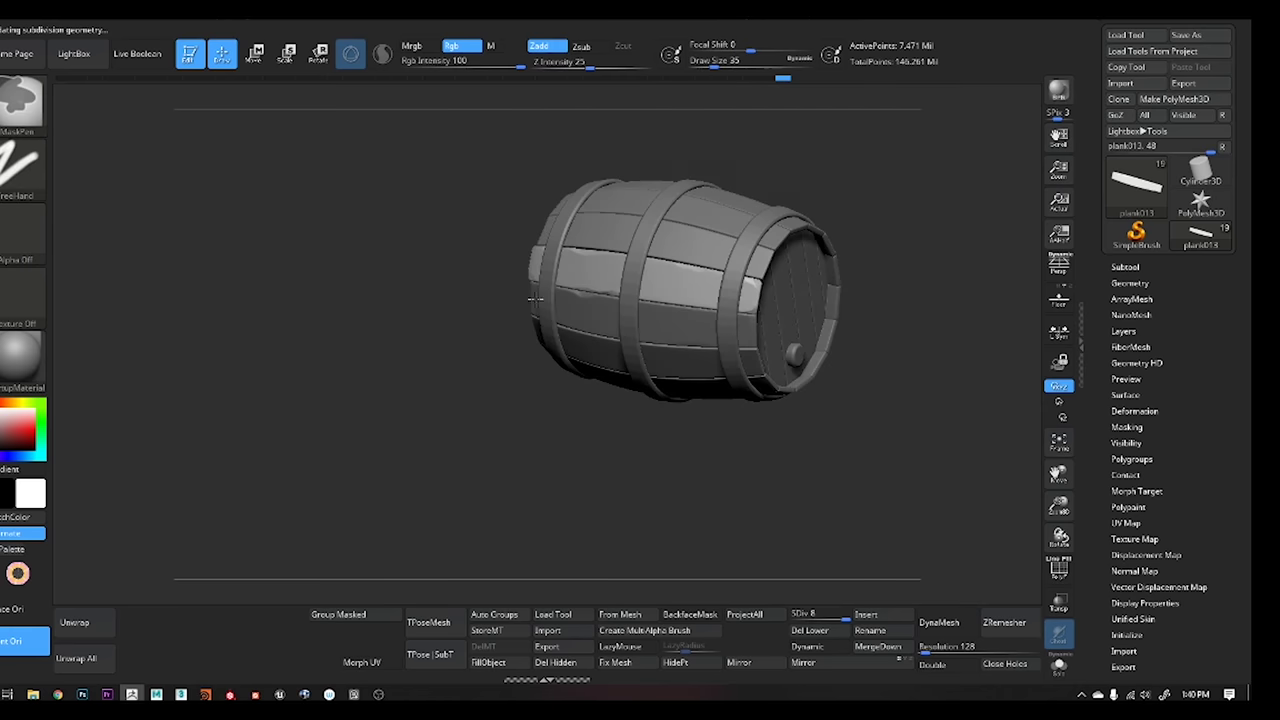
{"action": "right_click_drag", "start_coordinate": [628, 275], "coordinate": [561, 366]}
{"action": "right_click_drag", "start_coordinate": [583, 238], "coordinate": [565, 305], "text": "ctrl"}
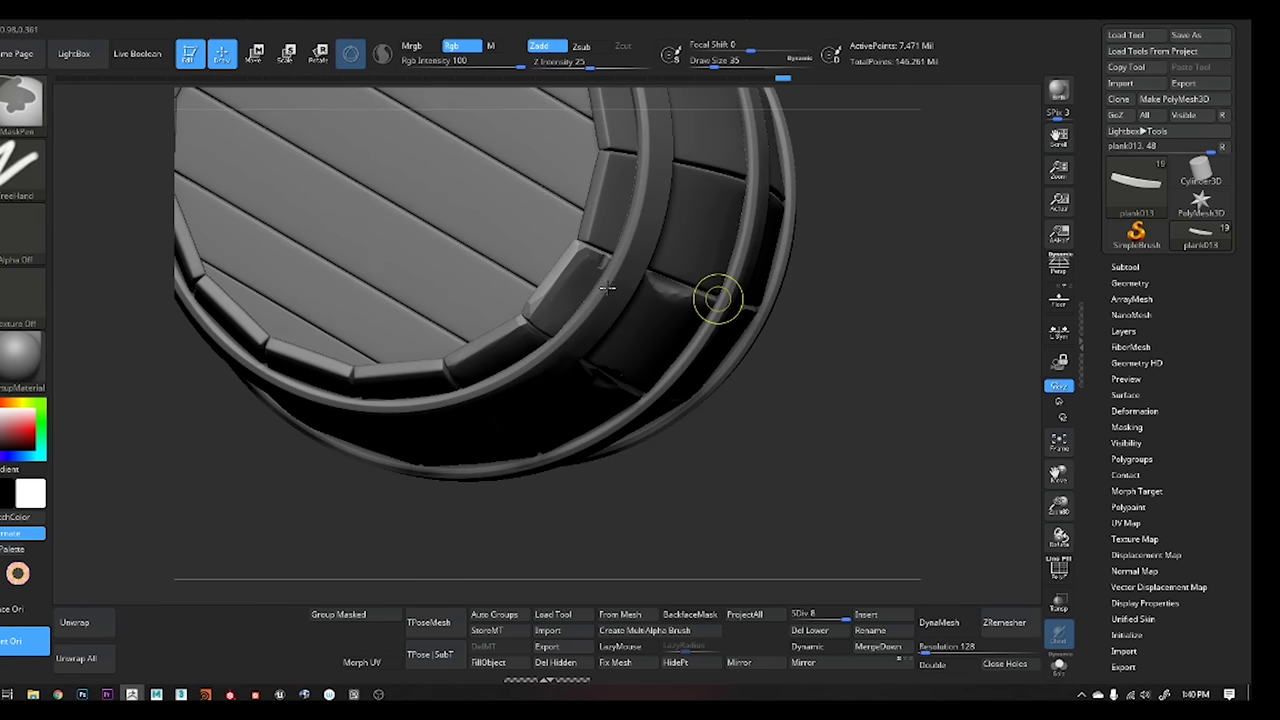
Select plank012, cut a chip out of its edge and bevel off a corner
{"action": "left_click", "coordinate": [452, 436], "text": "alt"}
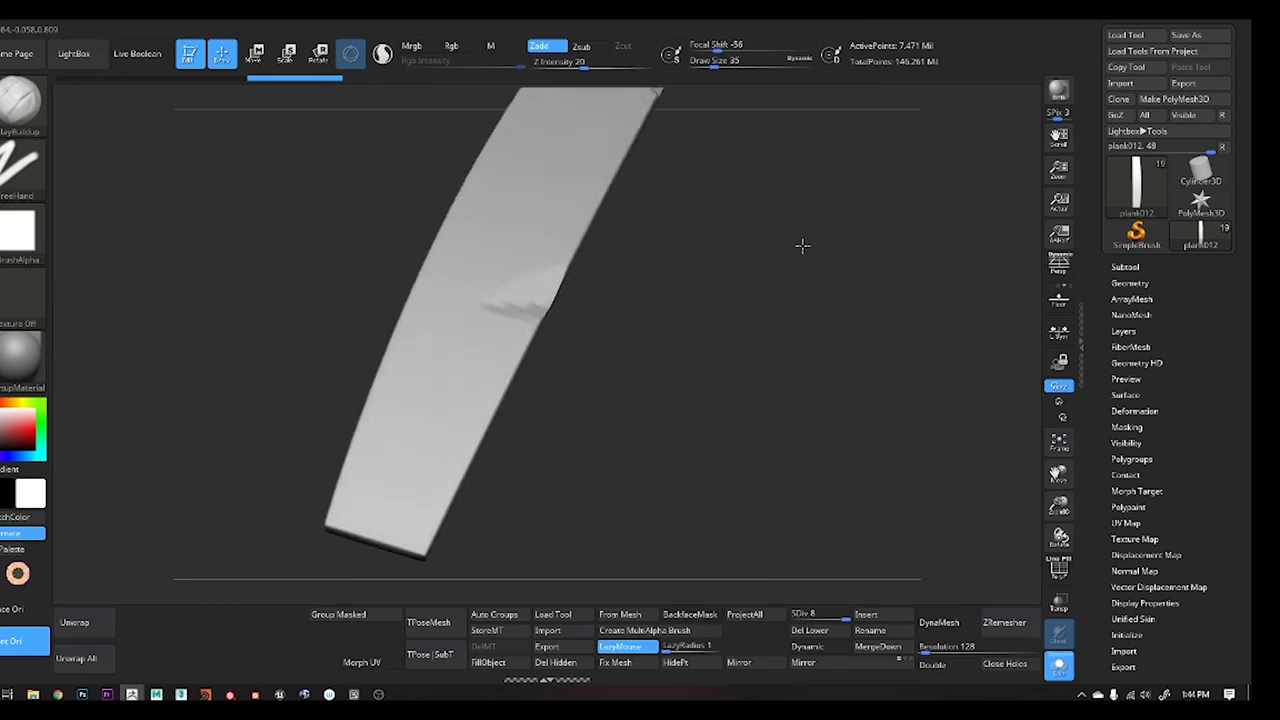
{"action": "left_click_drag", "start_coordinate": [800, 246], "coordinate": [686, 263]}
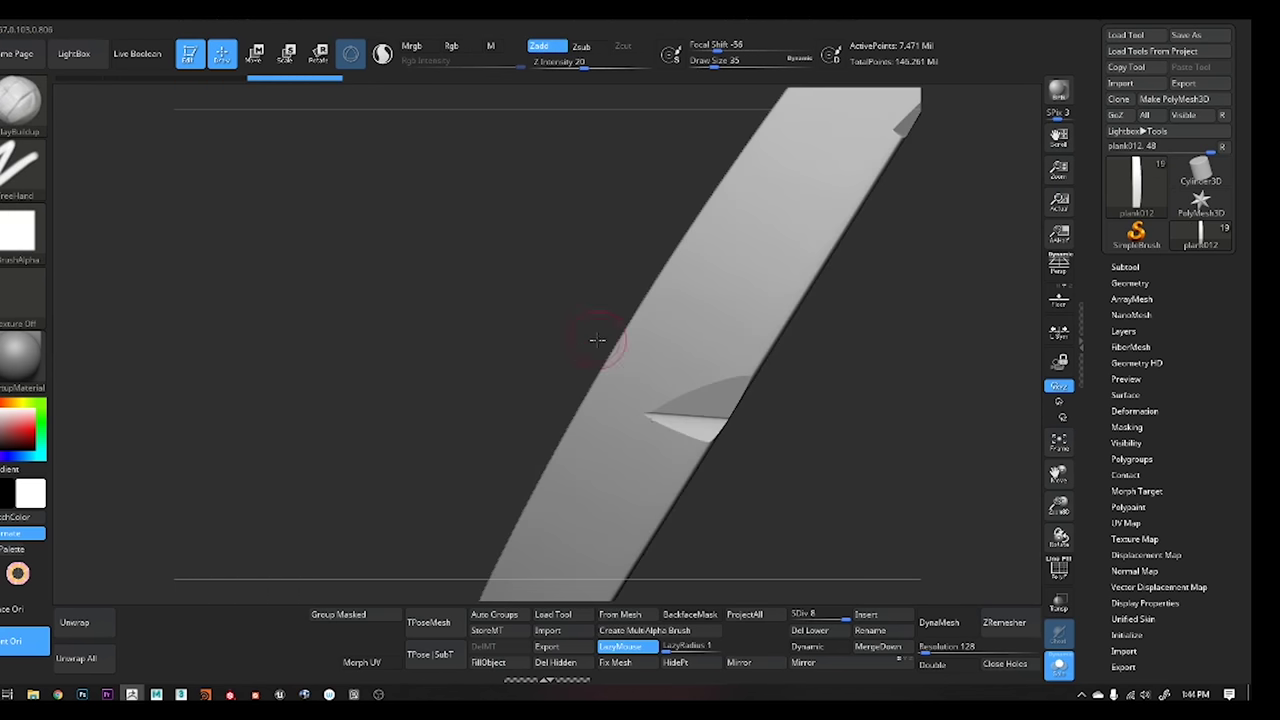
{"action": "left_click_drag", "start_coordinate": [410, 155], "coordinate": [657, 262], "text": "ctrl+shift"}
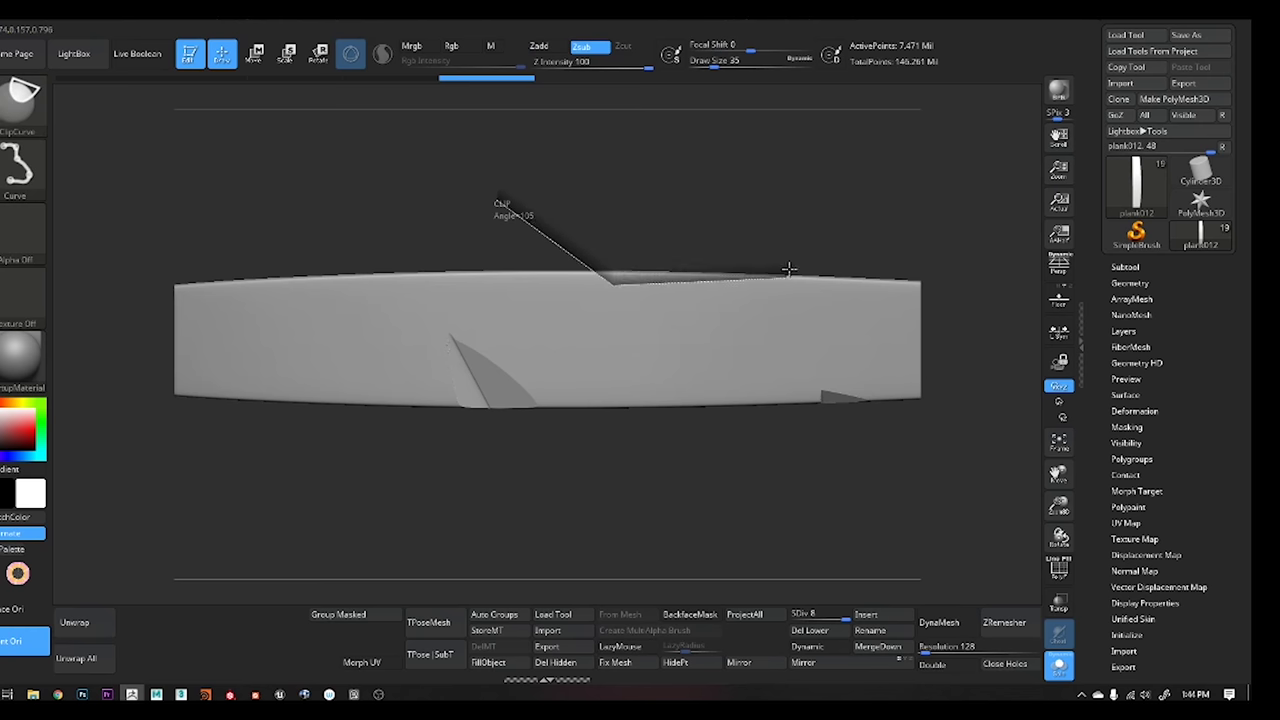
{"action": "left_click_drag", "start_coordinate": [789, 269], "coordinate": [789, 269], "text": "ctrl+shift"}
{"action": "mouse_move", "coordinate": [610, 283]}
{"action": "left_mouse_down"}
{"action": "mouse_move", "coordinate": [721, 371]}
{"action": "mouse_move", "coordinate": [689, 200]}
{"action": "mouse_move", "coordinate": [443, 200]}
{"action": "left_mouse_up"}
{"action": "mouse_move", "coordinate": [357, 200]}
{"action": "left_mouse_down", "text": "ctrl+shift"}
{"action": "mouse_move", "coordinate": [486, 337]}
{"action": "mouse_move", "coordinate": [608, 277]}
{"action": "mouse_move", "coordinate": [323, 380]}
{"action": "left_mouse_up", "text": "ctrl+shift"}
{"action": "mouse_move", "coordinate": [323, 380]}
{"action": "left_mouse_down", "text": "ctrl+shift"}
{"action": "mouse_move", "coordinate": [443, 257]}
{"action": "mouse_move", "coordinate": [557, 217]}
{"action": "mouse_move", "coordinate": [290, 330]}
{"action": "left_mouse_up", "text": "ctrl+shift"}
Cut further chips and a notch into plank012's edges with ClipCurve
{"action": "mouse_move", "coordinate": [290, 330]}
{"action": "left_mouse_down", "text": "ctrl+shift"}
{"action": "mouse_move", "coordinate": [215, 372]}
{"action": "mouse_move", "coordinate": [580, 263]}
{"action": "mouse_move", "coordinate": [600, 163]}
{"action": "mouse_move", "coordinate": [648, 160]}
{"action": "left_mouse_up", "text": "ctrl+shift"}
{"action": "mouse_move", "coordinate": [648, 160]}
{"action": "left_mouse_down", "text": "ctrl+shift"}
{"action": "mouse_move", "coordinate": [842, 432]}
{"action": "mouse_move", "coordinate": [550, 208]}
{"action": "left_mouse_up", "text": "ctrl+shift"}
{"action": "left_click_drag", "start_coordinate": [550, 208], "coordinate": [745, 273], "text": "ctrl+shift"}
{"action": "mouse_move", "coordinate": [846, 418]}
{"action": "left_mouse_down", "text": "ctrl+shift"}
{"action": "mouse_move", "coordinate": [754, 434]}
{"action": "mouse_move", "coordinate": [743, 371]}
{"action": "mouse_move", "coordinate": [423, 331]}
{"action": "left_mouse_up", "text": "ctrl+shift"}
{"action": "left_click_drag", "start_coordinate": [503, 322], "coordinate": [565, 165], "text": "ctrl+shift"}
{"action": "left_click_drag", "start_coordinate": [545, 220], "coordinate": [545, 218], "text": "ctrl+shift"}
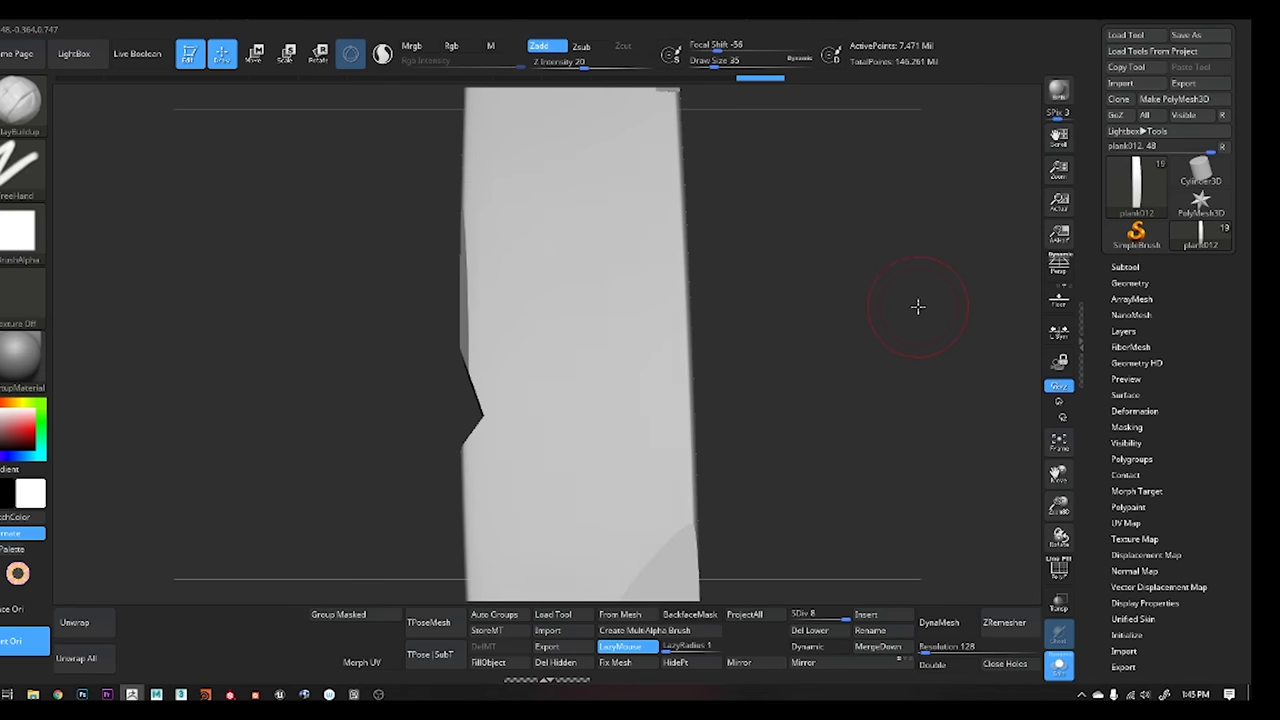
Orbit around plank012 to inspect its chipped corners and notched edge
{"action": "mouse_move", "coordinate": [917, 305]}
{"action": "left_mouse_down"}
{"action": "mouse_move", "coordinate": [306, 223]}
{"action": "mouse_move", "coordinate": [571, 314]}
{"action": "left_mouse_up"}
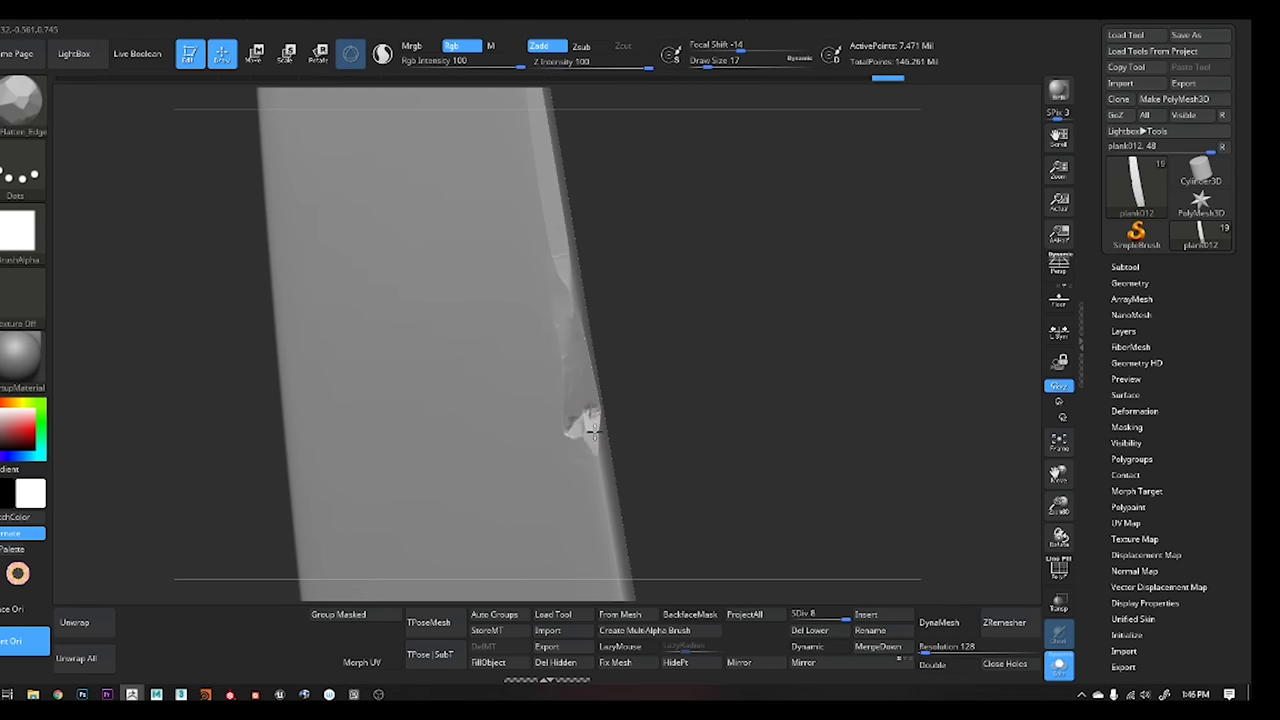
{"action": "left_click_drag", "start_coordinate": [593, 430], "coordinate": [575, 314]}
{"action": "left_click_drag", "start_coordinate": [574, 484], "coordinate": [556, 379]}
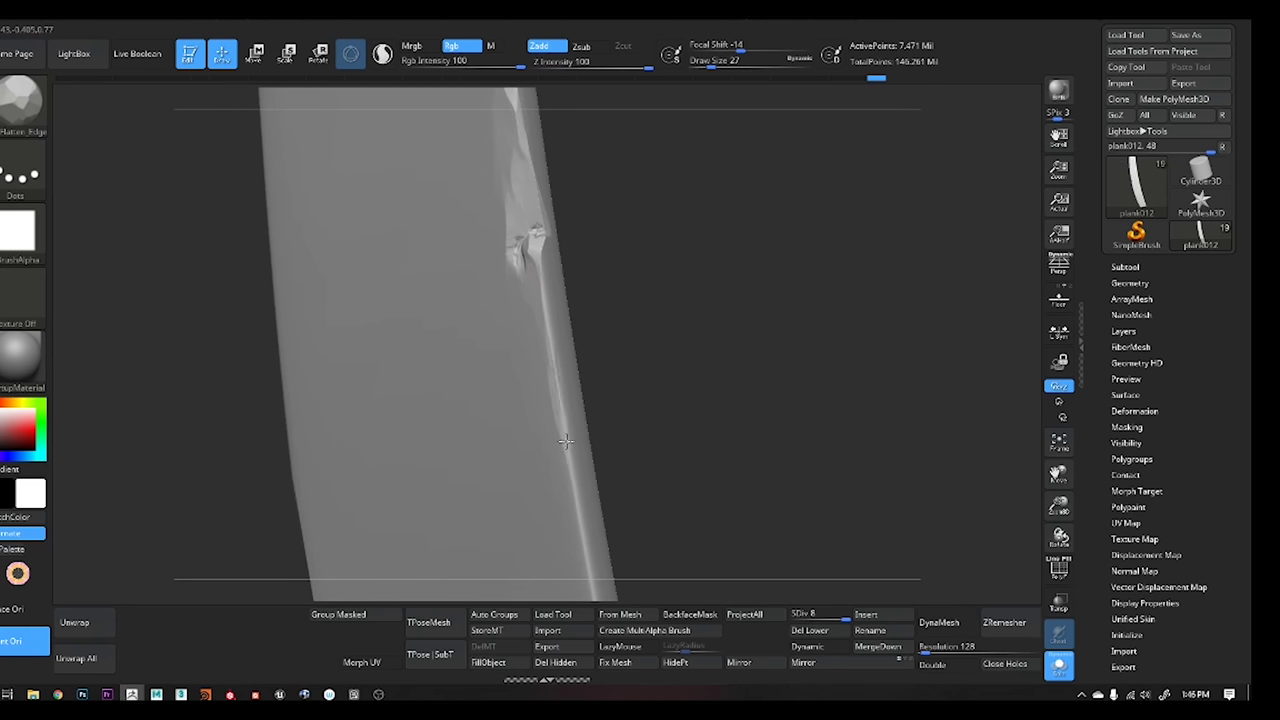
{"action": "left_click_drag", "start_coordinate": [566, 441], "coordinate": [545, 341]}
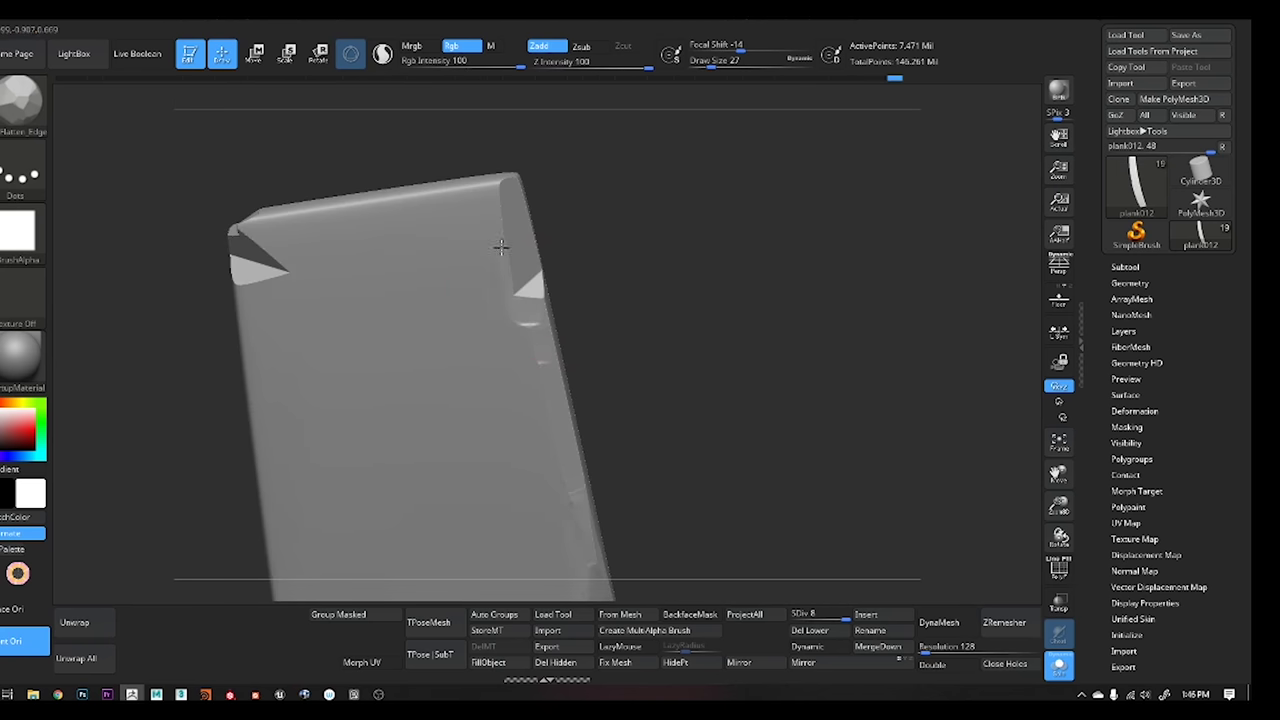
{"action": "mouse_move", "coordinate": [500, 245]}
{"action": "left_mouse_down"}
{"action": "mouse_move", "coordinate": [443, 178]}
{"action": "mouse_move", "coordinate": [507, 177]}
{"action": "left_mouse_up"}
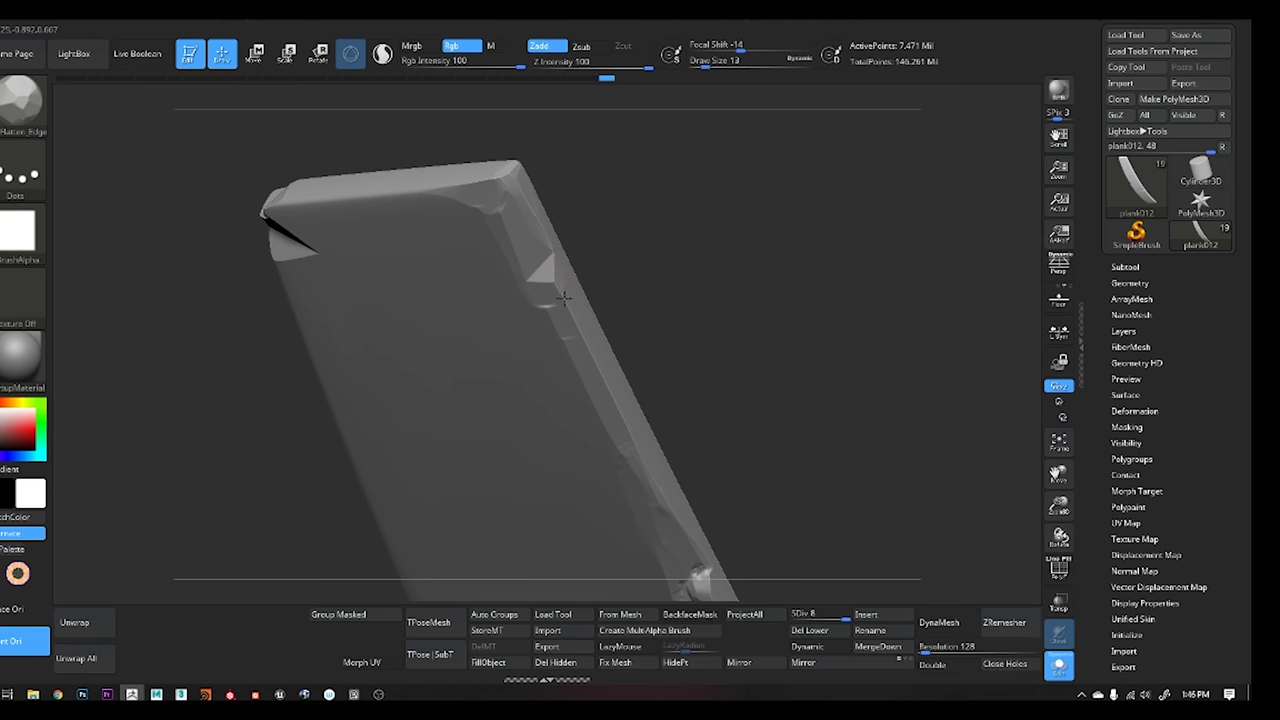
{"action": "left_click_drag", "start_coordinate": [557, 278], "coordinate": [400, 244]}
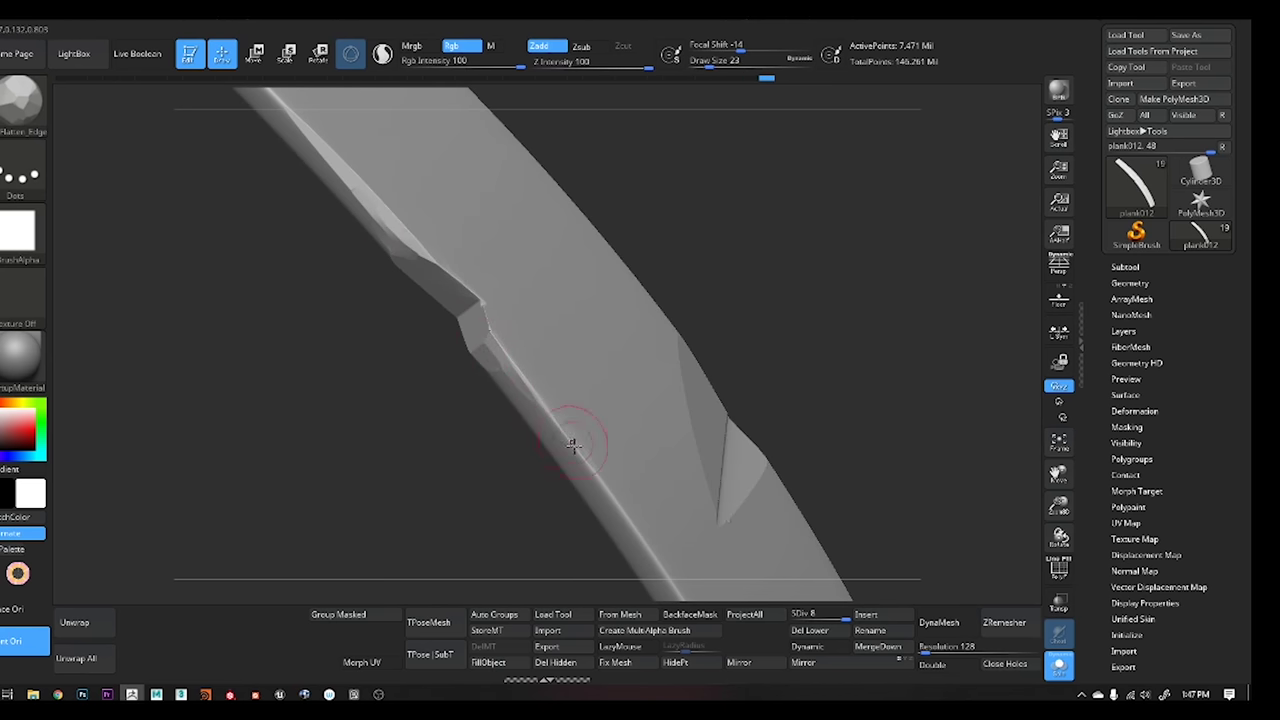
{"action": "mouse_move", "coordinate": [572, 445]}
{"action": "left_mouse_down"}
{"action": "mouse_move", "coordinate": [543, 451]}
{"action": "mouse_move", "coordinate": [586, 317]}
{"action": "left_mouse_up"}
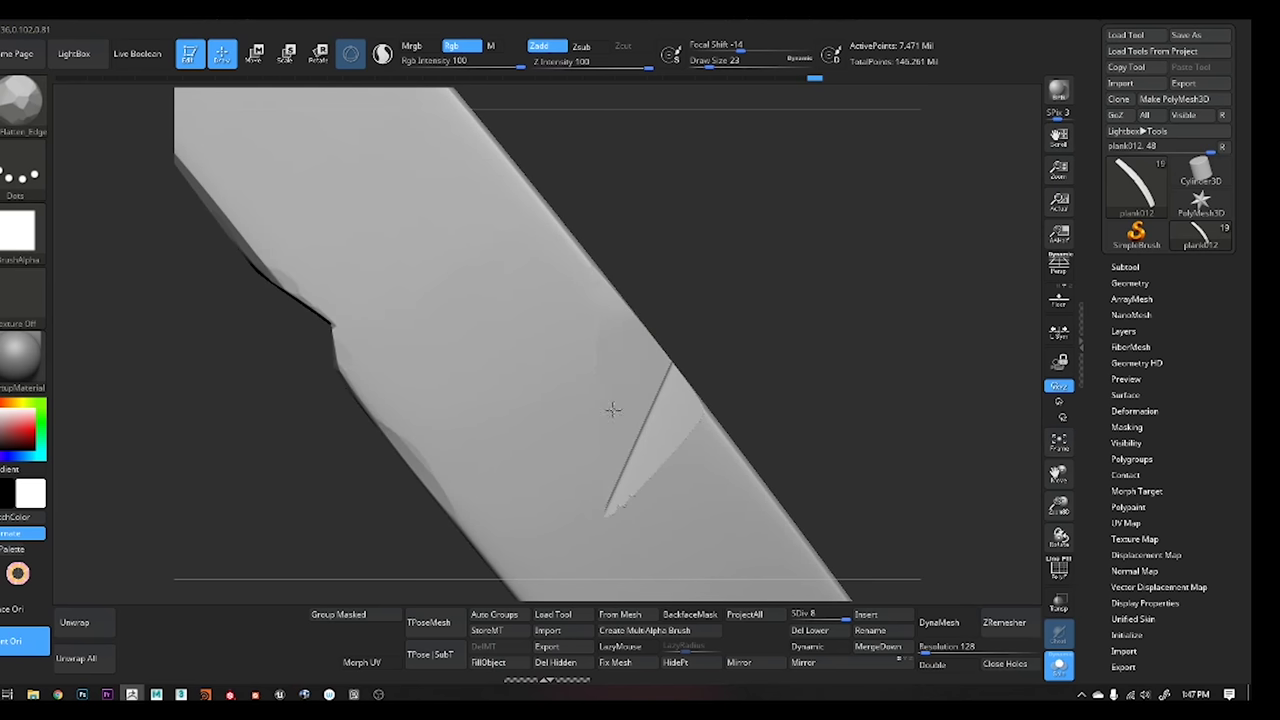
{"action": "mouse_move", "coordinate": [678, 368]}
{"action": "left_mouse_down"}
{"action": "mouse_move", "coordinate": [677, 352]}
{"action": "mouse_move", "coordinate": [666, 388]}
{"action": "mouse_move", "coordinate": [483, 402]}
{"action": "left_mouse_up"}
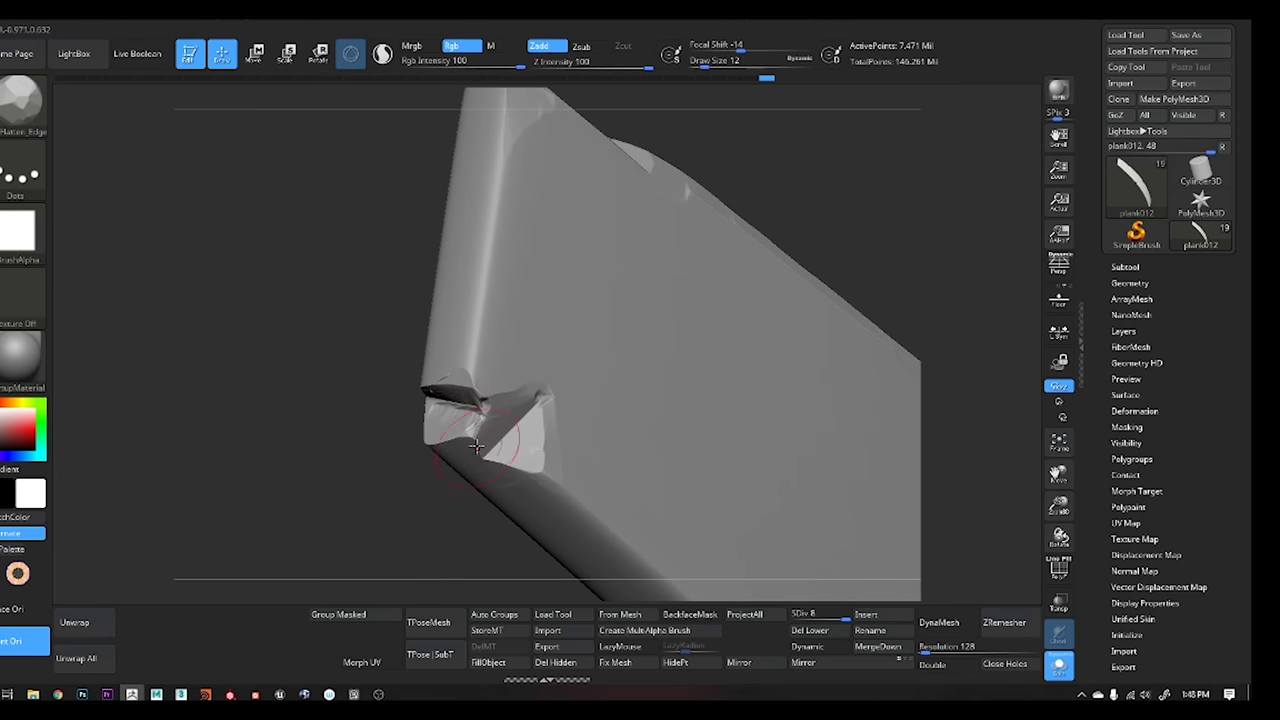
{"action": "mouse_move", "coordinate": [437, 398]}
{"action": "right_mouse_down"}
{"action": "mouse_move", "coordinate": [574, 357]}
{"action": "mouse_move", "coordinate": [735, 421]}
{"action": "right_mouse_up"}
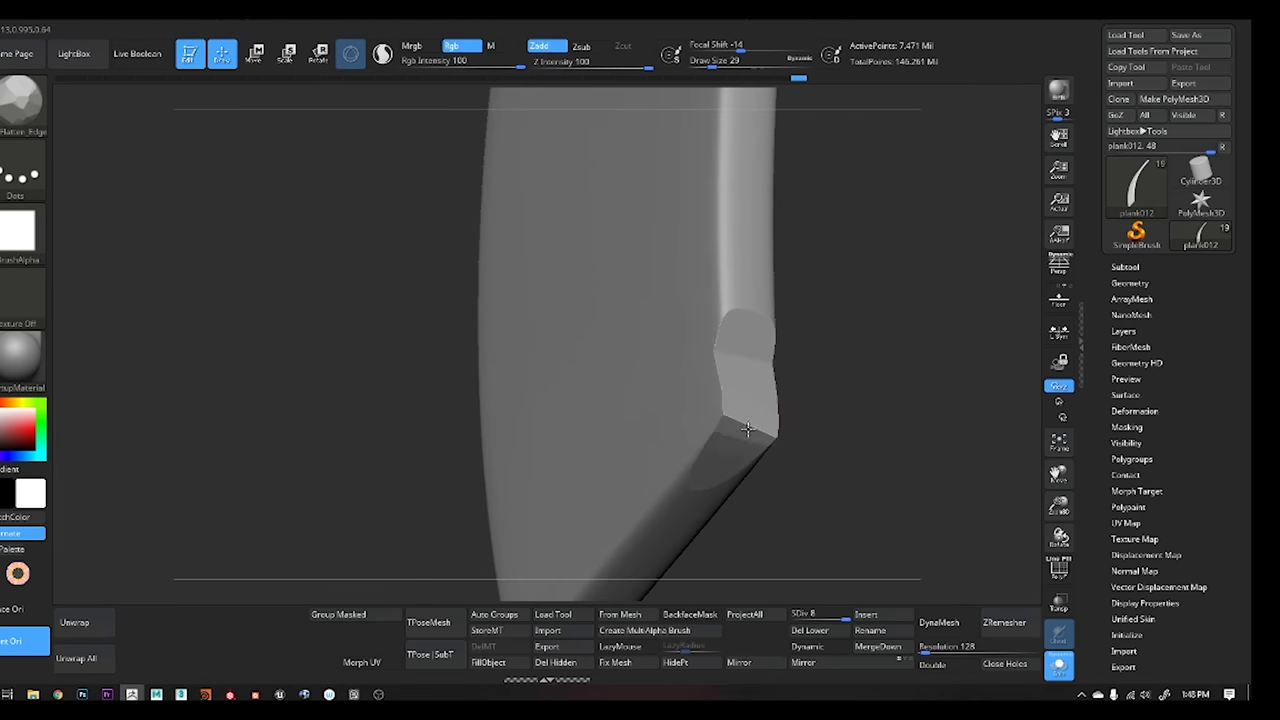
{"action": "right_click_drag", "start_coordinate": [729, 354], "coordinate": [757, 366]}
{"action": "key", "text": "s"}
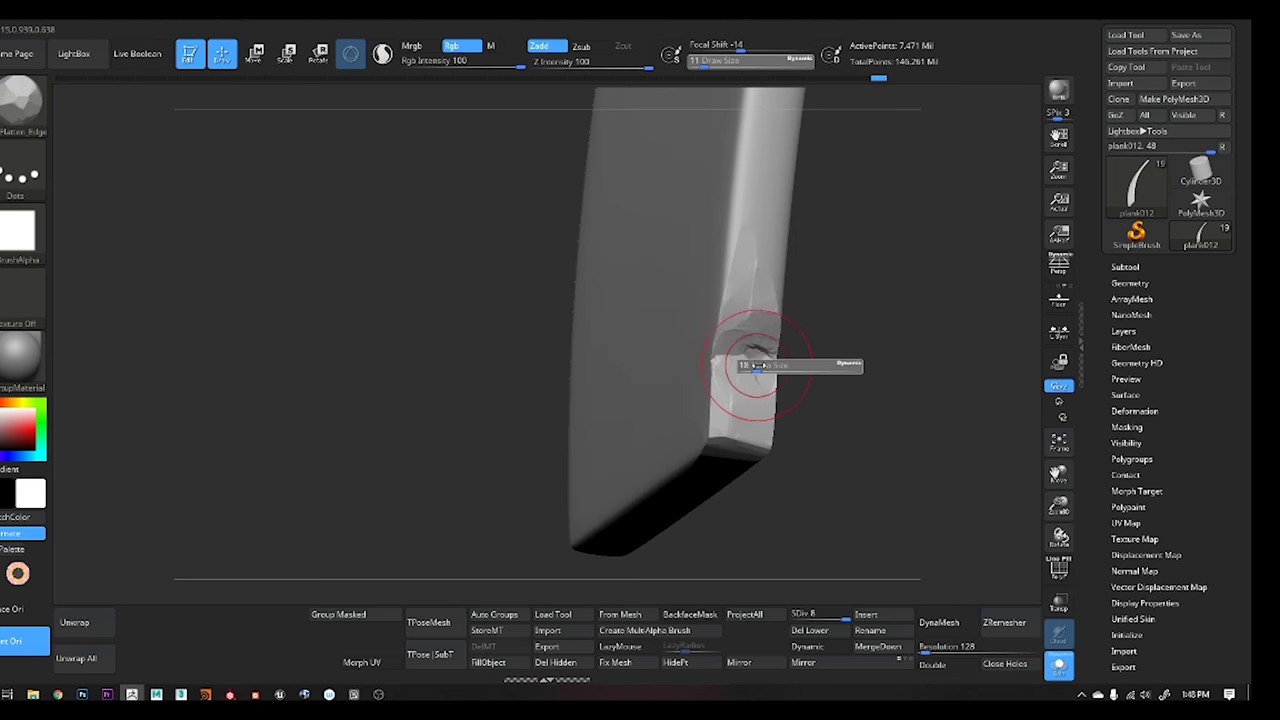
{"action": "right_click_drag", "start_coordinate": [762, 315], "coordinate": [762, 344]}
{"action": "mouse_move", "coordinate": [750, 444]}
{"action": "right_mouse_down"}
{"action": "mouse_move", "coordinate": [720, 400]}
{"action": "mouse_move", "coordinate": [602, 433]}
{"action": "mouse_move", "coordinate": [643, 380]}
{"action": "mouse_move", "coordinate": [694, 354]}
{"action": "mouse_move", "coordinate": [592, 297]}
{"action": "mouse_move", "coordinate": [640, 300]}
{"action": "right_mouse_up"}
Show the whole barrel and raise the plank's top slightly with the Transpose gizmo
{"action": "left_click", "coordinate": [1059, 664]}
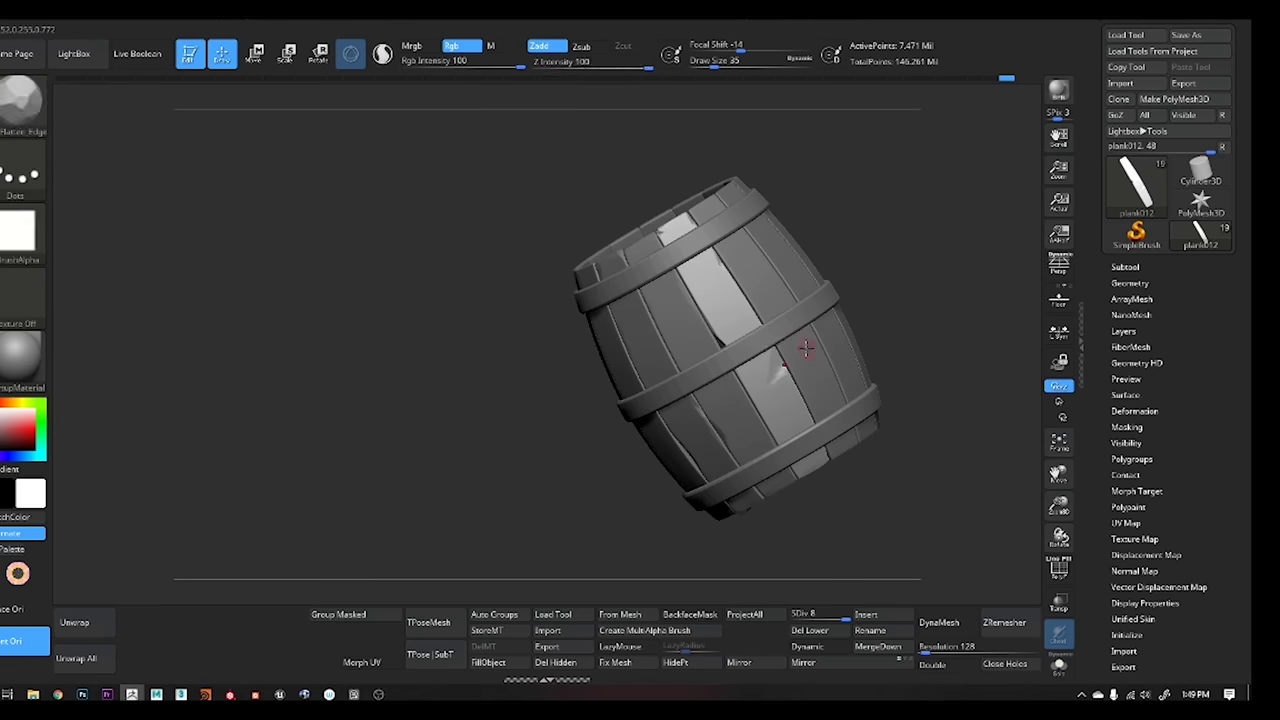
{"action": "mouse_move", "coordinate": [800, 343]}
{"action": "right_mouse_down", "text": "alt"}
{"action": "mouse_move", "coordinate": [811, 314]}
{"action": "mouse_move", "coordinate": [671, 241]}
{"action": "mouse_move", "coordinate": [700, 223]}
{"action": "mouse_move", "coordinate": [671, 180]}
{"action": "mouse_move", "coordinate": [700, 194]}
{"action": "mouse_move", "coordinate": [722, 236]}
{"action": "mouse_move", "coordinate": [711, 196]}
{"action": "right_mouse_up", "text": "alt"}
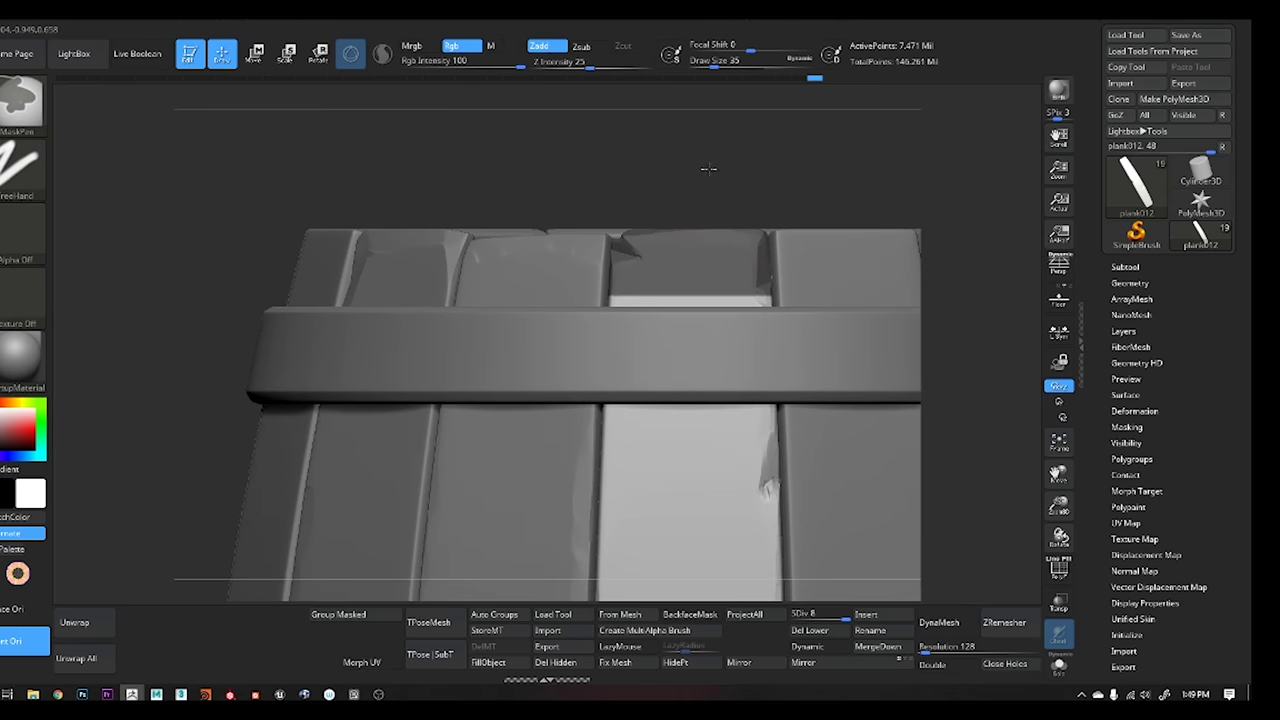
{"action": "key", "text": "w"}
{"action": "left_click_drag", "start_coordinate": [711, 245], "coordinate": [711, 237]}
{"action": "key", "text": "q"}
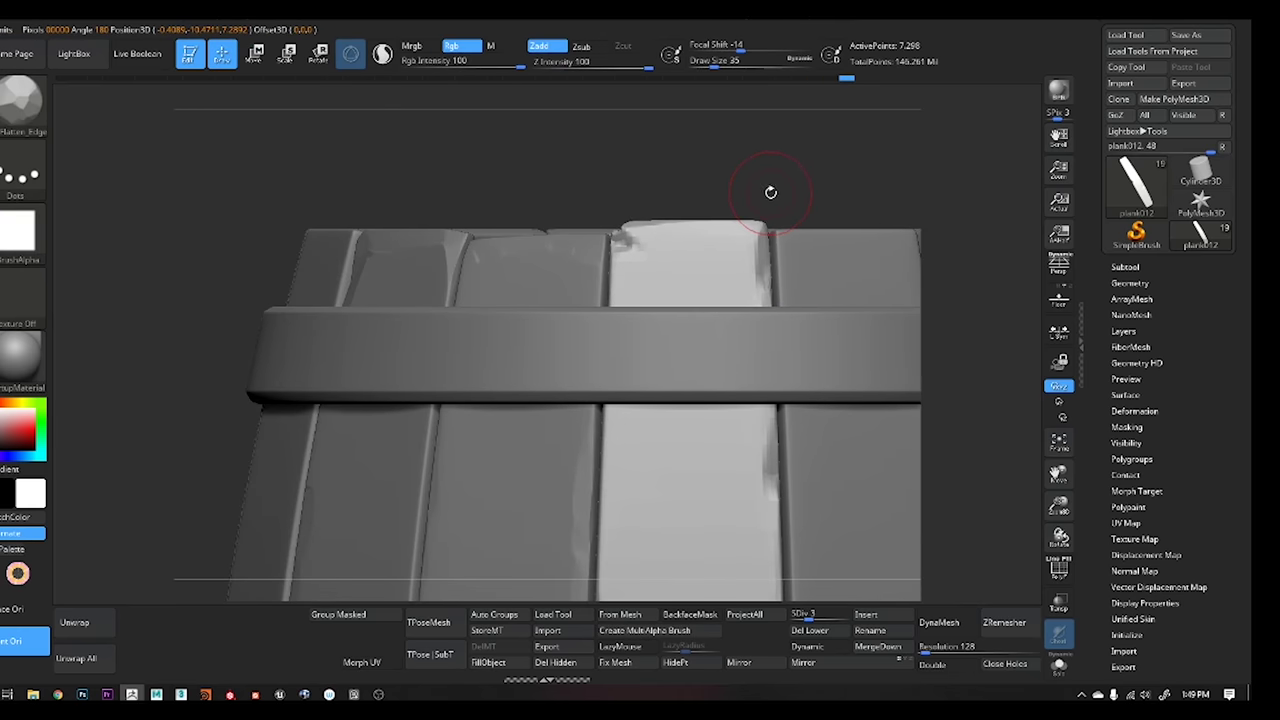
Switch brushes and cut the plank along a curve near its top
{"action": "key", "text": "b"}
{"action": "key", "text": "m"}
{"action": "key", "text": "v"}
{"action": "mouse_move", "coordinate": [753, 176]}
{"action": "right_mouse_down"}
{"action": "mouse_move", "coordinate": [743, 400]}
{"action": "mouse_move", "coordinate": [690, 392]}
{"action": "right_mouse_up"}
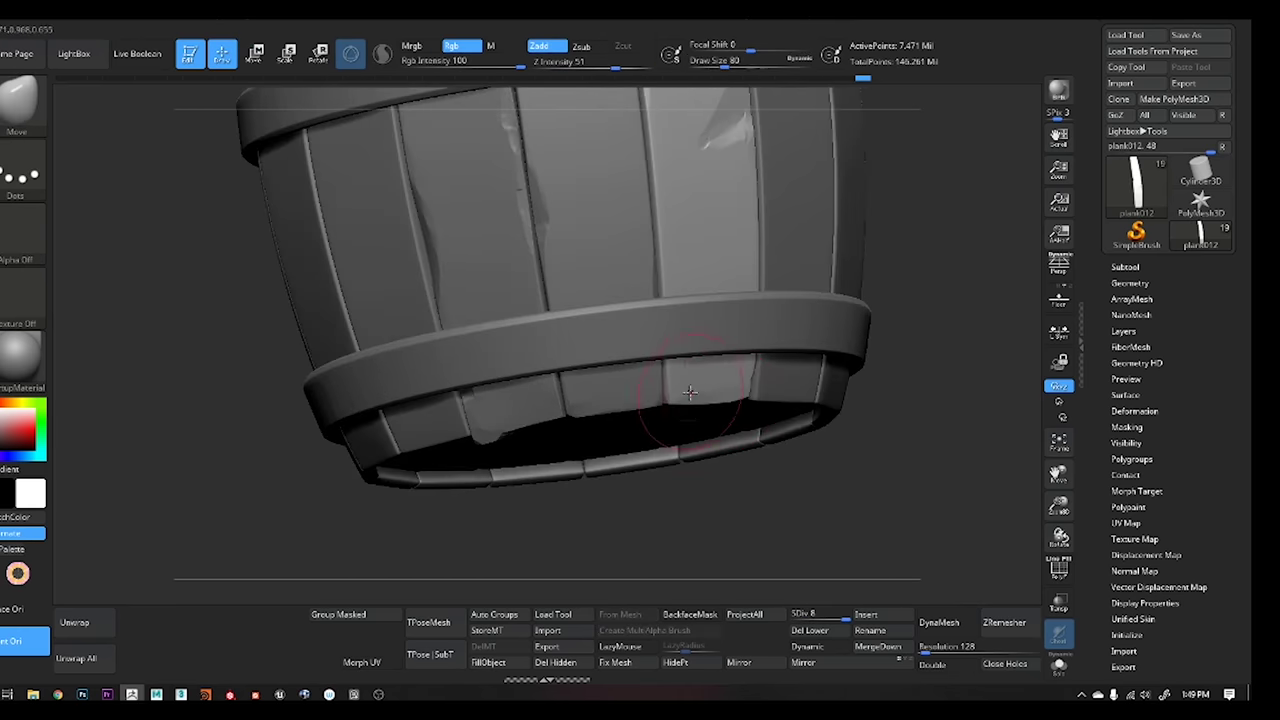
{"action": "left_click_drag", "start_coordinate": [757, 117], "coordinate": [781, 205], "text": "ctrl+shift"}
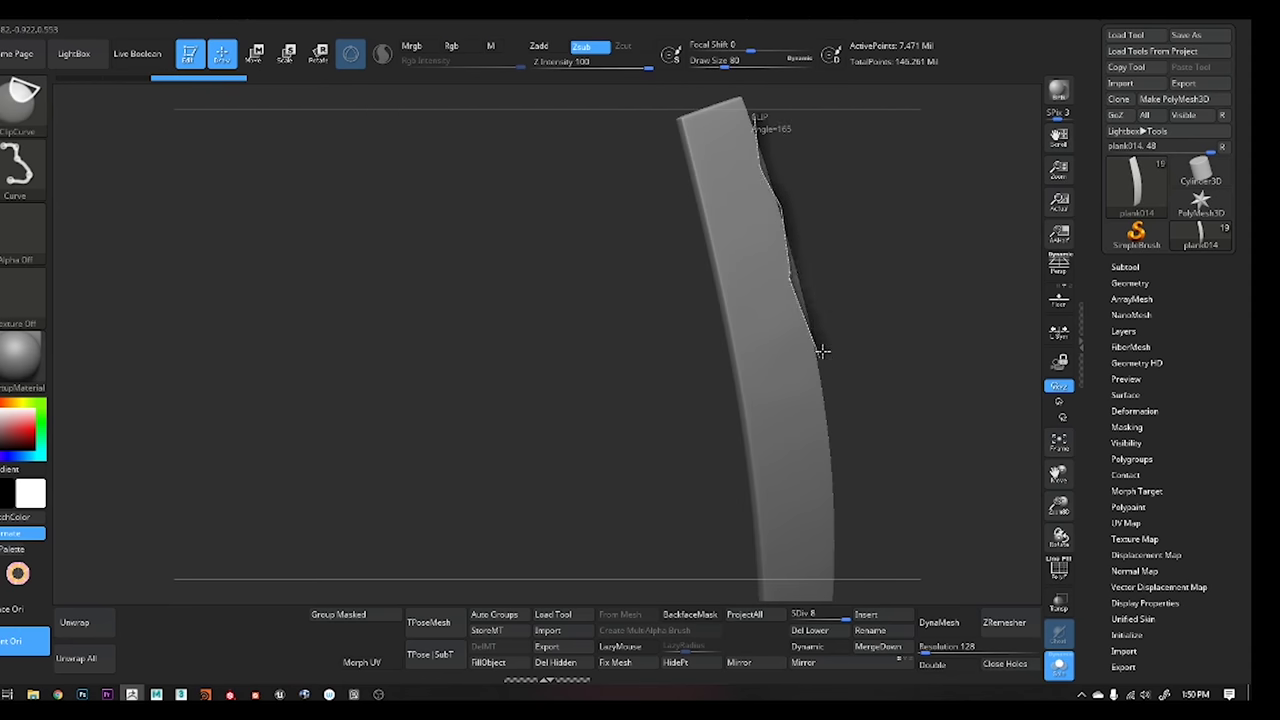
{"action": "left_click_drag", "start_coordinate": [821, 351], "coordinate": [821, 351], "text": "ctrl+shift"}
Cut a notch into the plank's bottom and a long strip off its edge
{"action": "right_click_drag", "start_coordinate": [780, 294], "coordinate": [614, 180]}
{"action": "left_click_drag", "start_coordinate": [614, 180], "coordinate": [636, 234], "text": "ctrl+shift"}
{"action": "right_click_drag", "start_coordinate": [789, 292], "coordinate": [655, 445]}
{"action": "mouse_move", "coordinate": [655, 445]}
{"action": "left_mouse_down", "text": "ctrl+shift"}
{"action": "mouse_move", "coordinate": [690, 355]}
{"action": "mouse_move", "coordinate": [684, 334]}
{"action": "left_mouse_up", "text": "ctrl+shift"}
{"action": "mouse_move", "coordinate": [737, 329]}
{"action": "right_mouse_down"}
{"action": "mouse_move", "coordinate": [777, 432]}
{"action": "mouse_move", "coordinate": [666, 357]}
{"action": "right_mouse_up"}
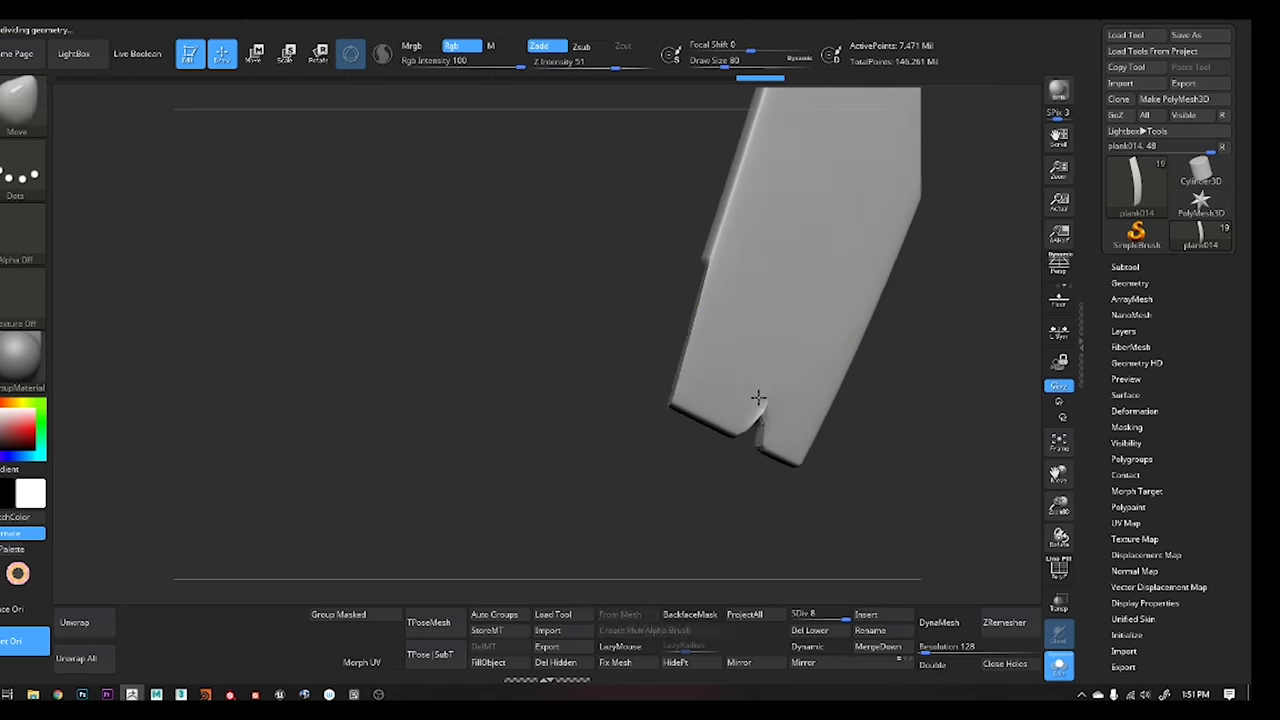
{"action": "left_click_drag", "start_coordinate": [588, 371], "coordinate": [757, 272], "text": "ctrl+shift"}
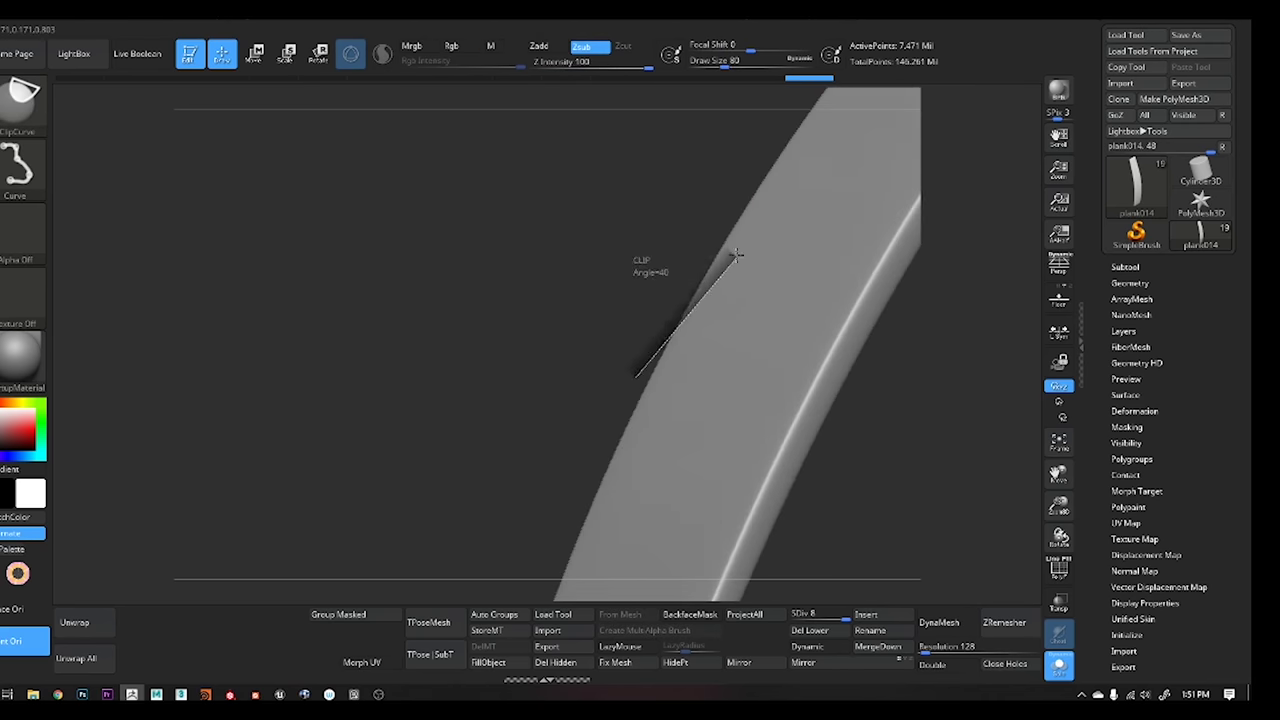
{"action": "mouse_move", "coordinate": [757, 272]}
{"action": "right_mouse_down"}
{"action": "mouse_move", "coordinate": [648, 366]}
{"action": "mouse_move", "coordinate": [208, 137]}
{"action": "right_mouse_up"}
Orbit around plank014 to inspect its notched edges, then turn Solo off to show all planks
{"action": "key", "text": "s"}
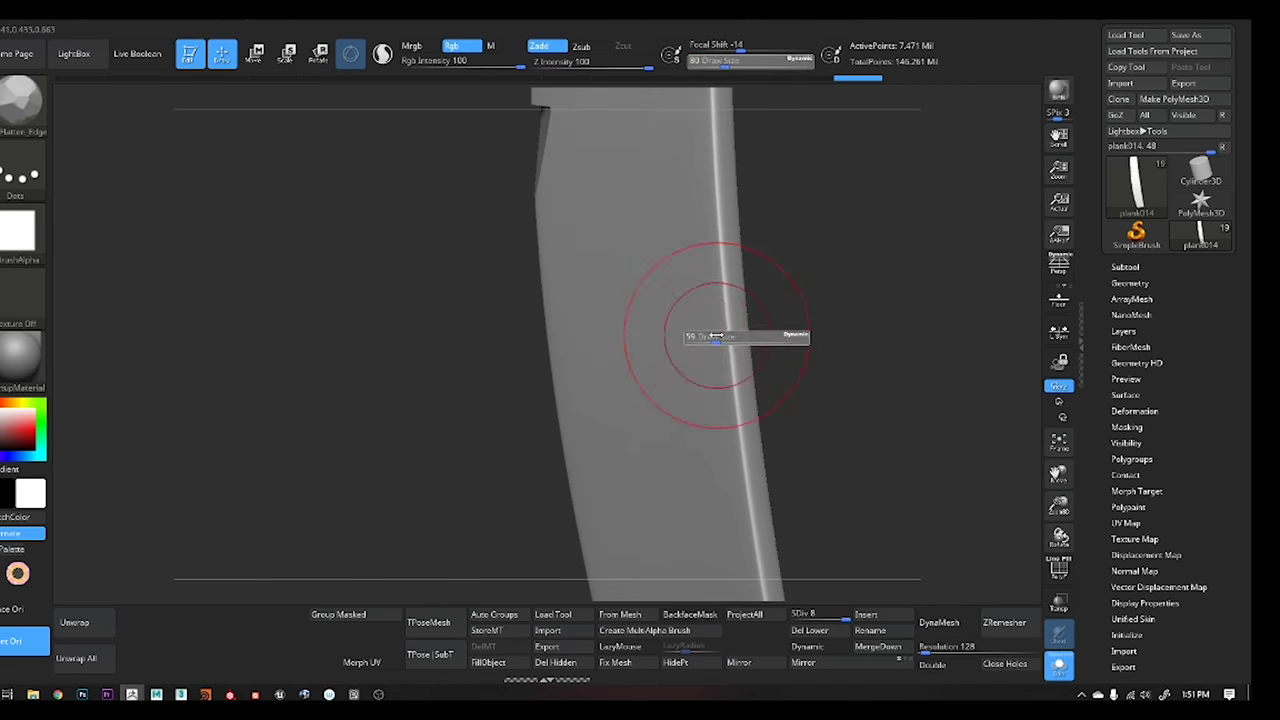
{"action": "right_click_drag", "start_coordinate": [747, 478], "coordinate": [775, 404]}
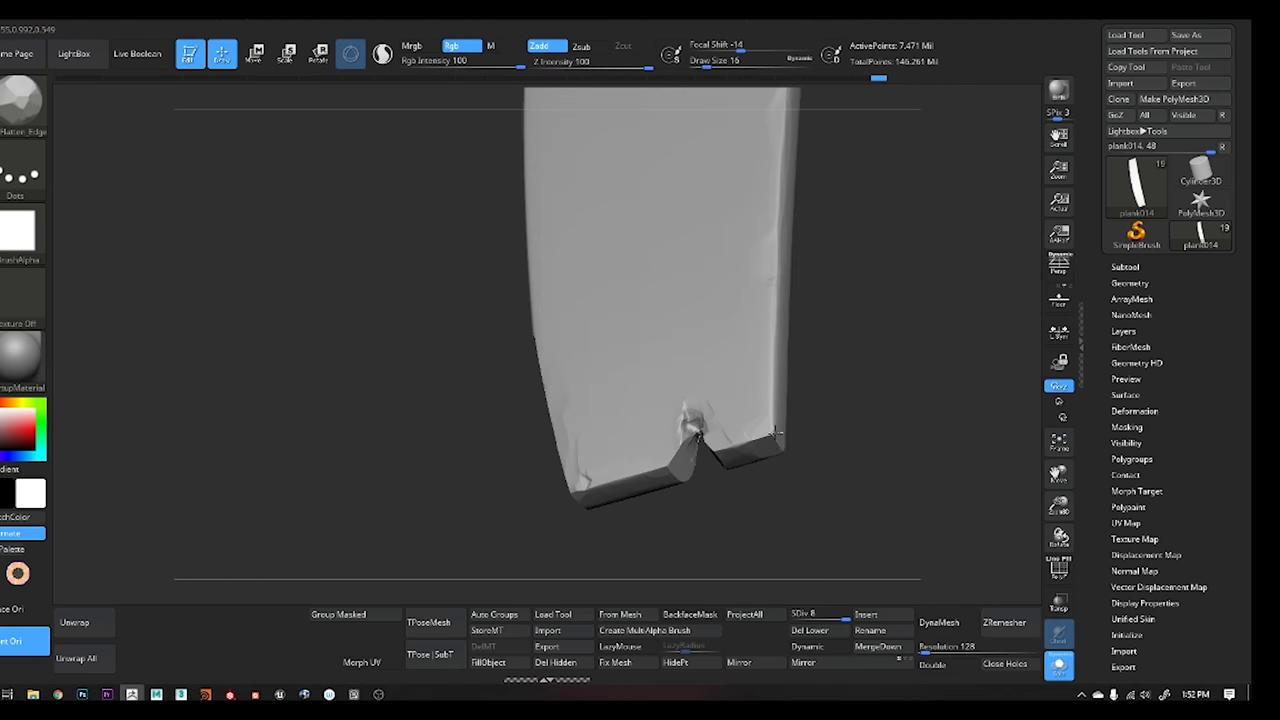
{"action": "mouse_move", "coordinate": [797, 208]}
{"action": "right_mouse_down"}
{"action": "mouse_move", "coordinate": [748, 297]}
{"action": "mouse_move", "coordinate": [835, 343]}
{"action": "mouse_move", "coordinate": [791, 366]}
{"action": "right_mouse_up"}
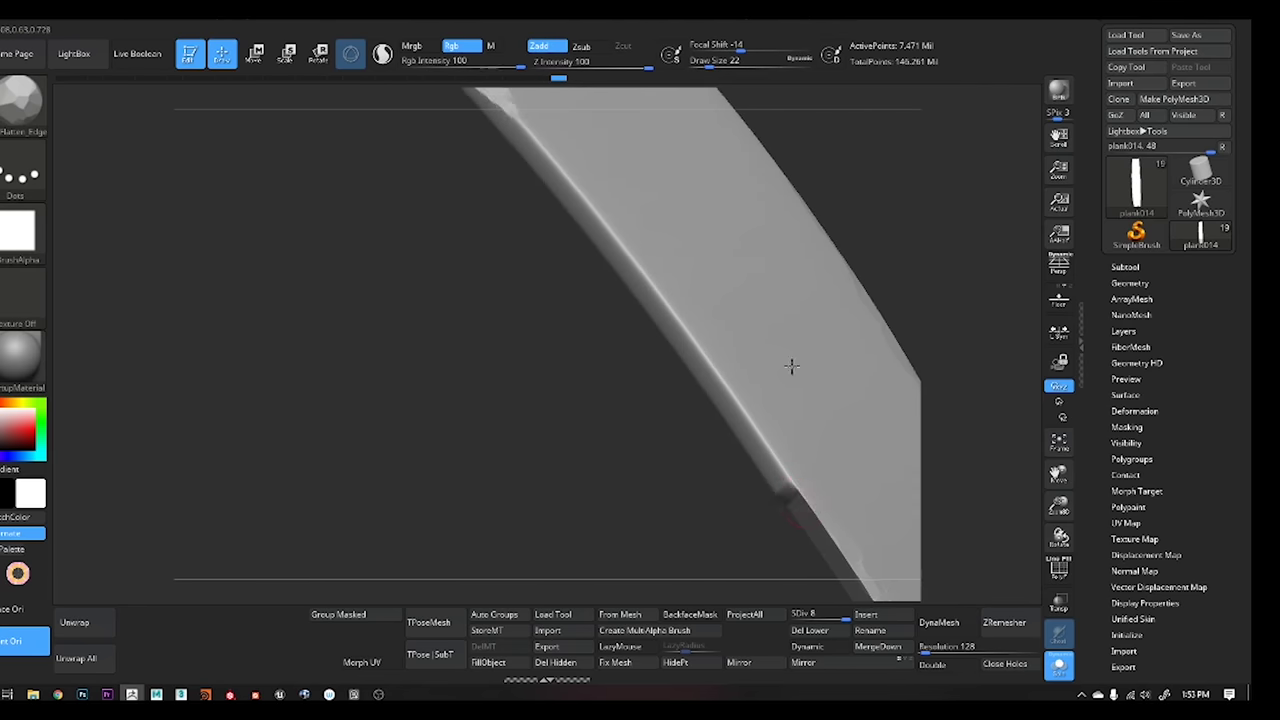
{"action": "right_click_drag", "start_coordinate": [783, 467], "coordinate": [693, 335]}
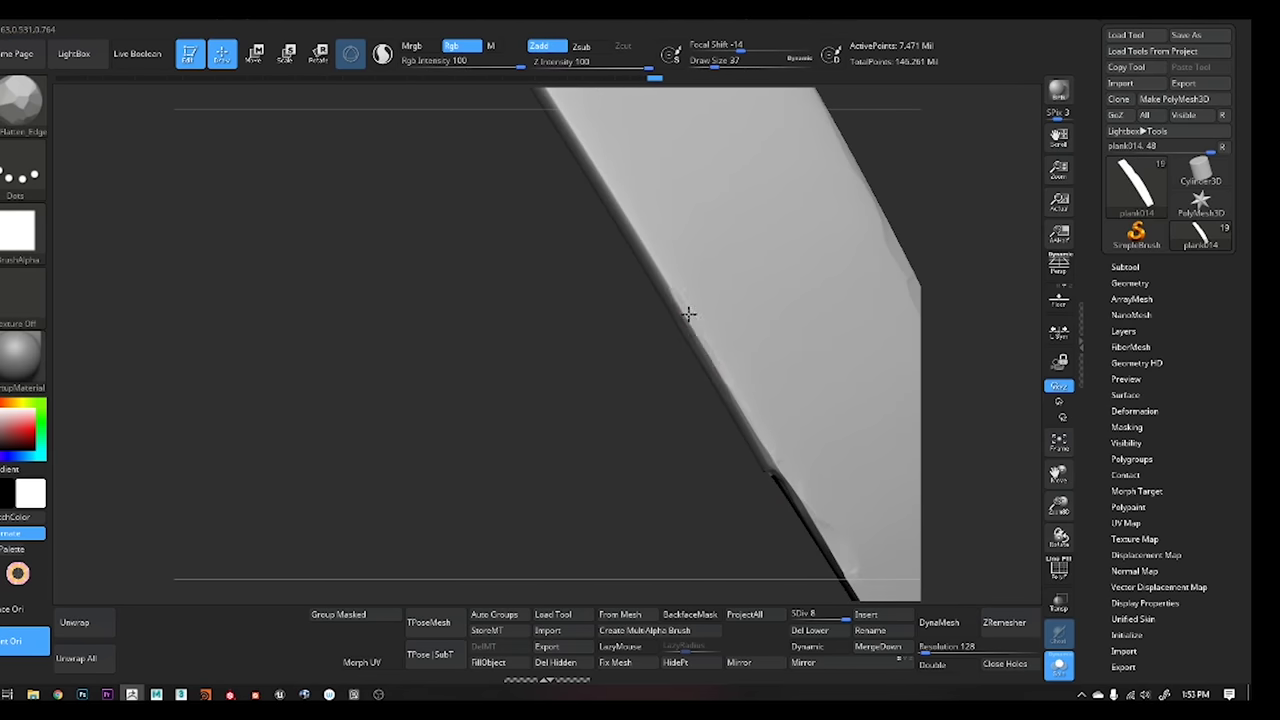
{"action": "mouse_move", "coordinate": [653, 245]}
{"action": "right_mouse_down"}
{"action": "mouse_move", "coordinate": [657, 285]}
{"action": "mouse_move", "coordinate": [626, 286]}
{"action": "mouse_move", "coordinate": [683, 260]}
{"action": "right_mouse_up"}
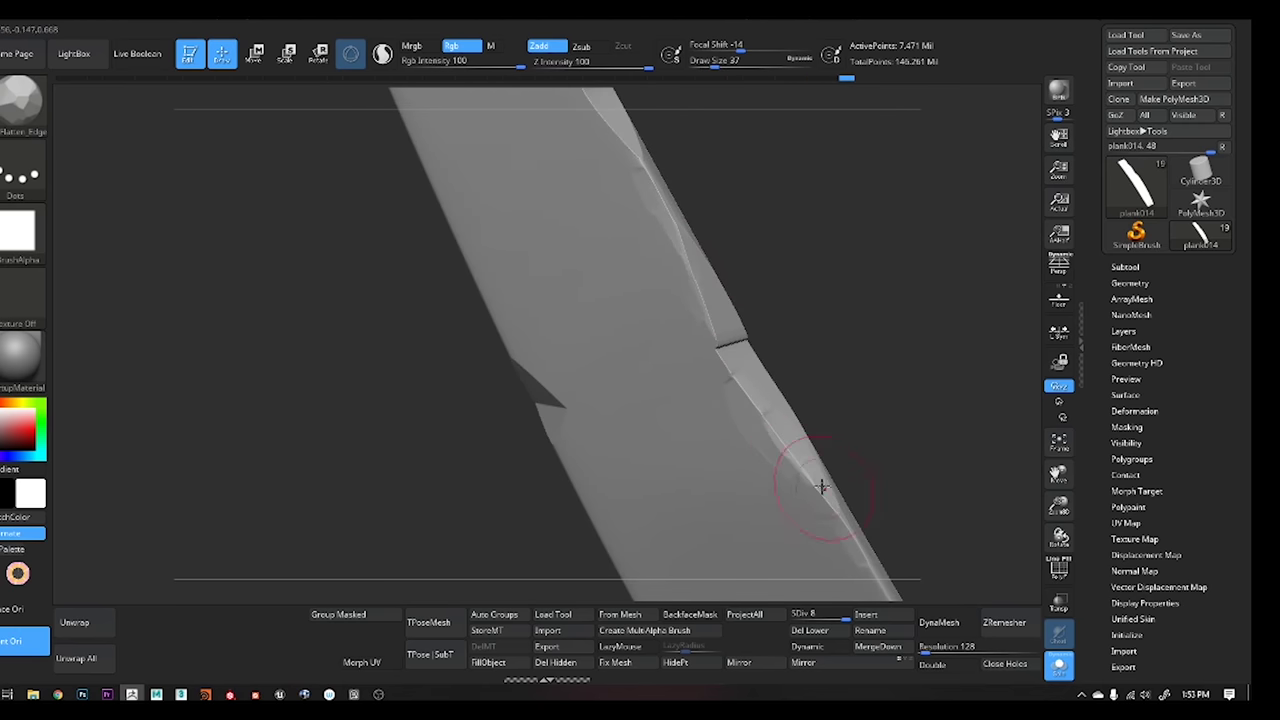
{"action": "right_click_drag", "start_coordinate": [820, 487], "coordinate": [539, 350]}
{"action": "key", "text": "s"}
{"action": "mouse_move", "coordinate": [559, 401]}
{"action": "right_mouse_down"}
{"action": "mouse_move", "coordinate": [466, 366]}
{"action": "mouse_move", "coordinate": [457, 229]}
{"action": "mouse_move", "coordinate": [503, 291]}
{"action": "mouse_move", "coordinate": [484, 315]}
{"action": "mouse_move", "coordinate": [500, 349]}
{"action": "mouse_move", "coordinate": [639, 299]}
{"action": "mouse_move", "coordinate": [589, 251]}
{"action": "mouse_move", "coordinate": [677, 331]}
{"action": "mouse_move", "coordinate": [548, 387]}
{"action": "mouse_move", "coordinate": [534, 357]}
{"action": "mouse_move", "coordinate": [656, 338]}
{"action": "mouse_move", "coordinate": [629, 391]}
{"action": "mouse_move", "coordinate": [803, 403]}
{"action": "mouse_move", "coordinate": [757, 479]}
{"action": "right_mouse_up"}
{"action": "left_click", "coordinate": [1059, 666]}
{"action": "key", "text": "space"}
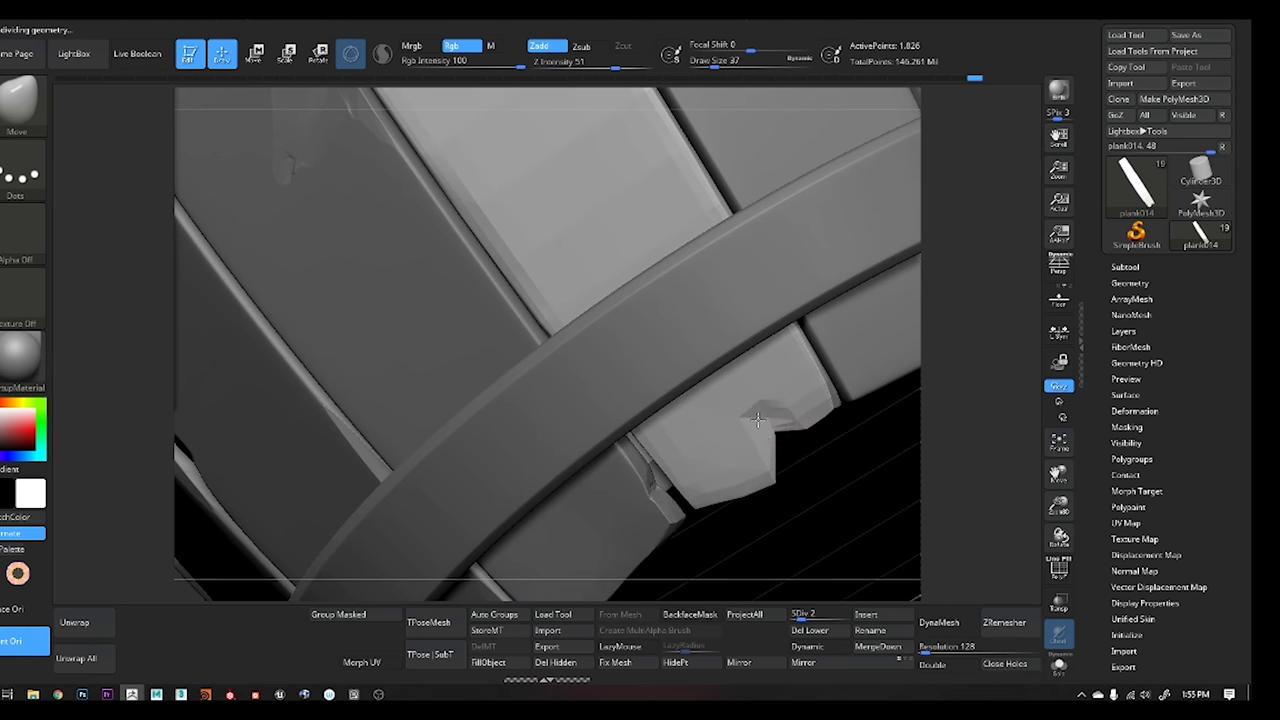
Frame the barrel, look over its top rim, then solo plank002
{"action": "key", "text": "f"}
{"action": "right_click_drag", "start_coordinate": [744, 425], "coordinate": [641, 329]}
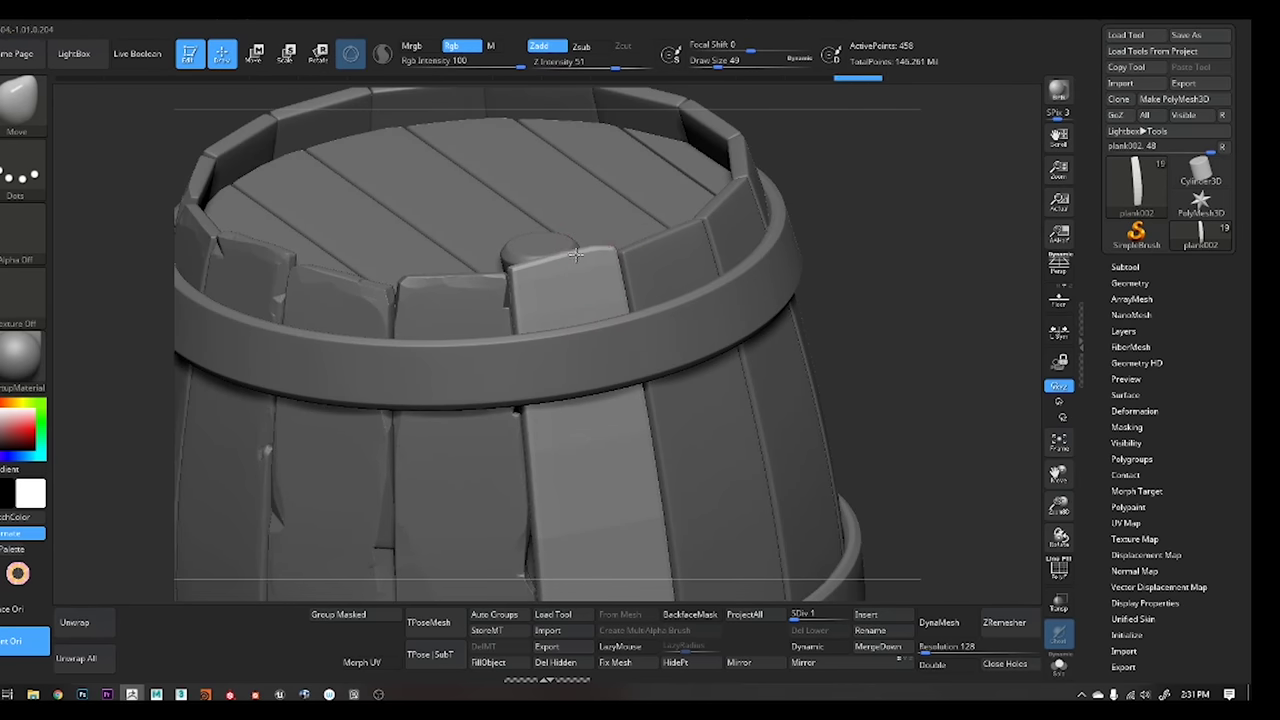
{"action": "right_click_drag", "start_coordinate": [596, 240], "coordinate": [579, 268], "text": "ctrl"}
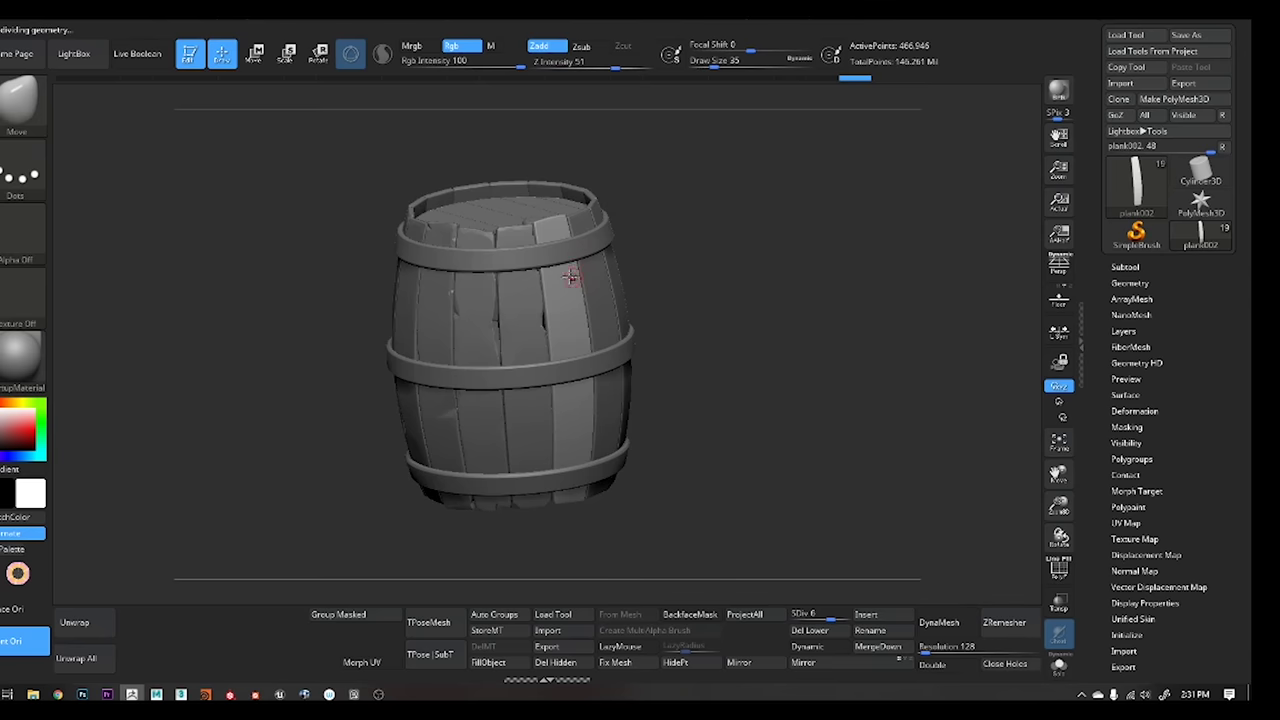
{"action": "key", "text": "shift+f"}
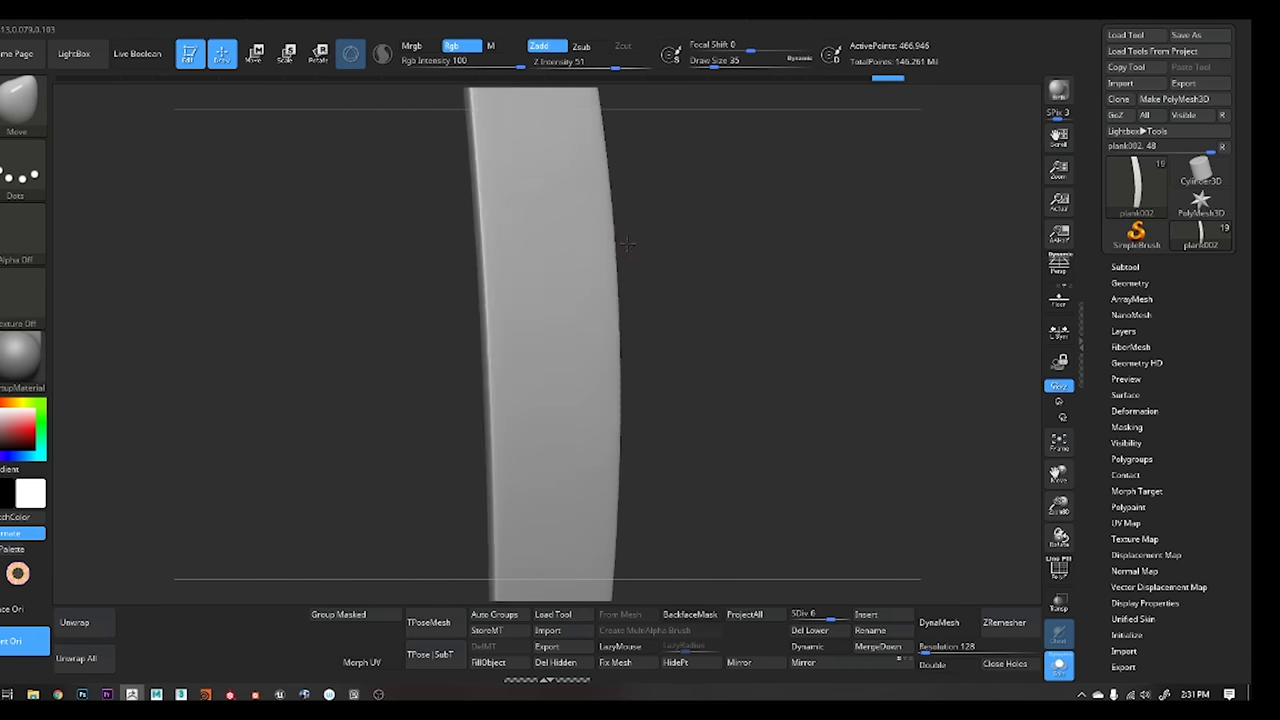
Slice a series of angled cuts off plank002's end with ClipCurve
{"action": "mouse_move", "coordinate": [626, 243]}
{"action": "right_mouse_down"}
{"action": "mouse_move", "coordinate": [651, 349]}
{"action": "mouse_move", "coordinate": [614, 280]}
{"action": "right_mouse_up"}
{"action": "mouse_move", "coordinate": [543, 243]}
{"action": "right_mouse_down"}
{"action": "mouse_move", "coordinate": [616, 304]}
{"action": "mouse_move", "coordinate": [556, 341]}
{"action": "right_mouse_up"}
{"action": "left_click_drag", "start_coordinate": [556, 341], "coordinate": [618, 231], "text": "ctrl+shift"}
{"action": "left_click_drag", "start_coordinate": [610, 284], "coordinate": [612, 282], "text": "ctrl+shift"}
{"action": "mouse_move", "coordinate": [612, 282]}
{"action": "right_mouse_down"}
{"action": "mouse_move", "coordinate": [620, 257]}
{"action": "mouse_move", "coordinate": [678, 282]}
{"action": "right_mouse_up"}
{"action": "left_click_drag", "start_coordinate": [678, 282], "coordinate": [734, 362], "text": "ctrl+shift"}
{"action": "mouse_move", "coordinate": [734, 362]}
{"action": "right_mouse_down"}
{"action": "mouse_move", "coordinate": [566, 337]}
{"action": "mouse_move", "coordinate": [596, 350]}
{"action": "right_mouse_up"}
{"action": "mouse_move", "coordinate": [596, 350]}
{"action": "left_mouse_down", "text": "ctrl+shift"}
{"action": "mouse_move", "coordinate": [772, 280]}
{"action": "mouse_move", "coordinate": [845, 280]}
{"action": "left_mouse_up", "text": "ctrl+shift"}
Check the bevelled end from several angles and chip along plank002's edge
{"action": "mouse_move", "coordinate": [845, 280]}
{"action": "right_mouse_down"}
{"action": "mouse_move", "coordinate": [674, 371]}
{"action": "mouse_move", "coordinate": [678, 433]}
{"action": "right_mouse_up"}
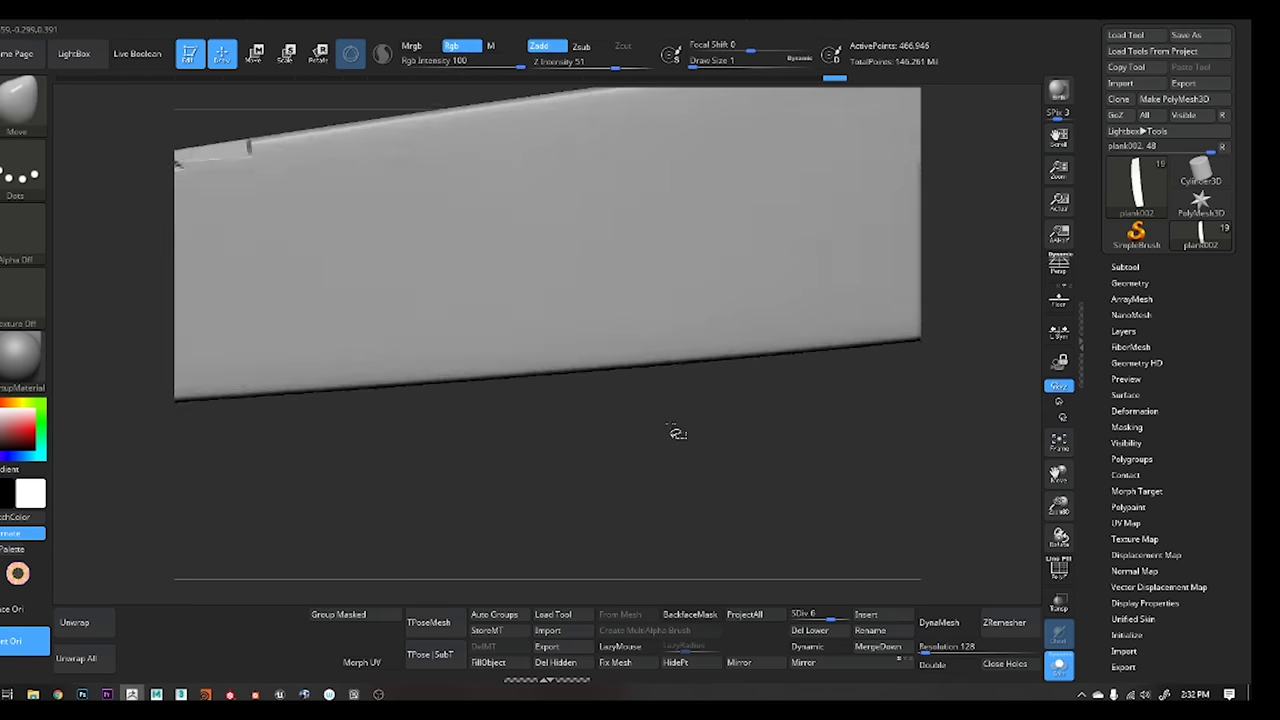
{"action": "mouse_move", "coordinate": [654, 318]}
{"action": "right_mouse_down"}
{"action": "mouse_move", "coordinate": [651, 349]}
{"action": "mouse_move", "coordinate": [766, 434]}
{"action": "mouse_move", "coordinate": [605, 405]}
{"action": "right_mouse_up"}
{"action": "mouse_move", "coordinate": [651, 349]}
{"action": "right_mouse_down"}
{"action": "mouse_move", "coordinate": [663, 366]}
{"action": "mouse_move", "coordinate": [614, 477]}
{"action": "mouse_move", "coordinate": [649, 466]}
{"action": "mouse_move", "coordinate": [671, 300]}
{"action": "mouse_move", "coordinate": [752, 378]}
{"action": "mouse_move", "coordinate": [697, 430]}
{"action": "mouse_move", "coordinate": [821, 405]}
{"action": "mouse_move", "coordinate": [777, 413]}
{"action": "right_mouse_up"}
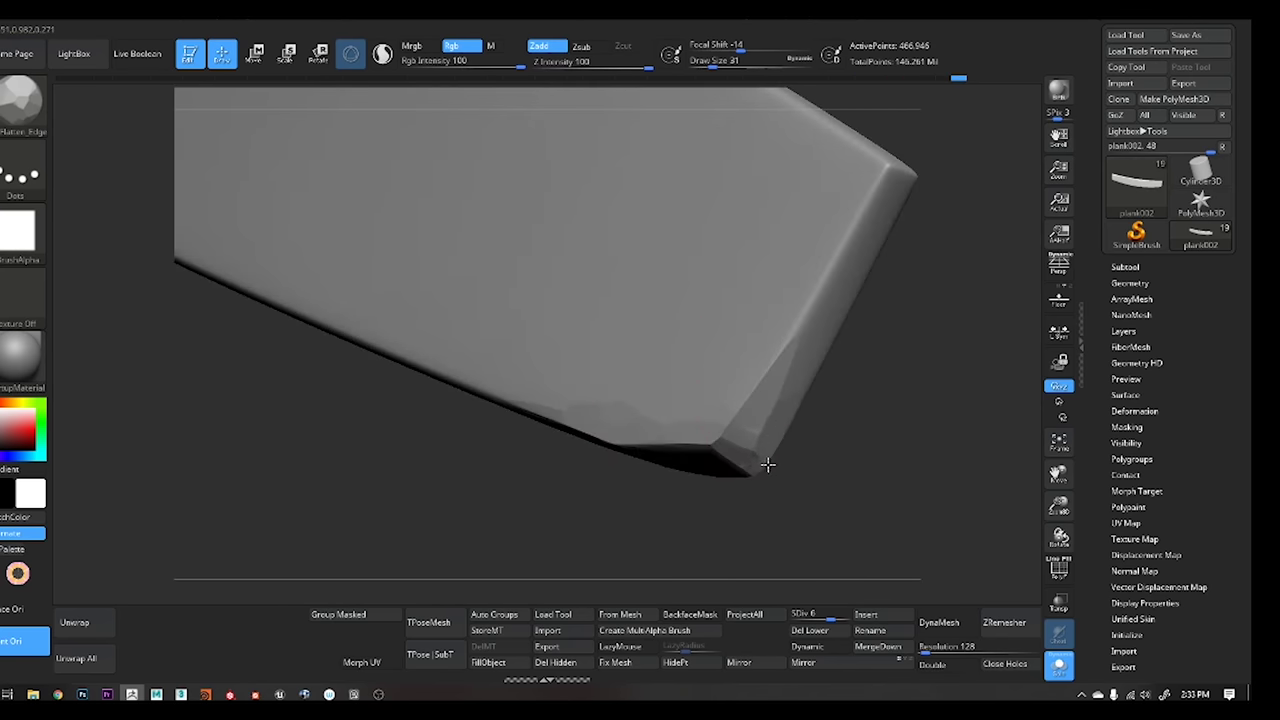
{"action": "mouse_move", "coordinate": [767, 464]}
{"action": "right_mouse_down"}
{"action": "mouse_move", "coordinate": [864, 217]}
{"action": "mouse_move", "coordinate": [640, 323]}
{"action": "mouse_move", "coordinate": [760, 371]}
{"action": "mouse_move", "coordinate": [663, 298]}
{"action": "right_mouse_up"}
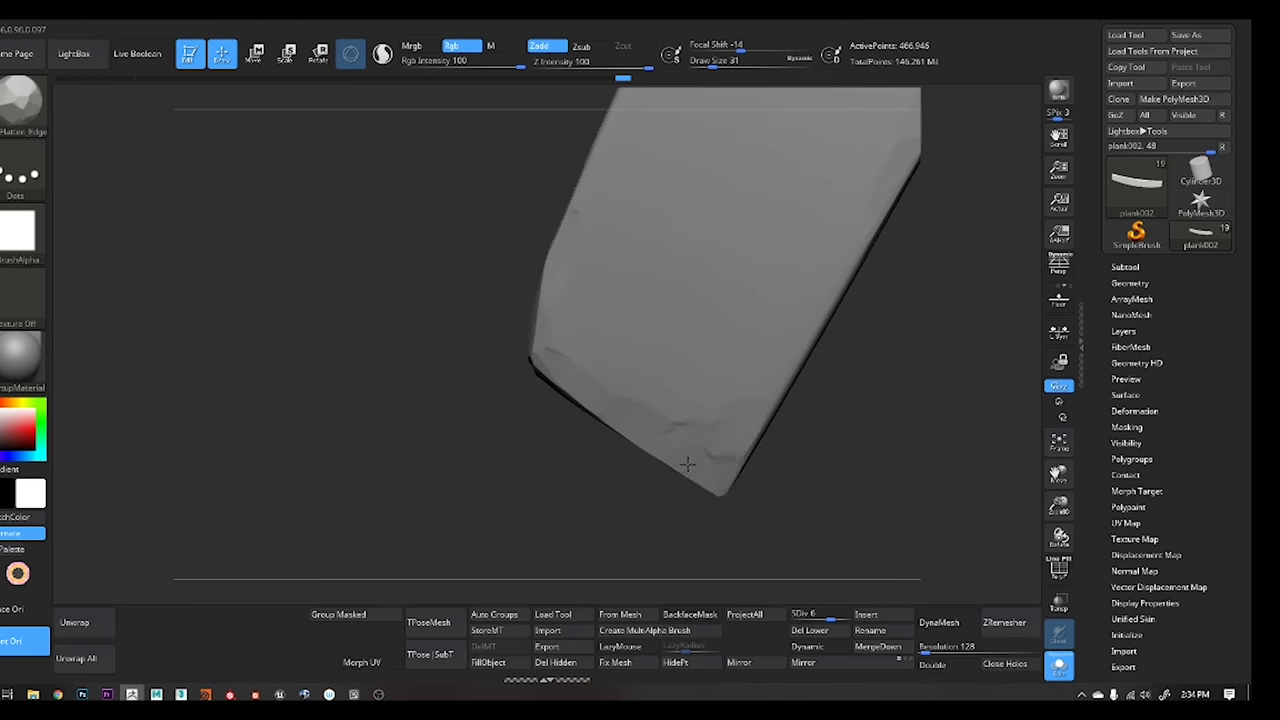
{"action": "mouse_move", "coordinate": [608, 420]}
{"action": "right_mouse_down"}
{"action": "mouse_move", "coordinate": [691, 243]}
{"action": "mouse_move", "coordinate": [663, 251]}
{"action": "right_mouse_up"}
{"action": "key", "text": "space"}
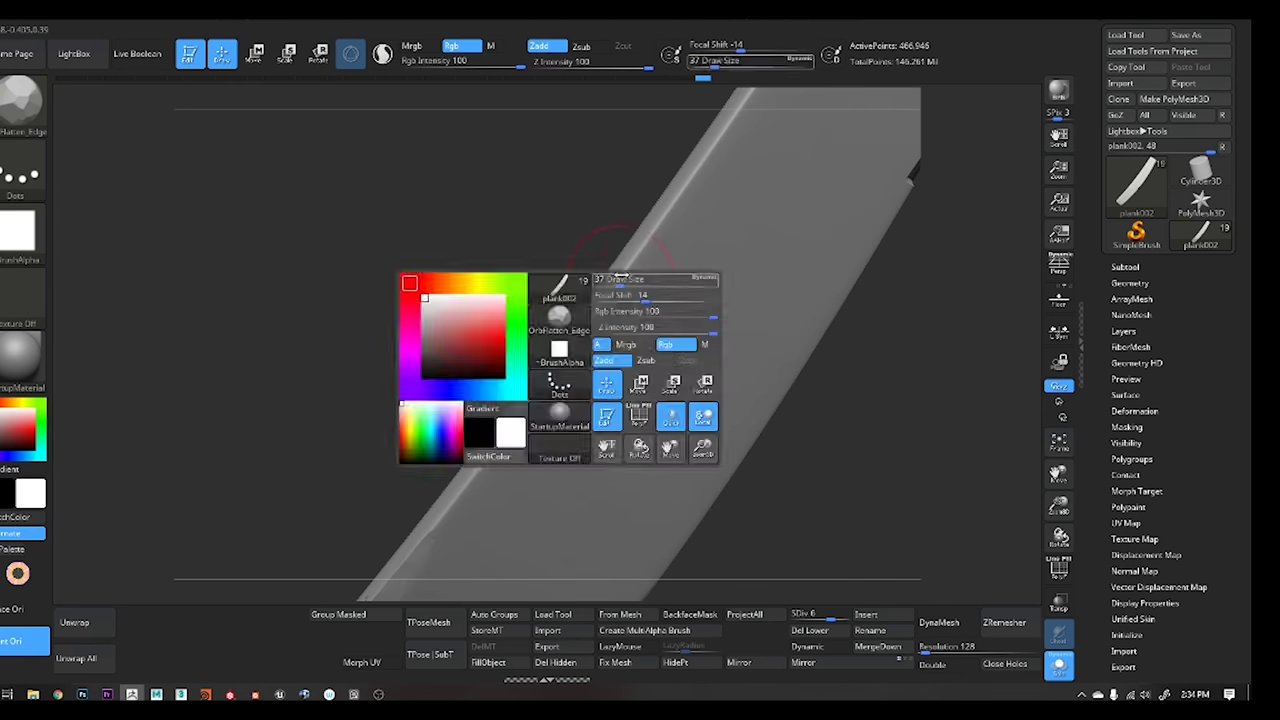
{"action": "right_click_drag", "start_coordinate": [540, 387], "coordinate": [730, 210]}
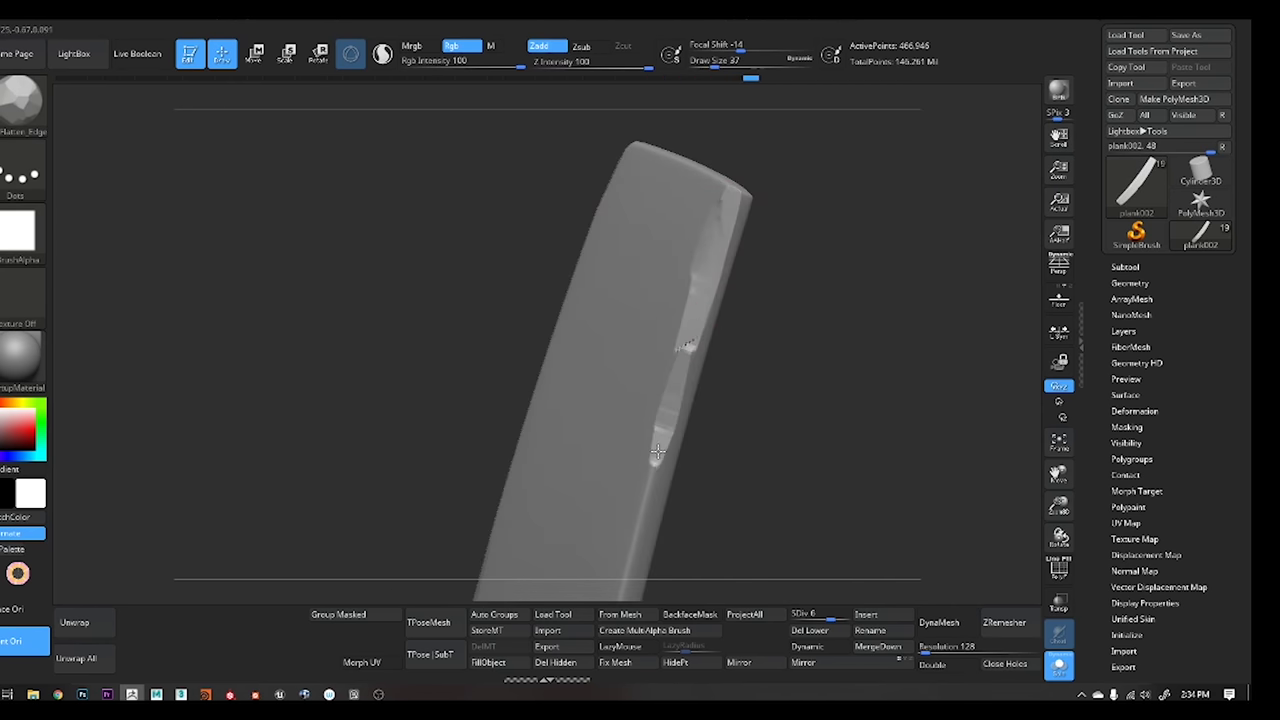
{"action": "mouse_move", "coordinate": [657, 452]}
{"action": "right_mouse_down"}
{"action": "mouse_move", "coordinate": [586, 300]}
{"action": "mouse_move", "coordinate": [664, 224]}
{"action": "right_mouse_up"}
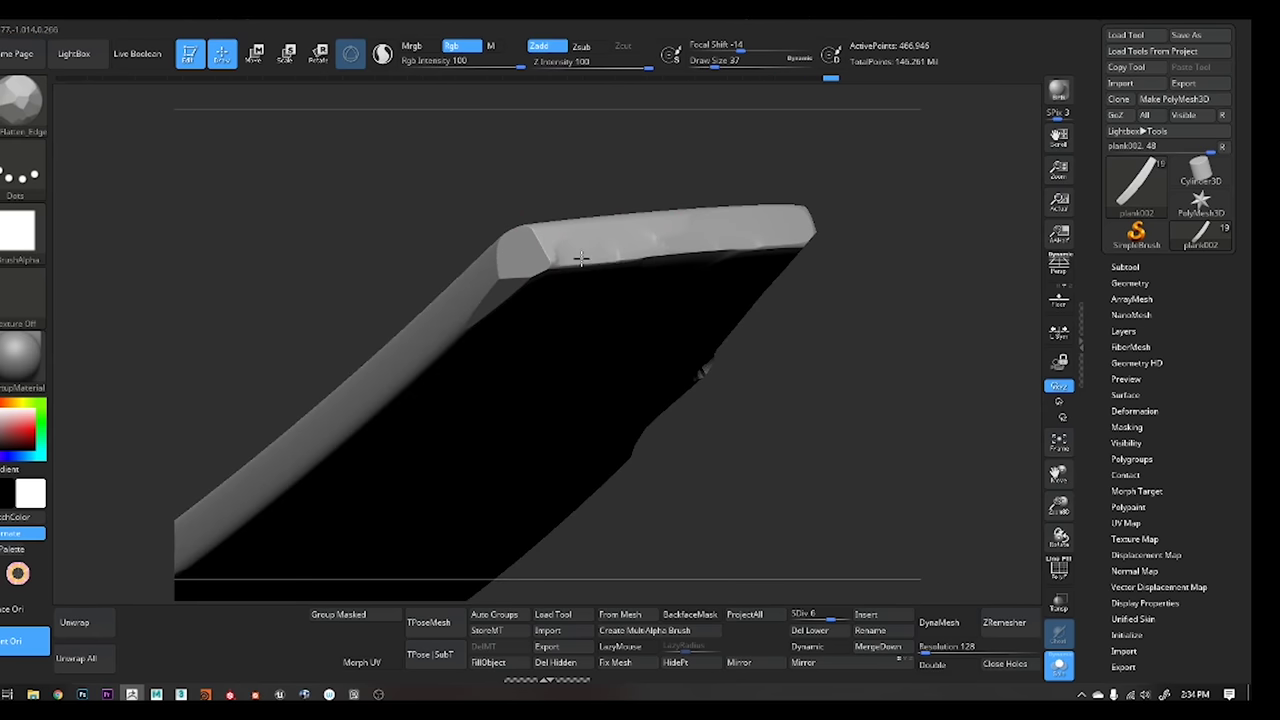
{"action": "mouse_move", "coordinate": [581, 258]}
{"action": "right_mouse_down"}
{"action": "mouse_move", "coordinate": [500, 203]}
{"action": "mouse_move", "coordinate": [500, 257]}
{"action": "mouse_move", "coordinate": [595, 268]}
{"action": "mouse_move", "coordinate": [771, 400]}
{"action": "mouse_move", "coordinate": [565, 410]}
{"action": "mouse_move", "coordinate": [555, 383]}
{"action": "mouse_move", "coordinate": [577, 388]}
{"action": "mouse_move", "coordinate": [557, 357]}
{"action": "mouse_move", "coordinate": [616, 411]}
{"action": "mouse_move", "coordinate": [725, 395]}
{"action": "right_mouse_up"}
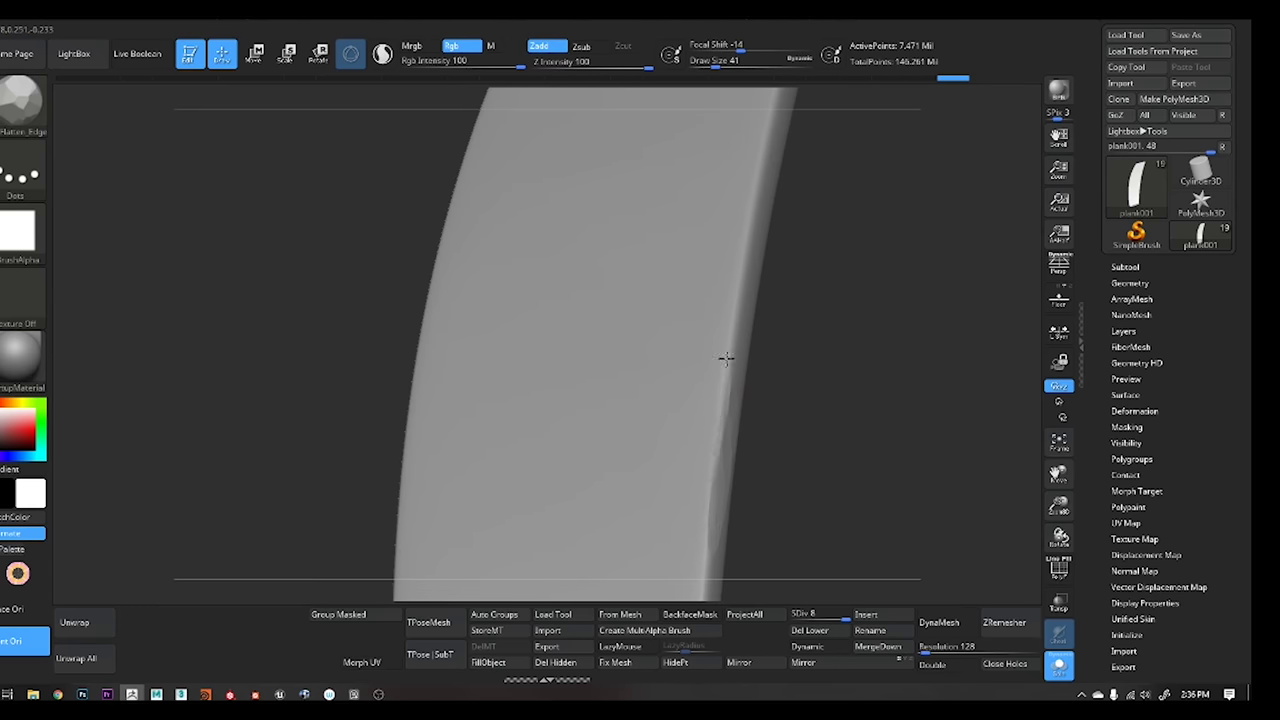
Slice a piece off plank001 and cut a curved notch into its edge
{"action": "mouse_move", "coordinate": [730, 271]}
{"action": "right_mouse_down"}
{"action": "mouse_move", "coordinate": [694, 417]}
{"action": "mouse_move", "coordinate": [500, 240]}
{"action": "mouse_move", "coordinate": [623, 294]}
{"action": "mouse_move", "coordinate": [652, 284]}
{"action": "mouse_move", "coordinate": [694, 200]}
{"action": "mouse_move", "coordinate": [674, 306]}
{"action": "mouse_move", "coordinate": [623, 266]}
{"action": "mouse_move", "coordinate": [390, 318]}
{"action": "right_mouse_up"}
{"action": "left_click_drag", "start_coordinate": [607, 139], "coordinate": [607, 139], "text": "ctrl+shift"}
{"action": "mouse_move", "coordinate": [607, 139]}
{"action": "right_mouse_down"}
{"action": "mouse_move", "coordinate": [449, 320]}
{"action": "mouse_move", "coordinate": [523, 354]}
{"action": "mouse_move", "coordinate": [466, 263]}
{"action": "mouse_move", "coordinate": [468, 363]}
{"action": "mouse_move", "coordinate": [480, 329]}
{"action": "mouse_move", "coordinate": [466, 408]}
{"action": "right_mouse_up"}
{"action": "left_click_drag", "start_coordinate": [466, 408], "coordinate": [606, 351], "text": "ctrl+shift"}
{"action": "left_click_drag", "start_coordinate": [676, 258], "coordinate": [676, 258], "text": "ctrl+shift"}
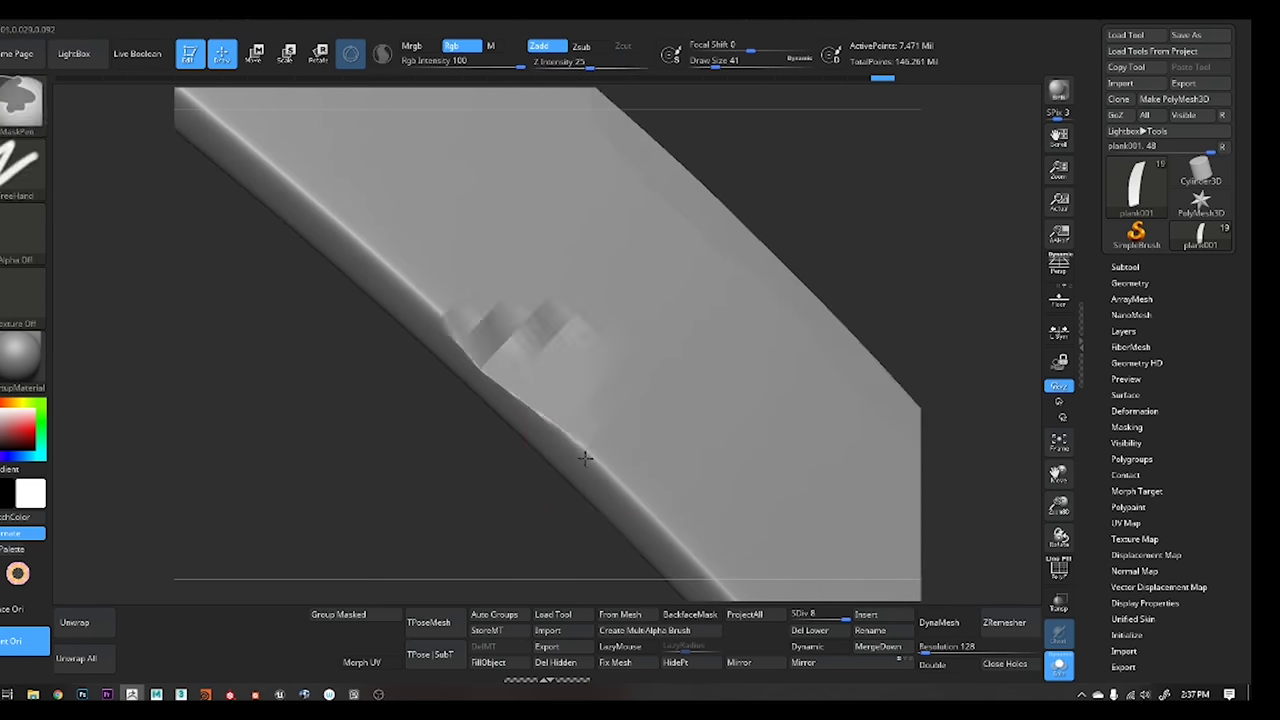
Orbit around plank001 to inspect the notch and cut corner from several angles
{"action": "right_click_drag", "start_coordinate": [488, 374], "coordinate": [600, 416]}
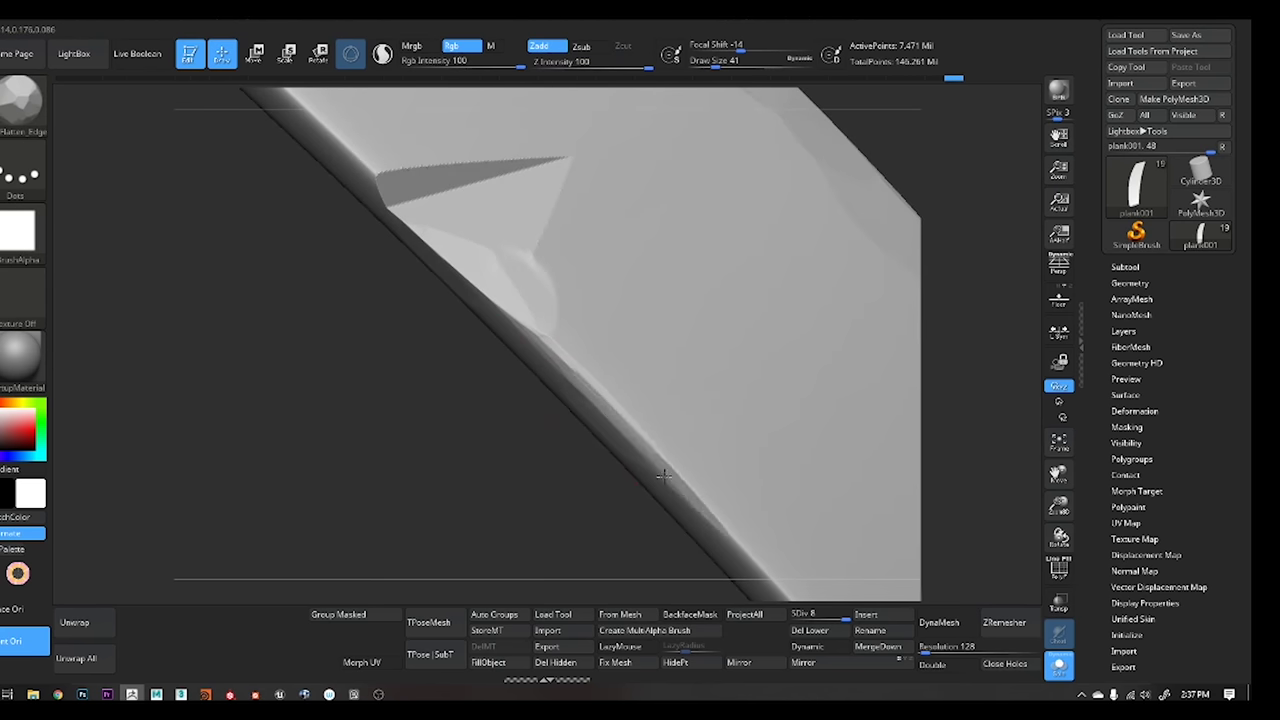
{"action": "right_click_drag", "start_coordinate": [506, 296], "coordinate": [656, 294]}
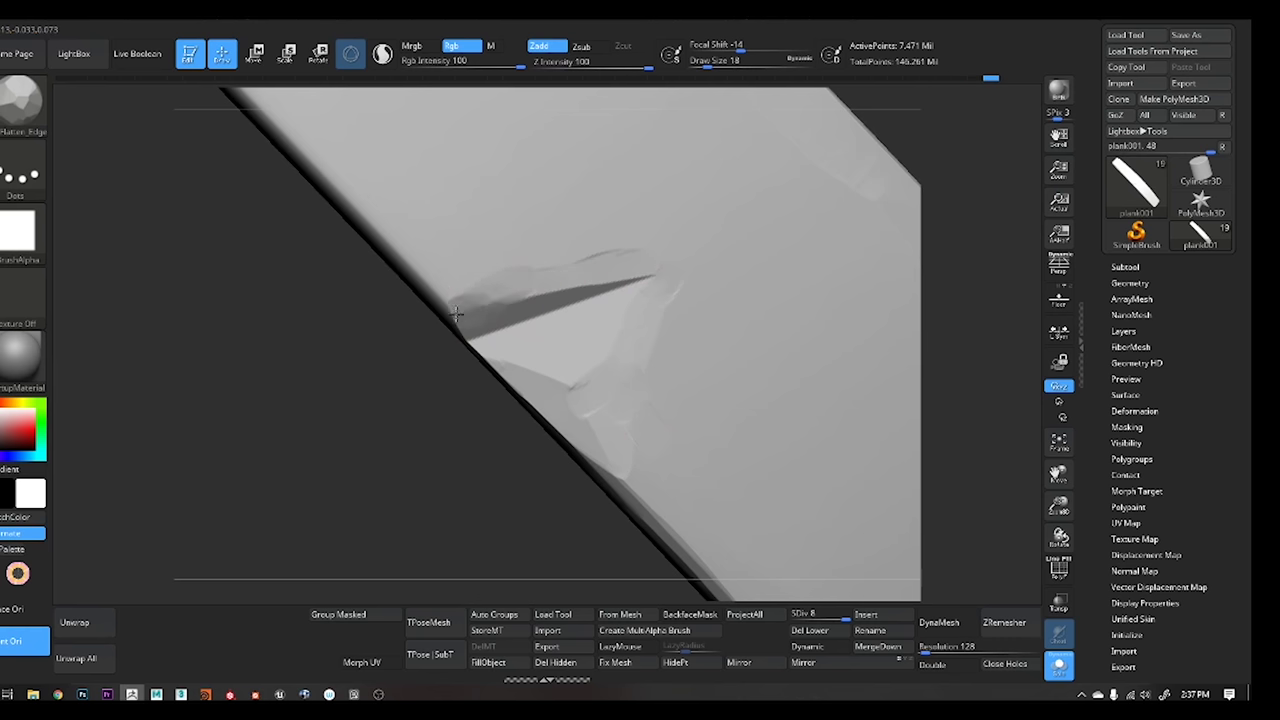
{"action": "mouse_move", "coordinate": [432, 257]}
{"action": "right_mouse_down"}
{"action": "mouse_move", "coordinate": [523, 357]}
{"action": "mouse_move", "coordinate": [580, 372]}
{"action": "mouse_move", "coordinate": [622, 380]}
{"action": "mouse_move", "coordinate": [694, 323]}
{"action": "mouse_move", "coordinate": [737, 329]}
{"action": "mouse_move", "coordinate": [666, 366]}
{"action": "mouse_move", "coordinate": [645, 279]}
{"action": "mouse_move", "coordinate": [614, 380]}
{"action": "mouse_move", "coordinate": [787, 399]}
{"action": "mouse_move", "coordinate": [608, 346]}
{"action": "mouse_move", "coordinate": [818, 456]}
{"action": "right_mouse_up"}
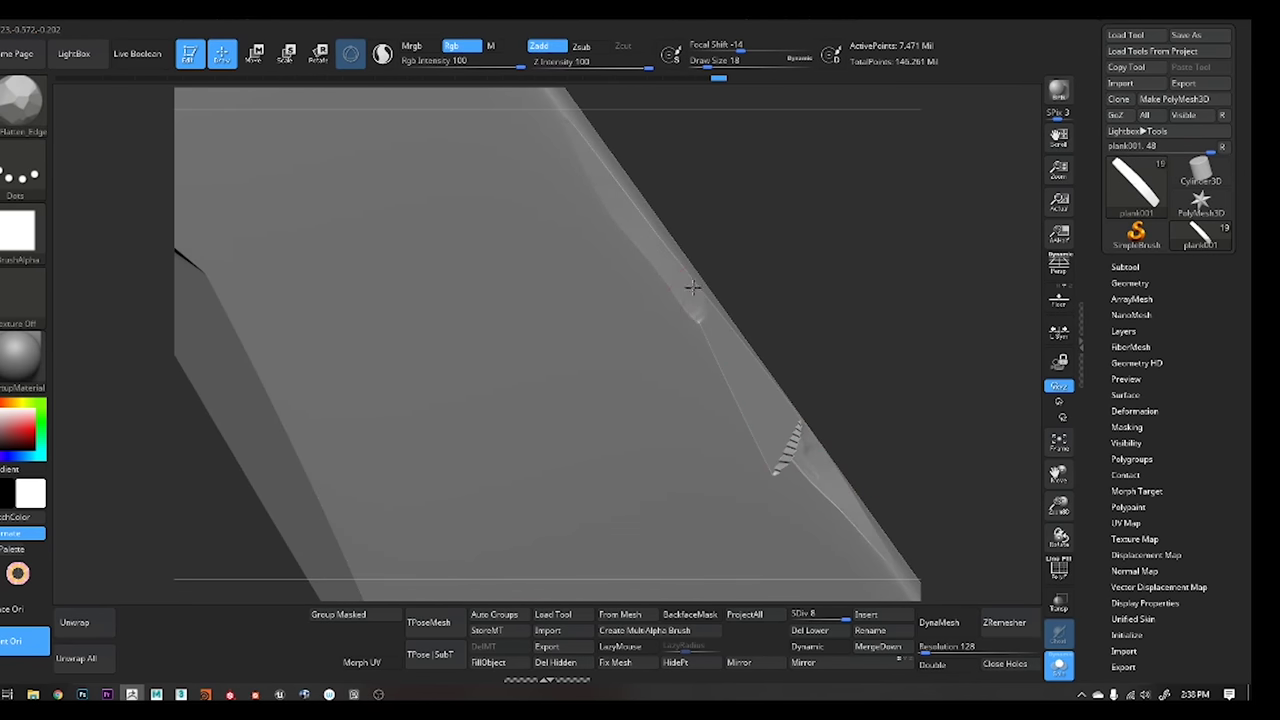
{"action": "mouse_move", "coordinate": [693, 287]}
{"action": "right_mouse_down"}
{"action": "mouse_move", "coordinate": [609, 229]}
{"action": "mouse_move", "coordinate": [598, 318]}
{"action": "right_mouse_up"}
{"action": "mouse_move", "coordinate": [601, 333]}
{"action": "right_mouse_down"}
{"action": "mouse_move", "coordinate": [606, 343]}
{"action": "mouse_move", "coordinate": [520, 251]}
{"action": "mouse_move", "coordinate": [600, 300]}
{"action": "mouse_move", "coordinate": [553, 293]}
{"action": "mouse_move", "coordinate": [561, 318]}
{"action": "right_mouse_up"}
{"action": "mouse_move", "coordinate": [537, 221]}
{"action": "right_mouse_down"}
{"action": "mouse_move", "coordinate": [586, 394]}
{"action": "mouse_move", "coordinate": [852, 395]}
{"action": "right_mouse_up"}
{"action": "mouse_move", "coordinate": [603, 351]}
{"action": "right_mouse_down"}
{"action": "mouse_move", "coordinate": [500, 314]}
{"action": "mouse_move", "coordinate": [686, 457]}
{"action": "mouse_move", "coordinate": [620, 420]}
{"action": "mouse_move", "coordinate": [663, 337]}
{"action": "mouse_move", "coordinate": [711, 317]}
{"action": "mouse_move", "coordinate": [517, 277]}
{"action": "mouse_move", "coordinate": [779, 406]}
{"action": "right_mouse_up"}
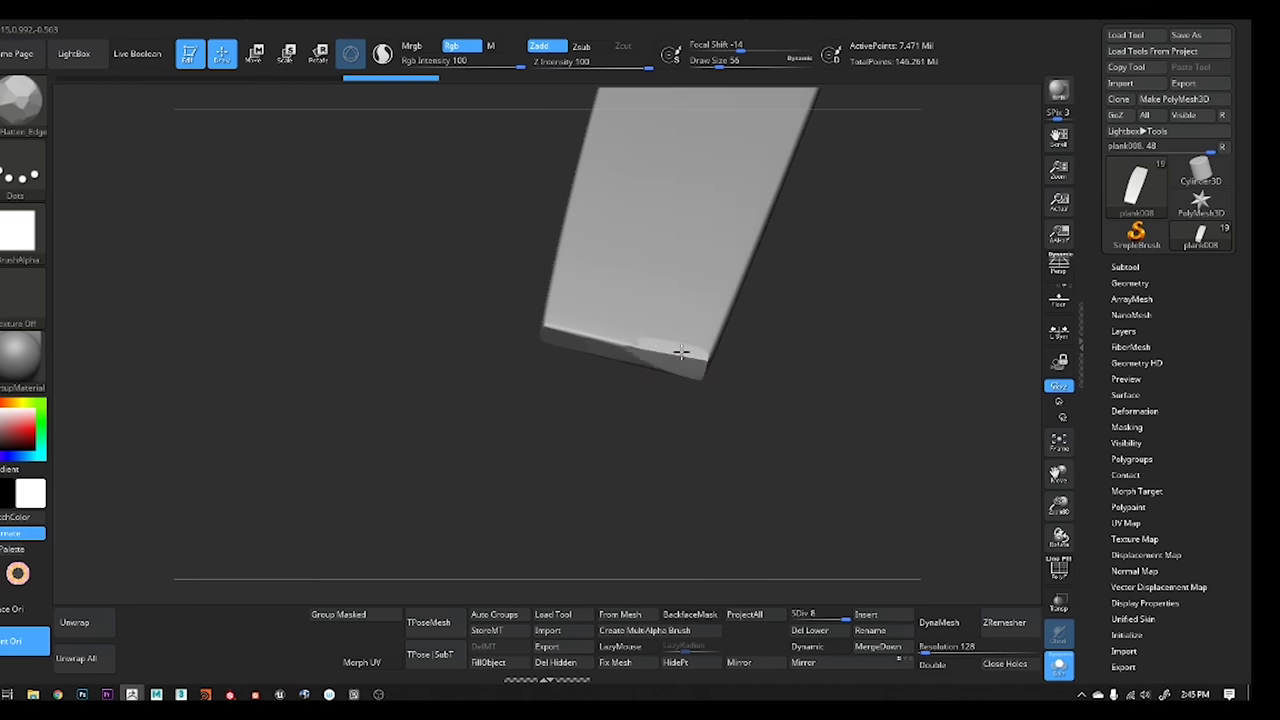
Sculpt a worn, wavy chip along the plank's lower edge and rotate to review it
{"action": "left_click_drag", "start_coordinate": [681, 351], "coordinate": [580, 320]}
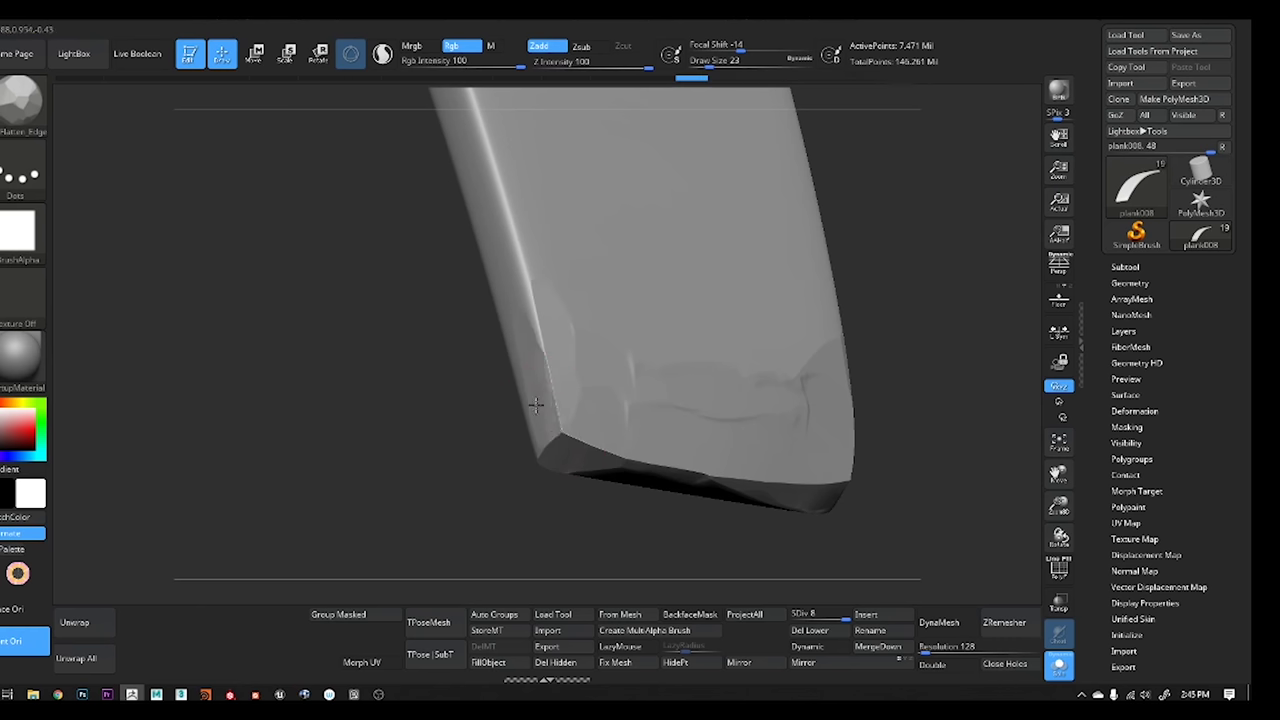
{"action": "mouse_move", "coordinate": [536, 405]}
{"action": "left_mouse_down"}
{"action": "mouse_move", "coordinate": [686, 363]}
{"action": "mouse_move", "coordinate": [555, 414]}
{"action": "left_mouse_up"}
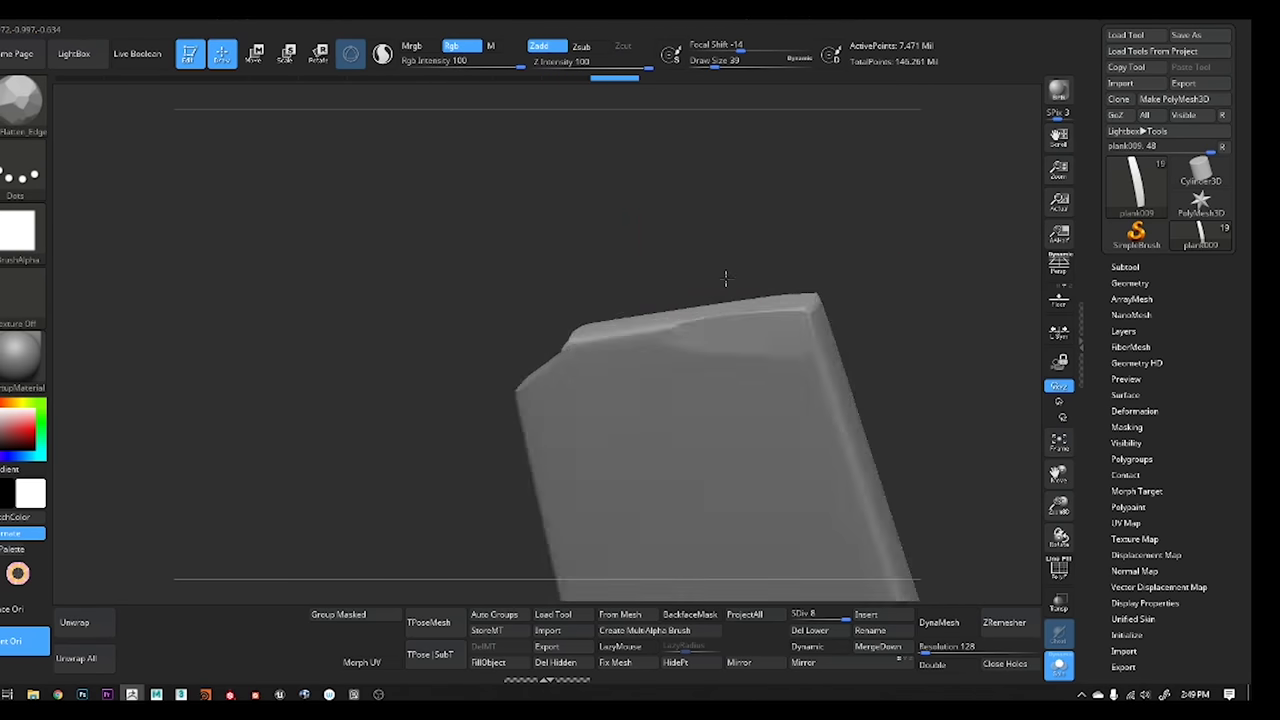
{"action": "left_click_drag", "start_coordinate": [726, 279], "coordinate": [834, 437]}
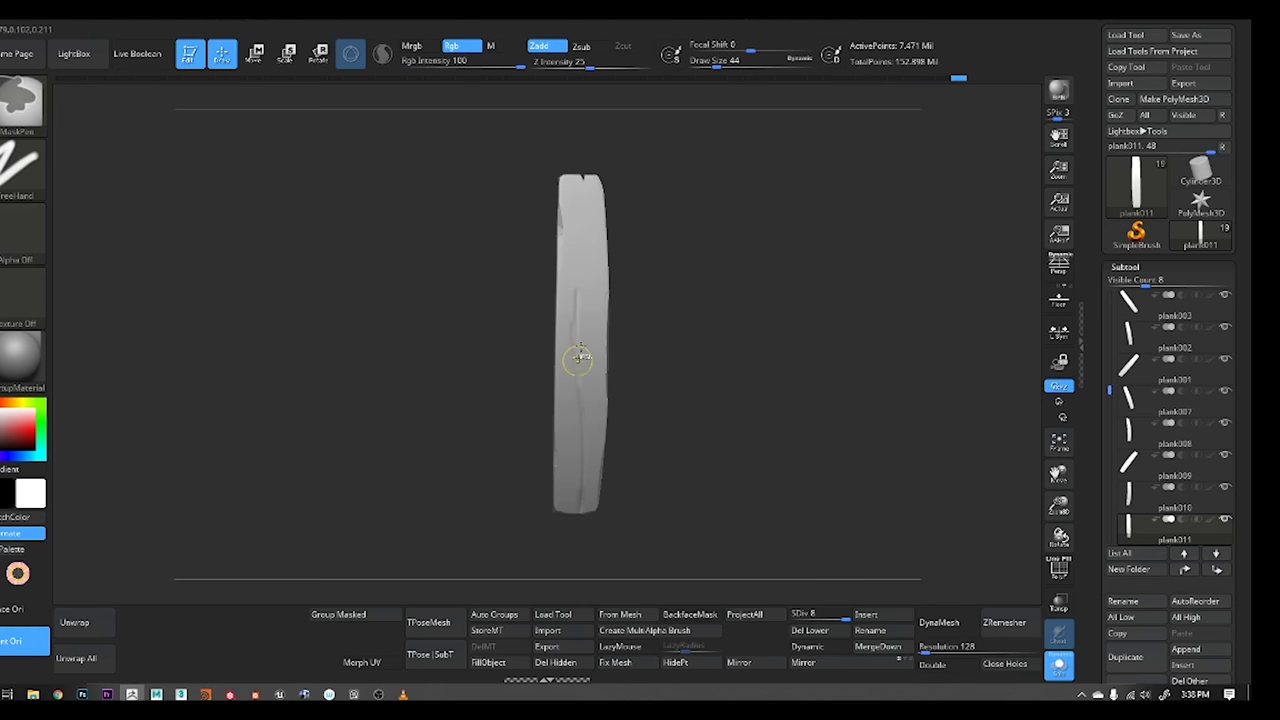
Carve a grain crack down plank013 and orbit around its carved wood-grain face
{"action": "left_click_drag", "start_coordinate": [580, 357], "coordinate": [580, 246]}
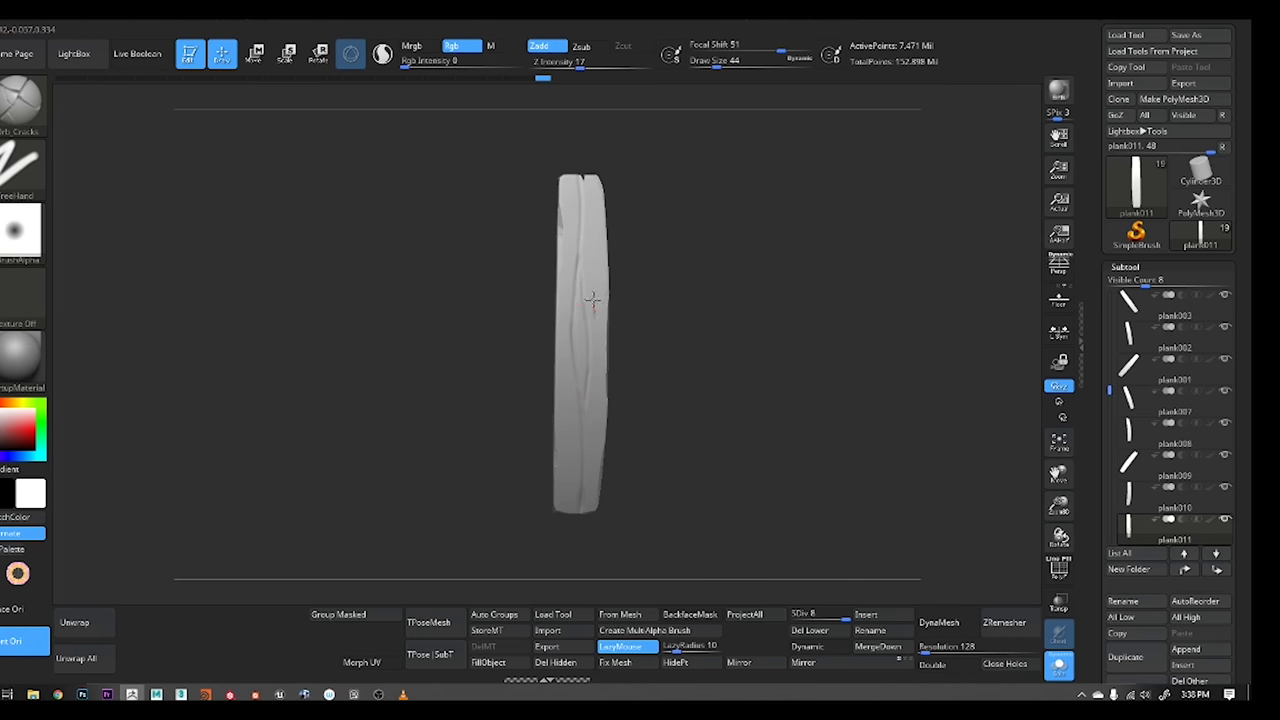
{"action": "scroll", "coordinate": [580, 489], "scroll_direction": "up", "scroll_amount": 1}
{"action": "scroll", "coordinate": [574, 440], "scroll_direction": "up", "scroll_amount": 1}
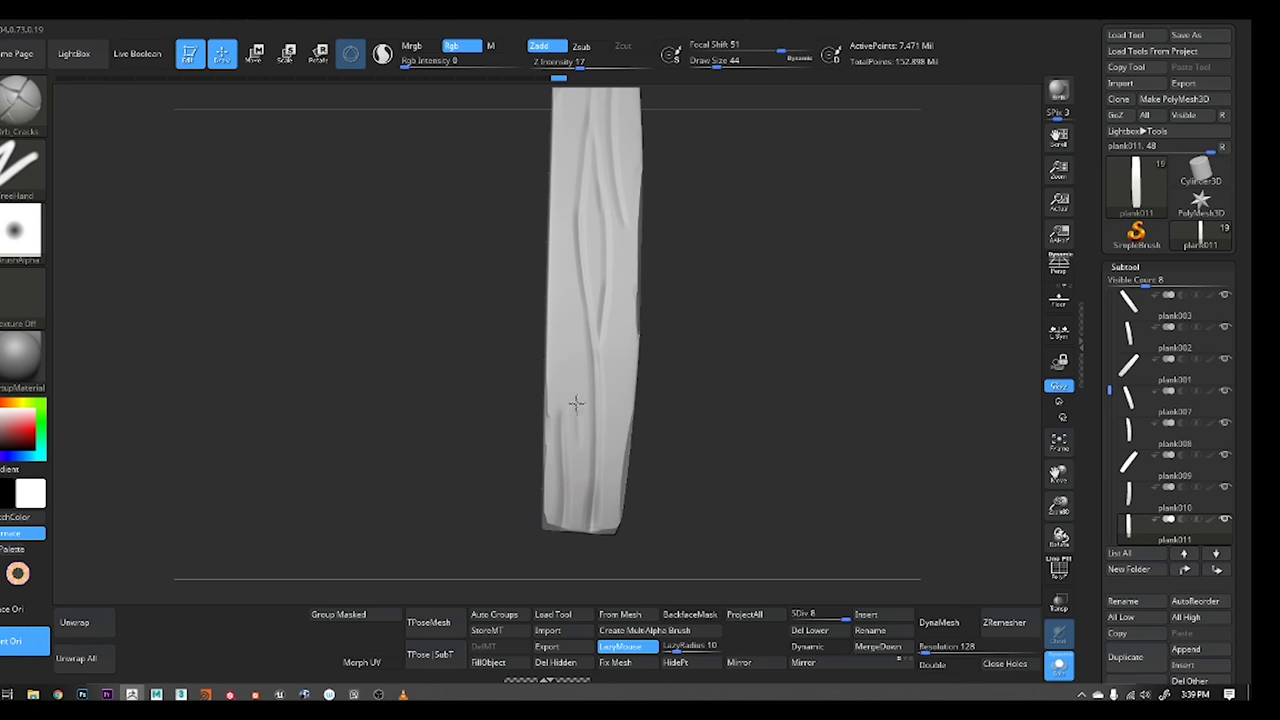
{"action": "scroll", "coordinate": [568, 404], "scroll_direction": "up", "scroll_amount": 1}
{"action": "scroll", "coordinate": [607, 315], "scroll_direction": "up", "scroll_amount": 1}
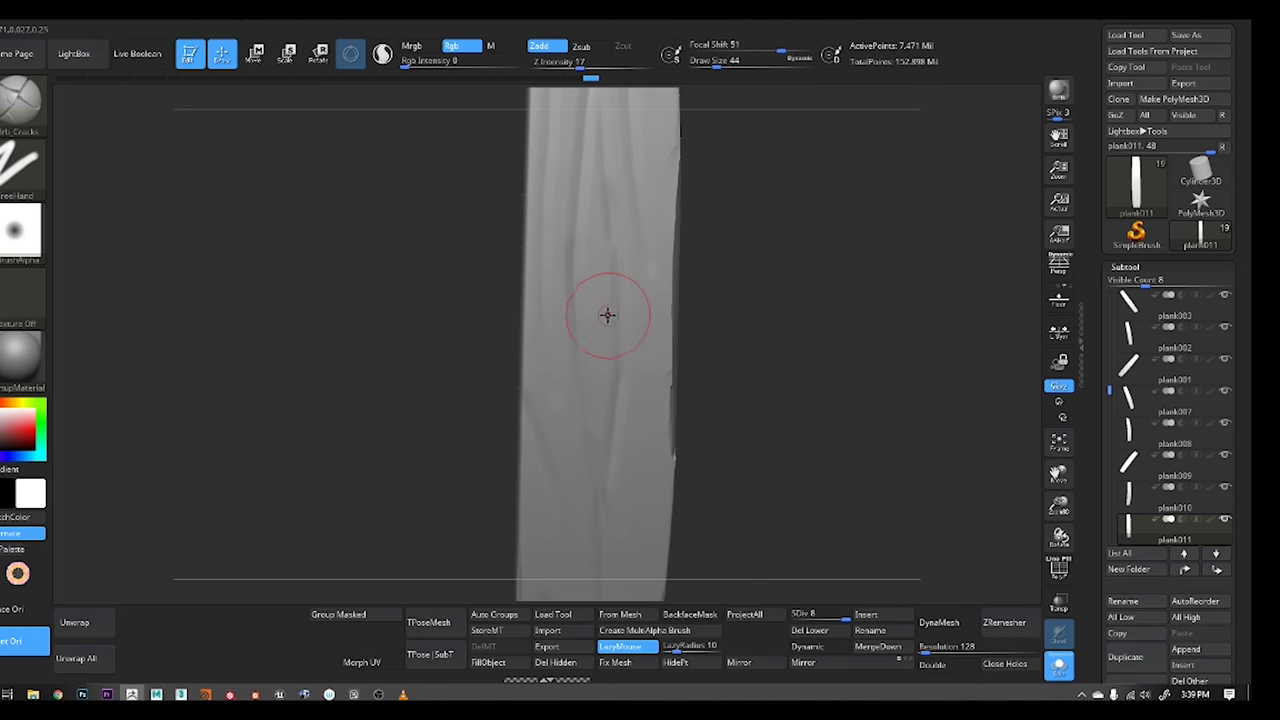
{"action": "right_click_drag", "start_coordinate": [599, 305], "coordinate": [635, 413]}
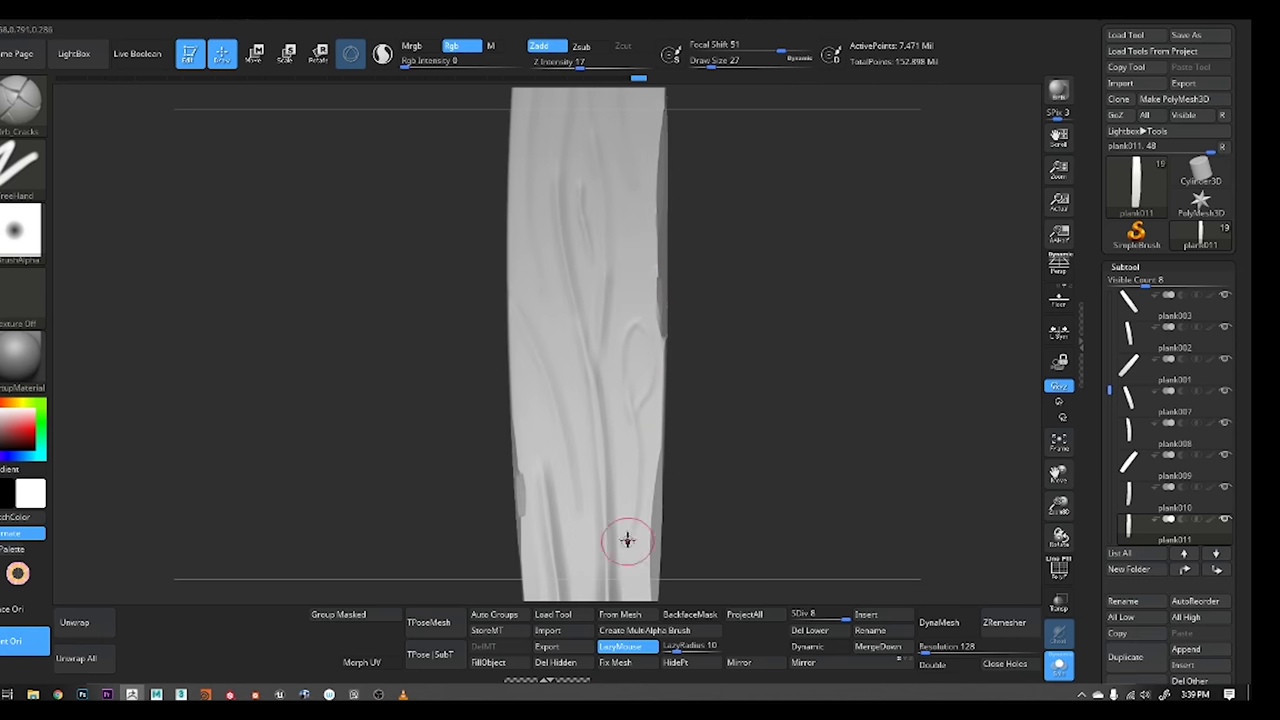
{"action": "right_click_drag", "start_coordinate": [626, 537], "coordinate": [619, 374]}
{"action": "mouse_move", "coordinate": [633, 443]}
{"action": "right_mouse_down"}
{"action": "mouse_move", "coordinate": [634, 471]}
{"action": "mouse_move", "coordinate": [657, 417]}
{"action": "mouse_move", "coordinate": [549, 331]}
{"action": "mouse_move", "coordinate": [574, 403]}
{"action": "mouse_move", "coordinate": [611, 286]}
{"action": "mouse_move", "coordinate": [620, 540]}
{"action": "mouse_move", "coordinate": [626, 478]}
{"action": "mouse_move", "coordinate": [557, 266]}
{"action": "mouse_move", "coordinate": [603, 343]}
{"action": "mouse_move", "coordinate": [554, 291]}
{"action": "mouse_move", "coordinate": [622, 440]}
{"action": "mouse_move", "coordinate": [640, 323]}
{"action": "mouse_move", "coordinate": [609, 429]}
{"action": "mouse_move", "coordinate": [663, 528]}
{"action": "mouse_move", "coordinate": [720, 365]}
{"action": "mouse_move", "coordinate": [643, 409]}
{"action": "mouse_move", "coordinate": [661, 318]}
{"action": "right_mouse_up"}
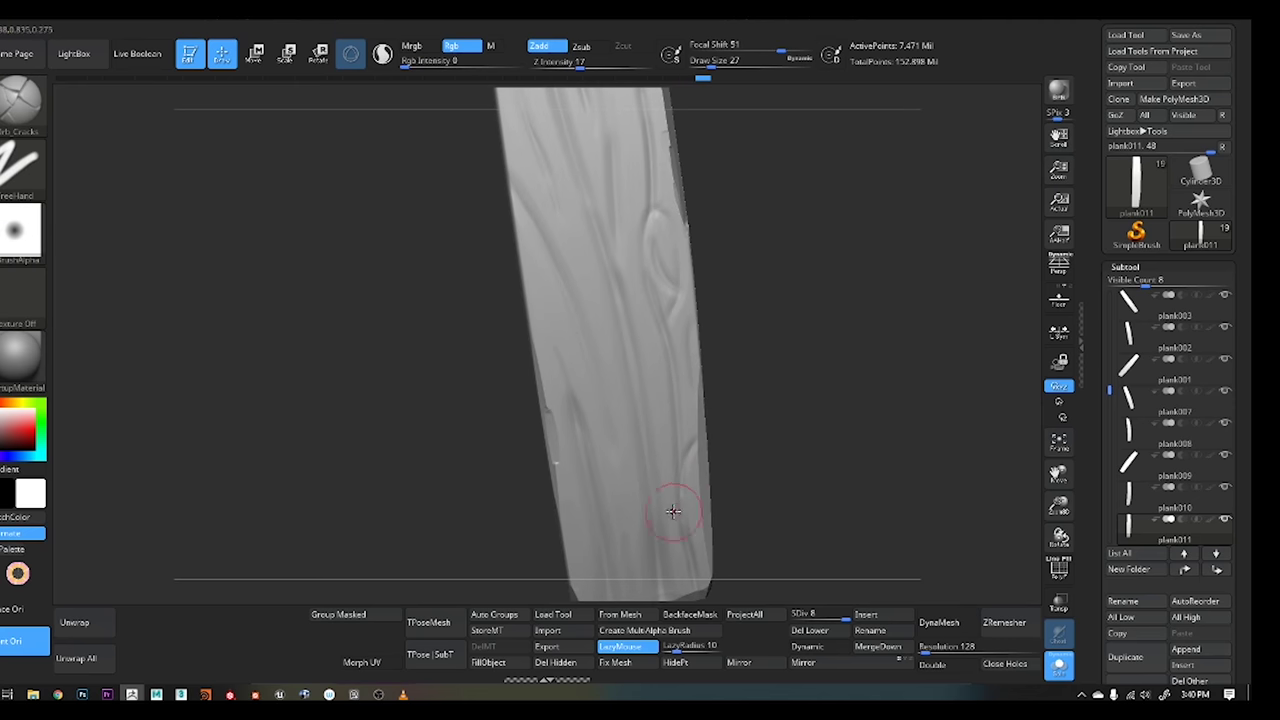
{"action": "mouse_move", "coordinate": [673, 511]}
{"action": "right_mouse_down"}
{"action": "mouse_move", "coordinate": [623, 223]}
{"action": "mouse_move", "coordinate": [691, 437]}
{"action": "right_mouse_up"}
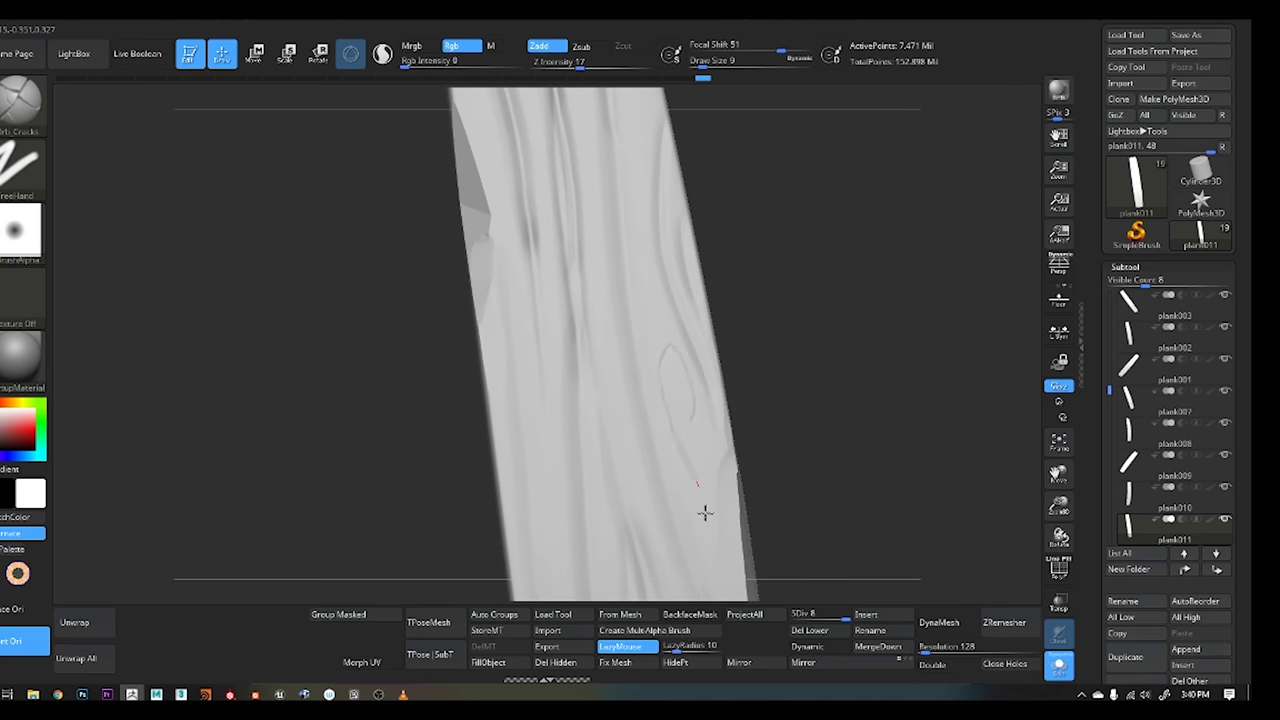
{"action": "right_click_drag", "start_coordinate": [657, 288], "coordinate": [631, 349]}
{"action": "mouse_move", "coordinate": [634, 296]}
{"action": "right_mouse_down"}
{"action": "mouse_move", "coordinate": [654, 366]}
{"action": "mouse_move", "coordinate": [749, 411]}
{"action": "mouse_move", "coordinate": [681, 426]}
{"action": "right_mouse_up"}
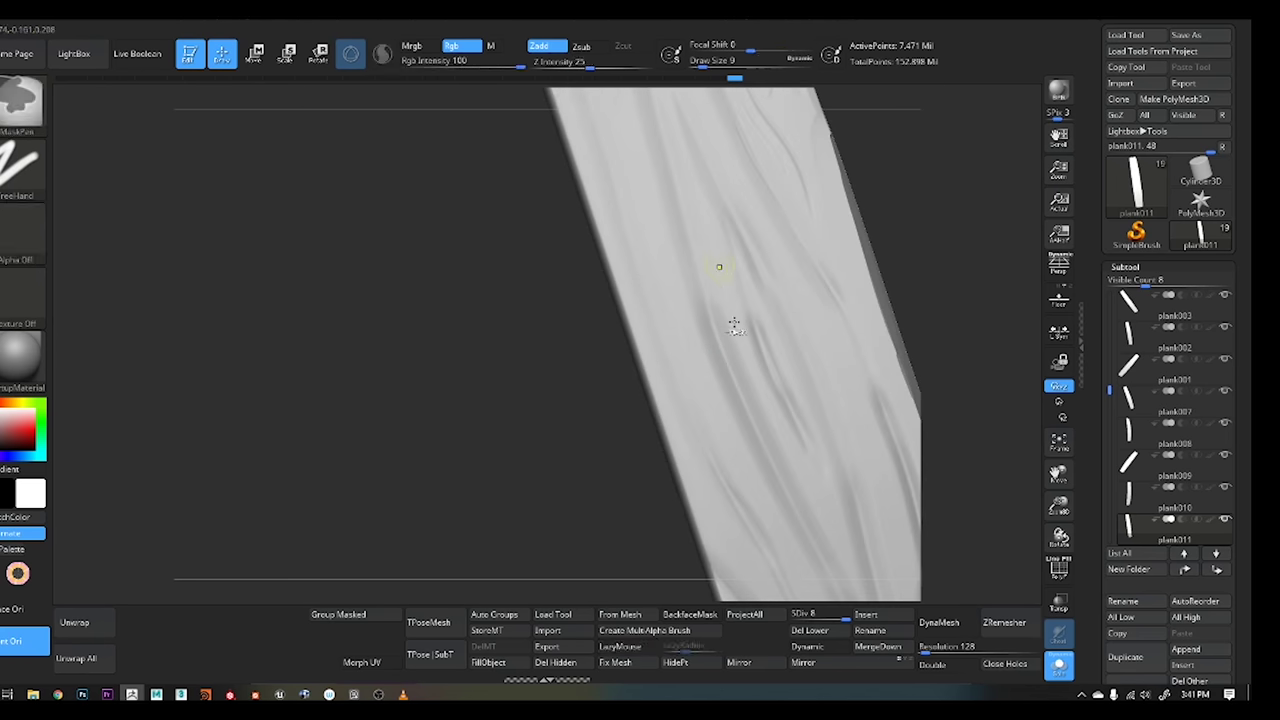
Frame the whole barrel, then select plank013 and show it solo
{"action": "key", "text": "f"}
{"action": "mouse_move", "coordinate": [720, 266]}
{"action": "right_mouse_down"}
{"action": "mouse_move", "coordinate": [700, 400]}
{"action": "mouse_move", "coordinate": [751, 447]}
{"action": "mouse_move", "coordinate": [771, 553]}
{"action": "right_mouse_up"}
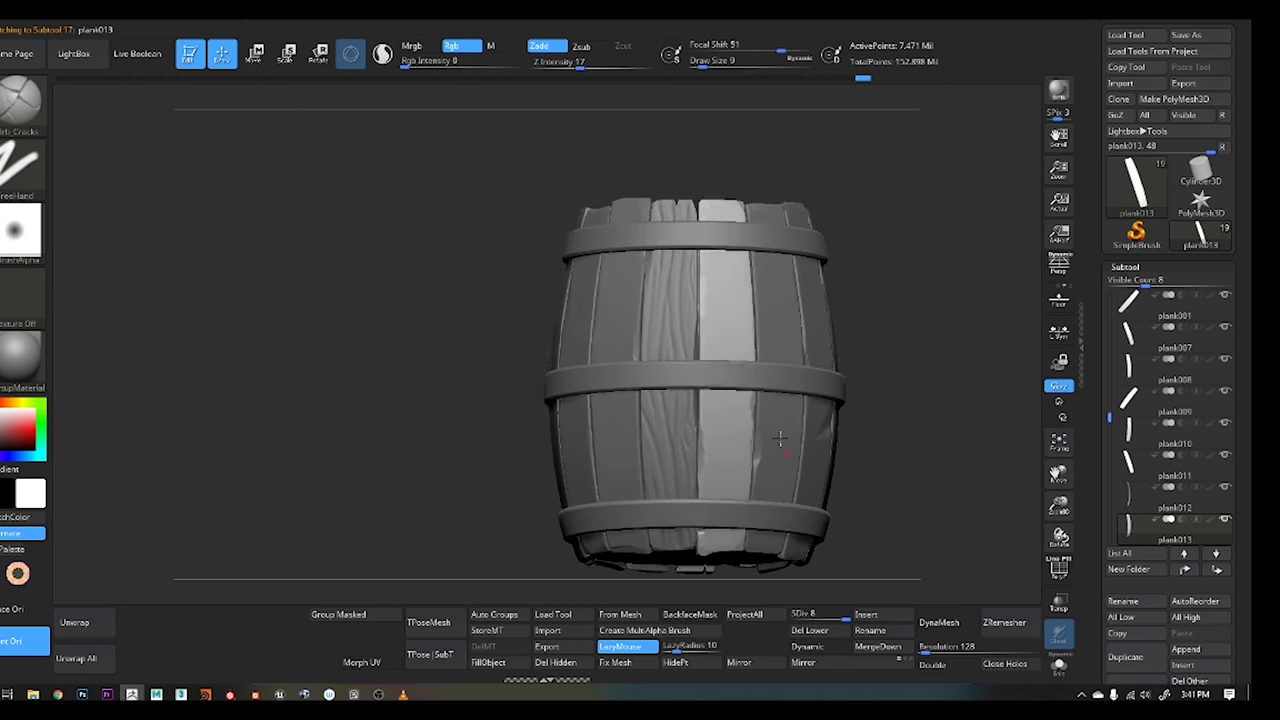
{"action": "key", "text": "s"}
{"action": "mouse_move", "coordinate": [717, 505]}
{"action": "right_mouse_down"}
{"action": "mouse_move", "coordinate": [712, 400]}
{"action": "mouse_move", "coordinate": [690, 511]}
{"action": "right_mouse_up"}
{"action": "key", "text": "space"}
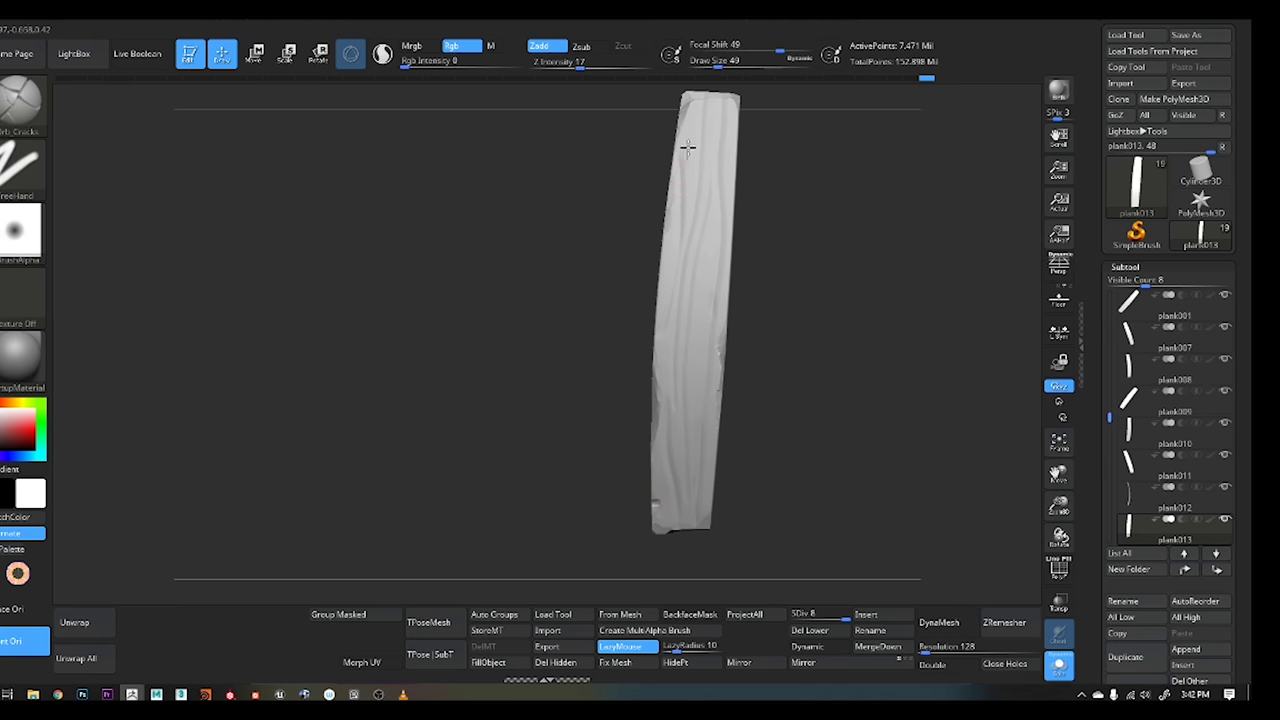
Orbit and zoom around the soloed plank013 to check its grain, ends and edge profile
{"action": "mouse_move", "coordinate": [688, 147]}
{"action": "right_mouse_down"}
{"action": "mouse_move", "coordinate": [700, 294]}
{"action": "mouse_move", "coordinate": [733, 323]}
{"action": "right_mouse_up"}
{"action": "mouse_move", "coordinate": [728, 474]}
{"action": "right_mouse_down"}
{"action": "mouse_move", "coordinate": [703, 337]}
{"action": "mouse_move", "coordinate": [729, 243]}
{"action": "mouse_move", "coordinate": [702, 333]}
{"action": "mouse_move", "coordinate": [688, 289]}
{"action": "right_mouse_up"}
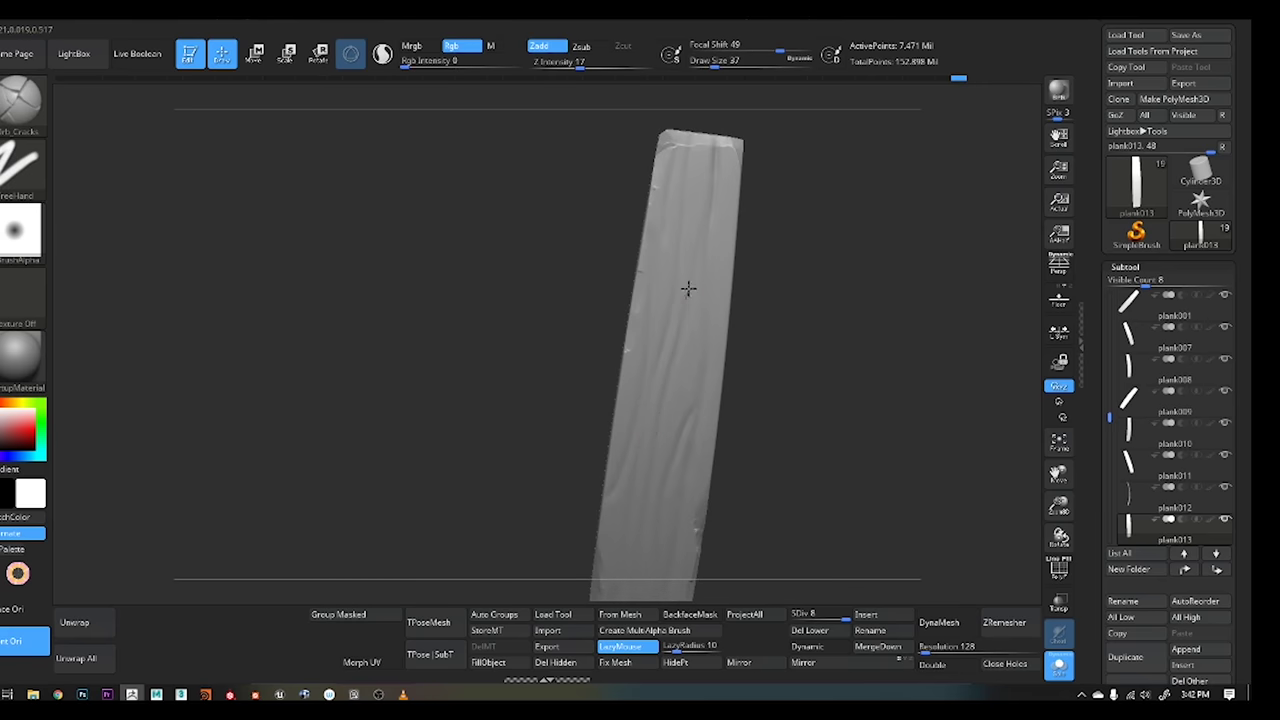
{"action": "right_click_drag", "start_coordinate": [706, 126], "coordinate": [674, 404], "text": "ctrl"}
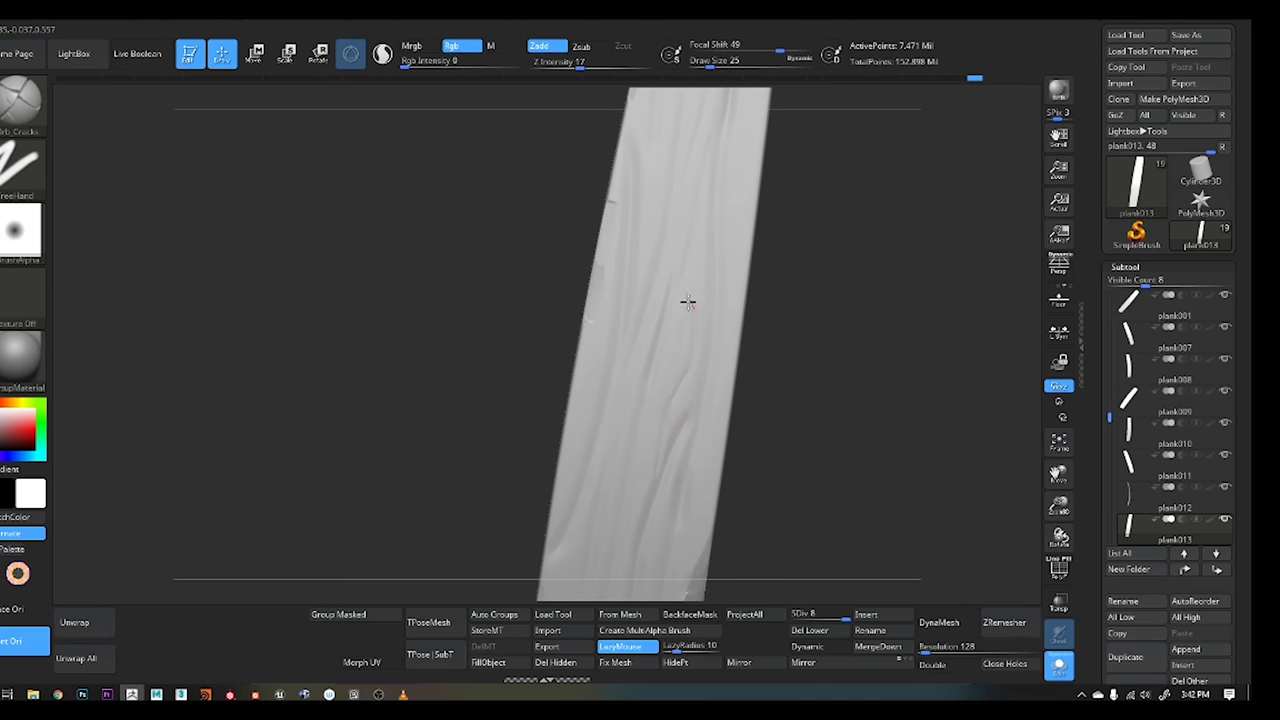
{"action": "mouse_move", "coordinate": [686, 294]}
{"action": "right_mouse_down"}
{"action": "mouse_move", "coordinate": [706, 406]}
{"action": "mouse_move", "coordinate": [683, 409]}
{"action": "mouse_move", "coordinate": [627, 231]}
{"action": "right_mouse_up"}
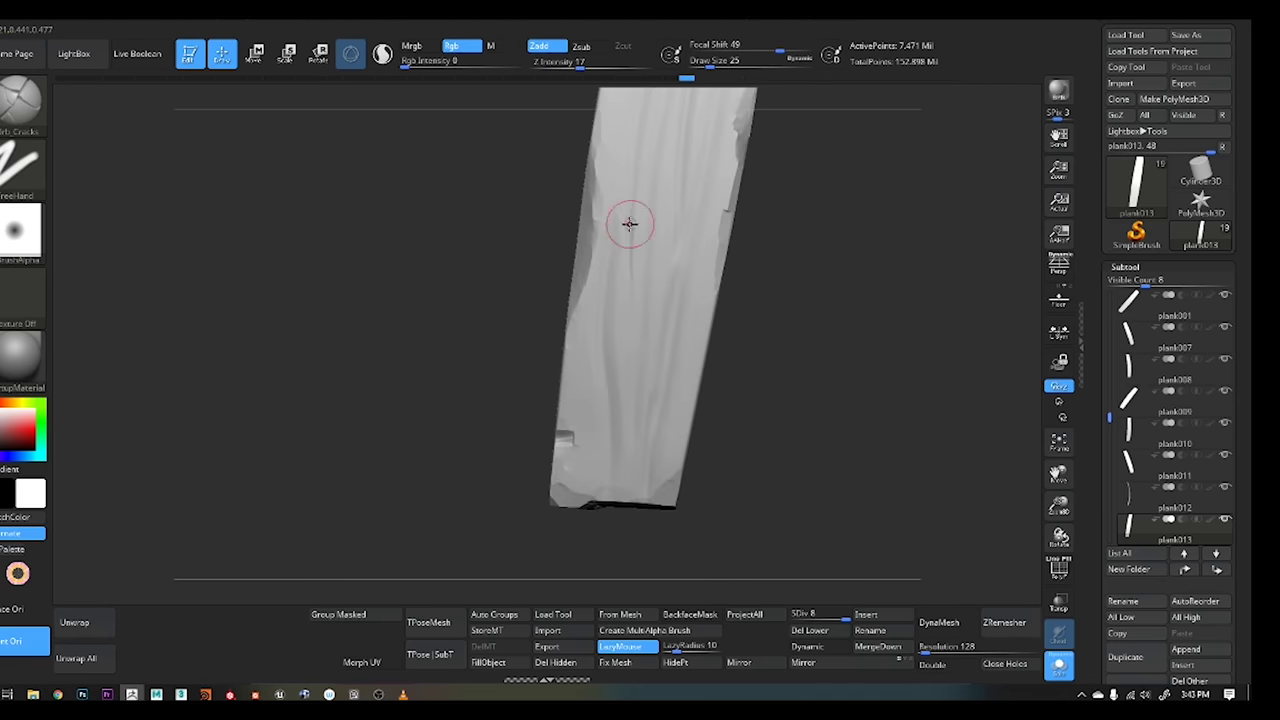
{"action": "right_click_drag", "start_coordinate": [615, 139], "coordinate": [653, 321]}
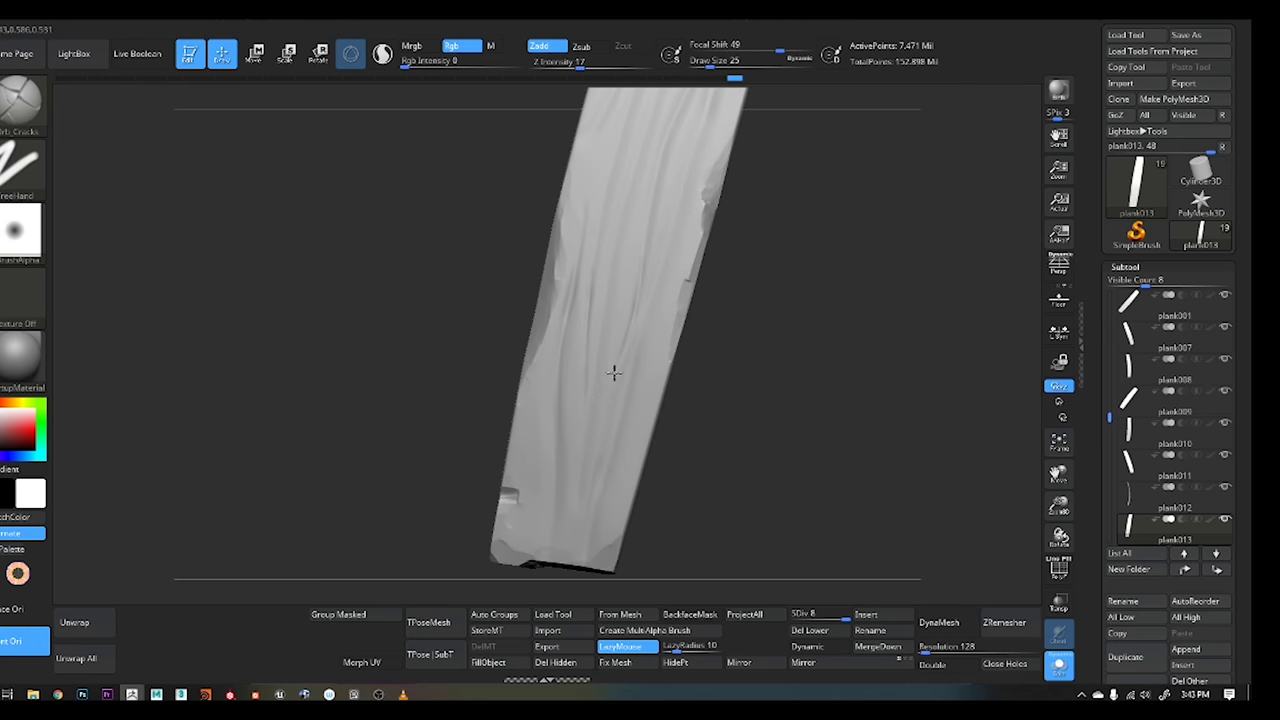
{"action": "mouse_move", "coordinate": [613, 373]}
{"action": "right_mouse_down"}
{"action": "mouse_move", "coordinate": [649, 275]}
{"action": "mouse_move", "coordinate": [621, 158]}
{"action": "right_mouse_up"}
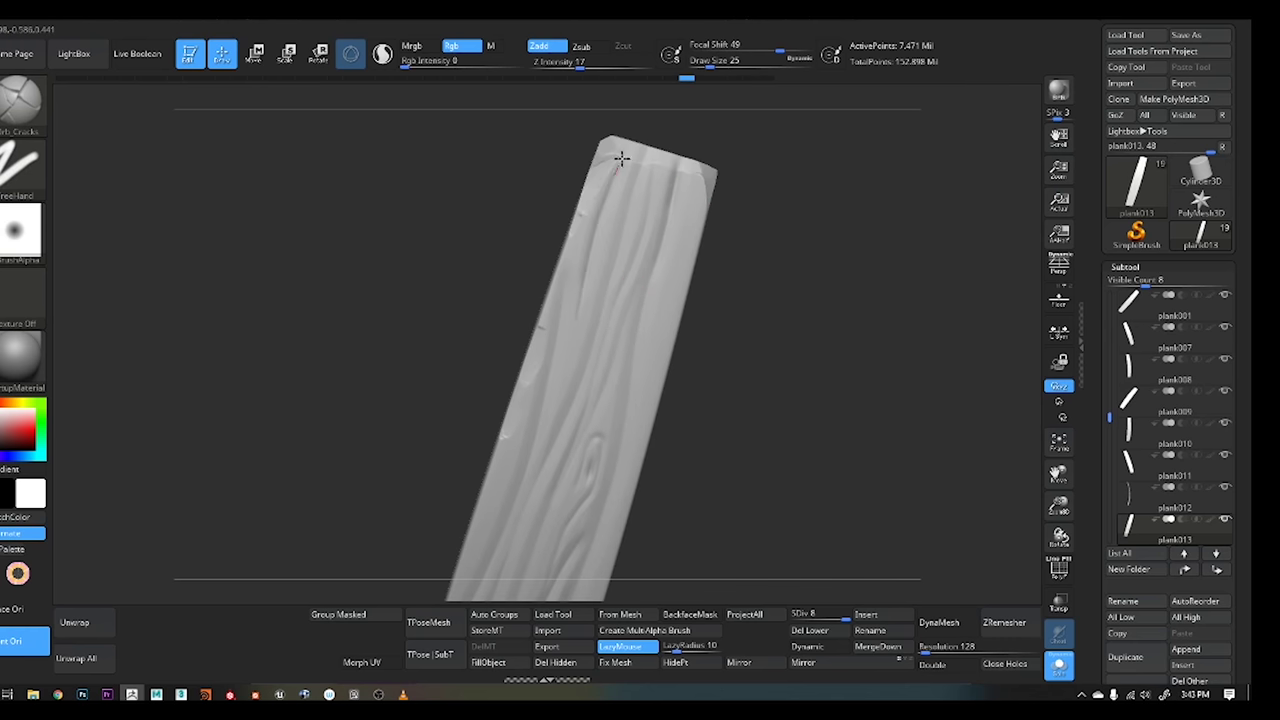
{"action": "mouse_move", "coordinate": [637, 263]}
{"action": "right_mouse_down"}
{"action": "mouse_move", "coordinate": [586, 329]}
{"action": "mouse_move", "coordinate": [663, 228]}
{"action": "right_mouse_up"}
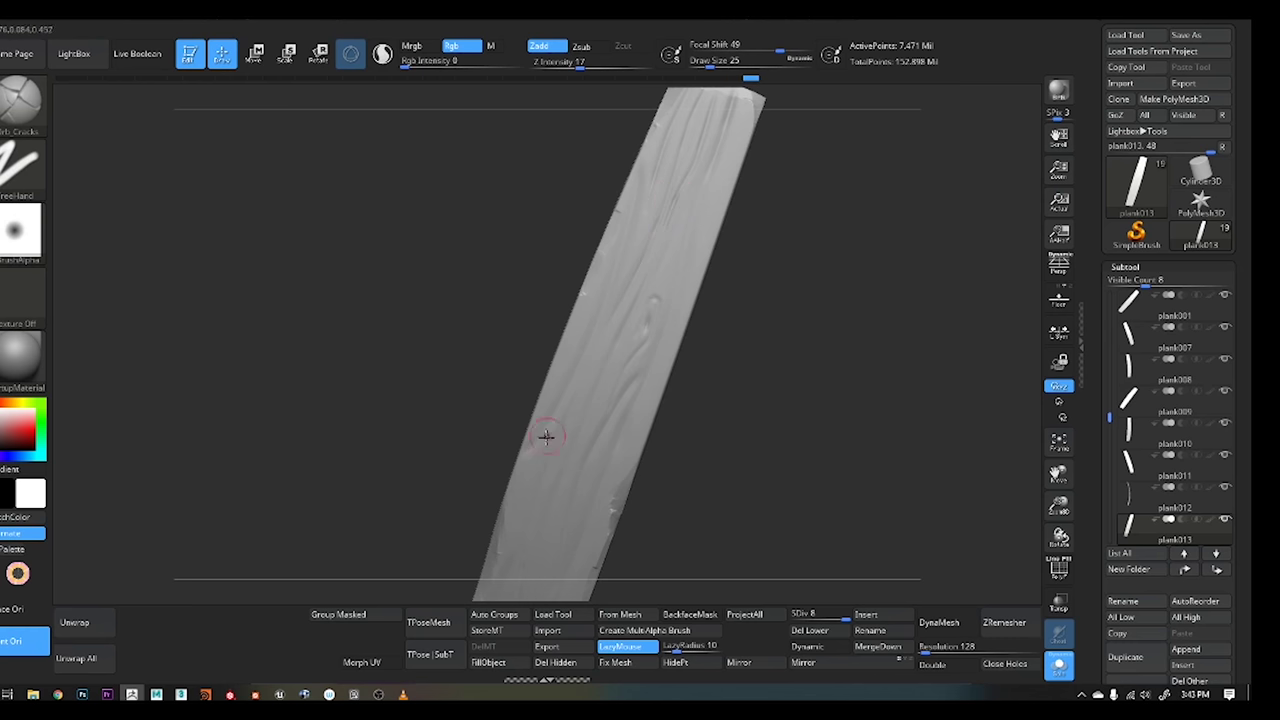
{"action": "right_click_drag", "start_coordinate": [563, 351], "coordinate": [584, 566]}
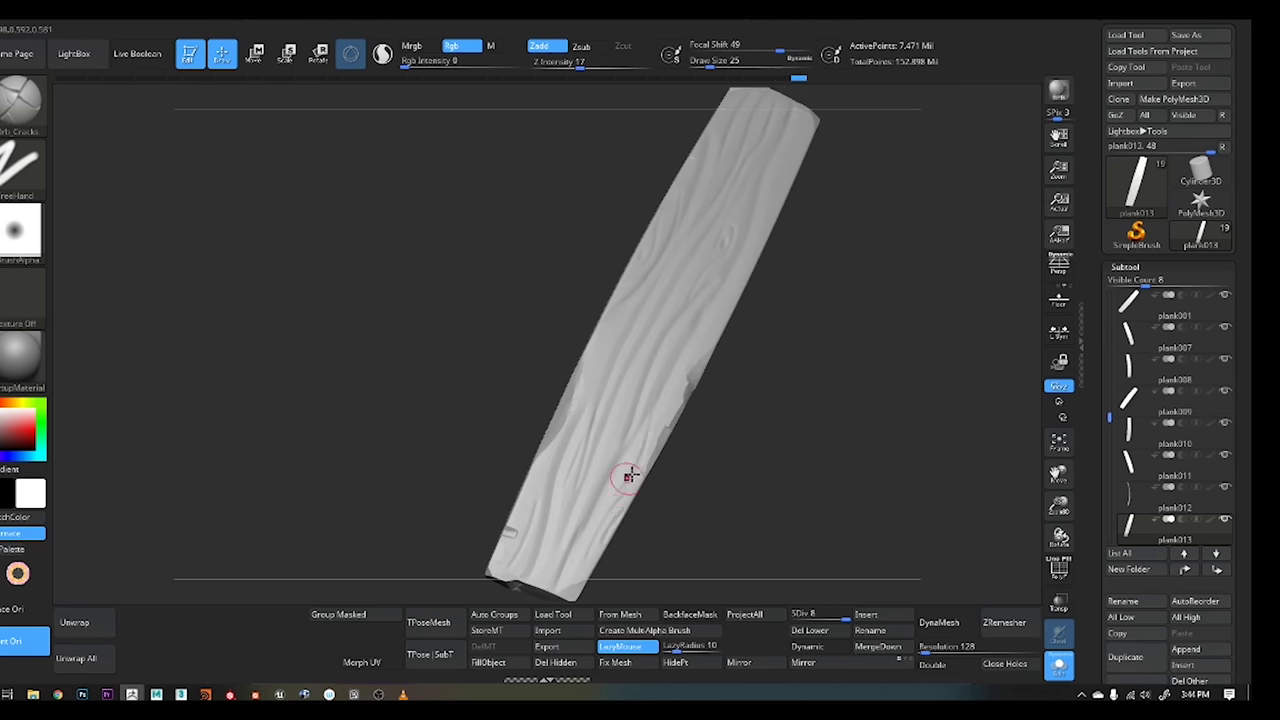
{"action": "right_click_drag", "start_coordinate": [628, 476], "coordinate": [751, 354]}
{"action": "right_click_drag", "start_coordinate": [763, 289], "coordinate": [949, 617]}
Solo plank003, orbit and zoom over its carved grain, then zoom back out to the full barrel
{"action": "left_click", "coordinate": [1059, 664]}
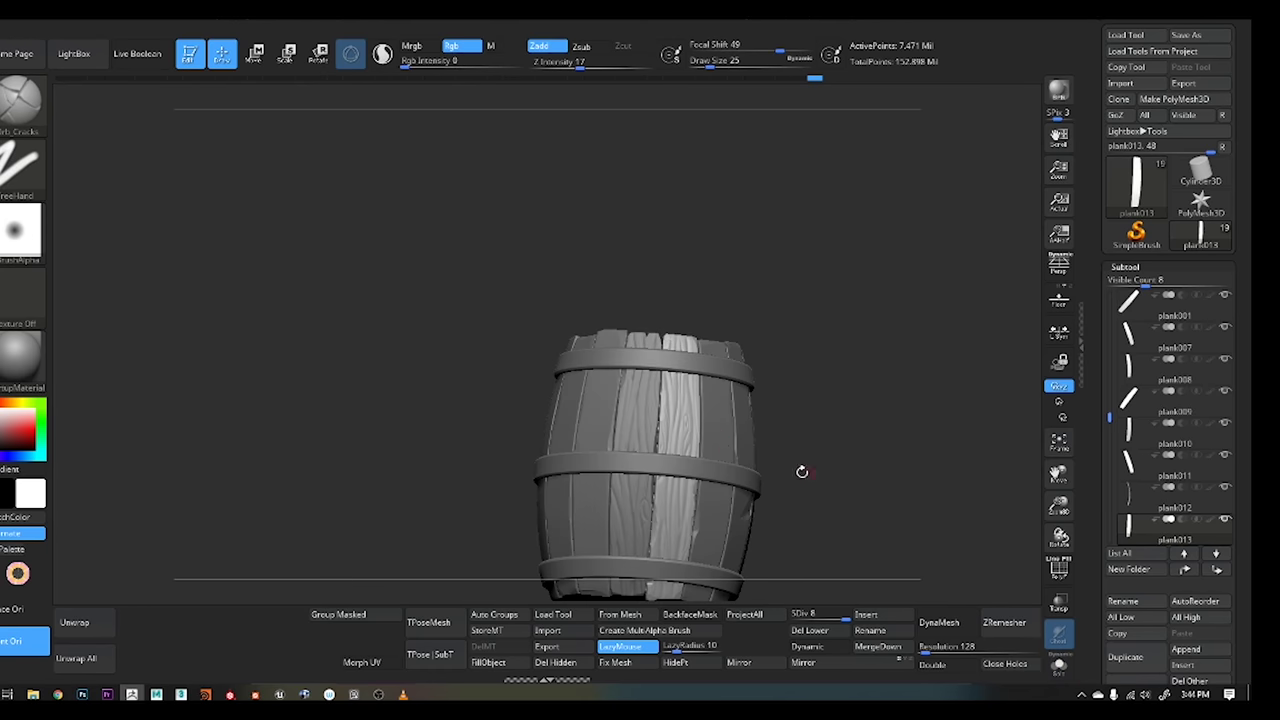
{"action": "left_click", "coordinate": [750, 470], "text": "alt"}
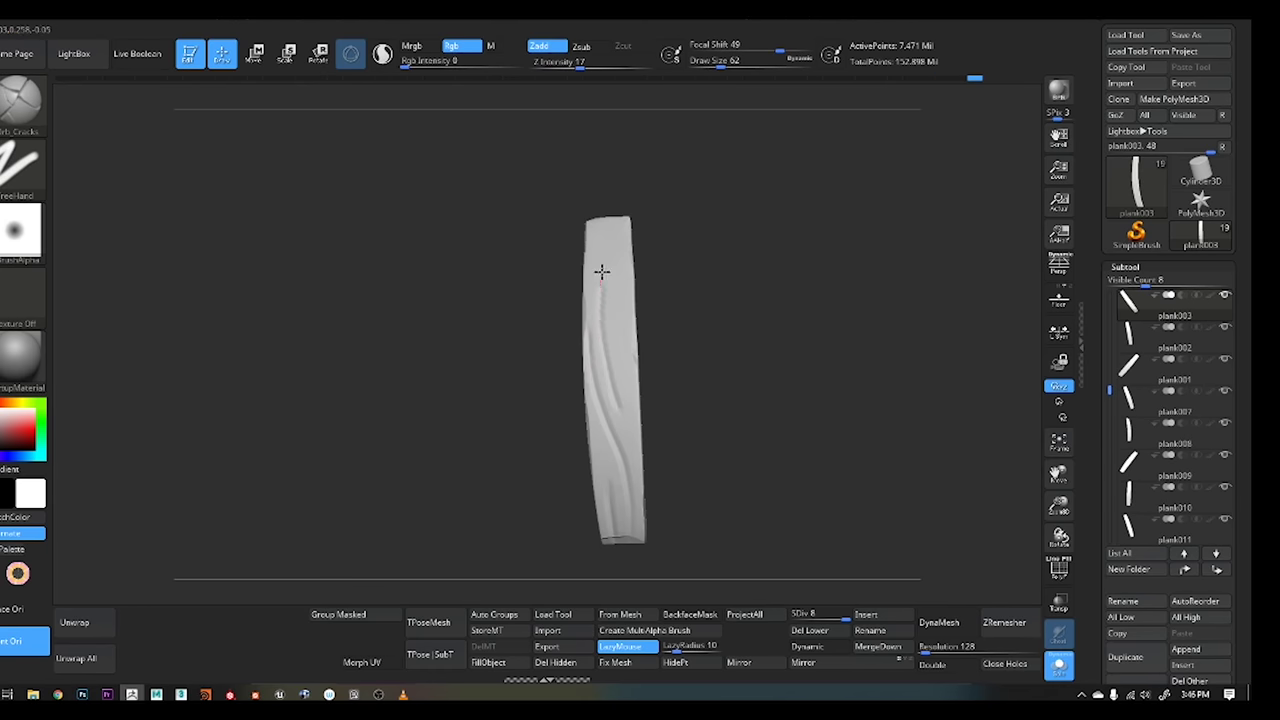
{"action": "right_click_drag", "start_coordinate": [601, 271], "coordinate": [645, 373]}
{"action": "right_click_drag", "start_coordinate": [636, 287], "coordinate": [620, 374], "text": "ctrl"}
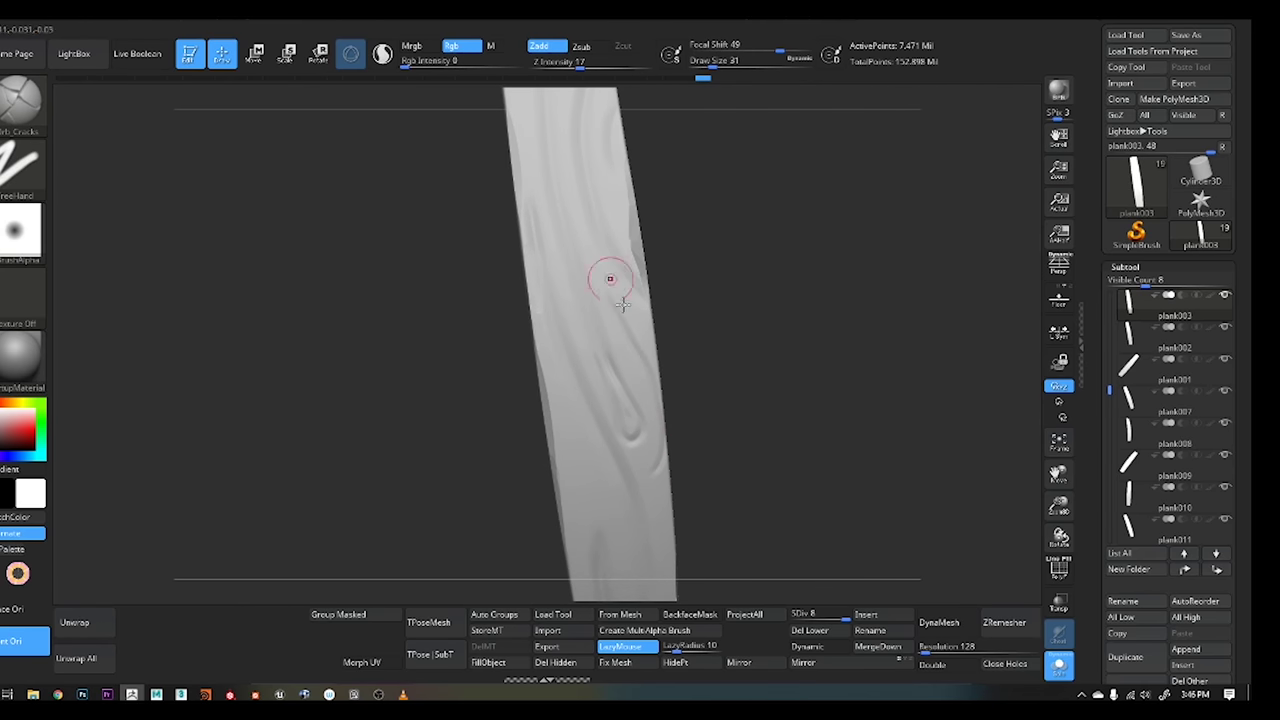
{"action": "mouse_move", "coordinate": [644, 421]}
{"action": "right_mouse_down", "text": "ctrl"}
{"action": "mouse_move", "coordinate": [578, 338]}
{"action": "mouse_move", "coordinate": [629, 492]}
{"action": "right_mouse_up", "text": "ctrl"}
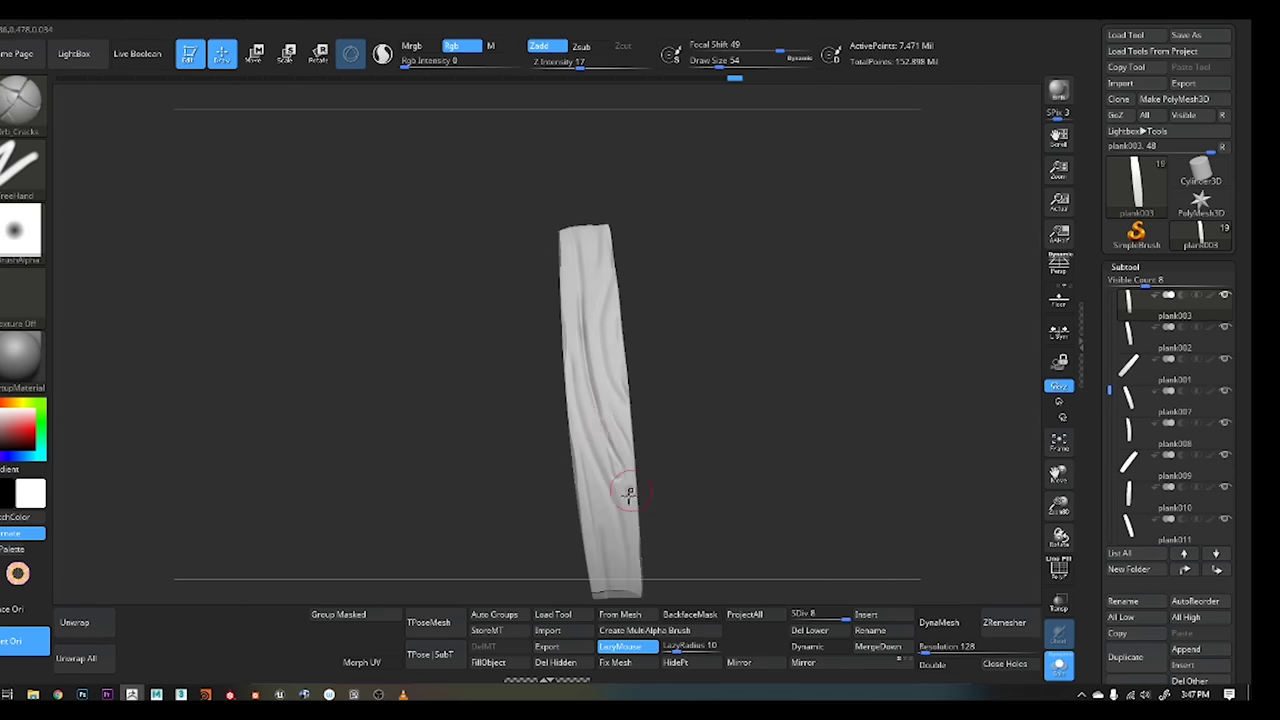
{"action": "right_click_drag", "start_coordinate": [636, 557], "coordinate": [606, 465]}
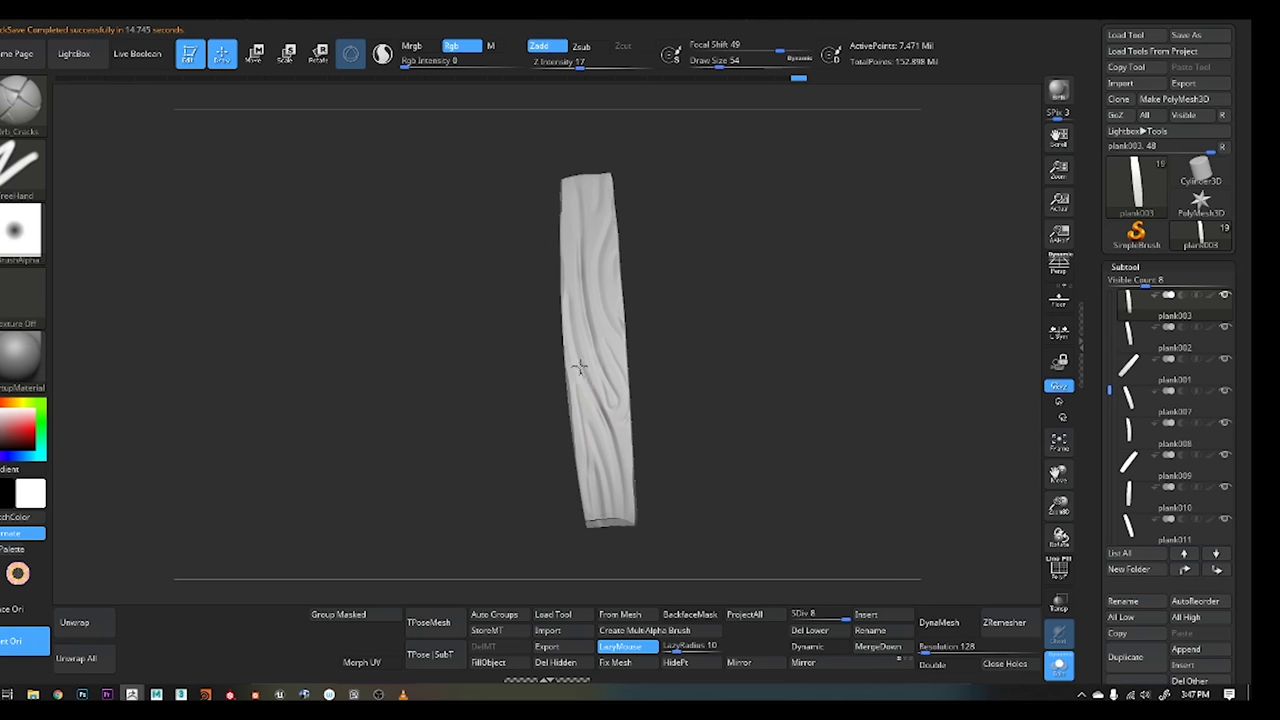
{"action": "mouse_move", "coordinate": [568, 292]}
{"action": "right_mouse_down"}
{"action": "mouse_move", "coordinate": [699, 487]}
{"action": "mouse_move", "coordinate": [650, 470]}
{"action": "mouse_move", "coordinate": [631, 383]}
{"action": "right_mouse_up"}
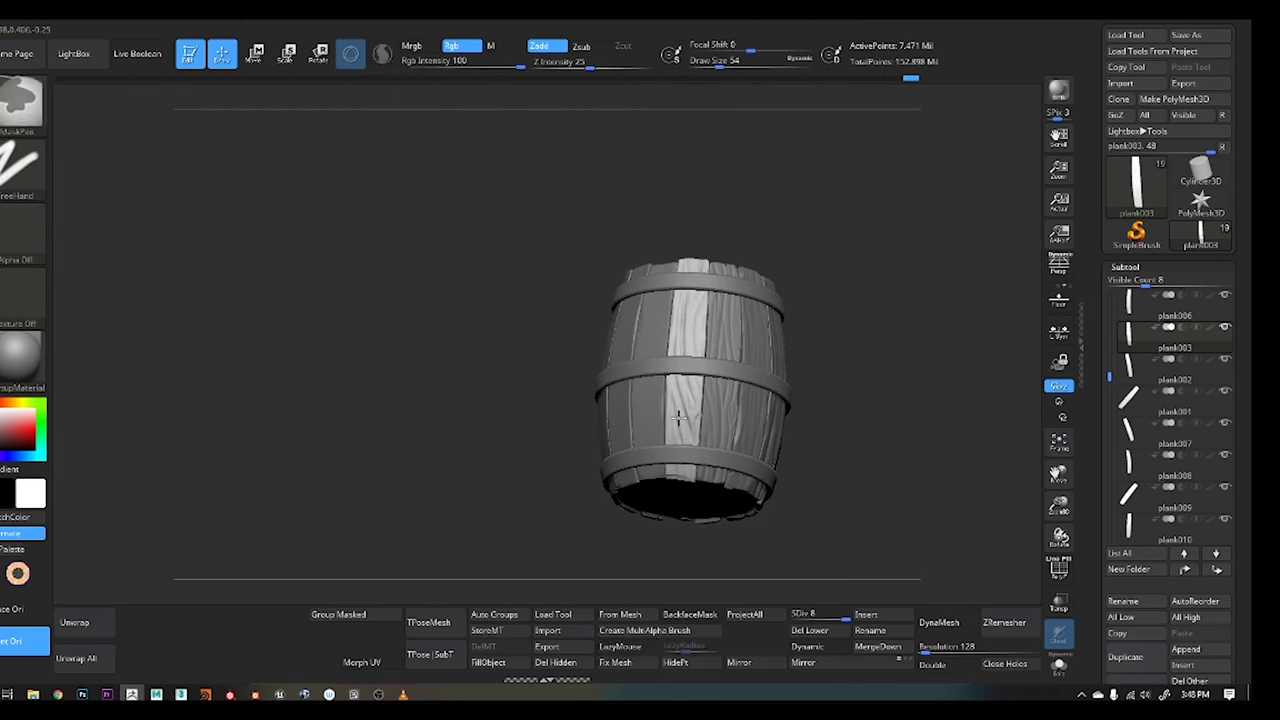
{"action": "mouse_move", "coordinate": [659, 424]}
{"action": "right_mouse_down", "text": "ctrl"}
{"action": "mouse_move", "coordinate": [755, 402]}
{"action": "mouse_move", "coordinate": [662, 480]}
{"action": "right_mouse_up", "text": "ctrl"}
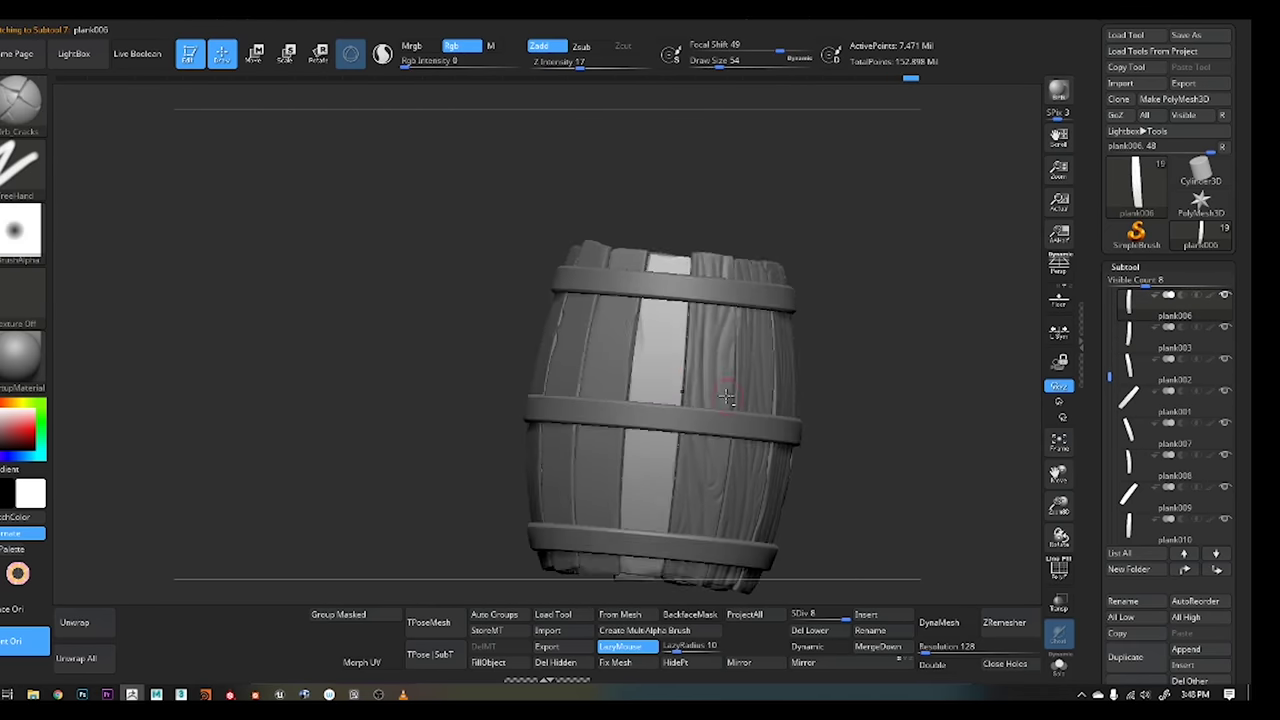
Solo plank006, zoom in close, and orbit it upright to view its bottom end
{"action": "left_click", "coordinate": [662, 480], "text": "alt"}
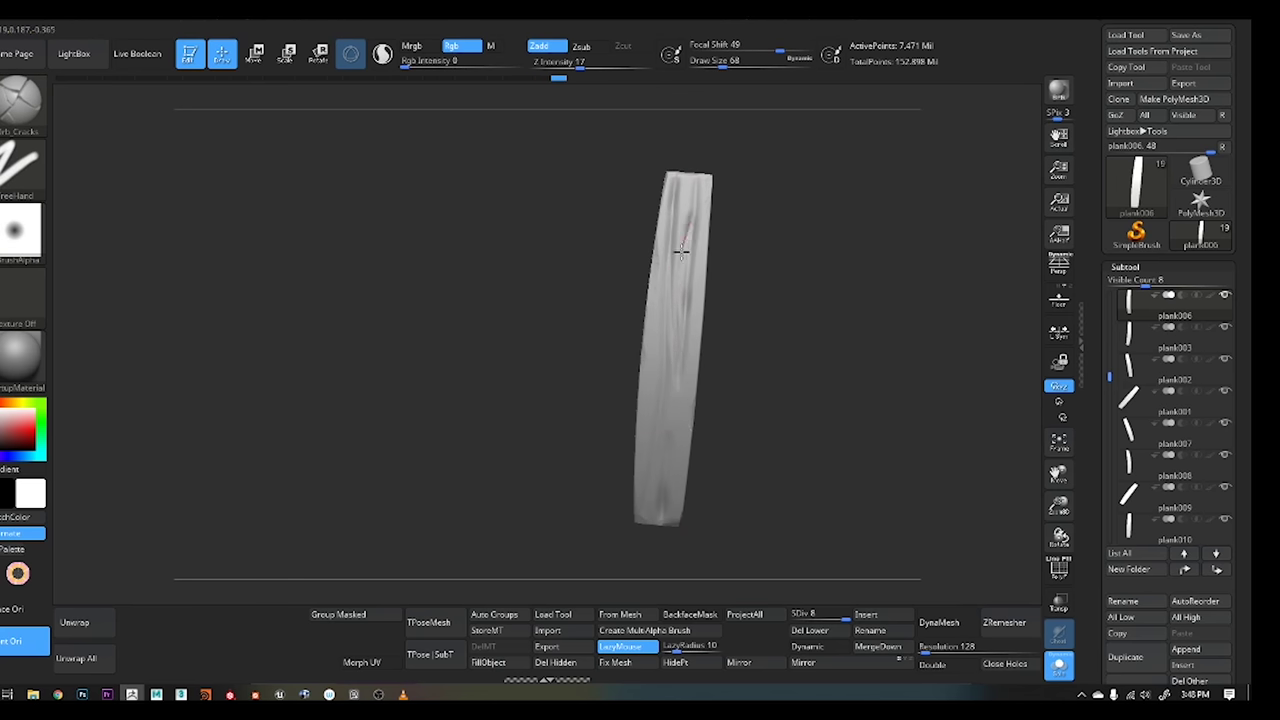
{"action": "right_click_drag", "start_coordinate": [685, 195], "coordinate": [688, 351], "text": "ctrl"}
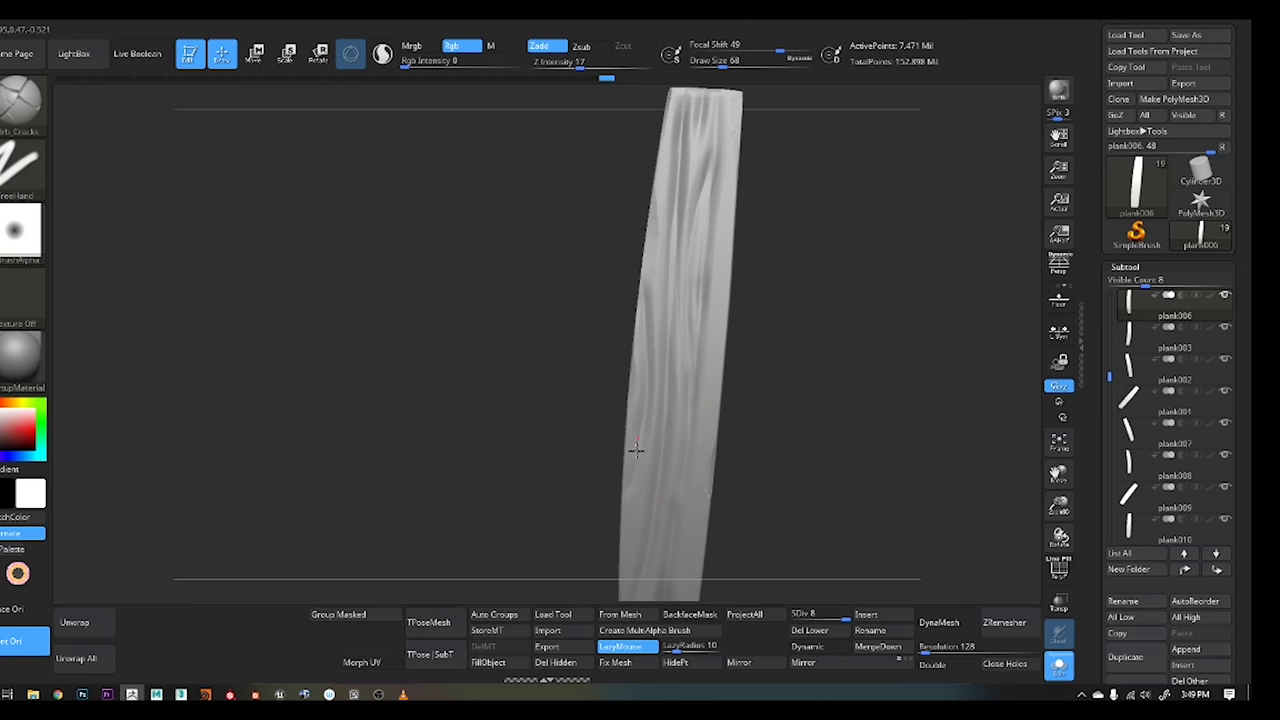
{"action": "mouse_move", "coordinate": [629, 449]}
{"action": "right_mouse_down", "text": "ctrl"}
{"action": "mouse_move", "coordinate": [749, 300]}
{"action": "mouse_move", "coordinate": [740, 235]}
{"action": "right_mouse_up", "text": "ctrl"}
{"action": "mouse_move", "coordinate": [684, 333]}
{"action": "right_mouse_down"}
{"action": "mouse_move", "coordinate": [743, 366]}
{"action": "mouse_move", "coordinate": [657, 314]}
{"action": "mouse_move", "coordinate": [646, 337]}
{"action": "right_mouse_up"}
{"action": "mouse_move", "coordinate": [594, 520]}
{"action": "right_mouse_down"}
{"action": "mouse_move", "coordinate": [669, 251]}
{"action": "mouse_move", "coordinate": [697, 404]}
{"action": "right_mouse_up"}
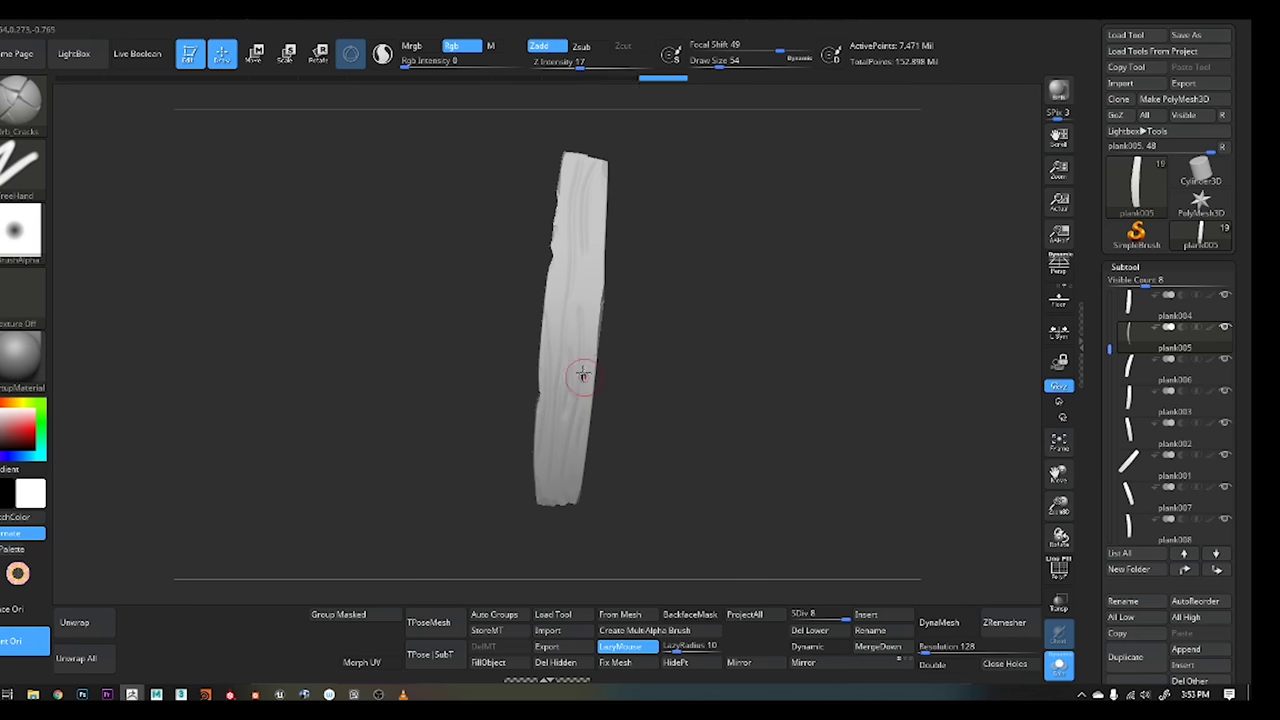
Zoom in and out on plank005 from several angles to check its grain
{"action": "right_click_drag", "start_coordinate": [585, 285], "coordinate": [529, 306]}
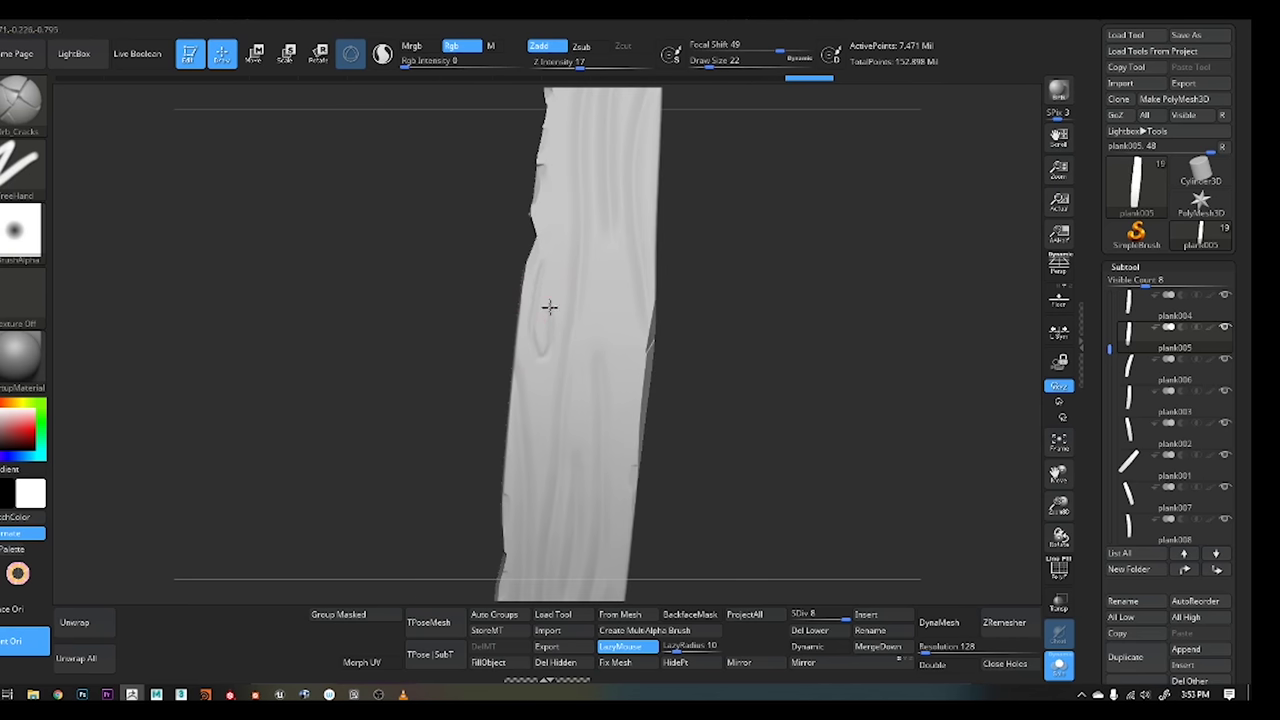
{"action": "right_click_drag", "start_coordinate": [556, 228], "coordinate": [558, 439], "text": "ctrl"}
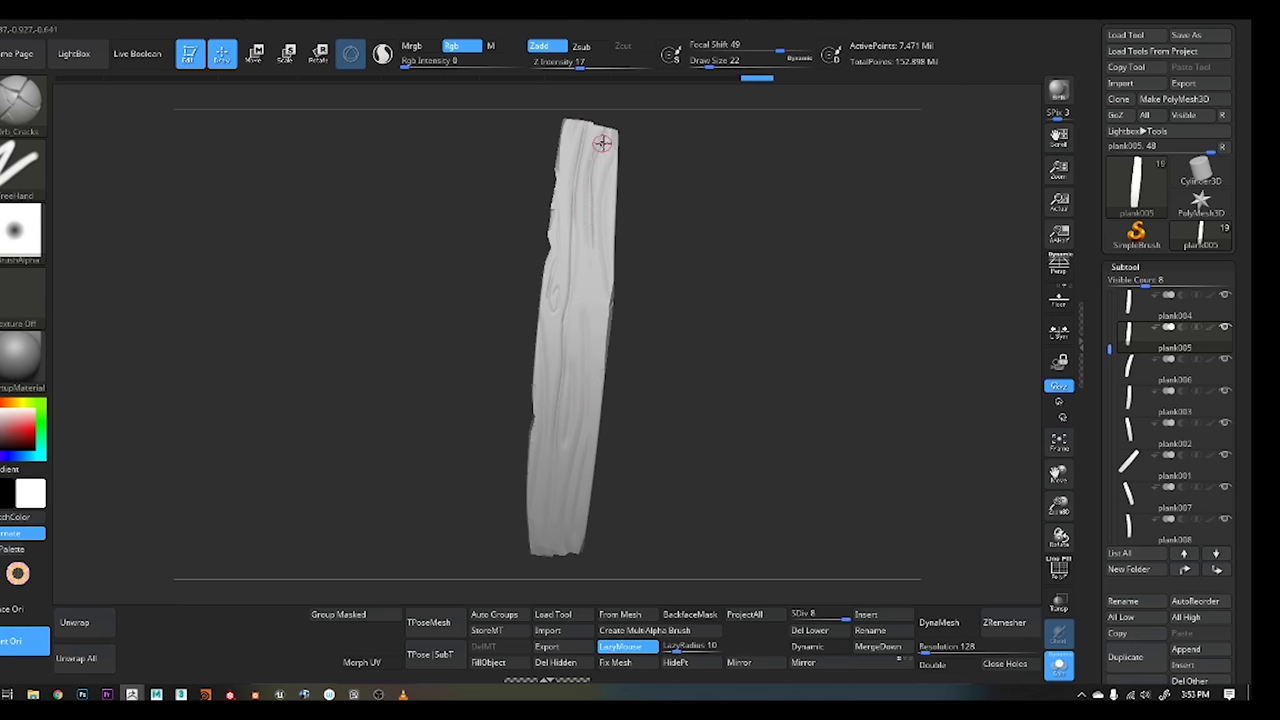
{"action": "mouse_move", "coordinate": [602, 143]}
{"action": "right_mouse_down", "text": "ctrl"}
{"action": "mouse_move", "coordinate": [666, 371]}
{"action": "mouse_move", "coordinate": [586, 246]}
{"action": "mouse_move", "coordinate": [596, 277]}
{"action": "right_mouse_up", "text": "ctrl"}
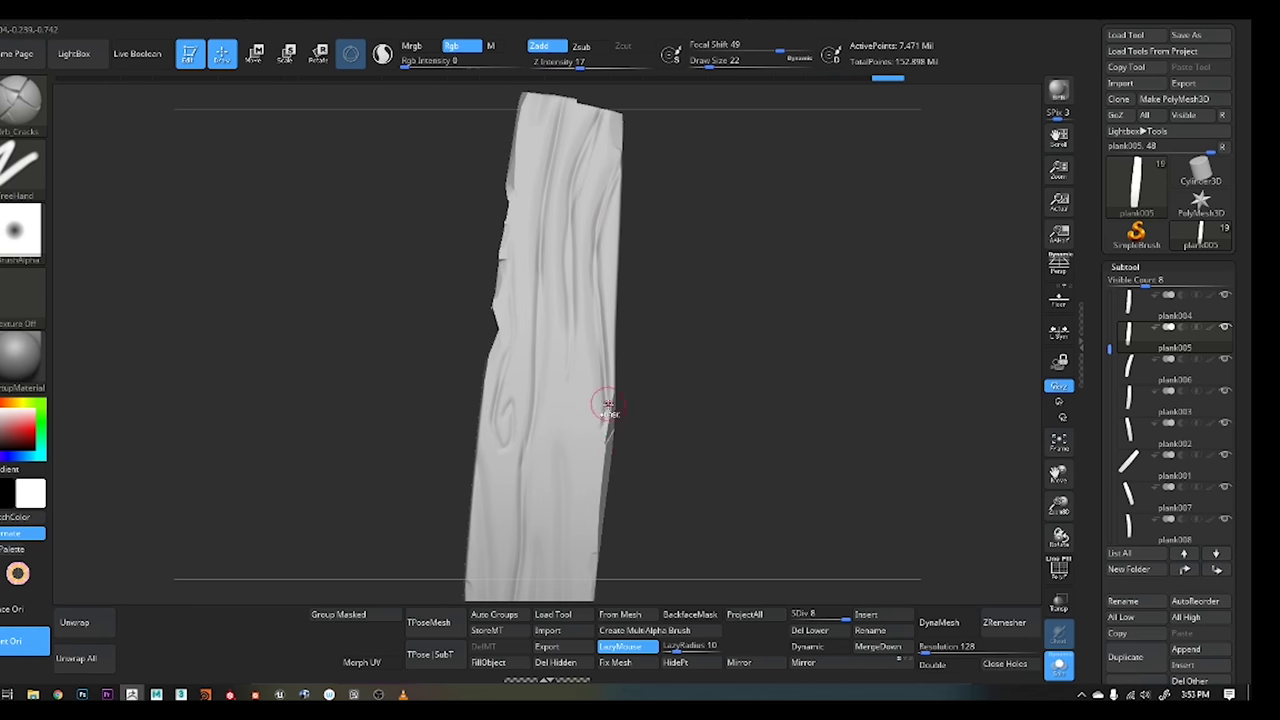
{"action": "right_click_drag", "start_coordinate": [608, 405], "coordinate": [563, 497], "text": "ctrl"}
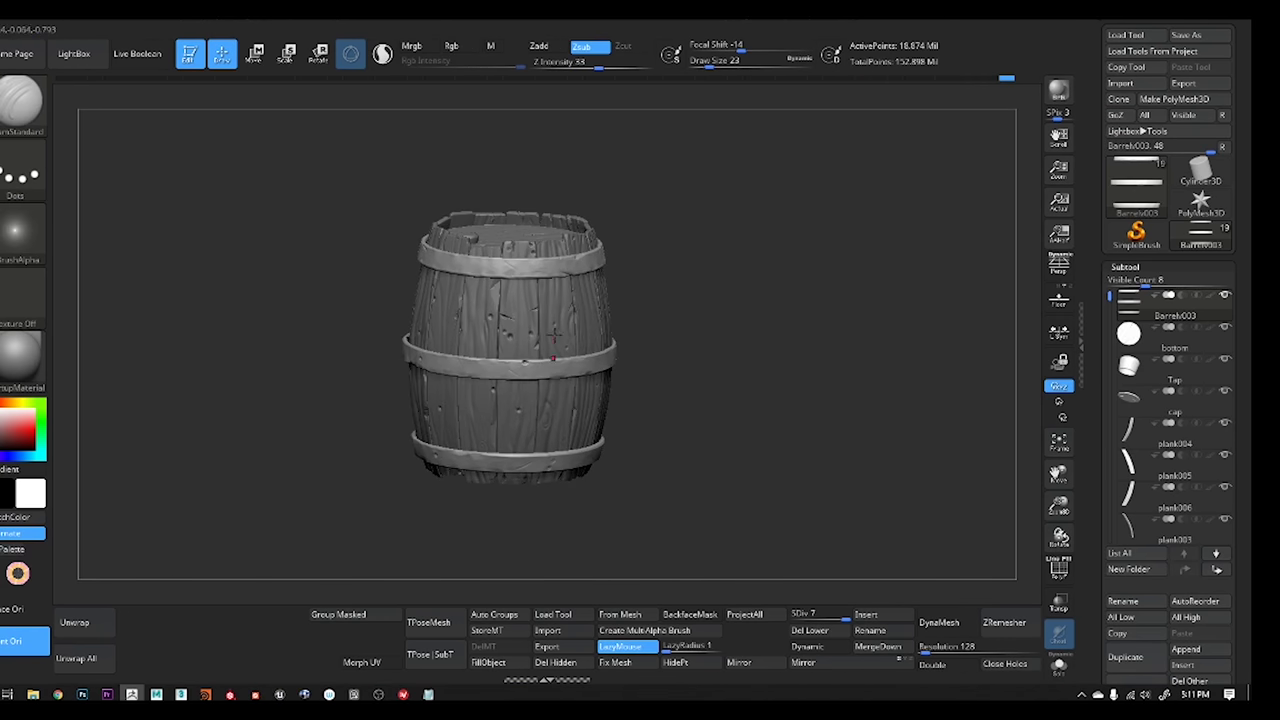
{"action": "scroll", "coordinate": [674, 320], "scroll_direction": "up", "scroll_amount": 3}
Switch to the Dynamic sculpting brush (B, S, T) and shrink Draw Size to 51
{"action": "right_click_drag", "start_coordinate": [674, 320], "coordinate": [554, 380], "text": "alt"}
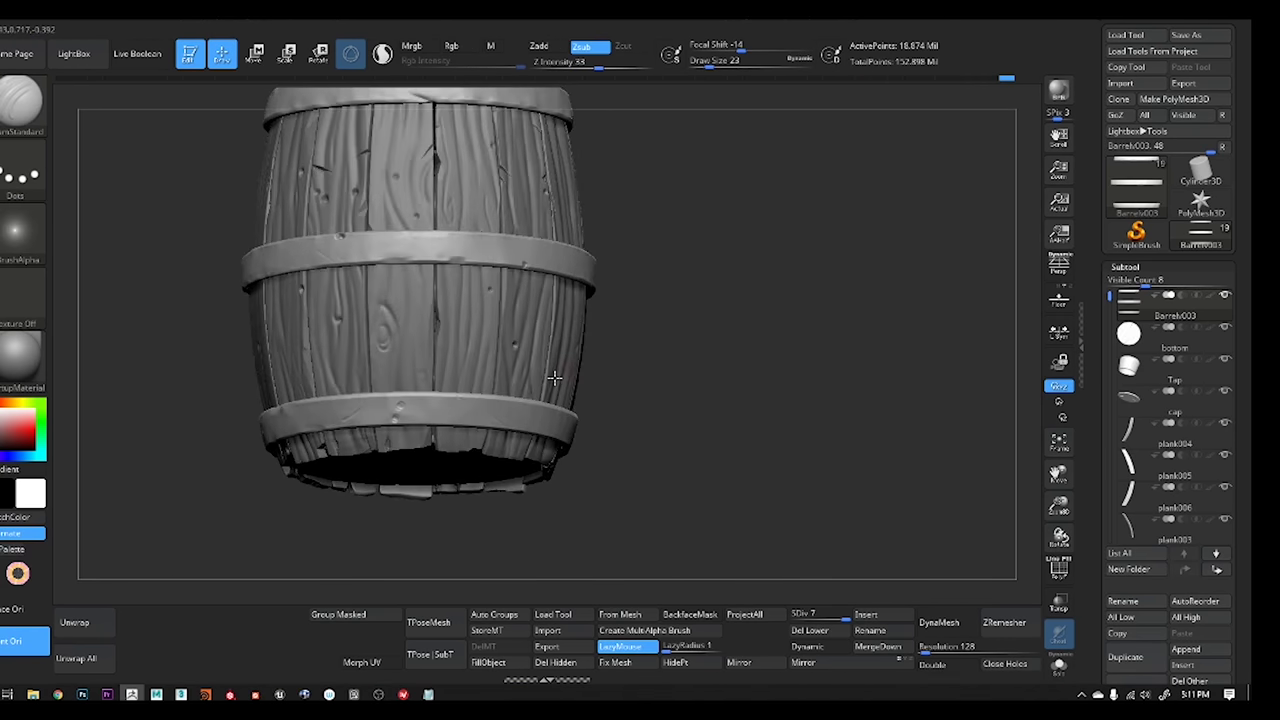
{"action": "key", "text": "b"}
{"action": "key", "text": "s"}
{"action": "key", "text": "t"}
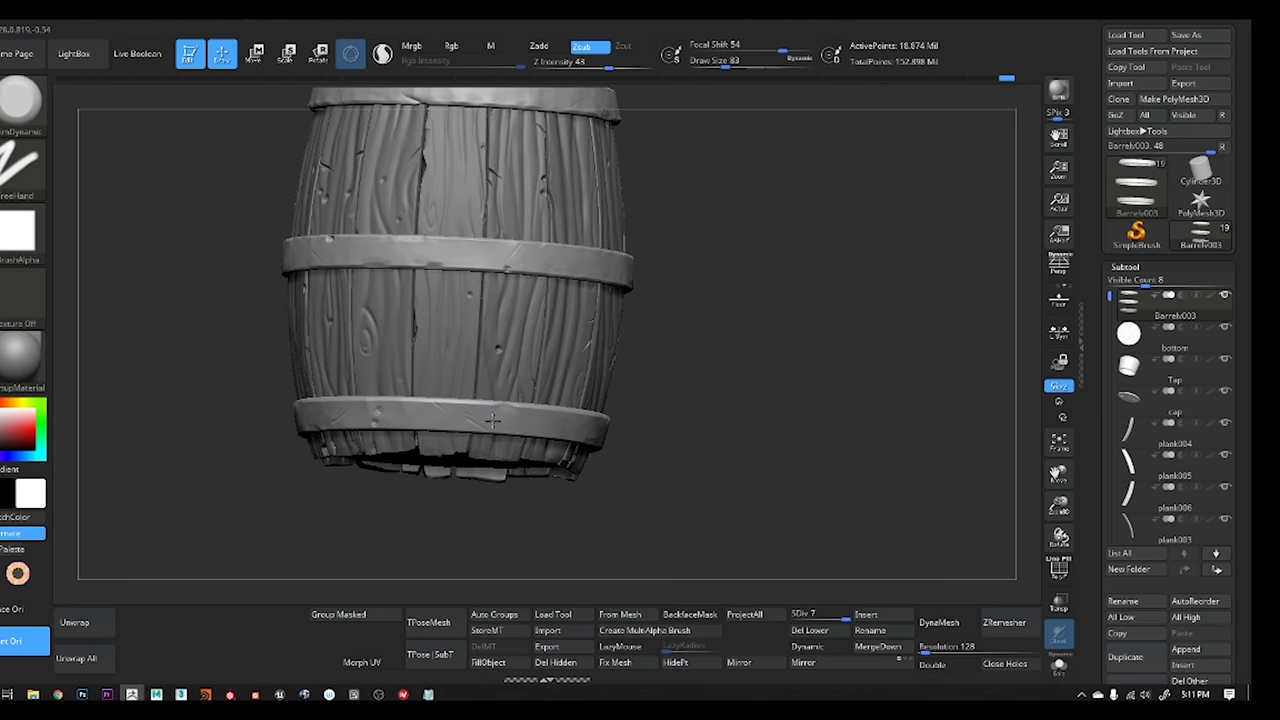
{"action": "right_click_drag", "start_coordinate": [500, 418], "coordinate": [538, 415]}
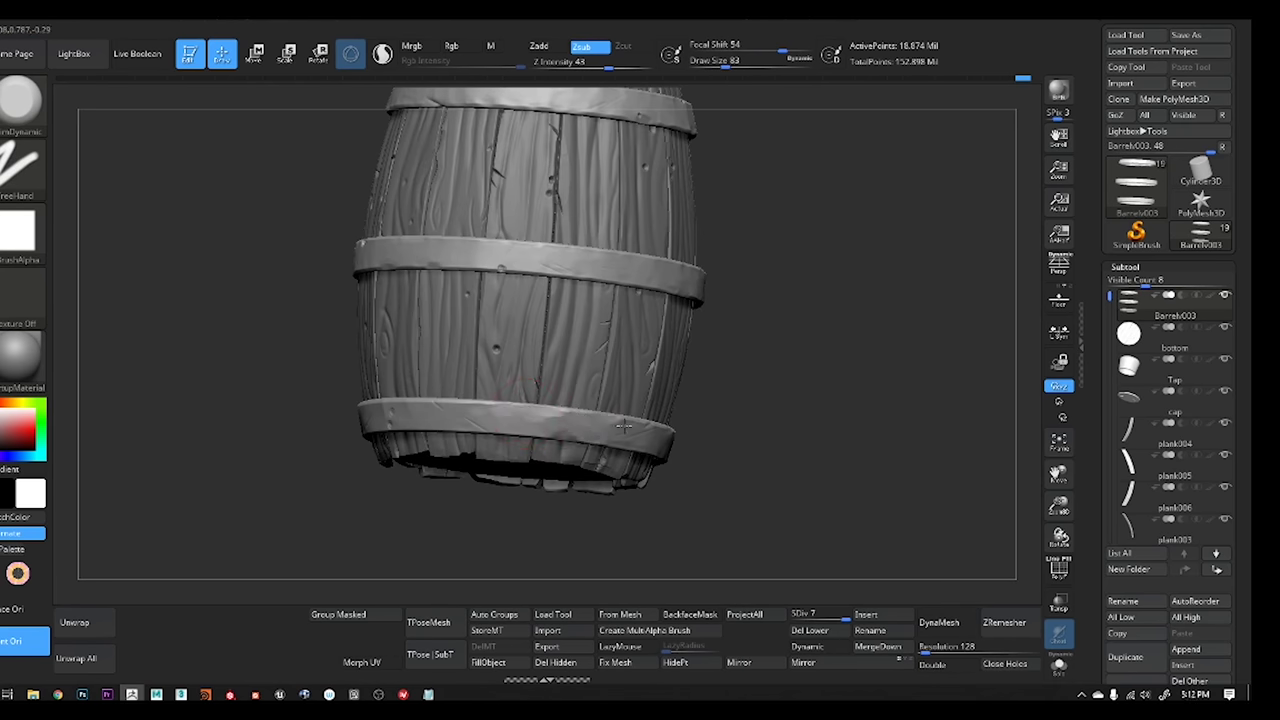
{"action": "key", "text": "bracketleft"}
{"action": "key", "text": "bracketleft"}
{"action": "key", "text": "bracketleft"}
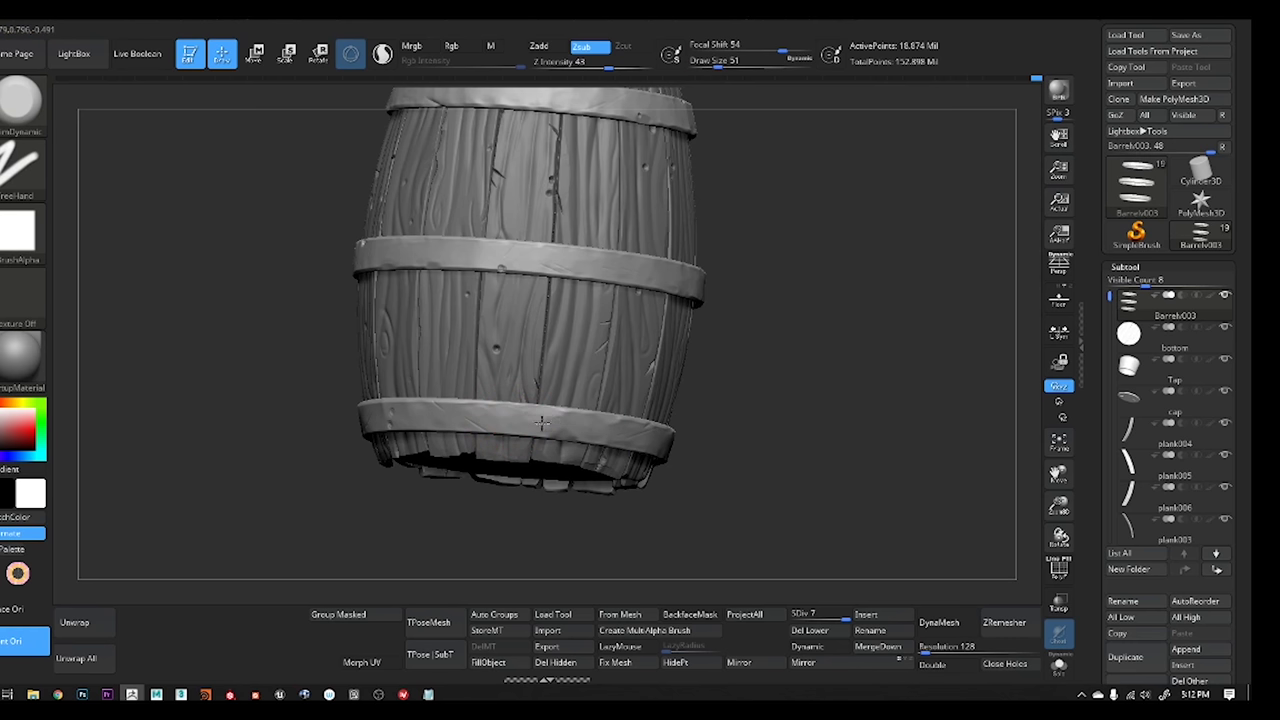
Make Tap the active subtool and view the barrel lid from above
{"action": "mouse_move", "coordinate": [557, 427]}
{"action": "right_mouse_down", "text": "alt"}
{"action": "mouse_move", "coordinate": [527, 447]}
{"action": "mouse_move", "coordinate": [517, 480]}
{"action": "mouse_move", "coordinate": [569, 423]}
{"action": "mouse_move", "coordinate": [515, 375]}
{"action": "mouse_move", "coordinate": [737, 263]}
{"action": "mouse_move", "coordinate": [640, 250]}
{"action": "right_mouse_up", "text": "alt"}
{"action": "left_click", "coordinate": [640, 250], "text": "alt"}
{"action": "mouse_move", "coordinate": [789, 286]}
{"action": "right_mouse_down", "text": "alt"}
{"action": "mouse_move", "coordinate": [774, 449]}
{"action": "mouse_move", "coordinate": [890, 460]}
{"action": "mouse_move", "coordinate": [864, 390]}
{"action": "mouse_move", "coordinate": [899, 393]}
{"action": "mouse_move", "coordinate": [868, 366]}
{"action": "right_mouse_up", "text": "alt"}
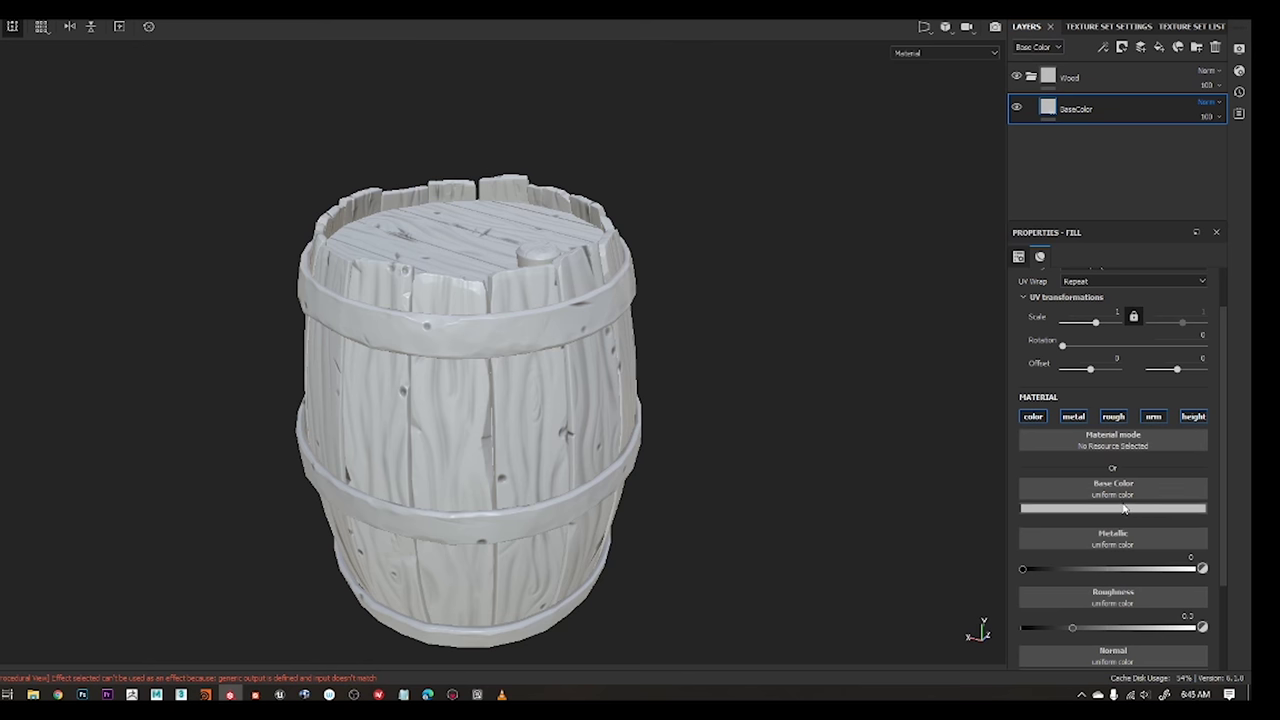
Pick a dark reddish-brown as the BaseColor fill's base colour
{"action": "left_click", "coordinate": [1123, 509]}
{"action": "mouse_move", "coordinate": [1110, 570]}
{"action": "left_mouse_down"}
{"action": "mouse_move", "coordinate": [1122, 578]}
{"action": "mouse_move", "coordinate": [1110, 604]}
{"action": "left_mouse_up"}
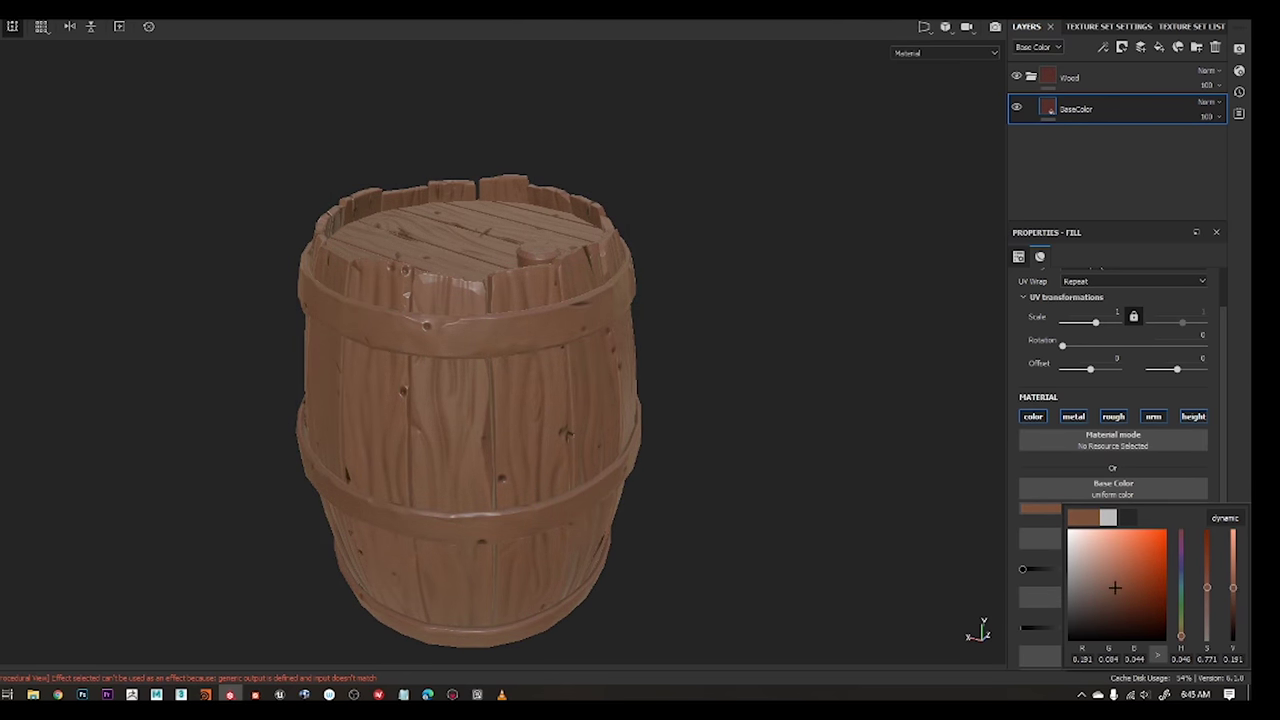
{"action": "left_click_drag", "start_coordinate": [1233, 591], "coordinate": [1235, 612]}
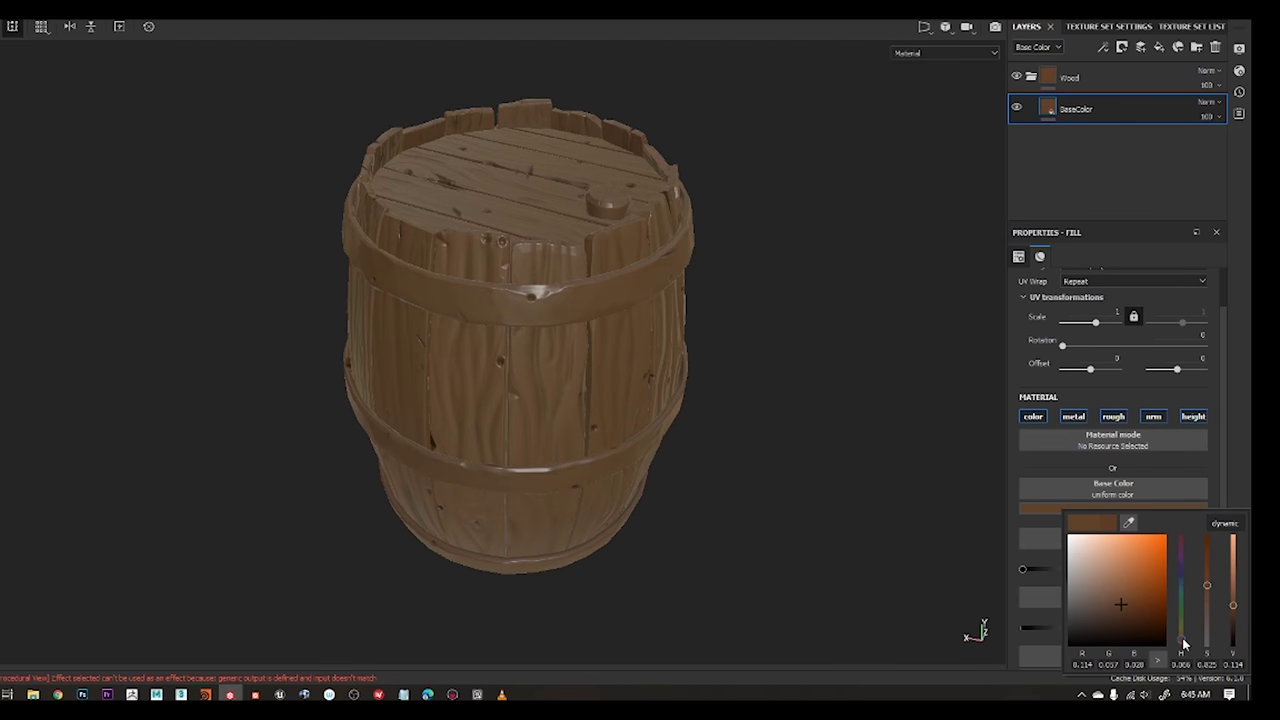
{"action": "left_click", "coordinate": [822, 488]}
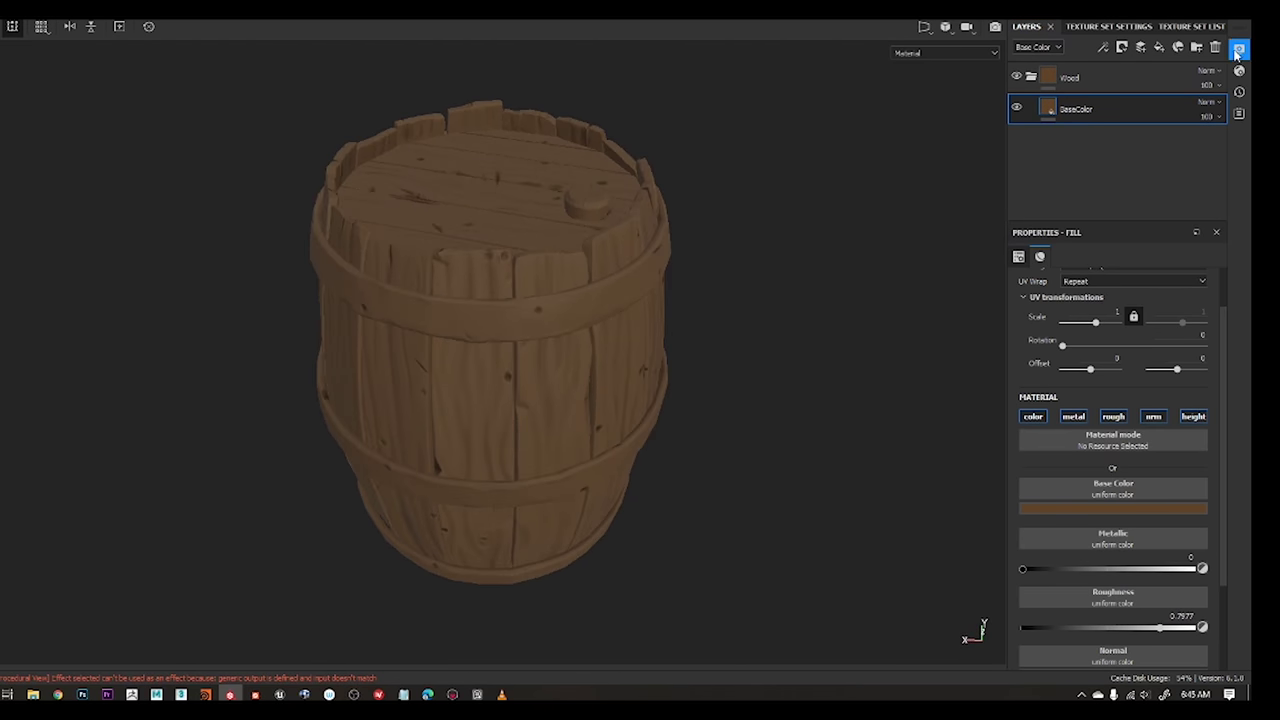
{"action": "left_click", "coordinate": [1100, 508]}
{"action": "left_click", "coordinate": [1117, 609]}
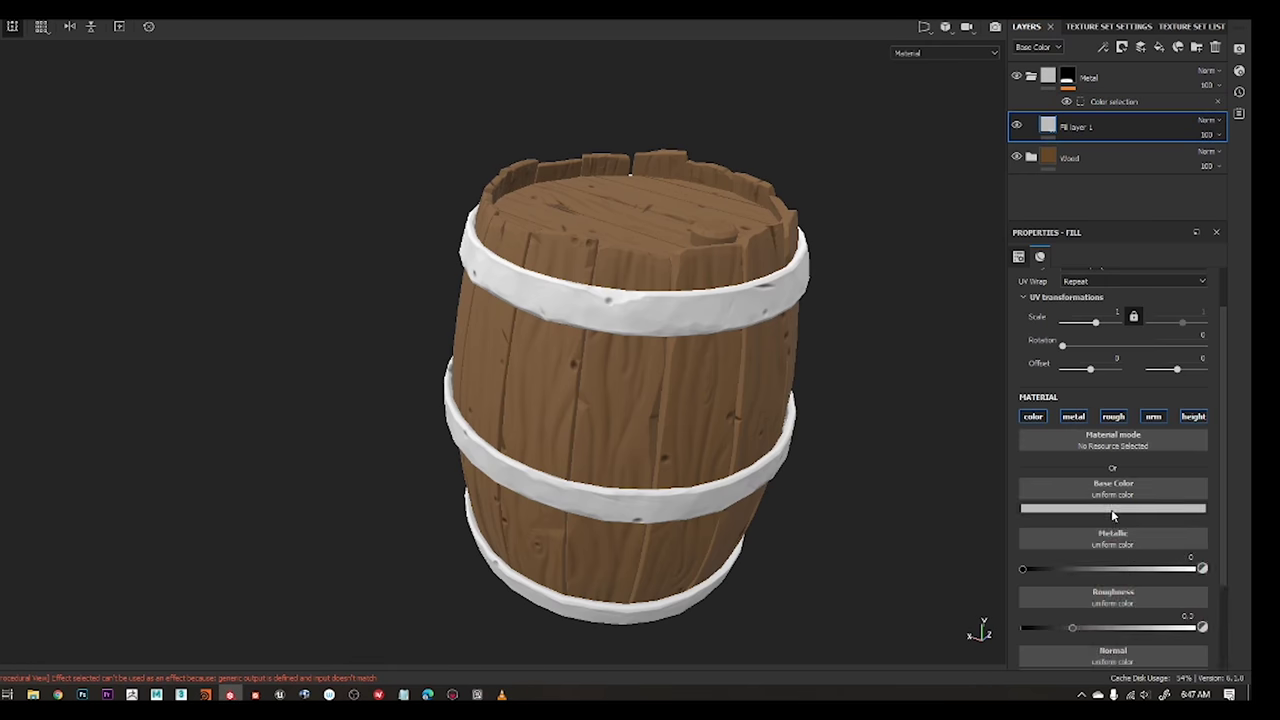
Zoom in on the barrel's top rim and duplicate the BaseColor layer
{"action": "scroll", "coordinate": [731, 263], "scroll_direction": "up", "scroll_amount": 5}
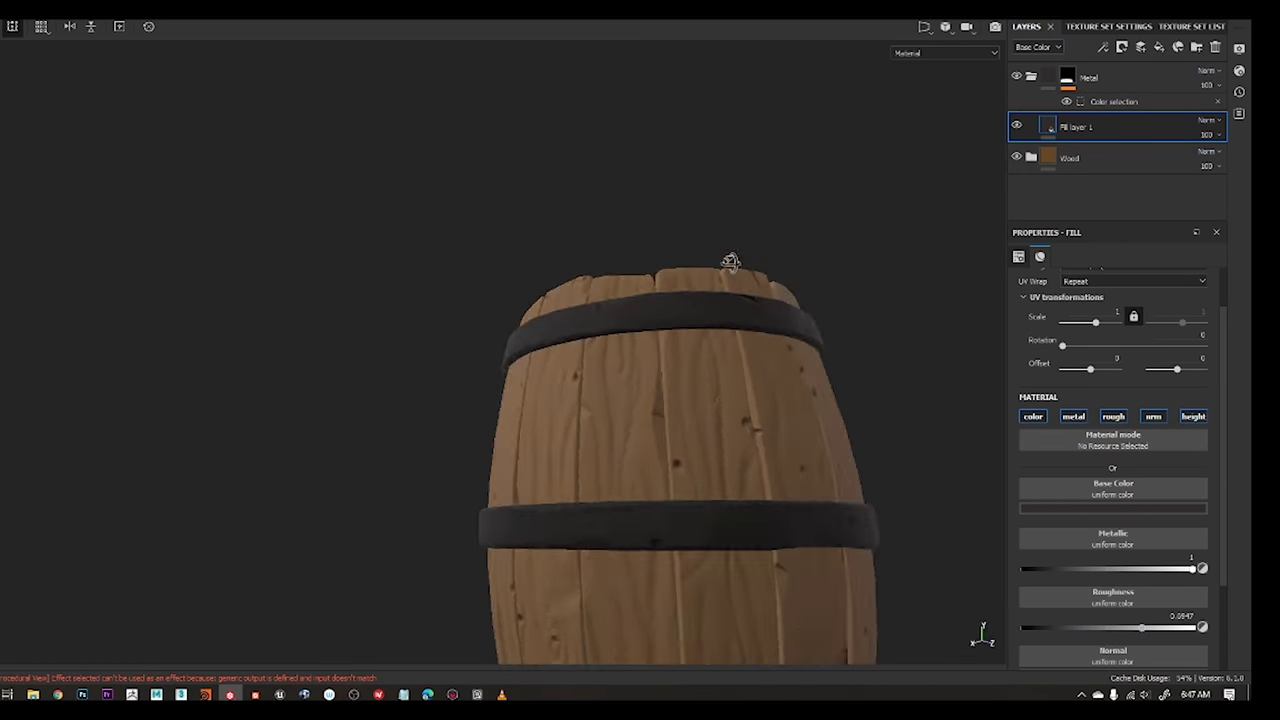
{"action": "left_click_drag", "start_coordinate": [731, 263], "coordinate": [680, 268], "text": "alt"}
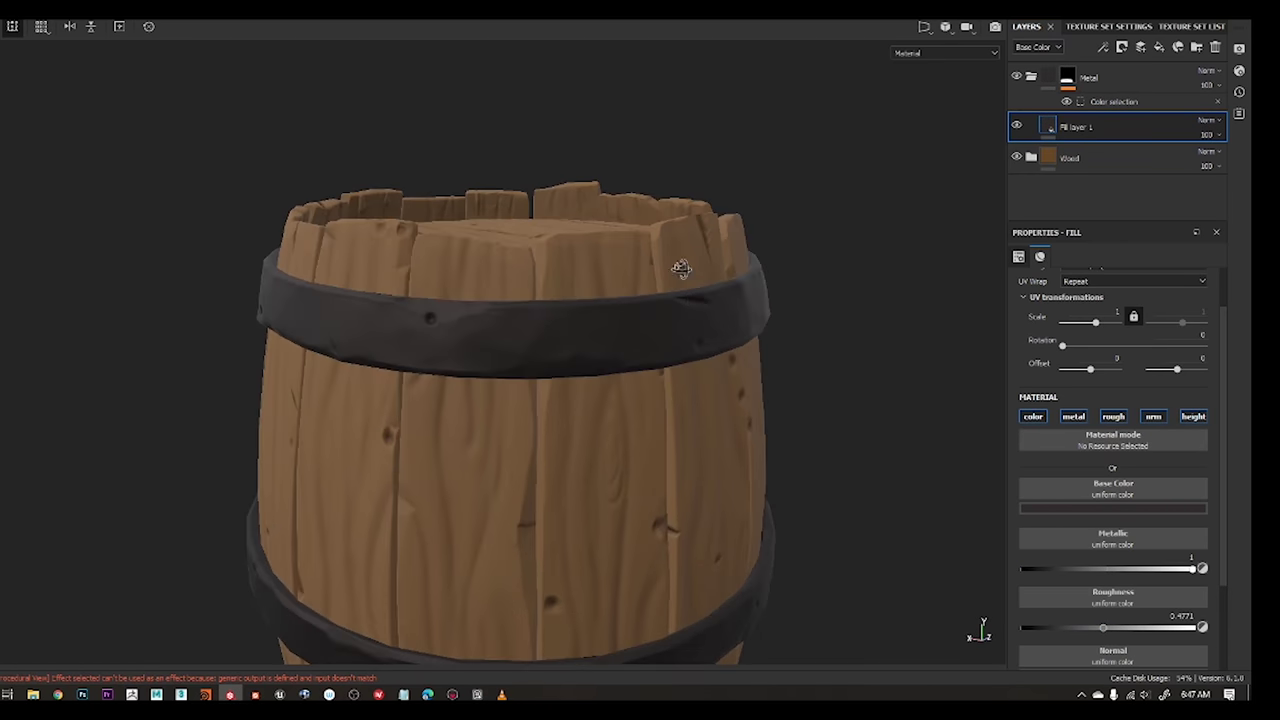
{"action": "scroll", "coordinate": [680, 268], "scroll_direction": "down", "scroll_amount": 5}
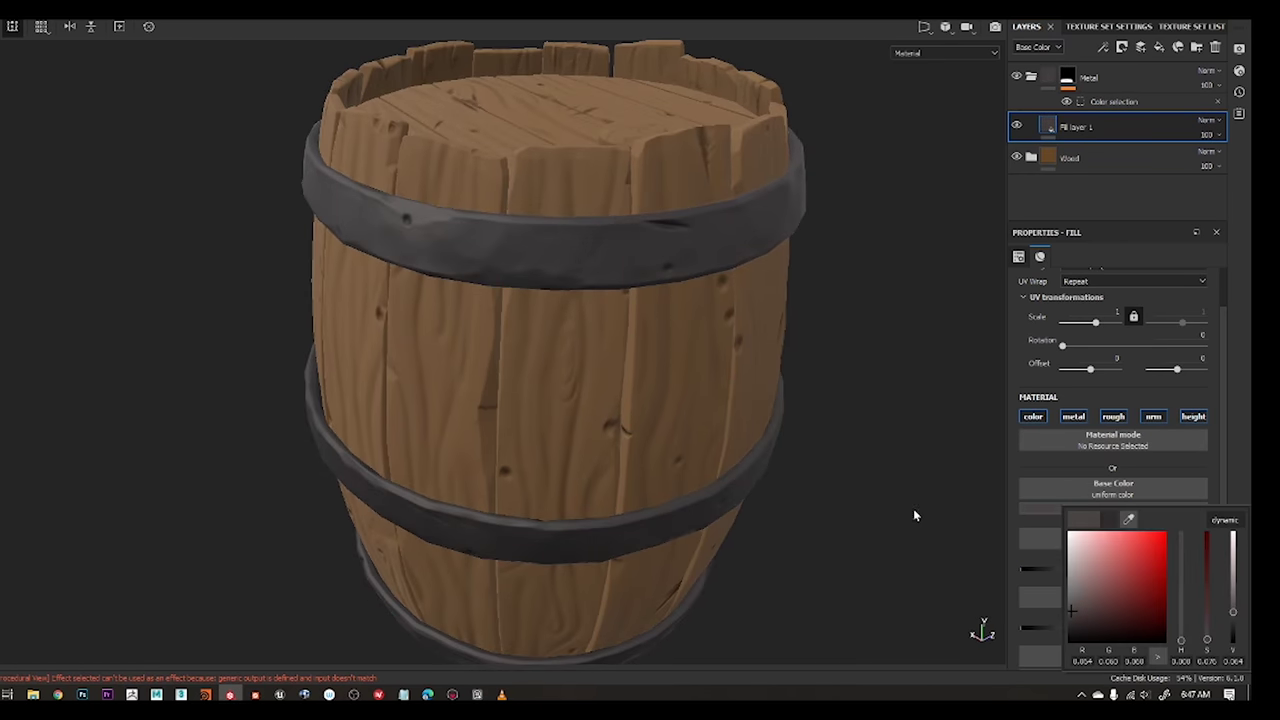
{"action": "key", "text": "ctrl+v"}
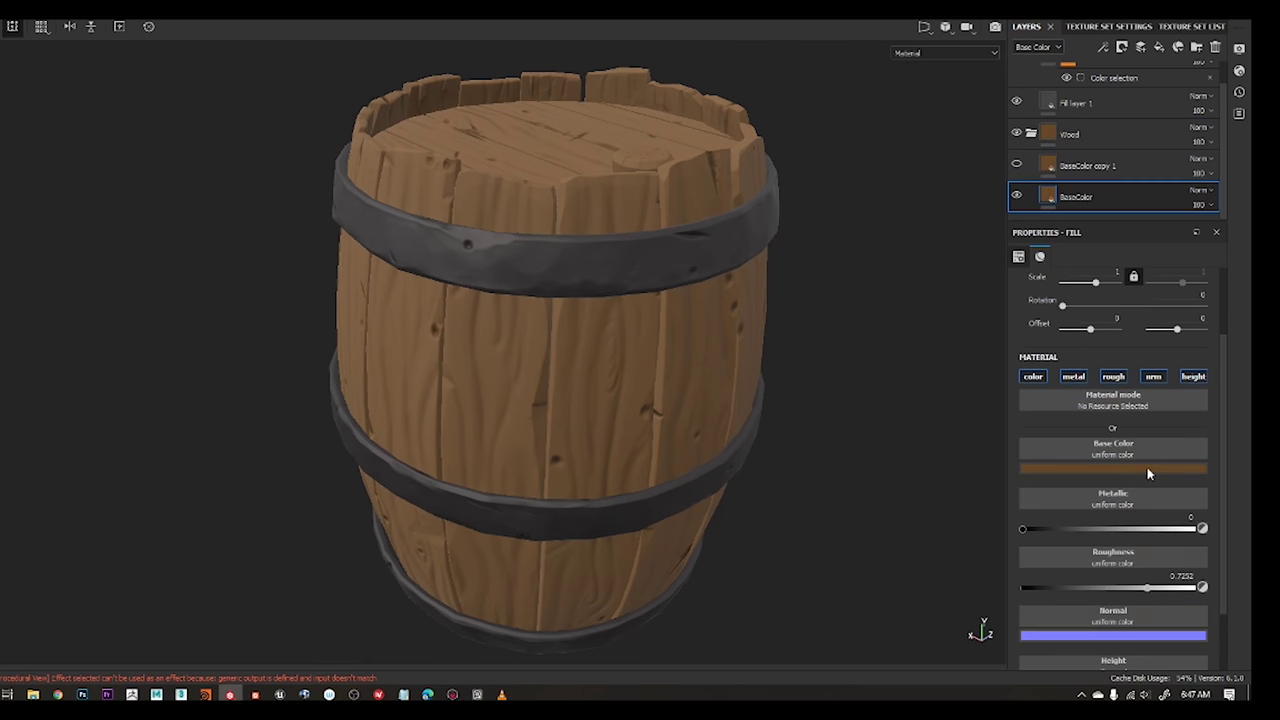
Rename the copied layer to Var01, make it light brown, and hide it
{"action": "key", "text": "f"}
{"action": "double_click", "coordinate": [1090, 165]}
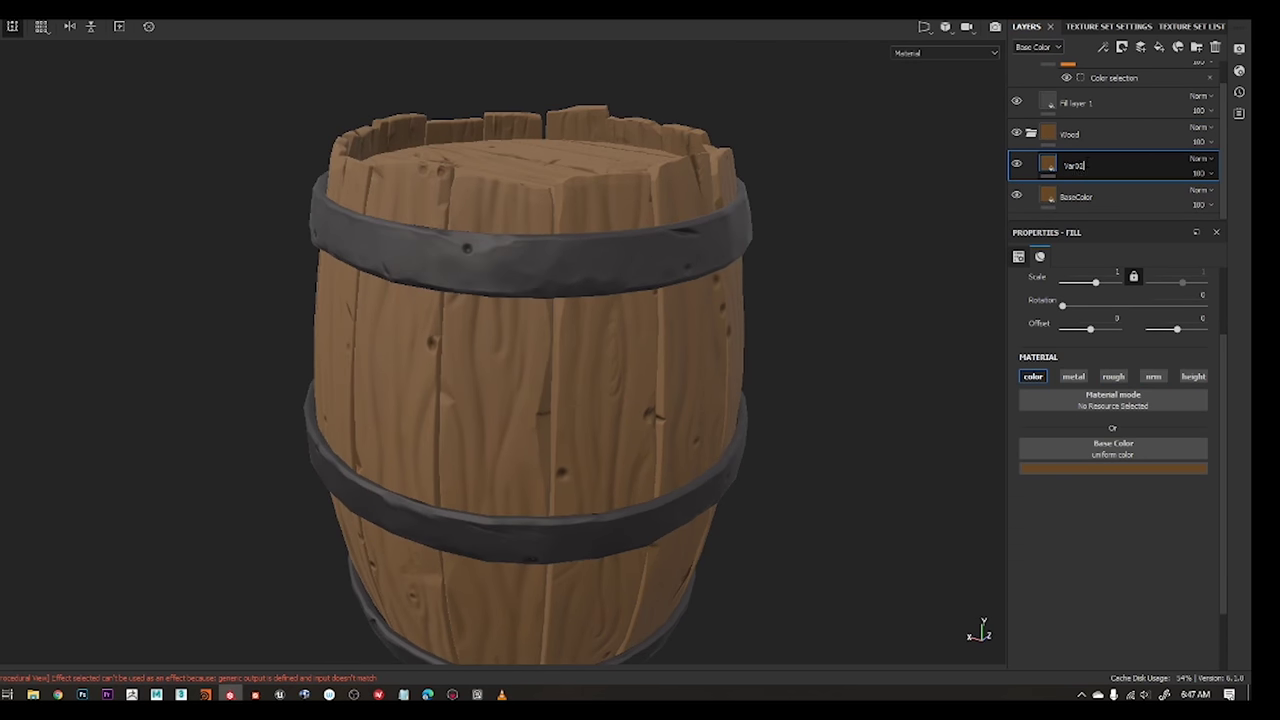
{"action": "type", "text": "1"}
{"action": "key", "text": "Return"}
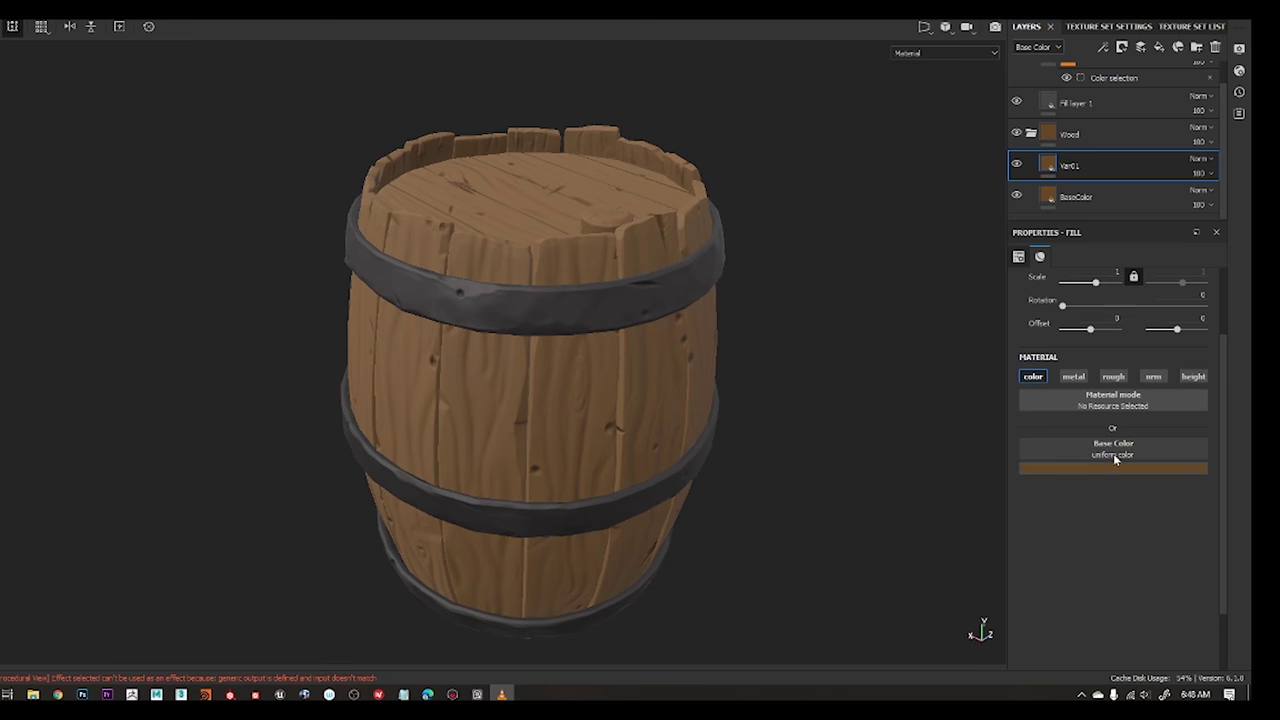
{"action": "left_click", "coordinate": [1113, 467]}
{"action": "left_click", "coordinate": [1108, 537]}
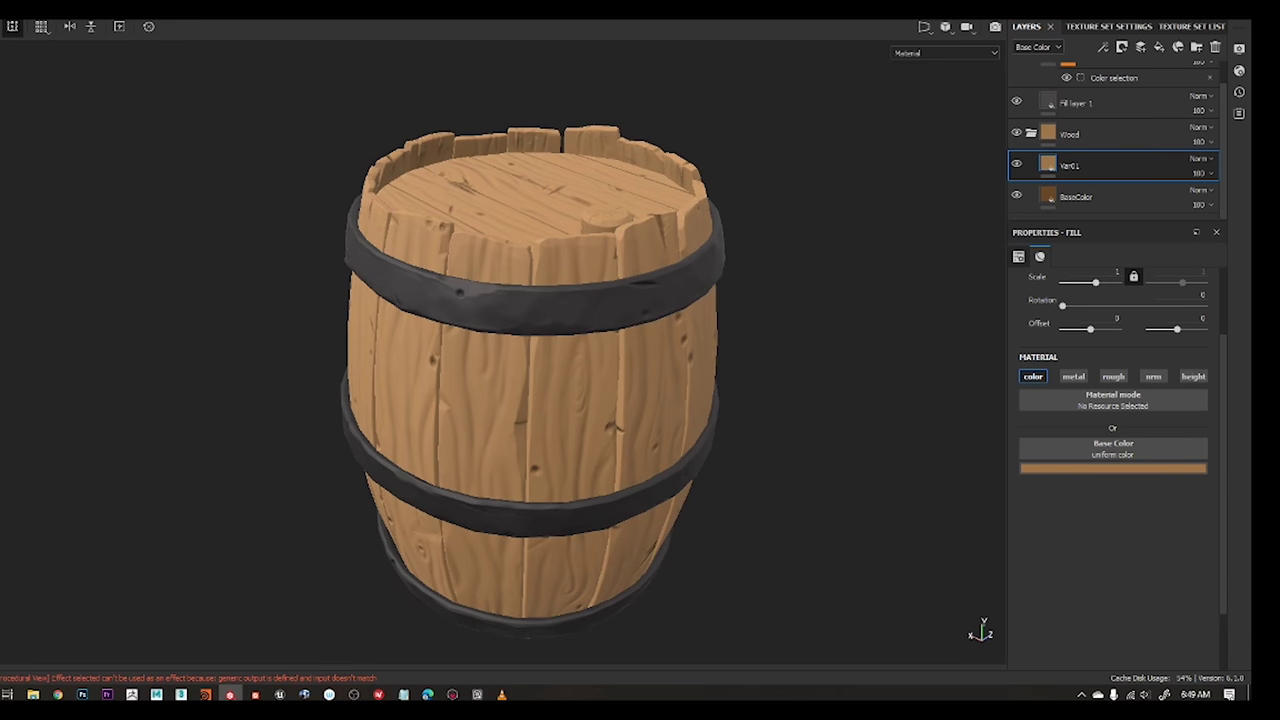
{"action": "left_click", "coordinate": [1016, 164]}
{"action": "type", "text": "edges"}
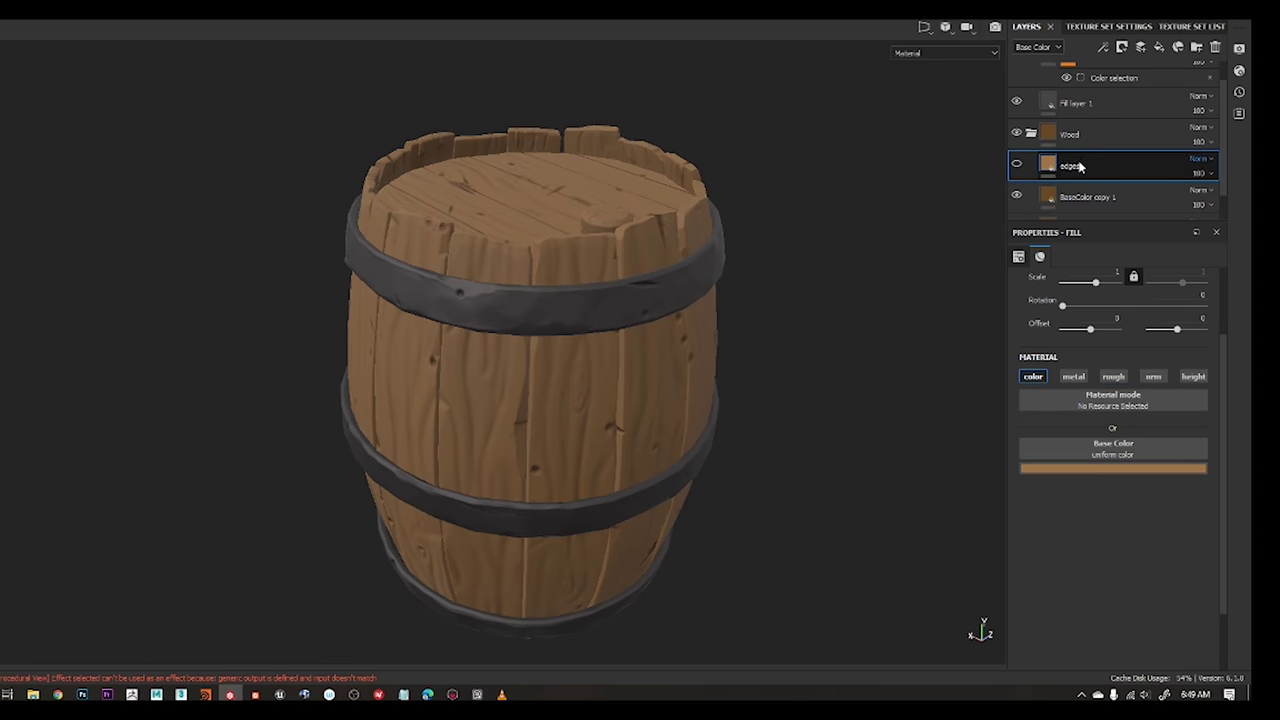
Make BaseColor copy 1 dark brown with a black mask filled by Brush Paint Fluid
{"action": "left_click", "coordinate": [1087, 197]}
{"action": "left_click", "coordinate": [1113, 467]}
{"action": "left_click", "coordinate": [1123, 571]}
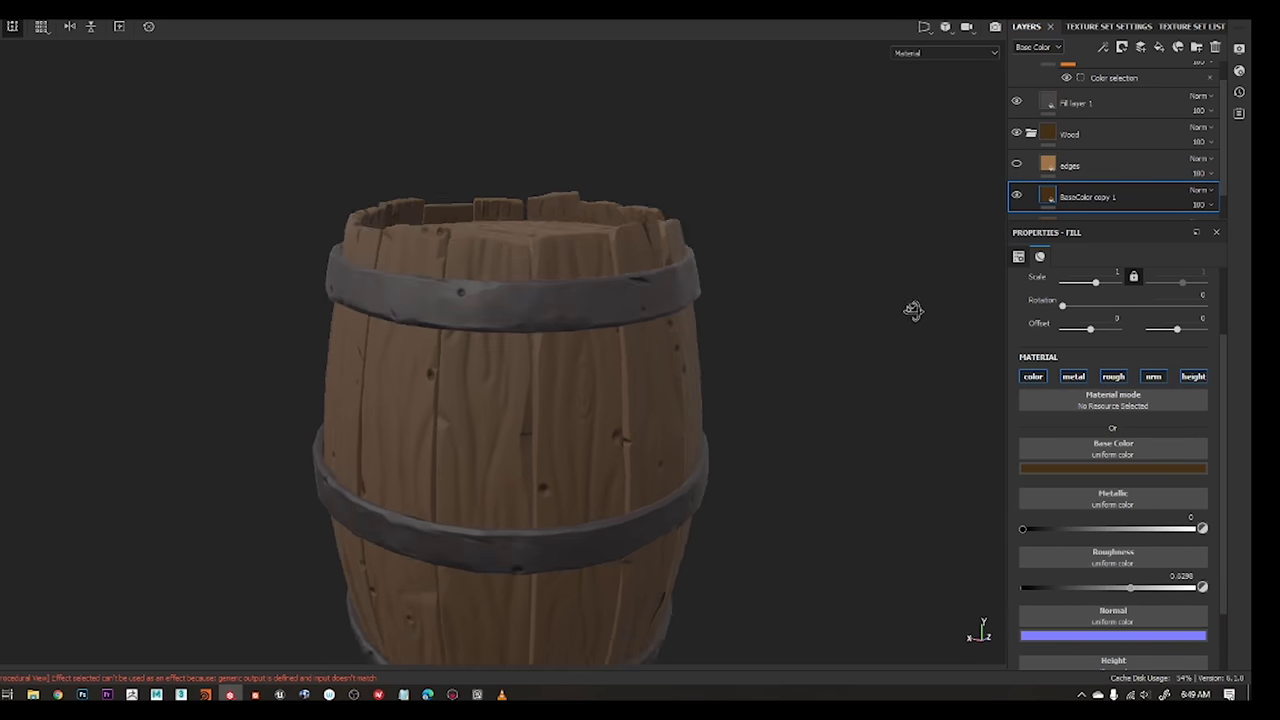
{"action": "left_click", "coordinate": [1122, 47]}
{"action": "left_click", "coordinate": [1149, 78]}
{"action": "left_click", "coordinate": [1103, 47]}
{"action": "left_click", "coordinate": [1113, 374]}
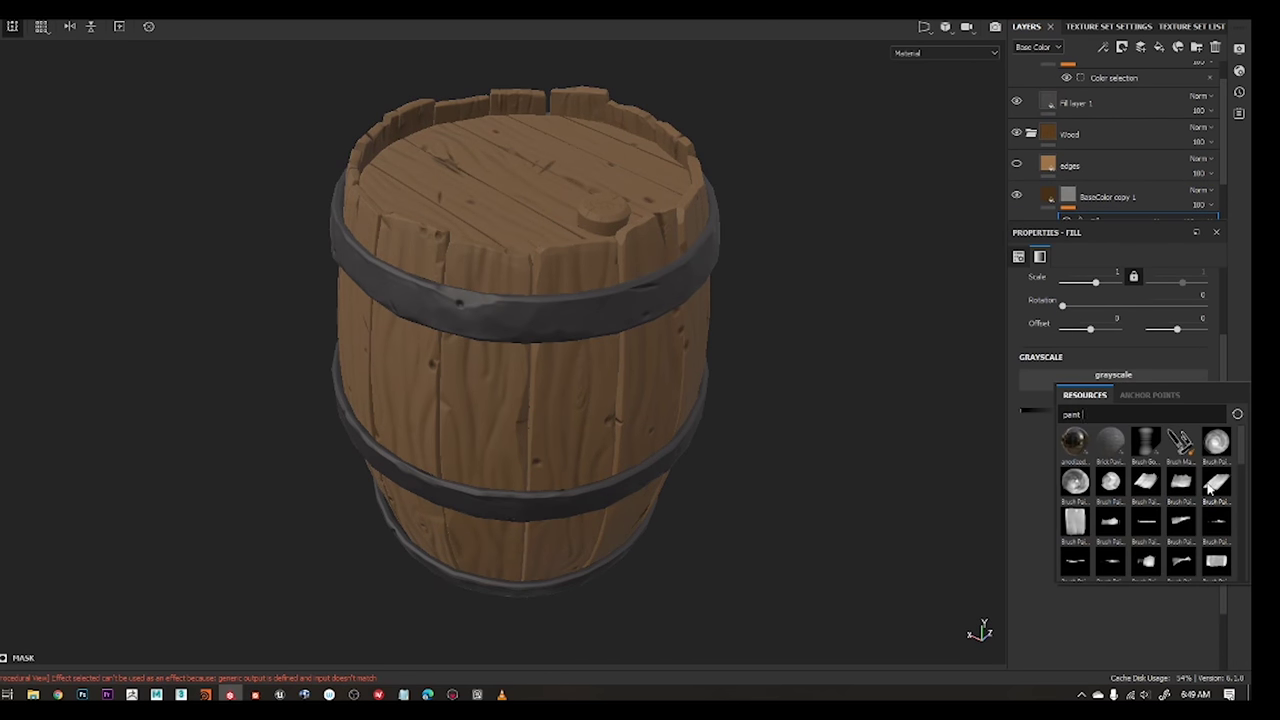
{"action": "left_click", "coordinate": [1074, 520]}
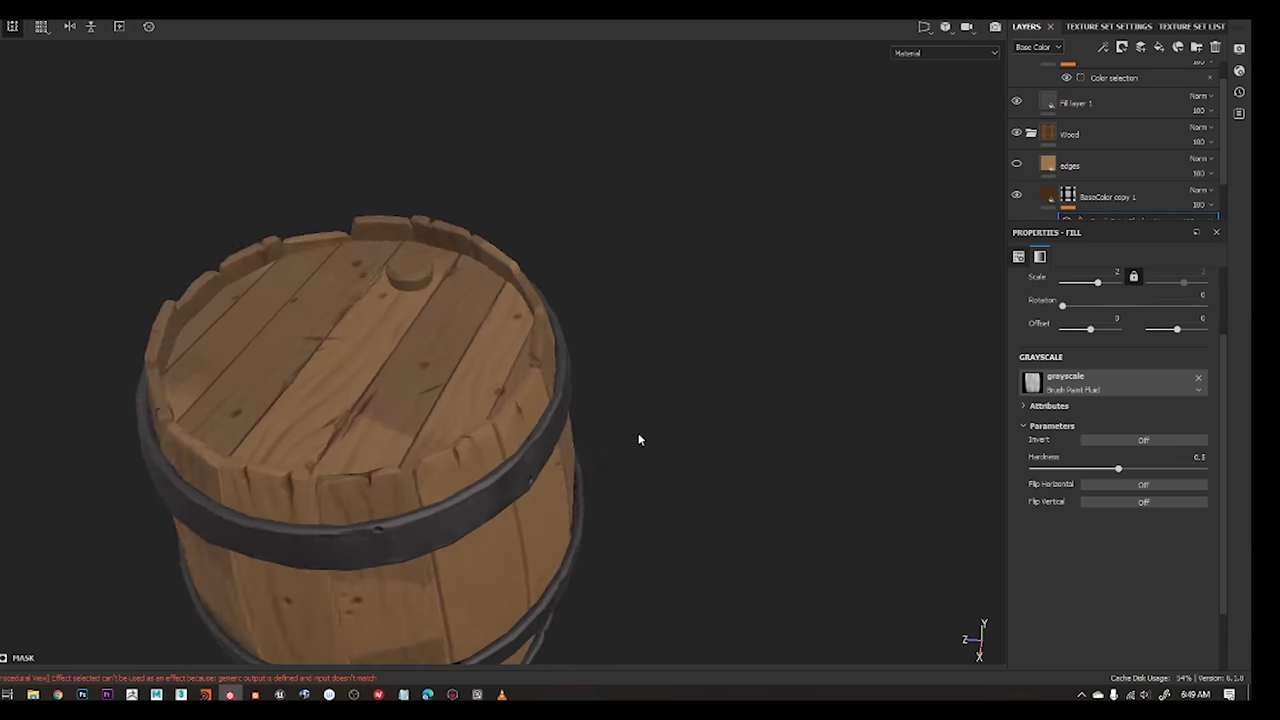
{"action": "left_click_drag", "start_coordinate": [637, 437], "coordinate": [1133, 215], "text": "alt"}
Add a Blur filter to the mask, set opacity to 73, and move BaseColor above the copy
{"action": "left_click", "coordinate": [1104, 47]}
{"action": "left_click", "coordinate": [1140, 161]}
{"action": "left_click", "coordinate": [1117, 277]}
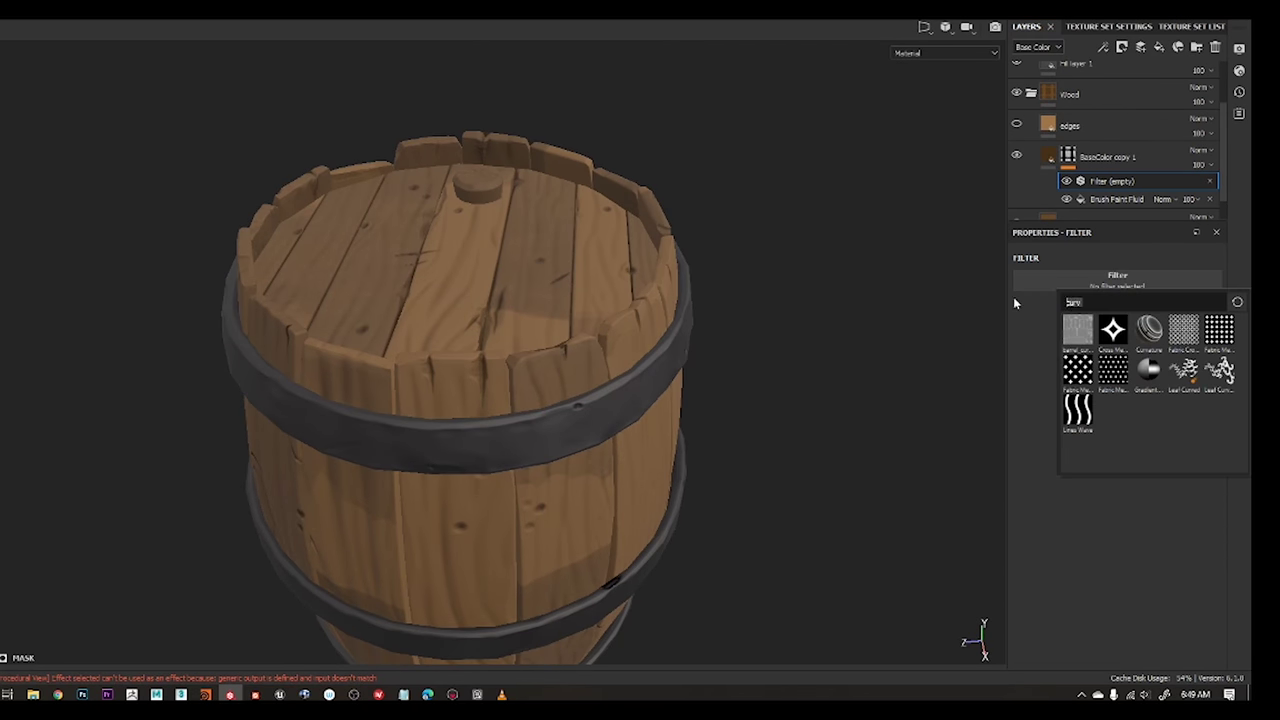
{"action": "type", "text": "blur"}
{"action": "left_click", "coordinate": [1078, 330]}
{"action": "left_click_drag", "start_coordinate": [700, 350], "coordinate": [566, 277], "text": "alt"}
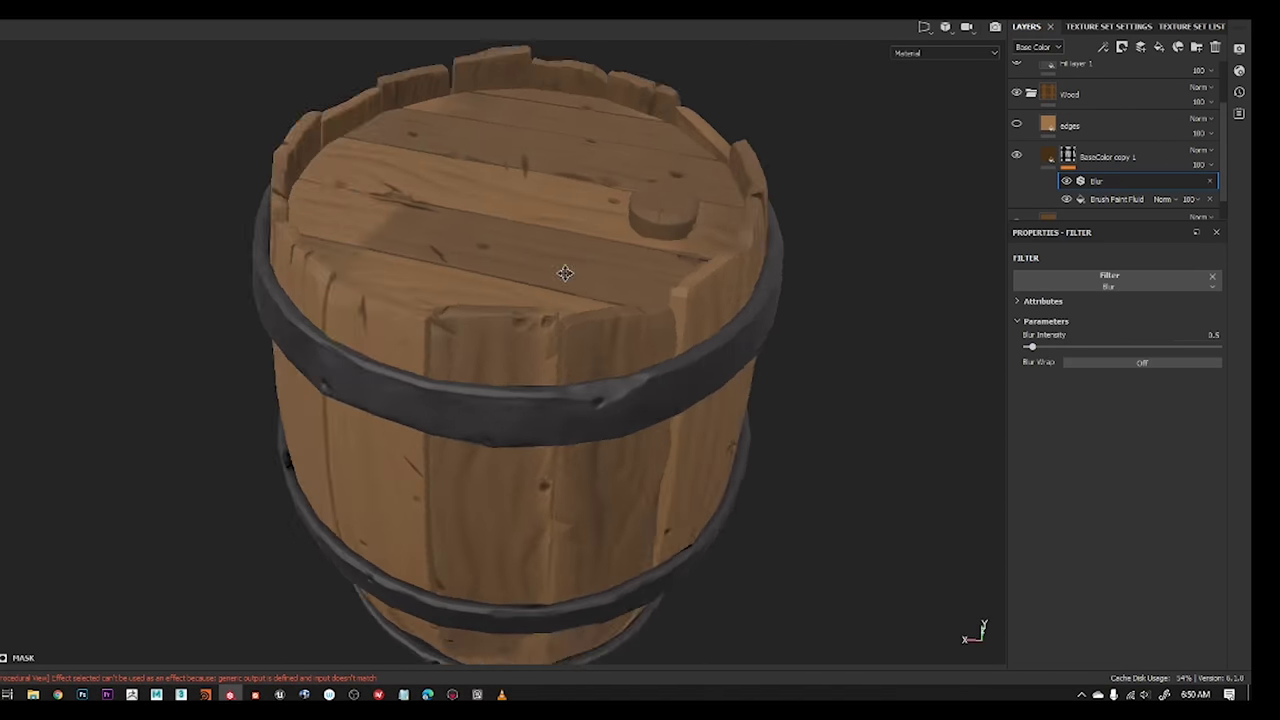
{"action": "left_click_drag", "start_coordinate": [1200, 185], "coordinate": [1230, 197]}
{"action": "mouse_move", "coordinate": [700, 400]}
{"action": "left_mouse_down", "text": "alt"}
{"action": "mouse_move", "coordinate": [608, 457]}
{"action": "mouse_move", "coordinate": [674, 423]}
{"action": "left_mouse_up", "text": "alt"}
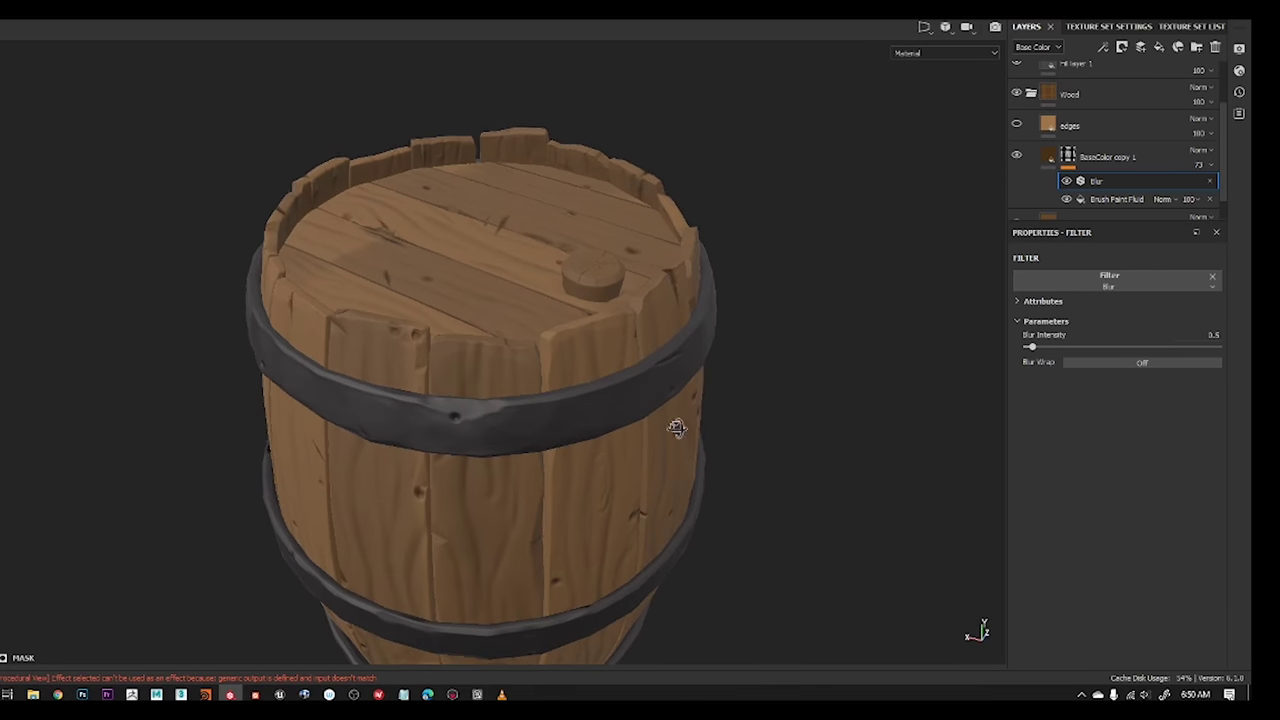
{"action": "left_click", "coordinate": [1100, 205]}
{"action": "left_click_drag", "start_coordinate": [1100, 205], "coordinate": [1080, 132]}
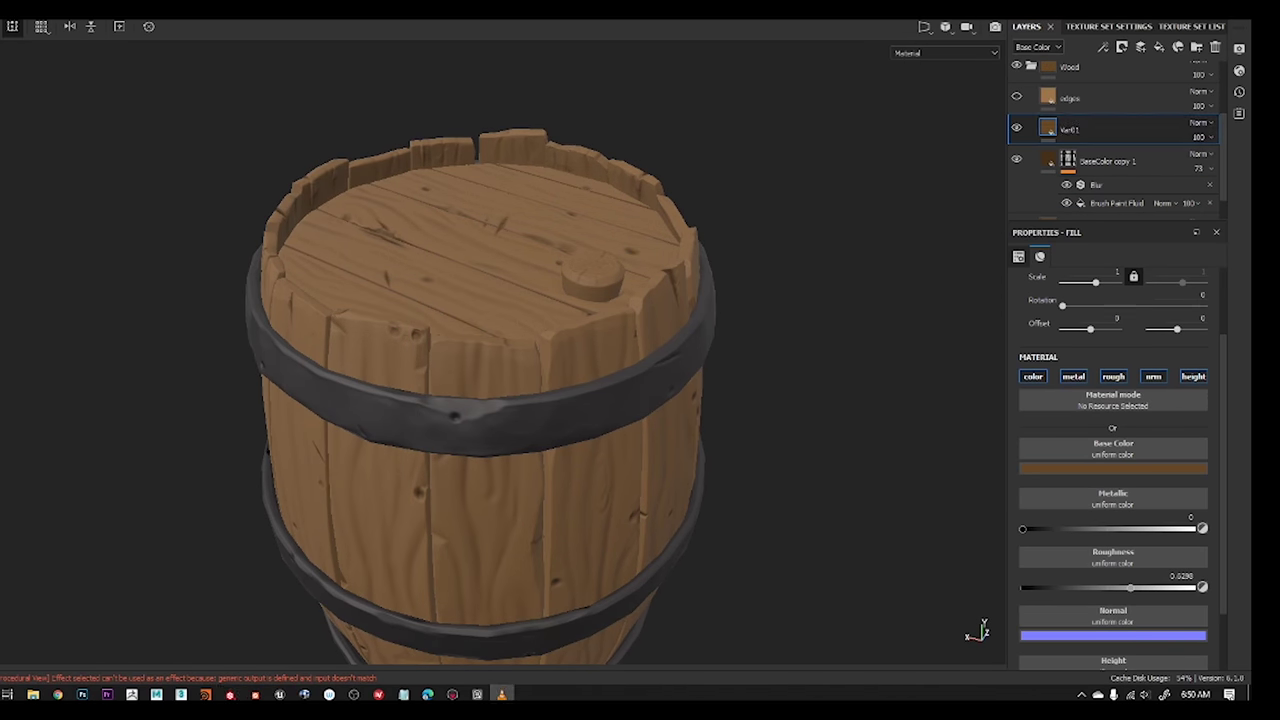
Make the edges layer visible, expand its mask effects, and get a close top view of the lid
{"action": "left_click", "coordinate": [1067, 97]}
{"action": "left_click", "coordinate": [1047, 97]}
{"action": "left_click", "coordinate": [1067, 97]}
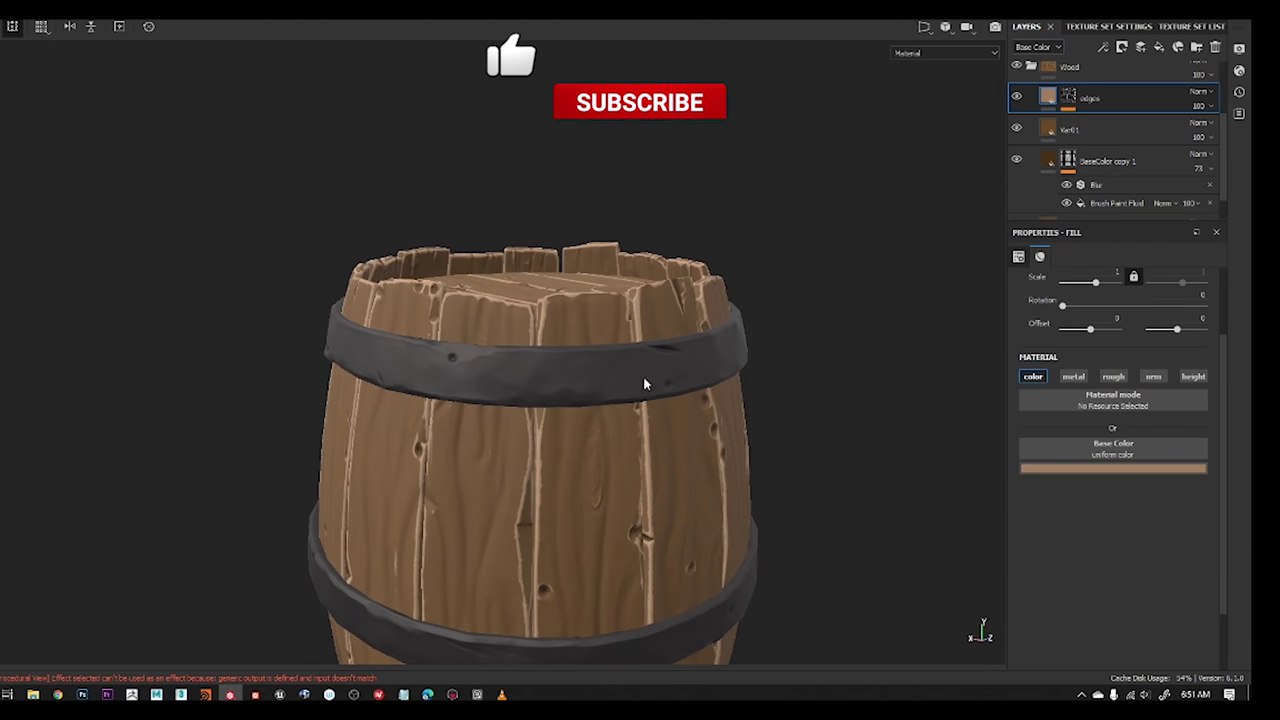
{"action": "left_click_drag", "start_coordinate": [683, 433], "coordinate": [543, 371], "text": "alt"}
{"action": "right_click_drag", "start_coordinate": [543, 371], "coordinate": [666, 283], "text": "alt"}
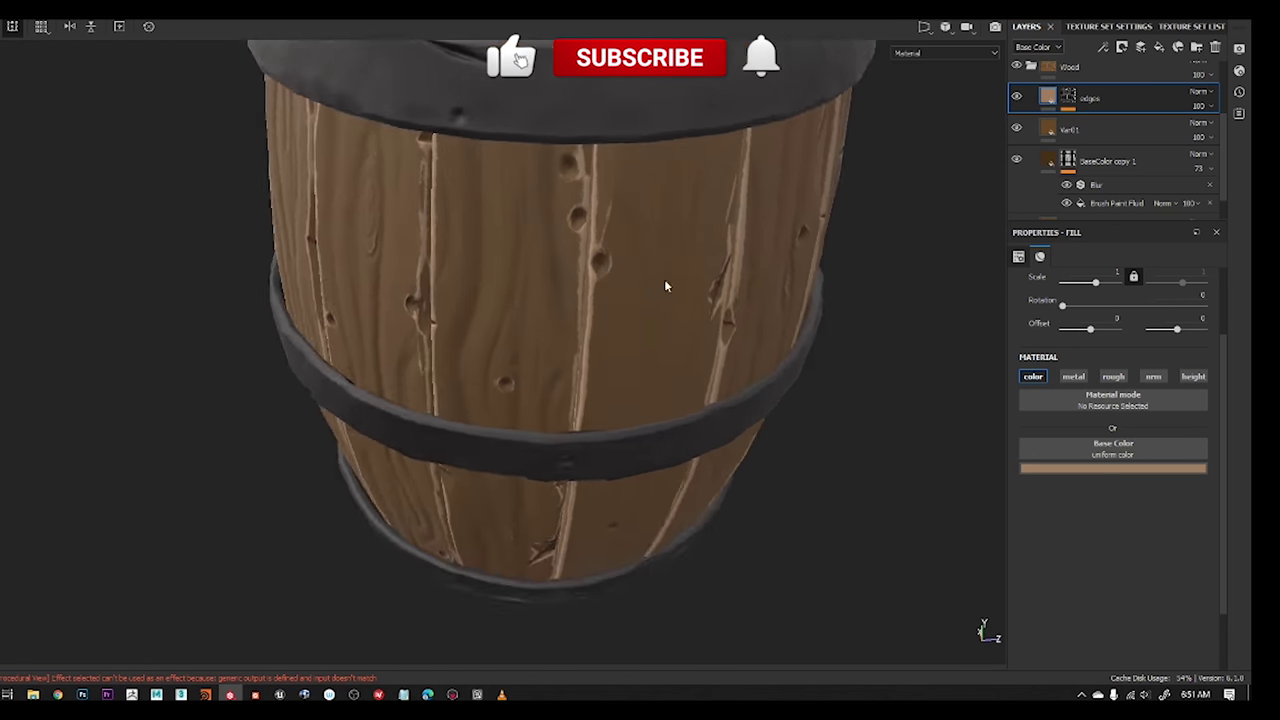
{"action": "mouse_move", "coordinate": [666, 283]}
{"action": "left_mouse_down", "text": "alt"}
{"action": "mouse_move", "coordinate": [606, 357]}
{"action": "mouse_move", "coordinate": [525, 398]}
{"action": "left_mouse_up", "text": "alt"}
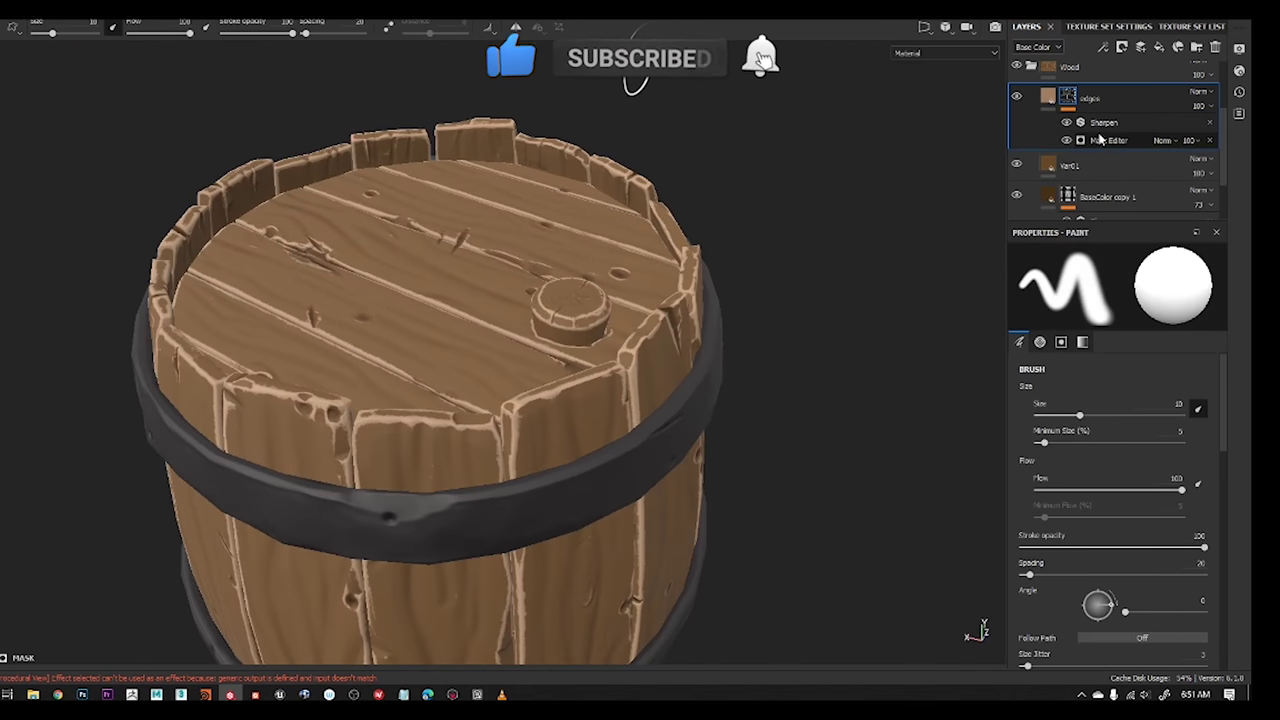
Adjust the Mask Editor's ambient occlusion, curvature, thickness and texture amounts to trace the plank edges
{"action": "left_click_drag", "start_coordinate": [1193, 520], "coordinate": [1110, 520]}
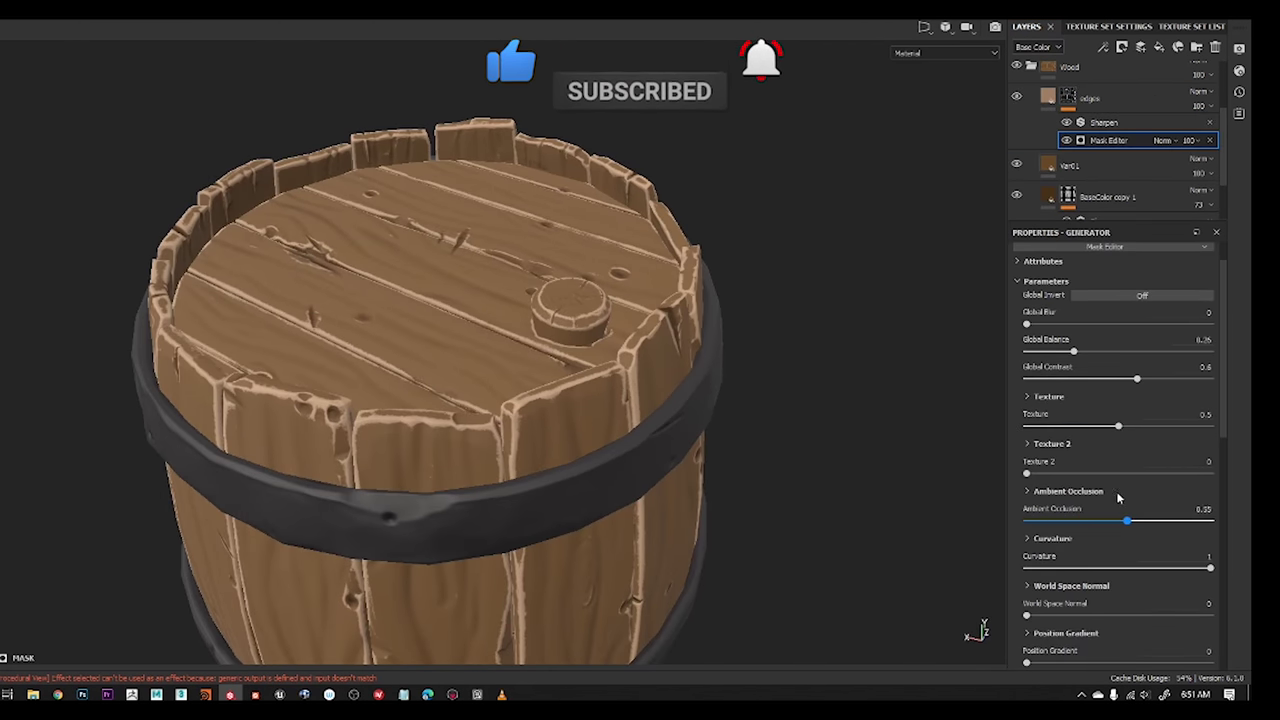
{"action": "left_click_drag", "start_coordinate": [1210, 567], "coordinate": [1191, 567]}
{"action": "scroll", "coordinate": [594, 340], "scroll_direction": "up", "scroll_amount": 2}
{"action": "scroll", "coordinate": [1110, 450], "scroll_direction": "down", "scroll_amount": 1}
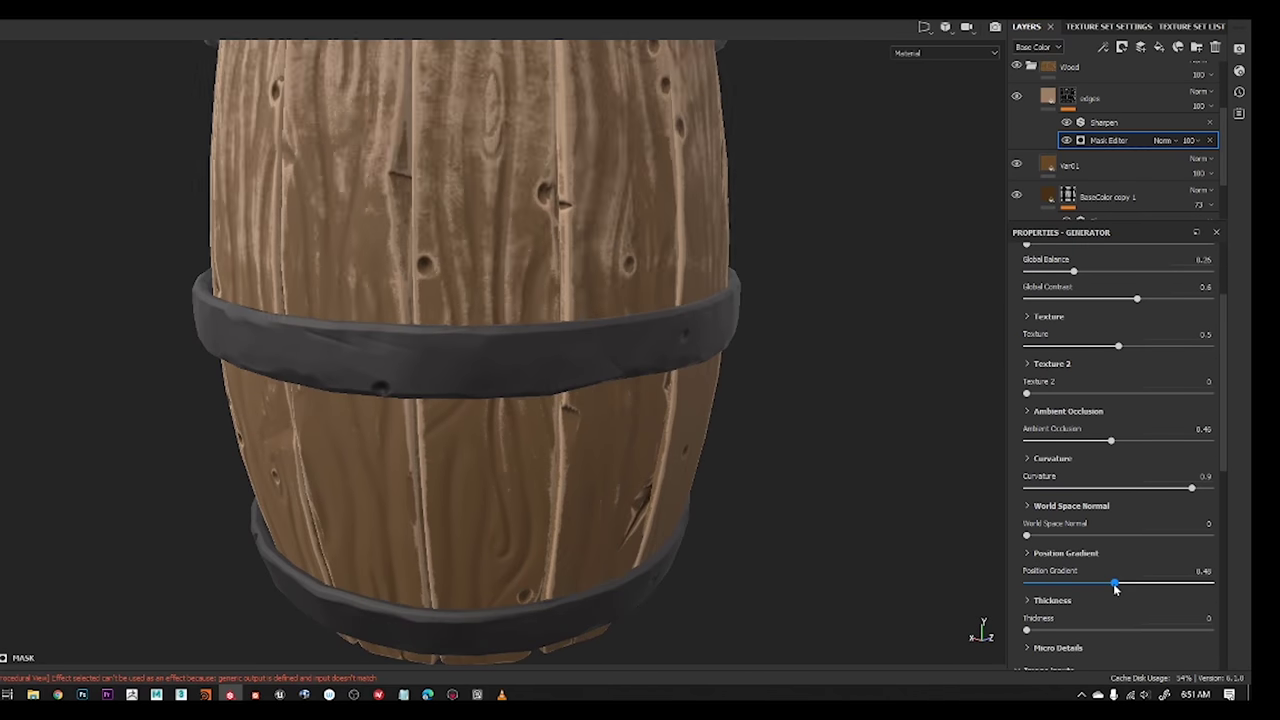
{"action": "left_click_drag", "start_coordinate": [1026, 582], "coordinate": [1055, 578]}
{"action": "left_click_drag", "start_coordinate": [1113, 630], "coordinate": [1035, 628]}
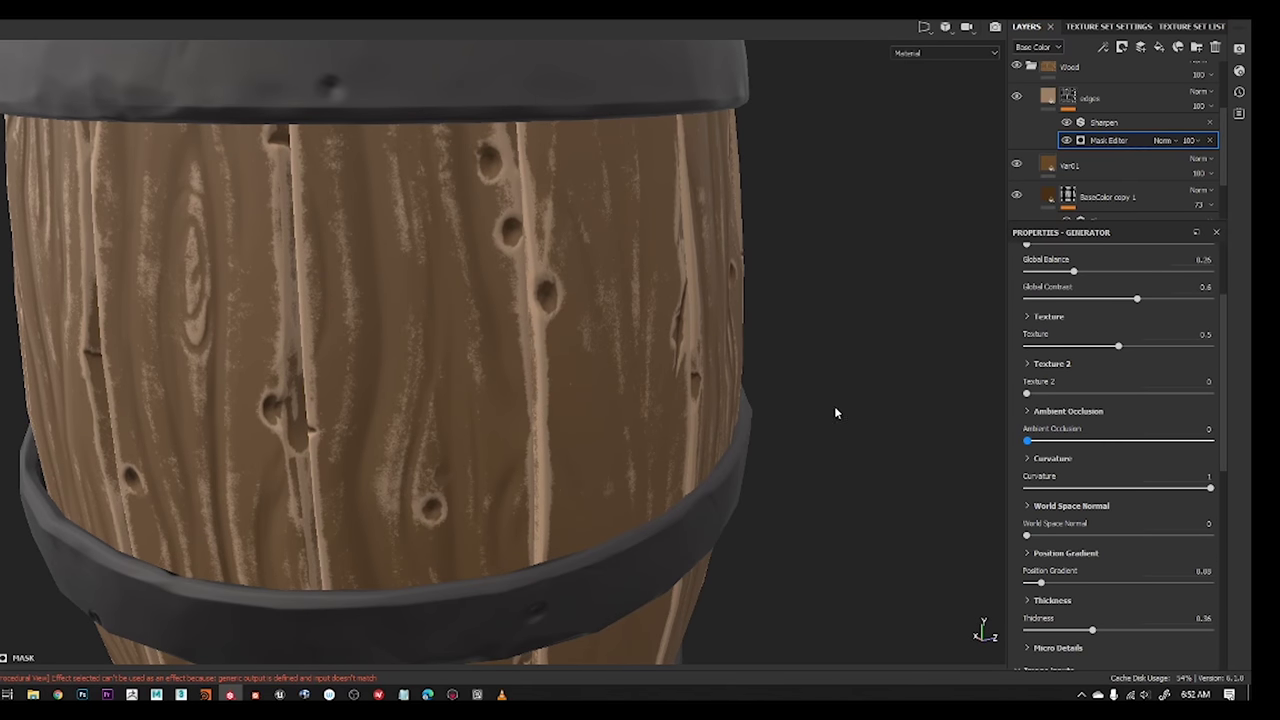
{"action": "left_click_drag", "start_coordinate": [1143, 349], "coordinate": [1108, 350]}
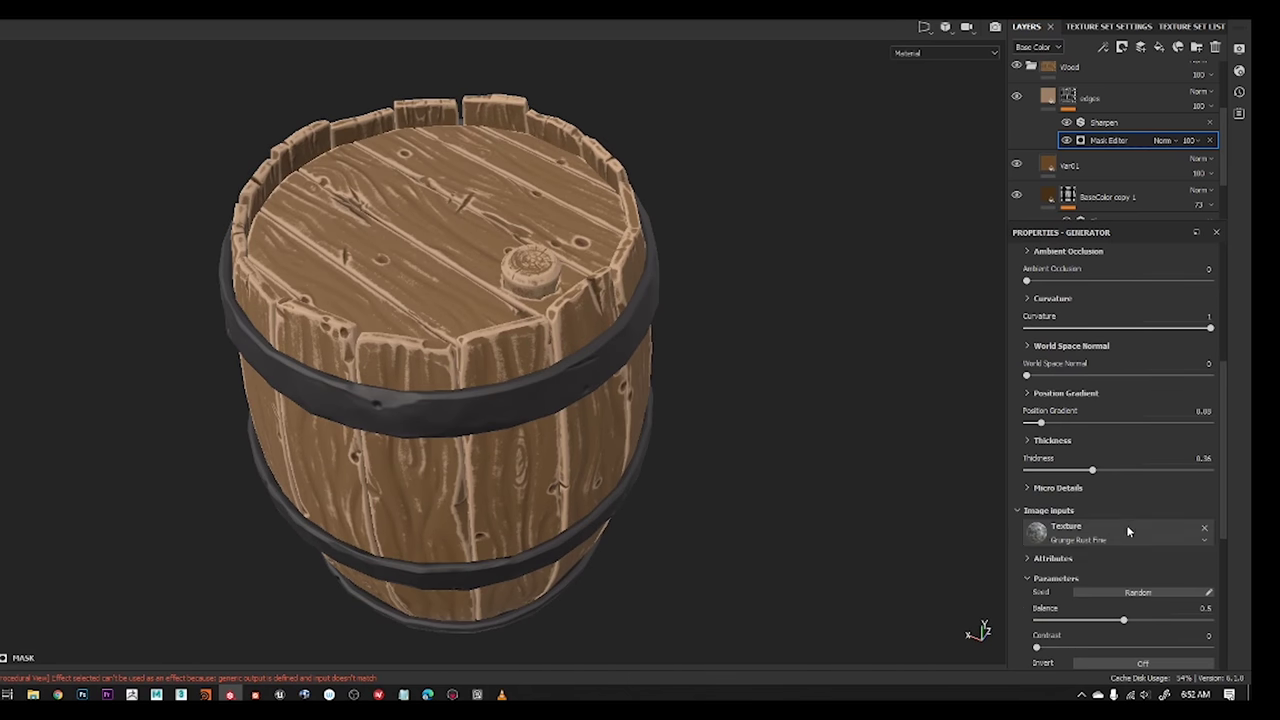
{"action": "left_click_drag", "start_coordinate": [560, 420], "coordinate": [490, 435], "text": "alt"}
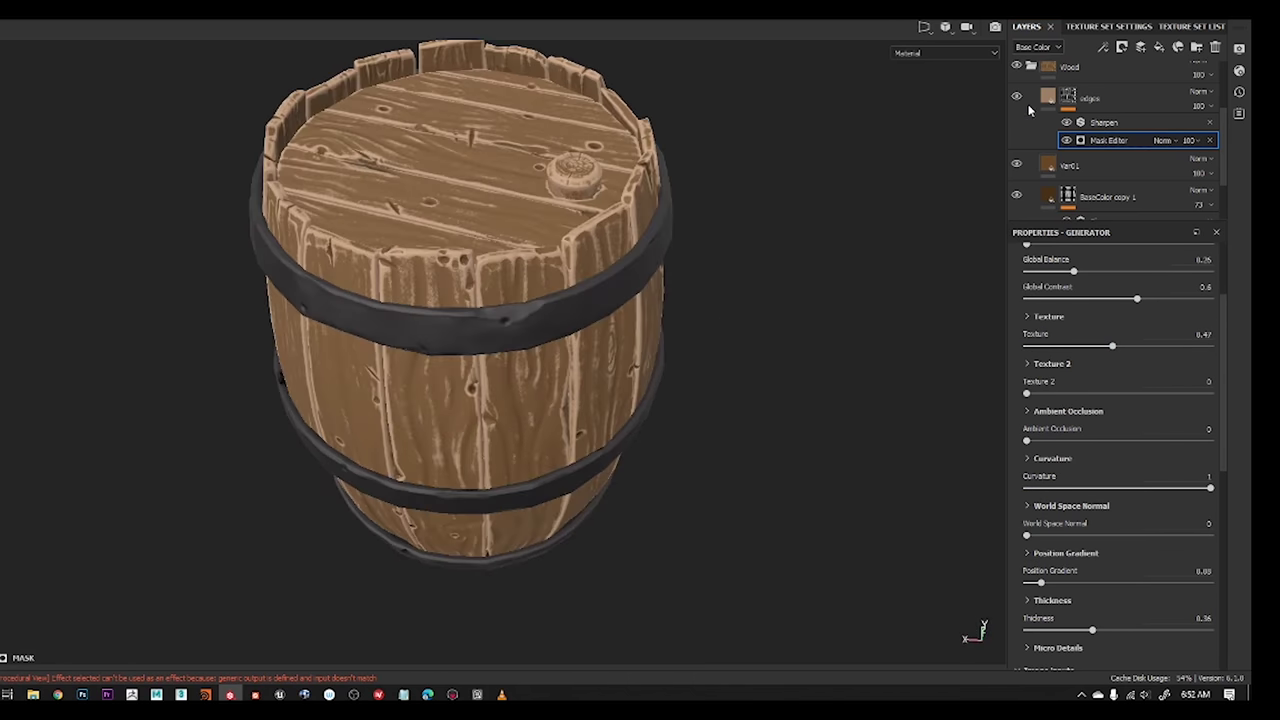
Give Var01 a black mask with a Curvature generator
{"action": "left_click", "coordinate": [1150, 468]}
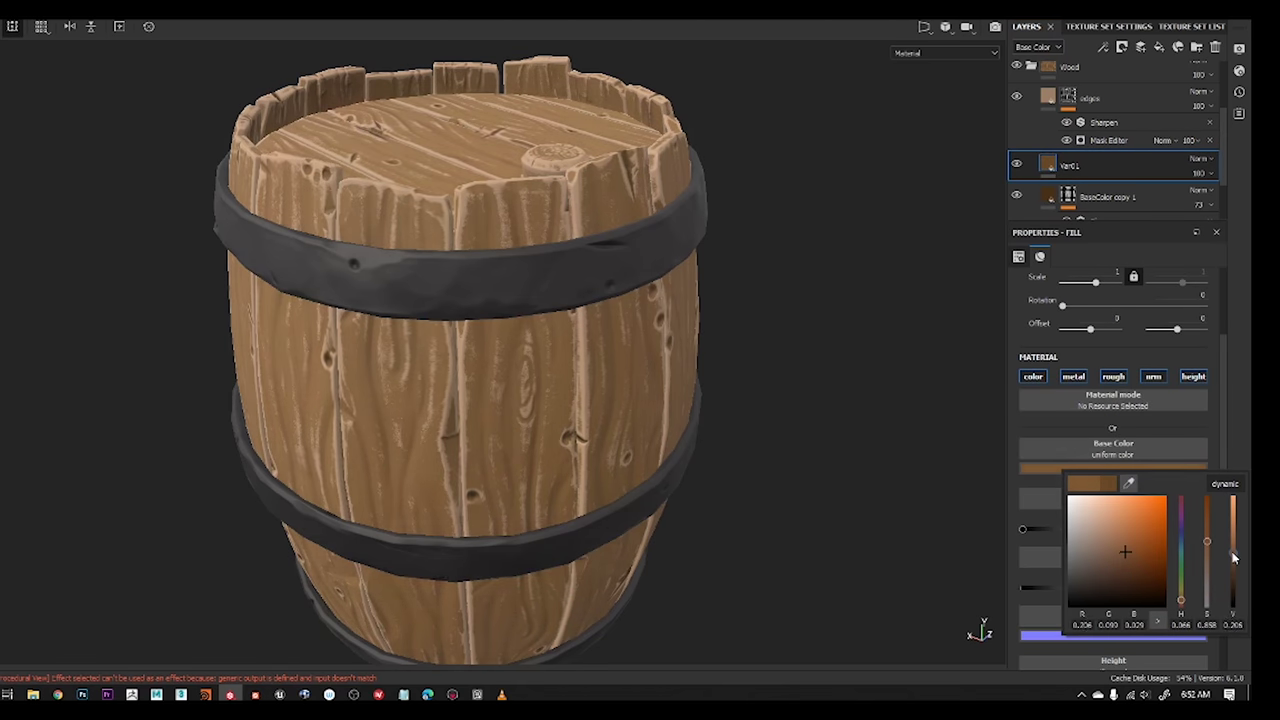
{"action": "left_click", "coordinate": [1103, 47]}
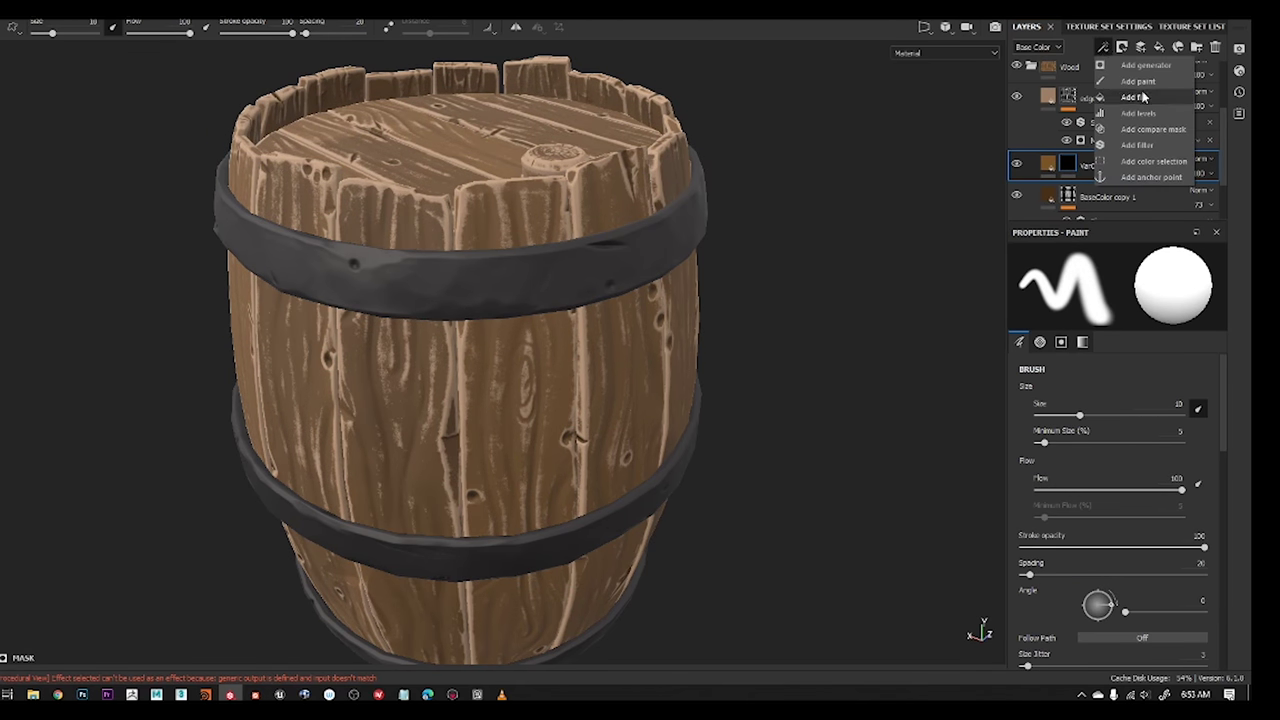
{"action": "left_click", "coordinate": [1145, 64]}
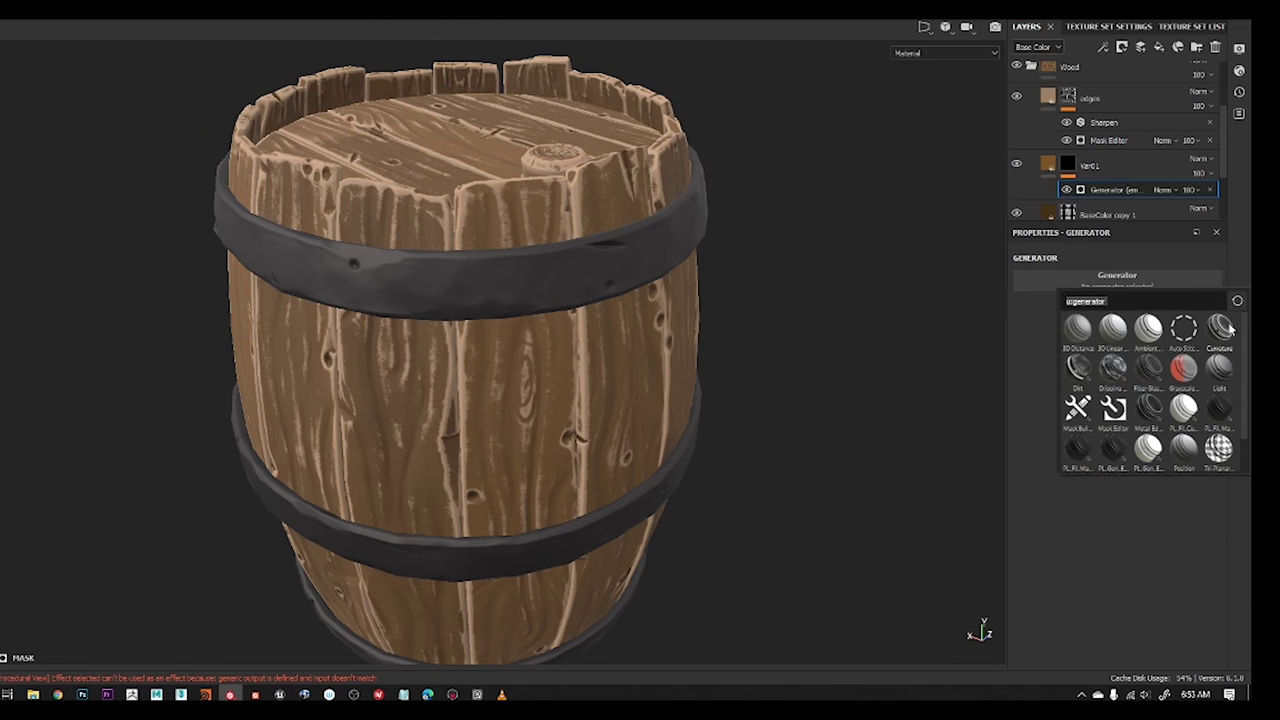
{"action": "left_click", "coordinate": [1100, 335]}
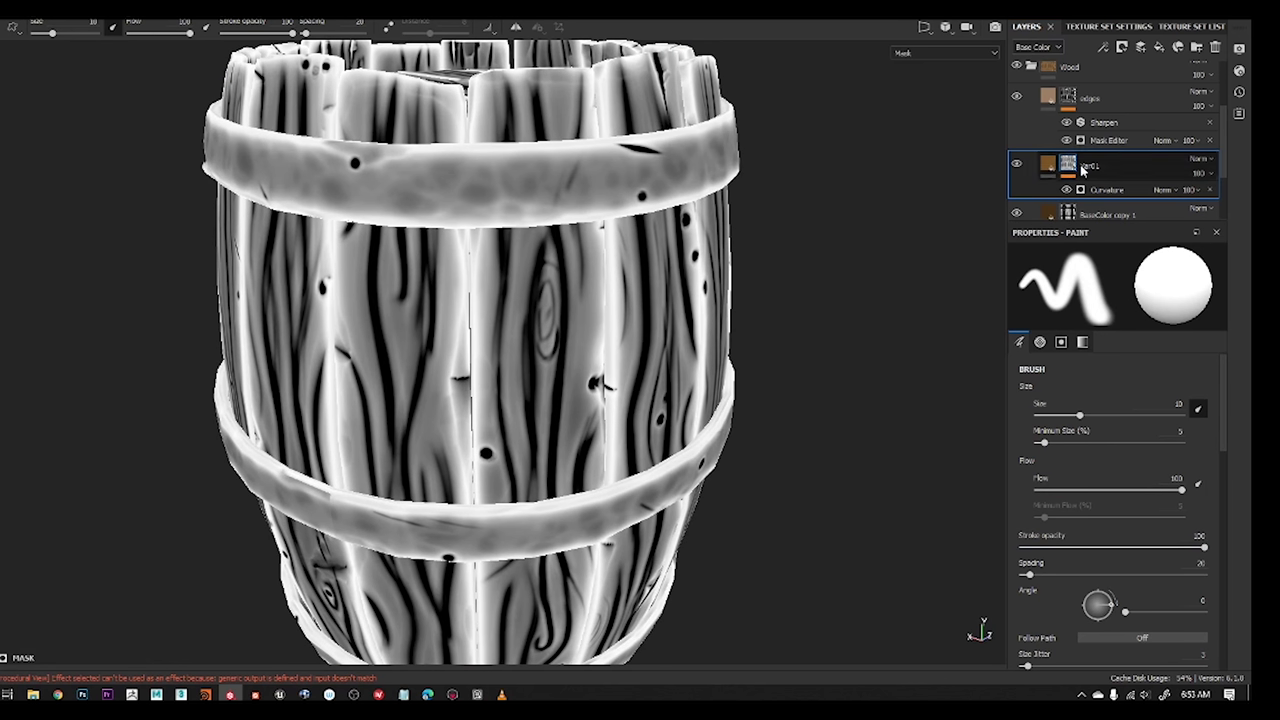
{"action": "left_click", "coordinate": [1100, 189]}
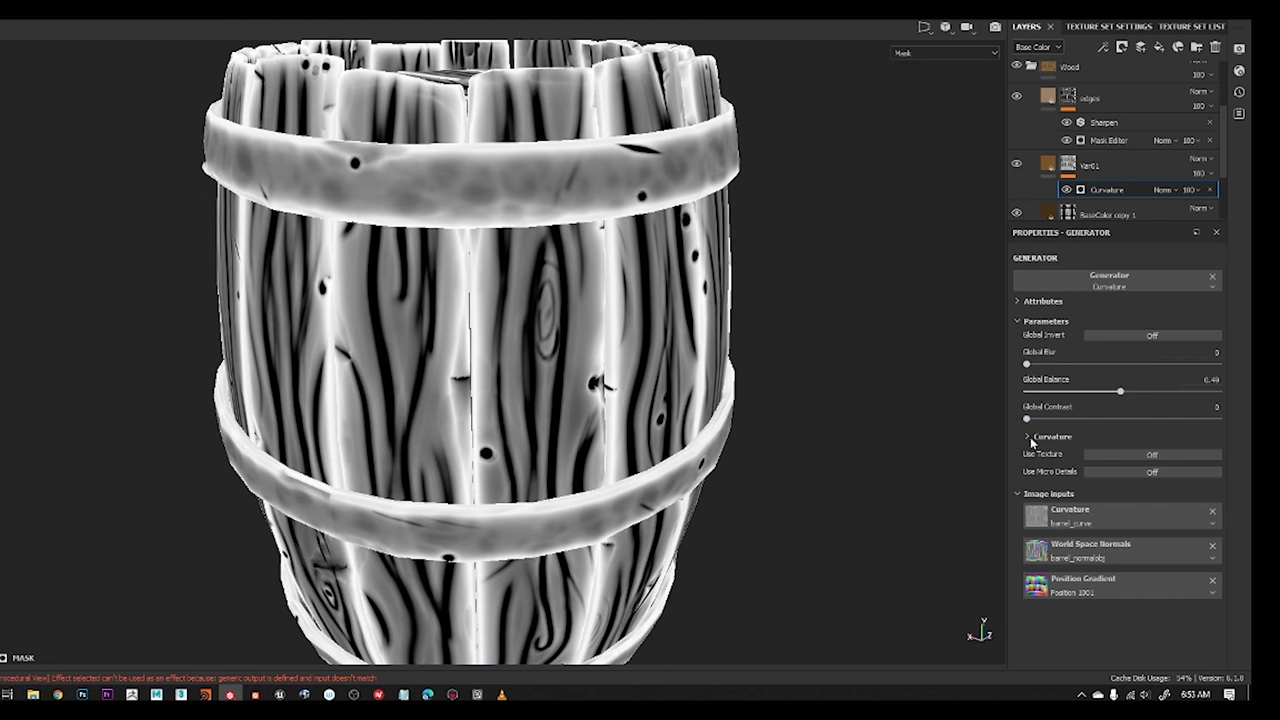
{"action": "left_click", "coordinate": [1031, 437]}
{"action": "left_click", "coordinate": [1031, 363]}
Return to Material view, orbit to the barrel top, and reopen Var01's base colour
{"action": "key", "text": "m"}
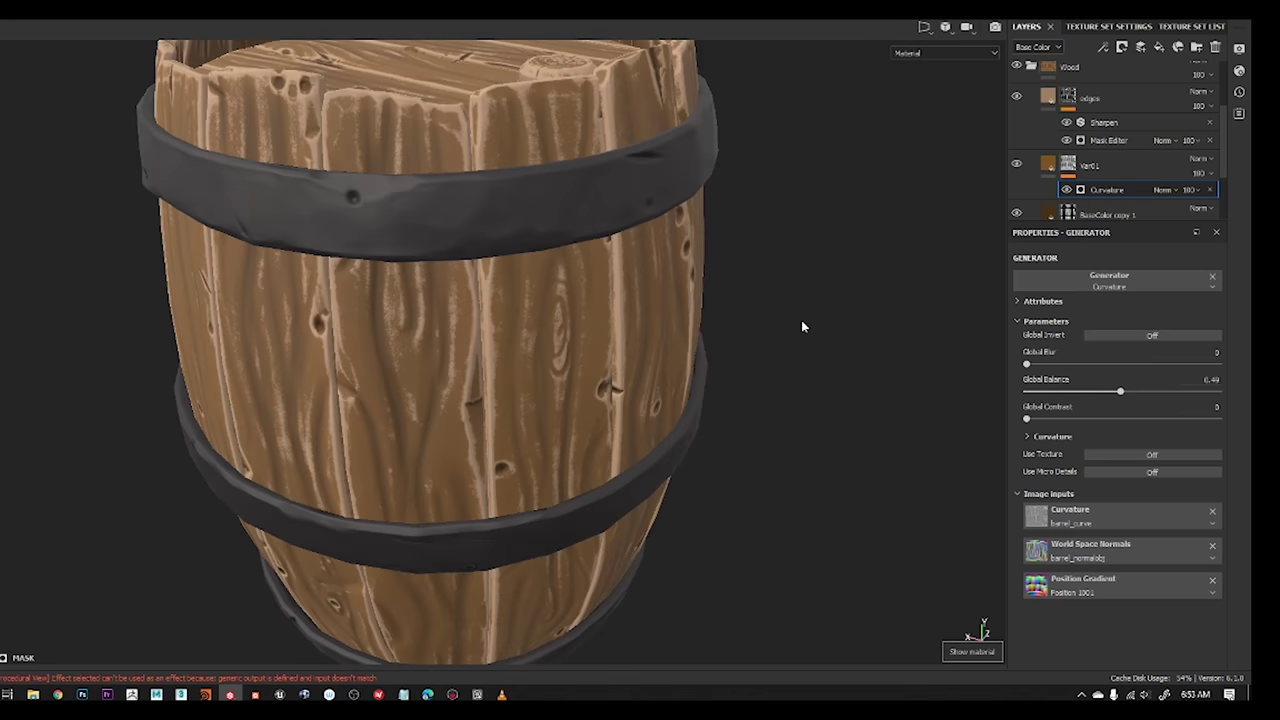
{"action": "mouse_move", "coordinate": [801, 320]}
{"action": "left_mouse_down", "text": "alt"}
{"action": "mouse_move", "coordinate": [593, 253]}
{"action": "mouse_move", "coordinate": [766, 400]}
{"action": "mouse_move", "coordinate": [634, 286]}
{"action": "left_mouse_up", "text": "alt"}
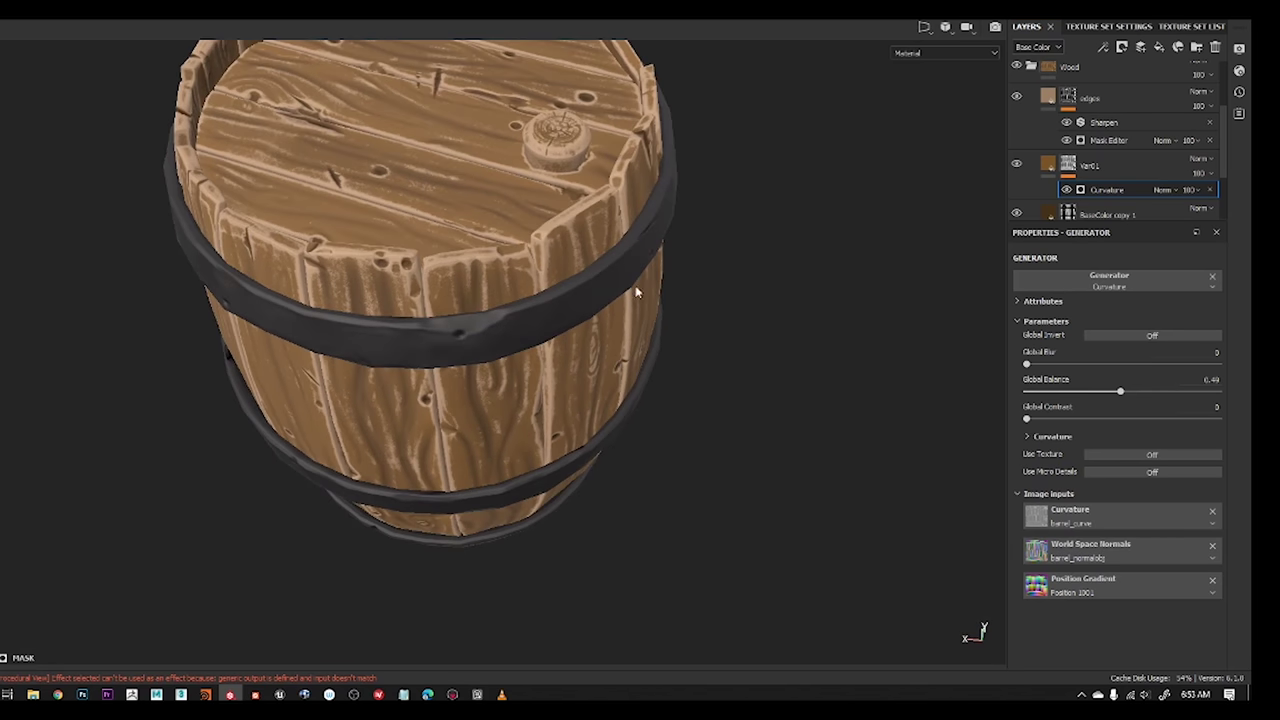
{"action": "left_click", "coordinate": [1090, 165]}
{"action": "left_click", "coordinate": [1113, 467]}
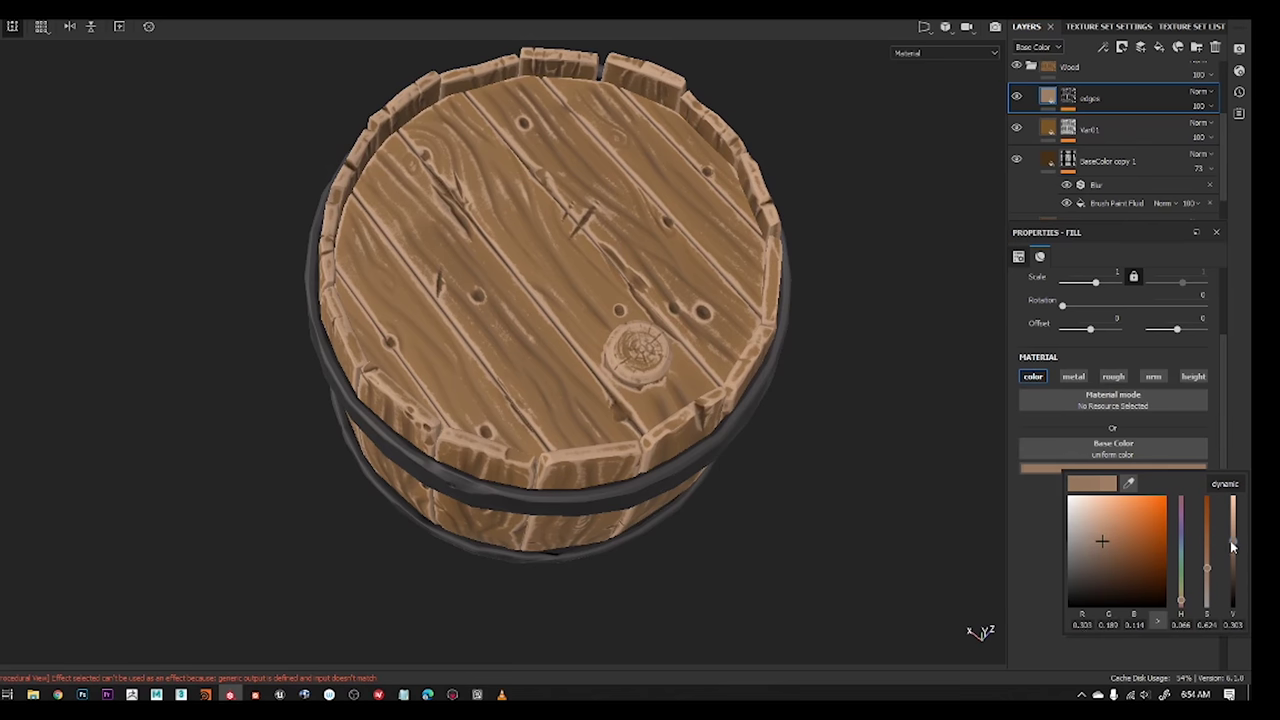
Set the edges layer opacity to 89 and open Var01's base colour
{"action": "left_click", "coordinate": [1207, 133]}
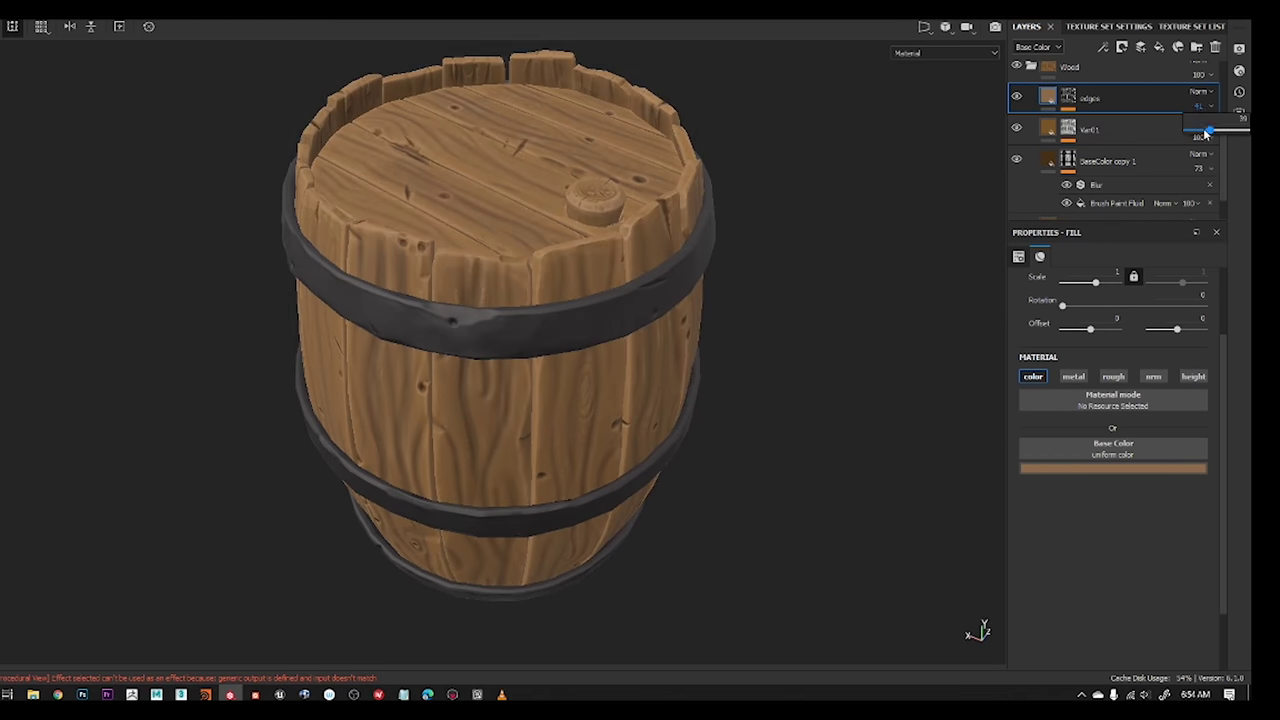
{"action": "mouse_move", "coordinate": [837, 260]}
{"action": "left_mouse_down", "text": "alt"}
{"action": "mouse_move", "coordinate": [743, 257]}
{"action": "mouse_move", "coordinate": [706, 351]}
{"action": "left_mouse_up", "text": "alt"}
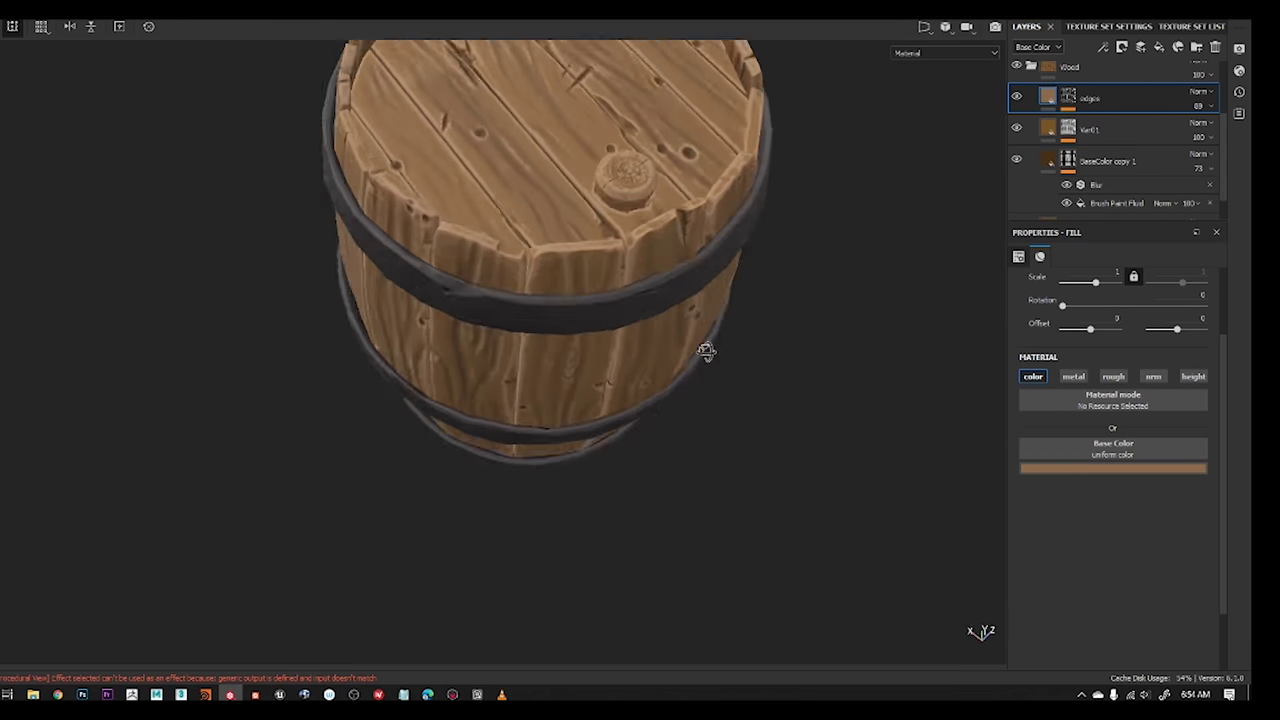
{"action": "scroll", "coordinate": [706, 351], "scroll_direction": "up", "scroll_amount": 2}
{"action": "left_click", "coordinate": [1124, 133]}
{"action": "left_click", "coordinate": [1113, 468]}
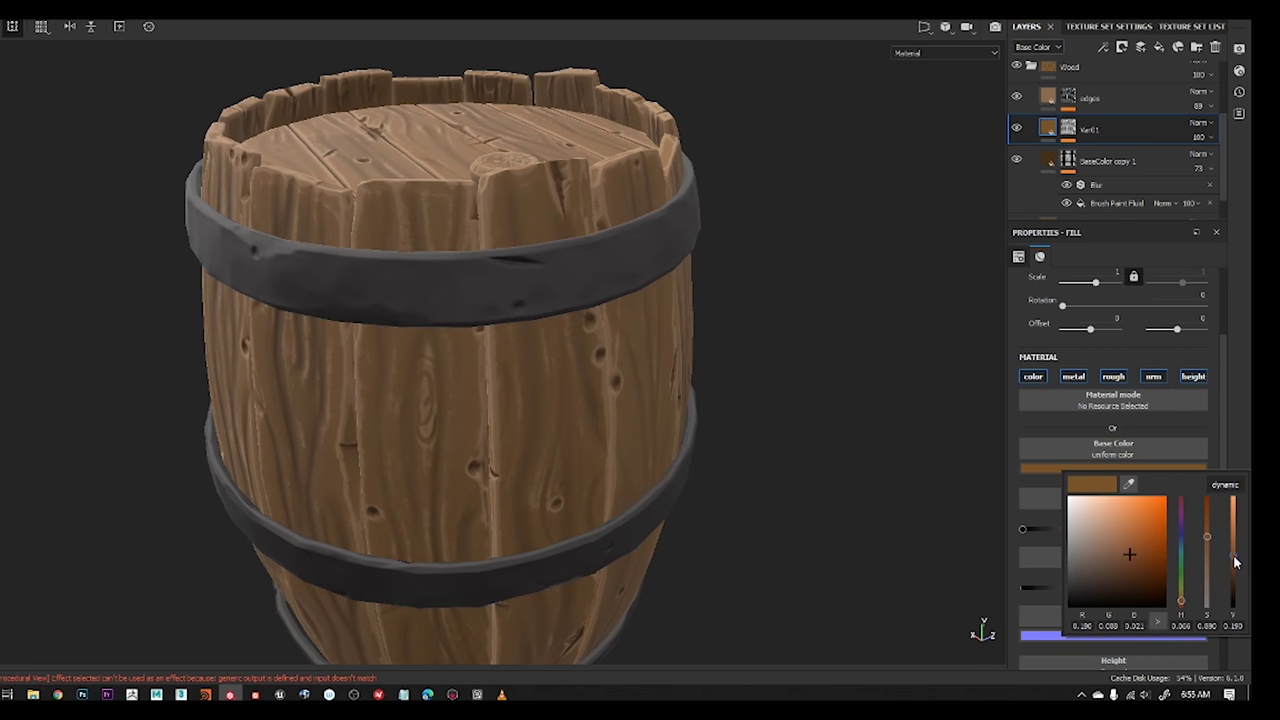
Drag the BaseColor copy 1 fill layer above Var01 in the layer stack
{"action": "left_click_drag", "start_coordinate": [700, 270], "coordinate": [708, 317], "text": "alt"}
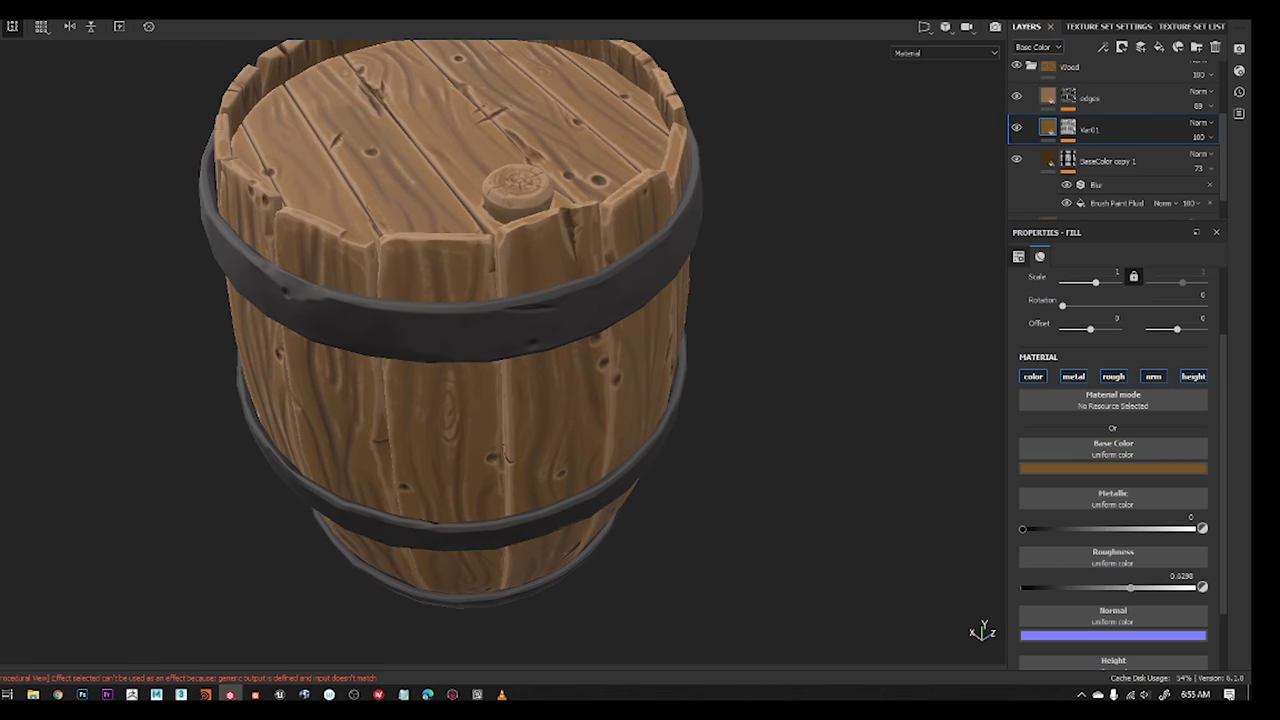
{"action": "scroll", "coordinate": [1212, 141], "scroll_direction": "down", "scroll_amount": 1}
{"action": "left_click", "coordinate": [1212, 141]}
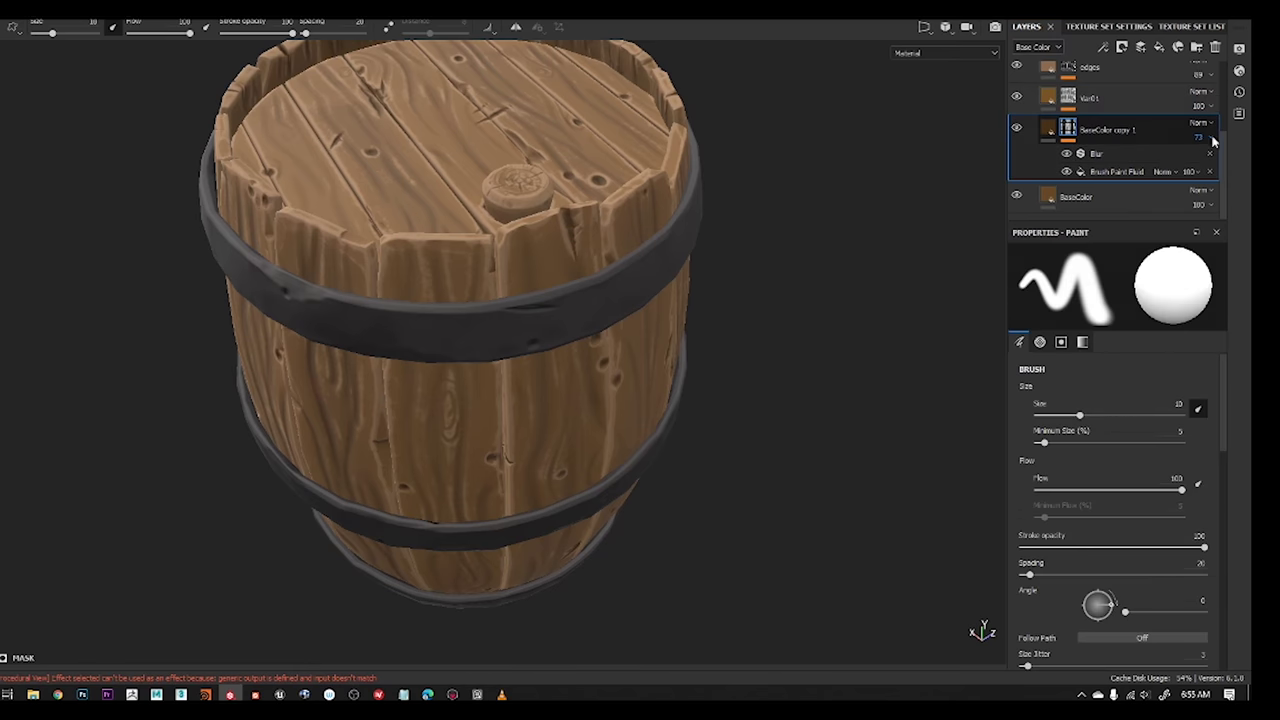
{"action": "left_click_drag", "start_coordinate": [663, 266], "coordinate": [480, 300], "text": "alt"}
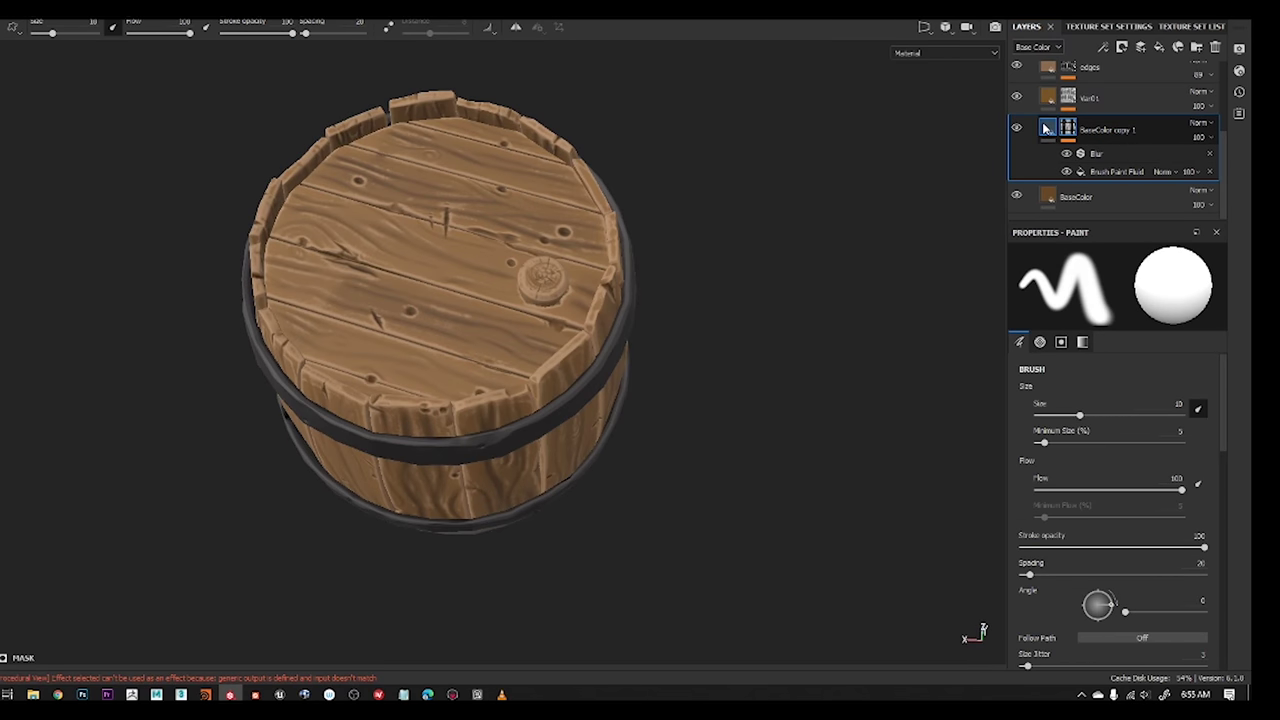
{"action": "left_click", "coordinate": [1049, 163]}
{"action": "left_click_drag", "start_coordinate": [1049, 163], "coordinate": [1049, 135]}
{"action": "left_click_drag", "start_coordinate": [720, 380], "coordinate": [681, 418], "text": "alt"}
Set BaseColor copy 1 opacity to 39, then duplicate BaseColor (Ctrl+D) and place the copy under edges
{"action": "left_click_drag", "start_coordinate": [1233, 169], "coordinate": [1208, 169]}
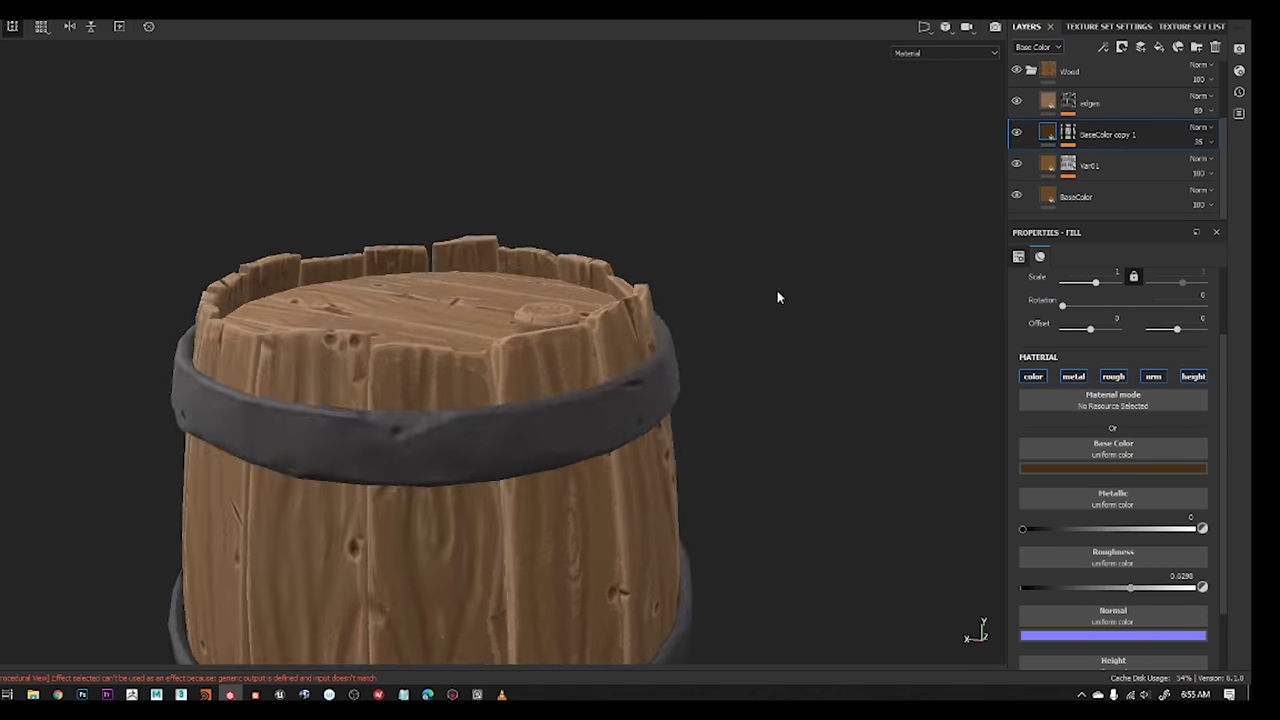
{"action": "left_click_drag", "start_coordinate": [777, 294], "coordinate": [831, 340], "text": "alt"}
{"action": "left_click", "coordinate": [1048, 196]}
{"action": "key", "text": "ctrl+d"}
{"action": "left_click_drag", "start_coordinate": [1048, 196], "coordinate": [1058, 140]}
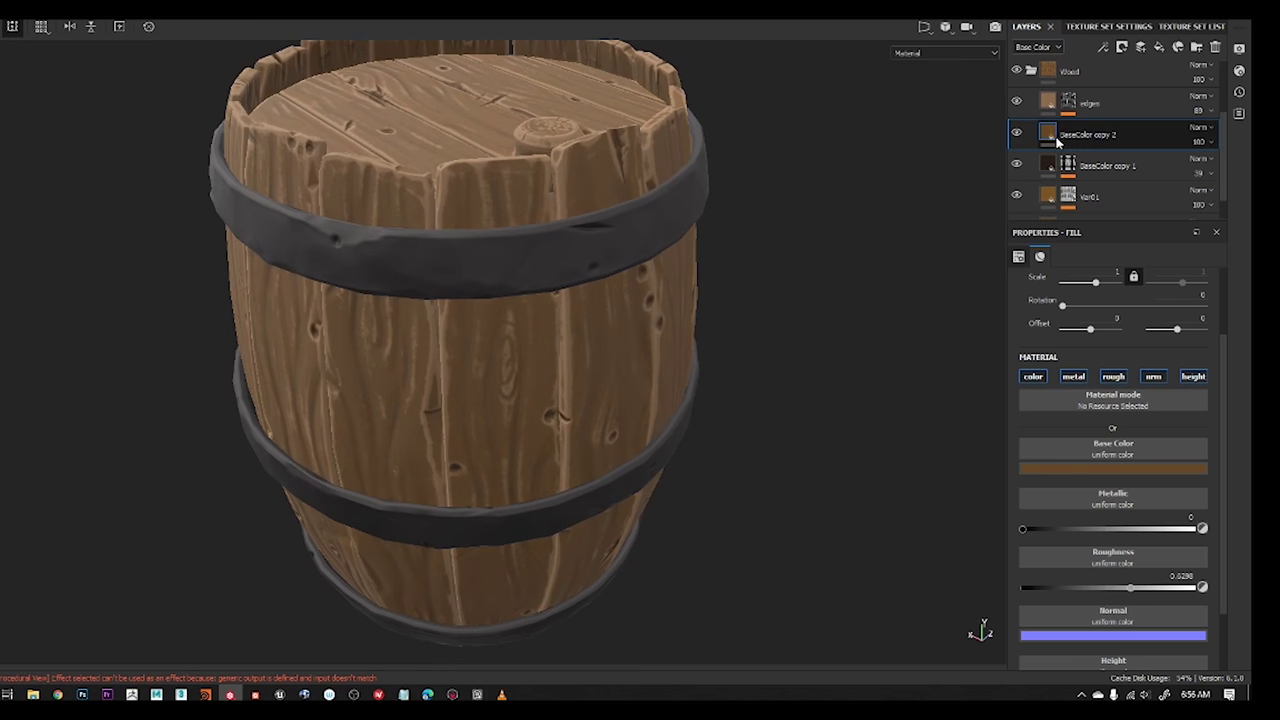
Give BaseColor copy 2 a black mask with an Ambient Occlusion generator
{"action": "left_click", "coordinate": [1147, 78]}
{"action": "left_click", "coordinate": [1159, 47]}
{"action": "left_click", "coordinate": [1150, 105]}
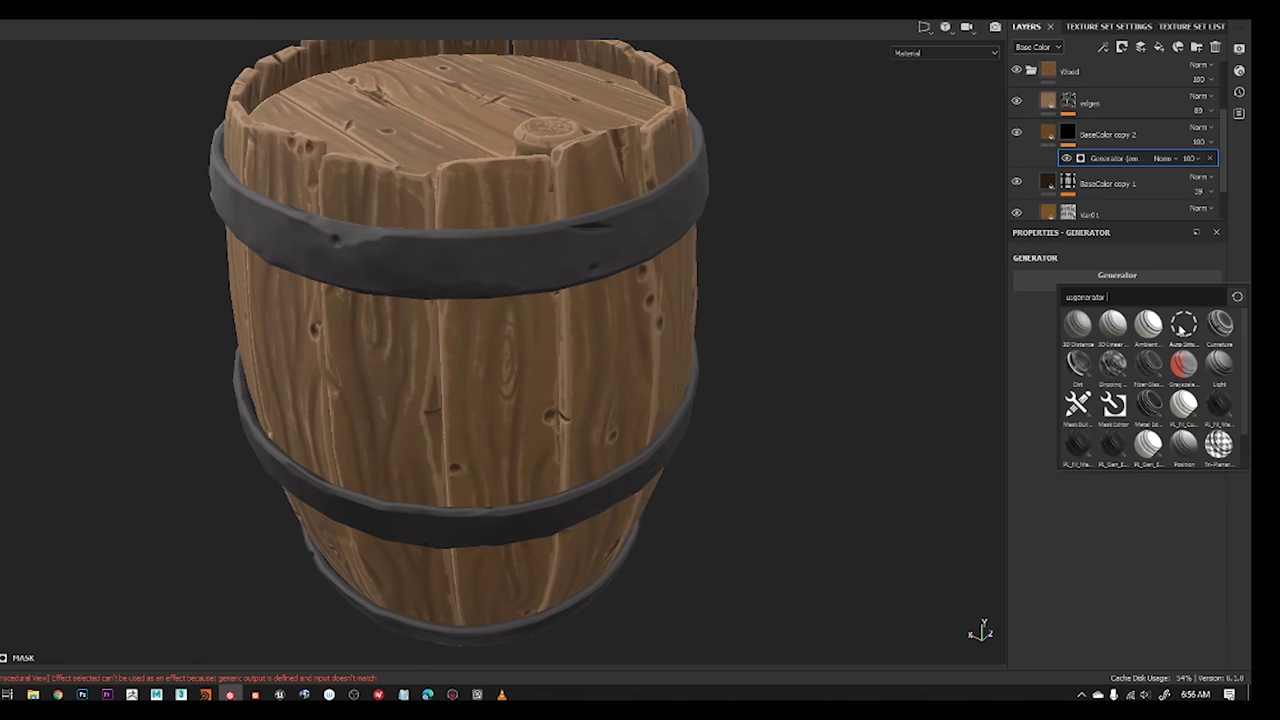
{"action": "left_click", "coordinate": [1090, 360]}
{"action": "left_click", "coordinate": [1068, 134], "text": "alt"}
{"action": "left_click", "coordinate": [1110, 158]}
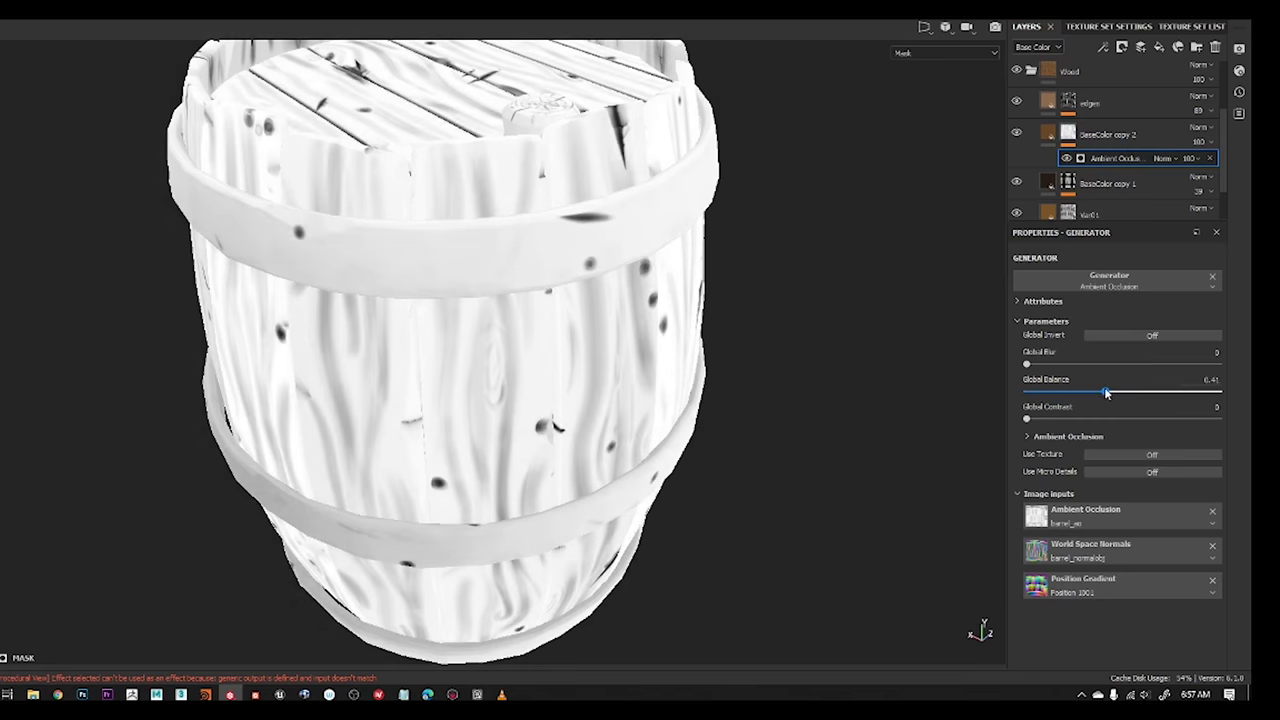
Enable Global Invert on the AO mask, with Balance 0.38 and Contrast 0.03
{"action": "left_click_drag", "start_coordinate": [1120, 420], "coordinate": [1031, 420]}
{"action": "left_click", "coordinate": [1152, 335]}
{"action": "left_click_drag", "start_coordinate": [1113, 391], "coordinate": [1093, 392]}
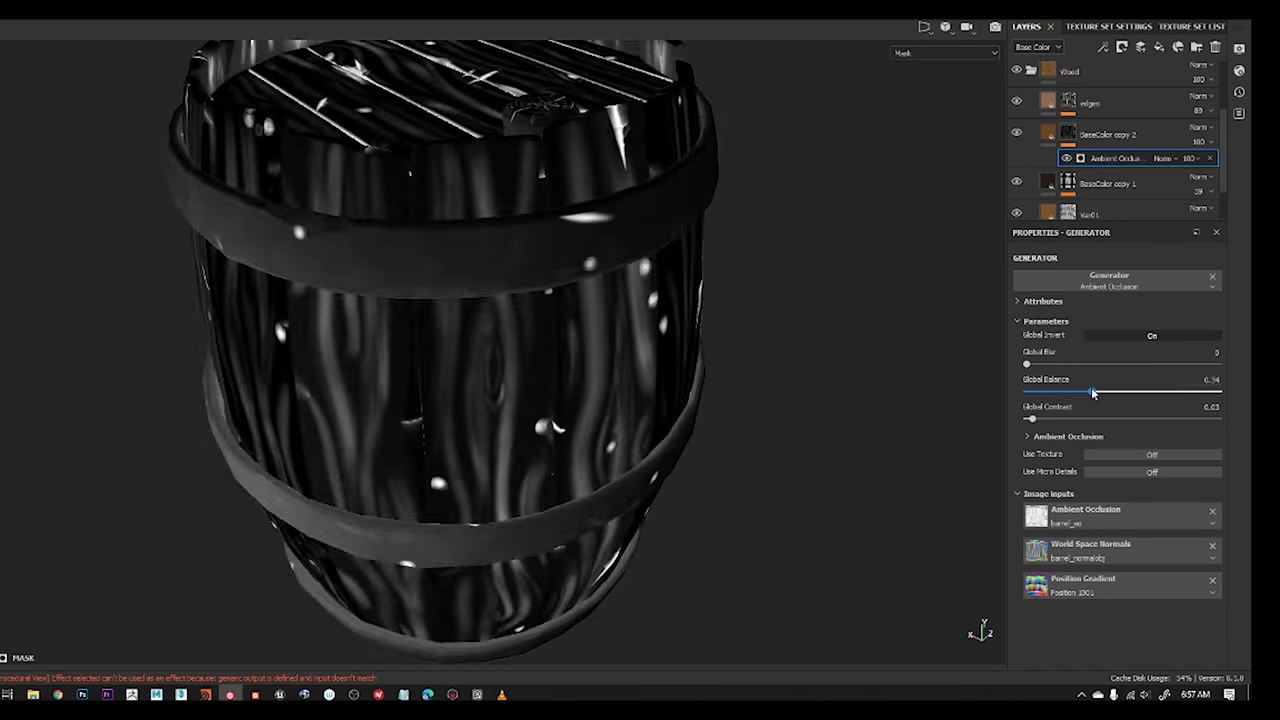
{"action": "left_click_drag", "start_coordinate": [560, 380], "coordinate": [620, 355], "text": "alt"}
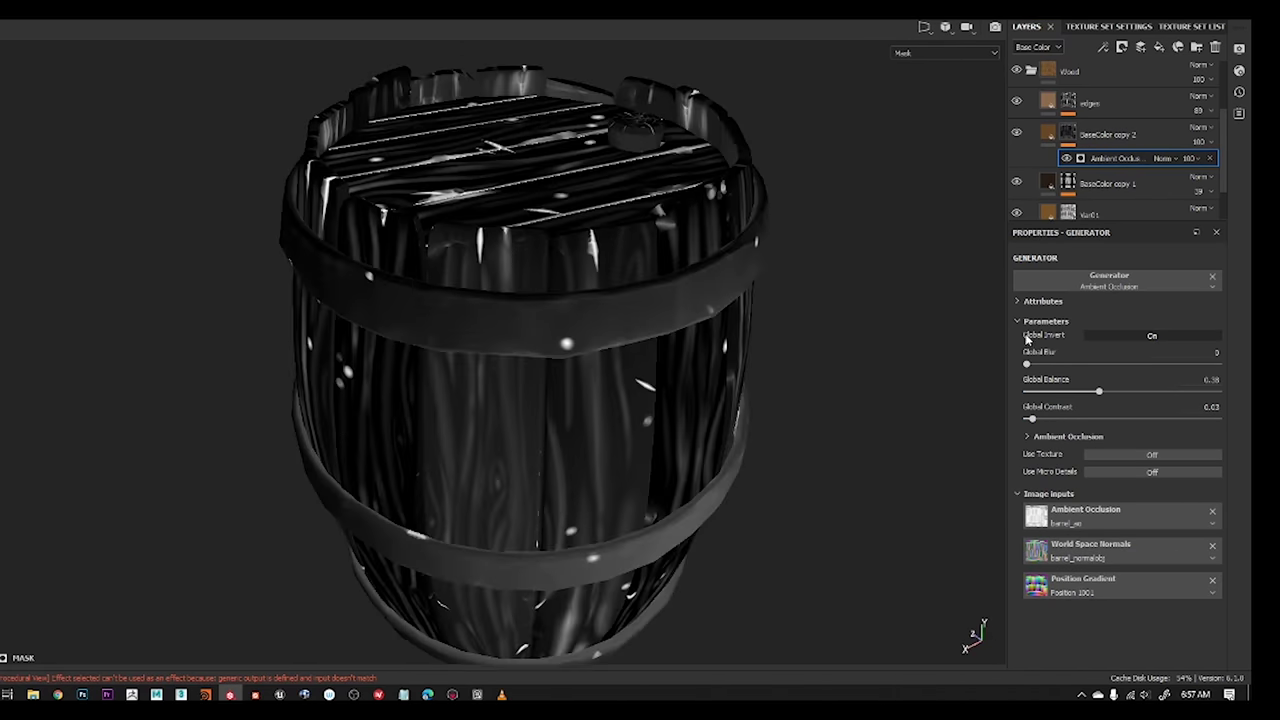
{"action": "left_click_drag", "start_coordinate": [760, 420], "coordinate": [632, 453], "text": "alt"}
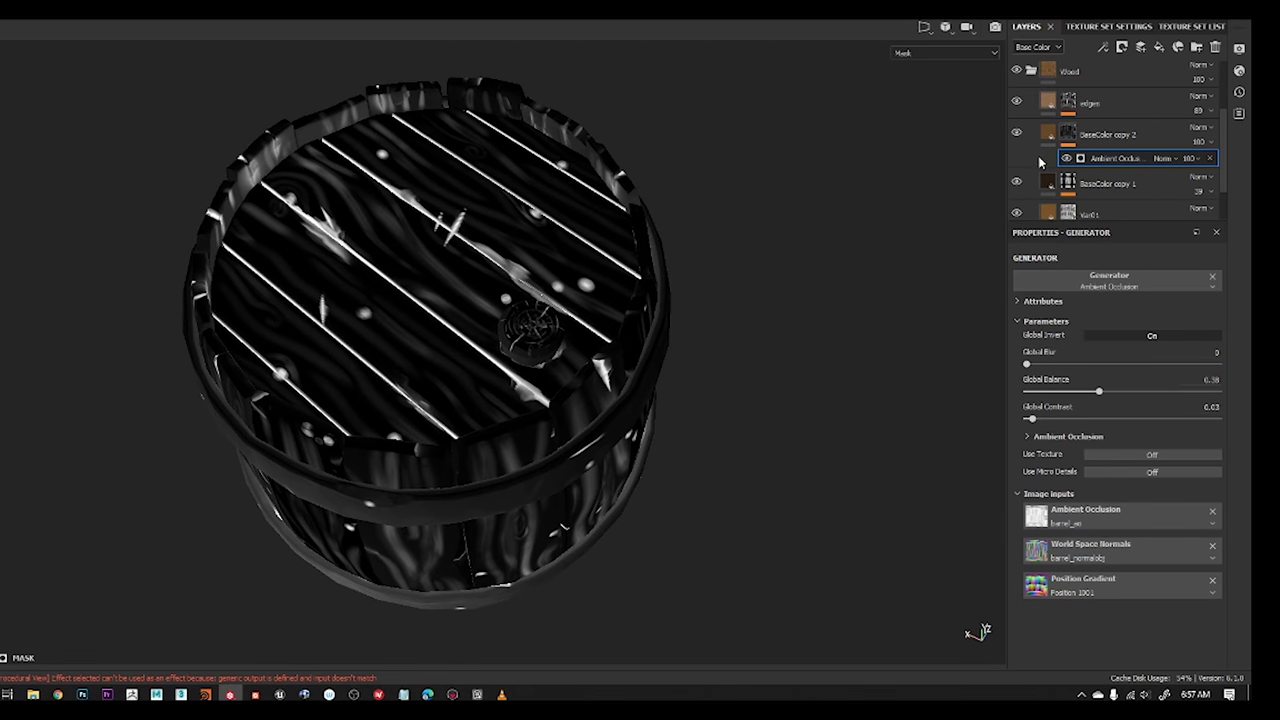
View the green-tinted hollows of BaseColor copy 2 in full material mode
{"action": "left_click", "coordinate": [1047, 132]}
{"action": "scroll", "coordinate": [1070, 282], "scroll_direction": "down", "scroll_amount": 2}
{"action": "left_click", "coordinate": [1113, 450]}
{"action": "left_click_drag", "start_coordinate": [700, 400], "coordinate": [590, 281], "text": "alt"}
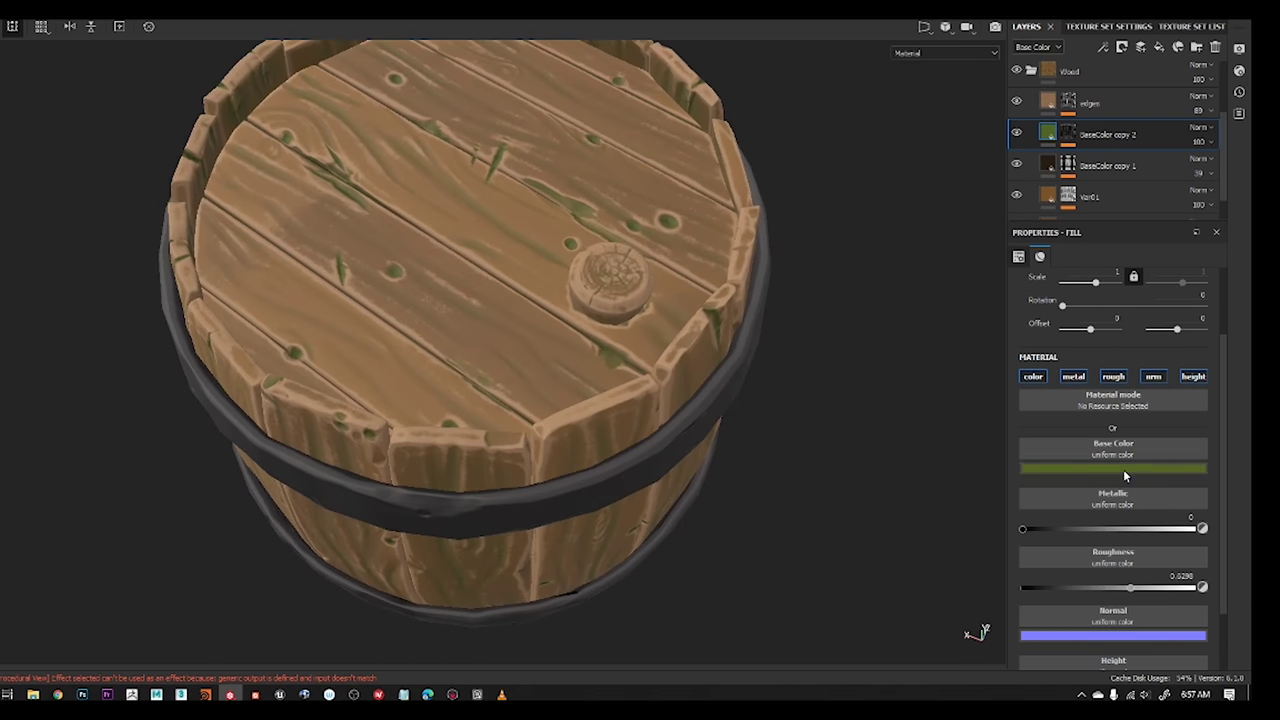
Change BaseColor copy 2's Base Color swatch from green to a dark brown
{"action": "left_click", "coordinate": [1105, 469]}
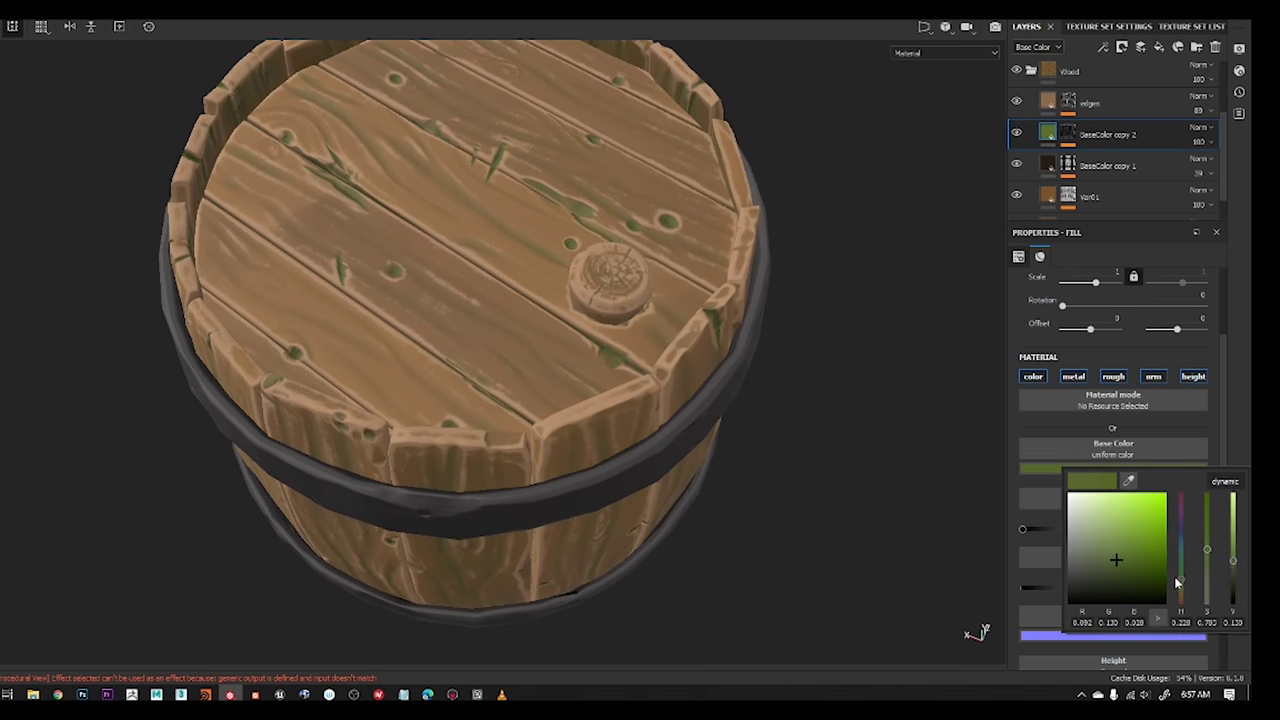
{"action": "left_click_drag", "start_coordinate": [1176, 583], "coordinate": [1178, 592]}
{"action": "mouse_move", "coordinate": [950, 560]}
{"action": "left_mouse_down", "text": "alt"}
{"action": "mouse_move", "coordinate": [826, 509]}
{"action": "mouse_move", "coordinate": [480, 311]}
{"action": "left_mouse_up", "text": "alt"}
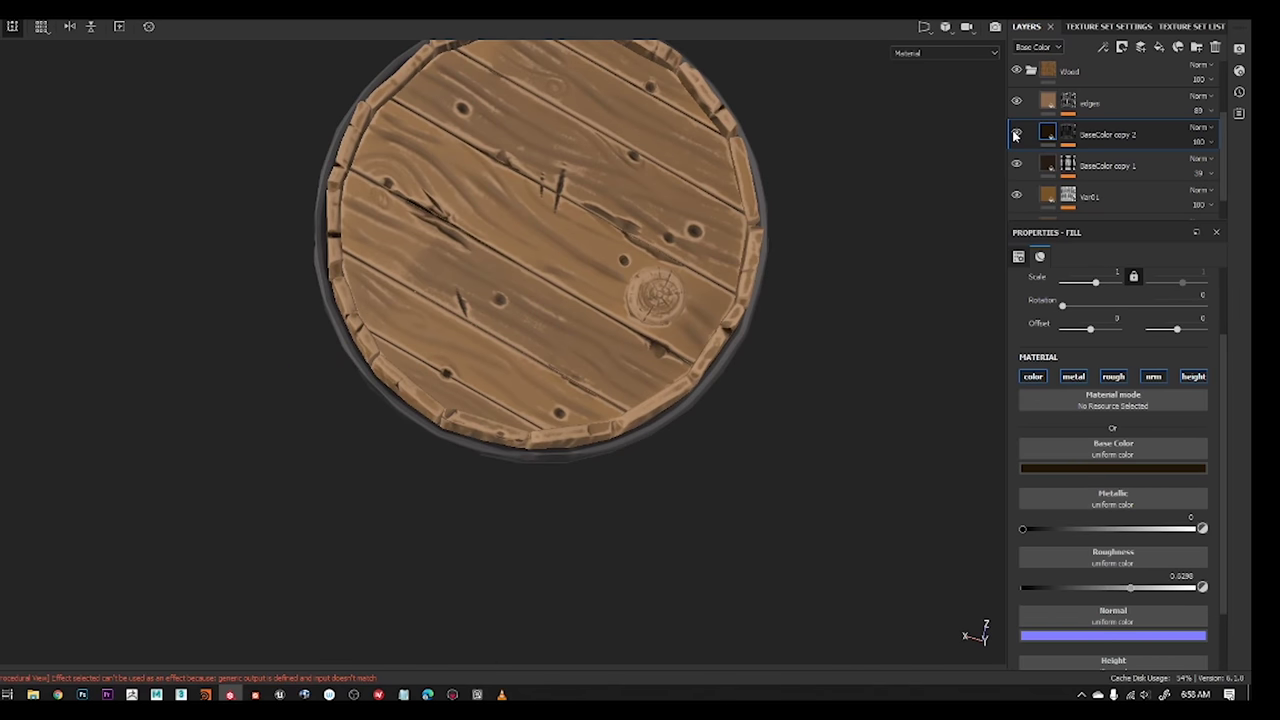
{"action": "left_click", "coordinate": [1182, 570]}
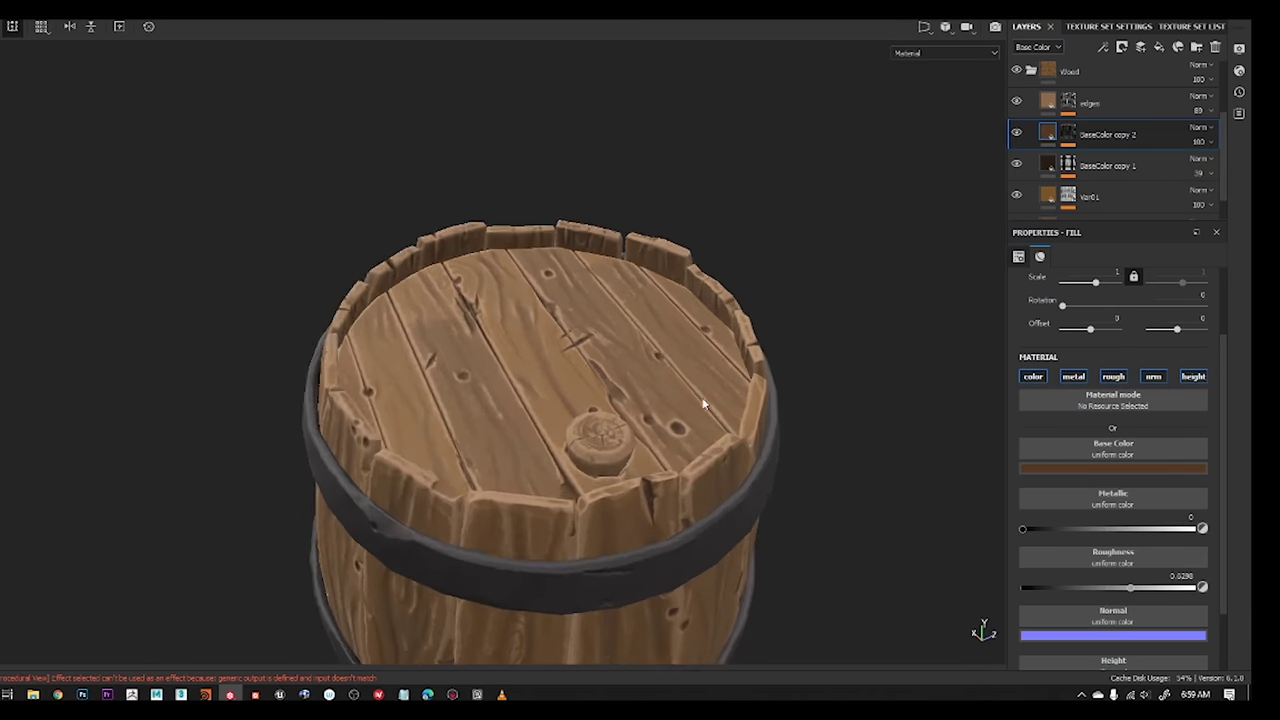
{"action": "mouse_move", "coordinate": [703, 404]}
{"action": "left_mouse_down", "text": "alt"}
{"action": "mouse_move", "coordinate": [601, 455]}
{"action": "mouse_move", "coordinate": [601, 380]}
{"action": "left_mouse_up", "text": "alt"}
Make Var01 a duller brown and set BaseColor copy 1 opacity to 35
{"action": "left_click", "coordinate": [1100, 166]}
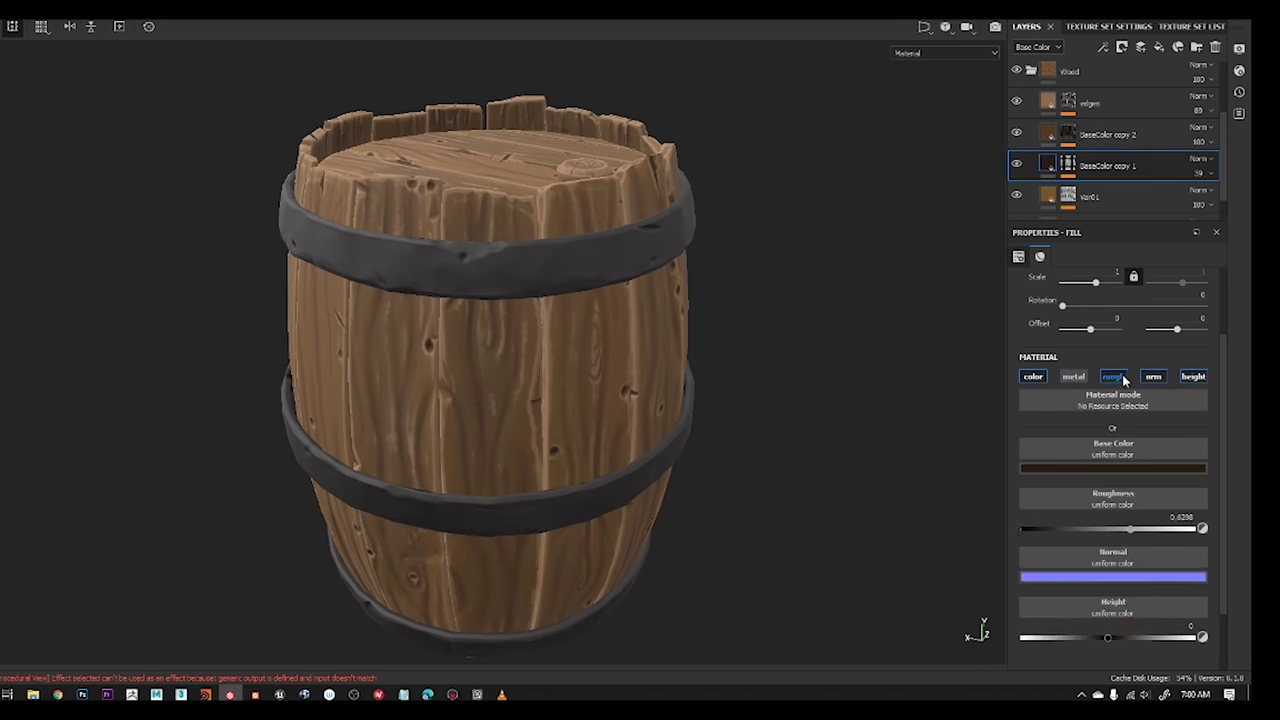
{"action": "left_click", "coordinate": [1090, 196]}
{"action": "scroll", "coordinate": [1018, 195], "scroll_direction": "down", "scroll_amount": 1}
{"action": "left_click_drag", "start_coordinate": [850, 222], "coordinate": [747, 237], "text": "alt"}
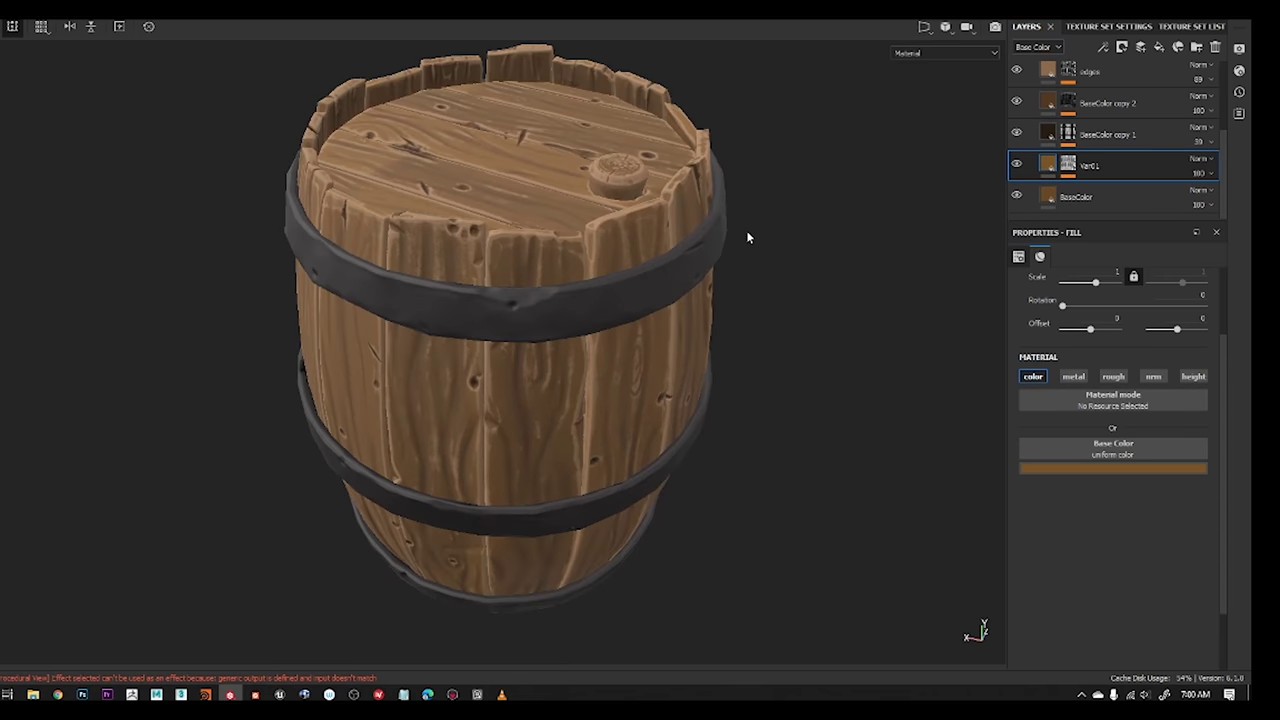
{"action": "left_click", "coordinate": [1088, 470]}
{"action": "left_click", "coordinate": [1208, 550]}
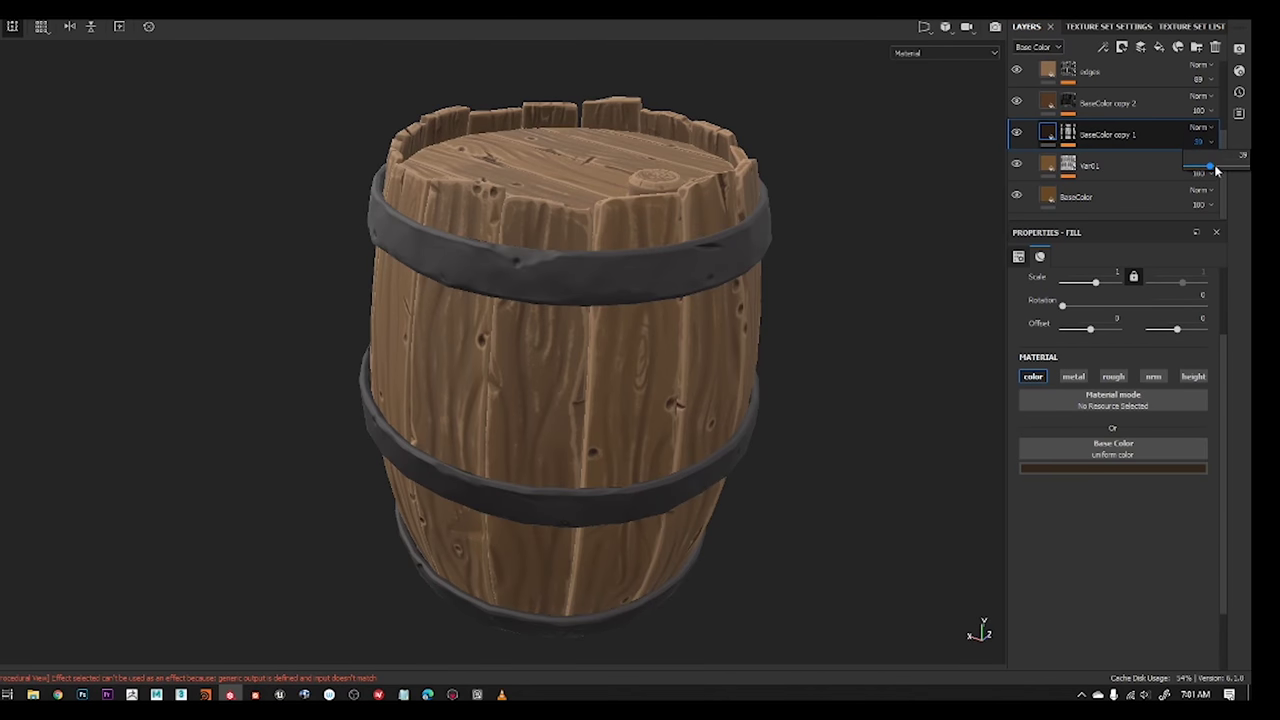
{"action": "left_click", "coordinate": [1150, 167]}
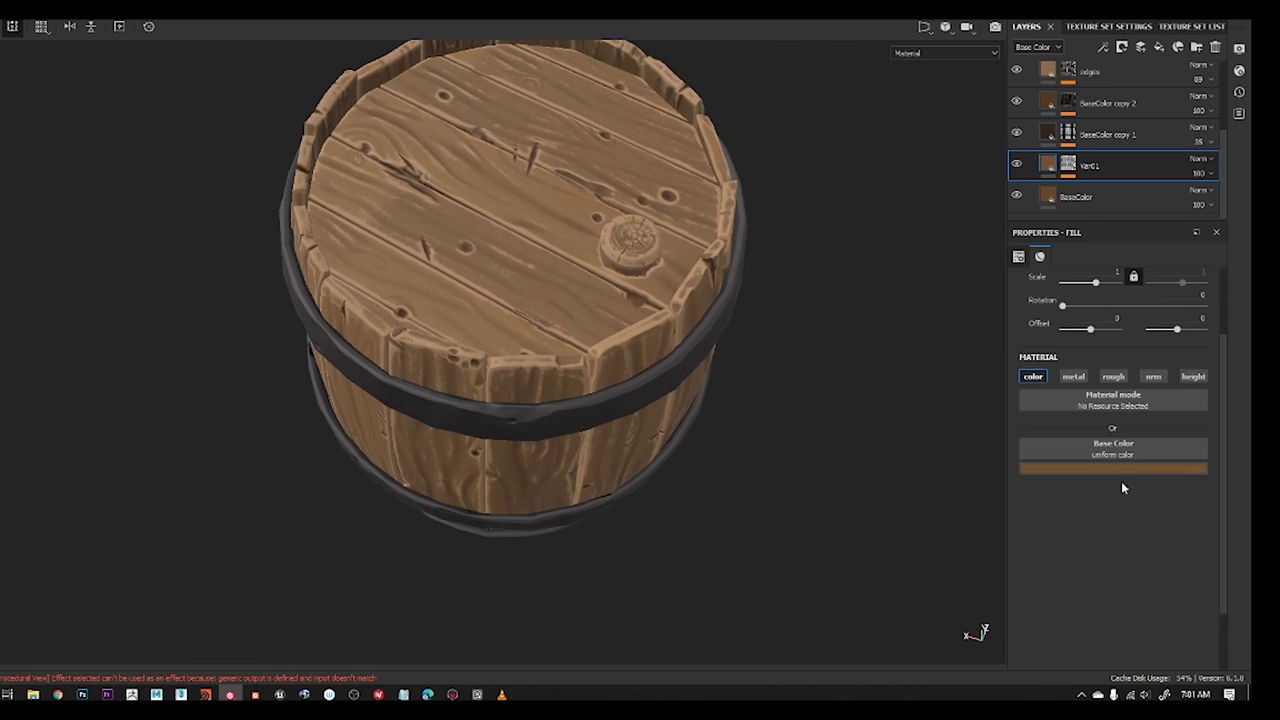
Shift the base wood colour to a darker, redder brown
{"action": "left_click", "coordinate": [1150, 467]}
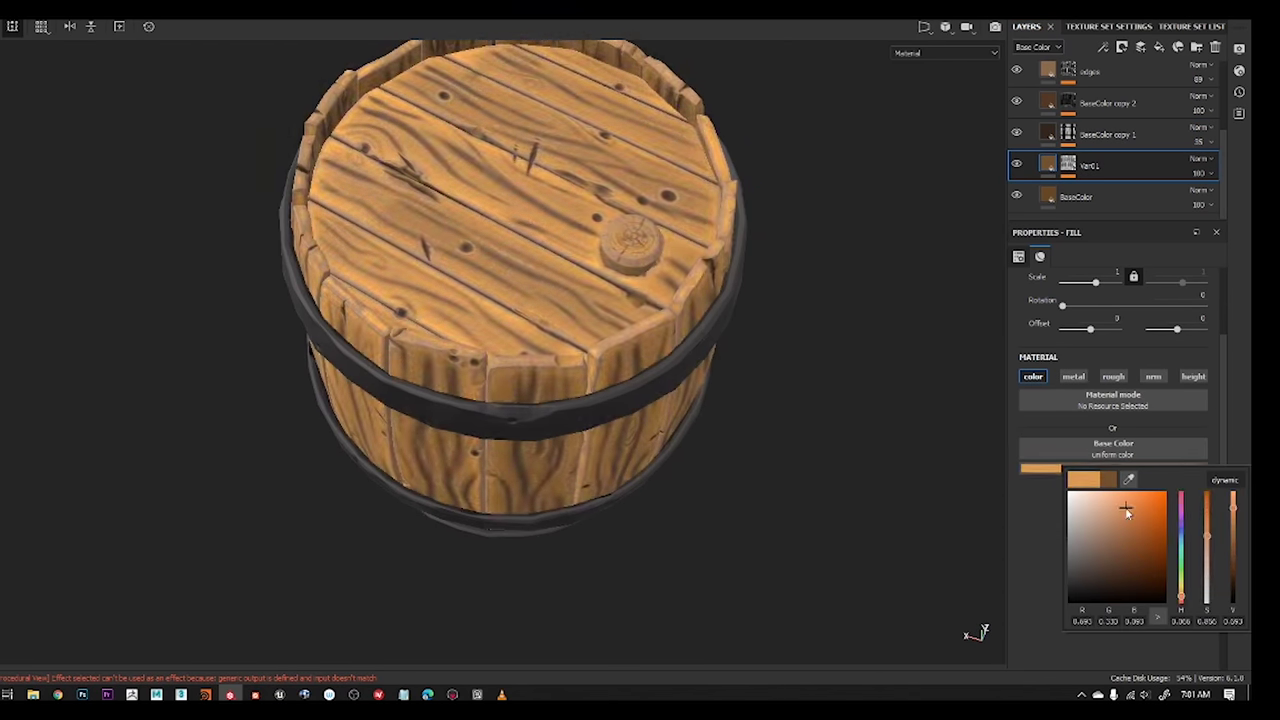
{"action": "left_click", "coordinate": [1112, 466]}
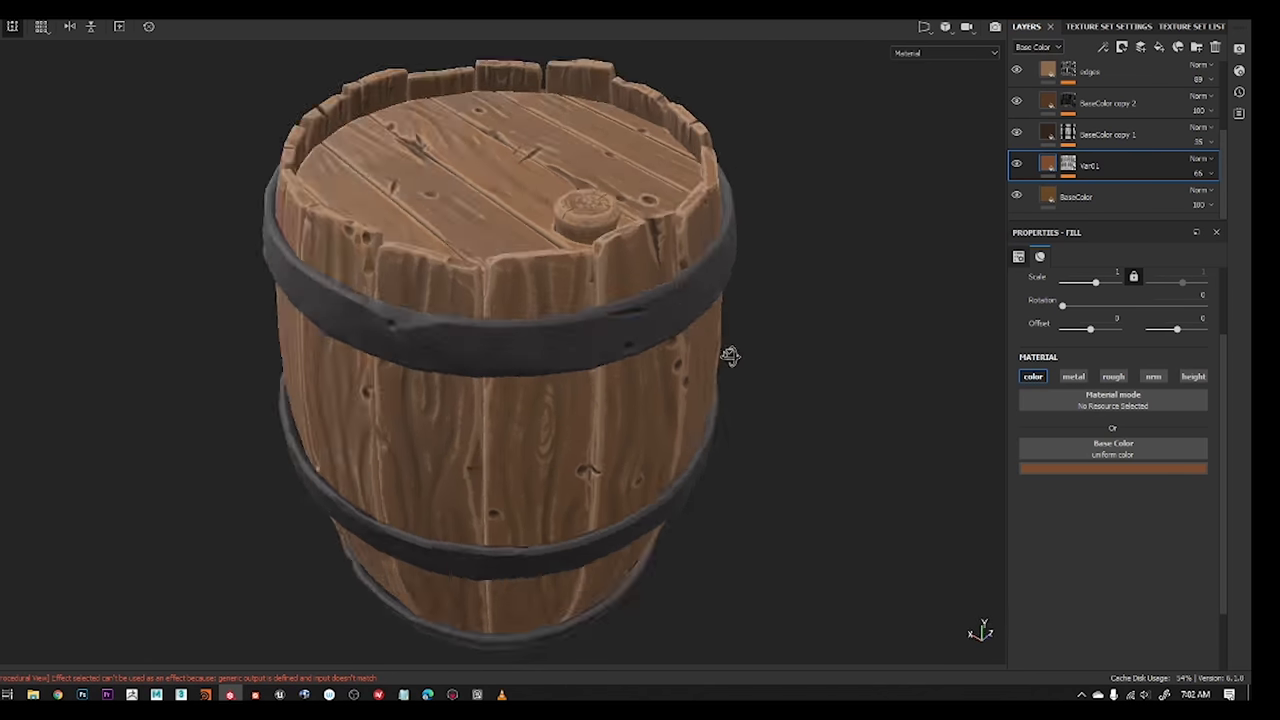
{"action": "left_click", "coordinate": [1183, 608]}
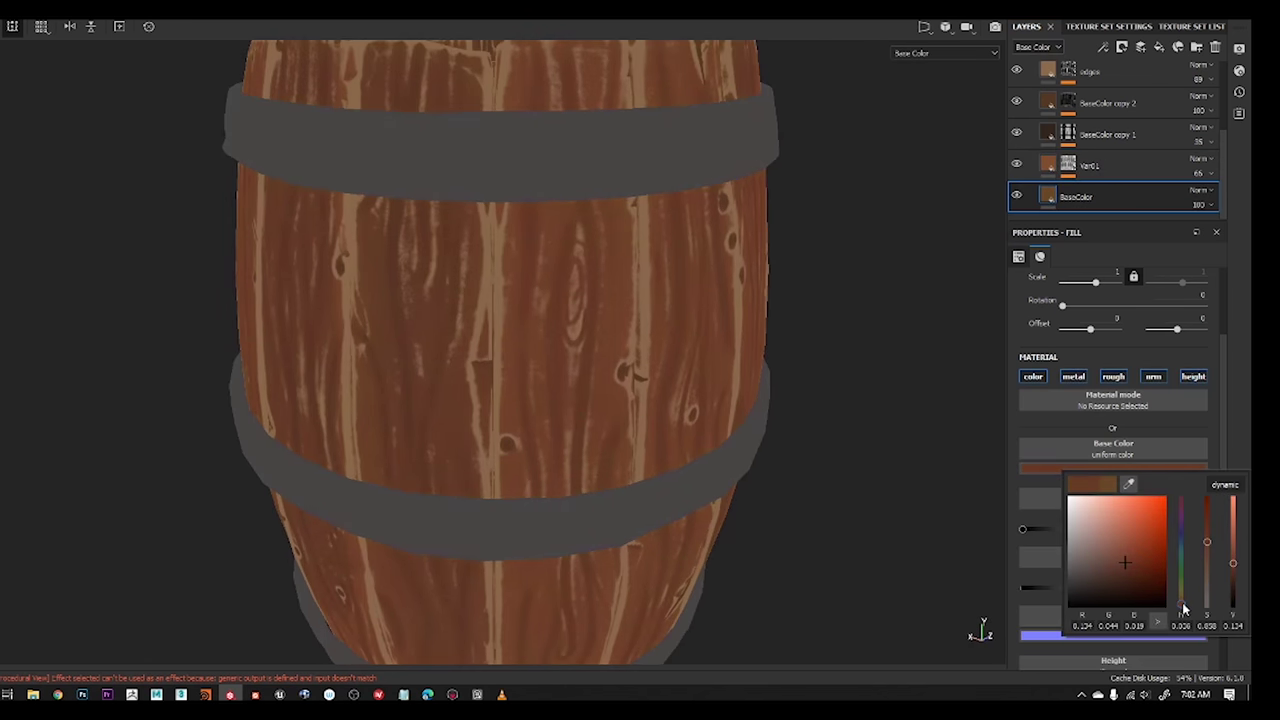
{"action": "left_click_drag", "start_coordinate": [1130, 567], "coordinate": [1140, 574]}
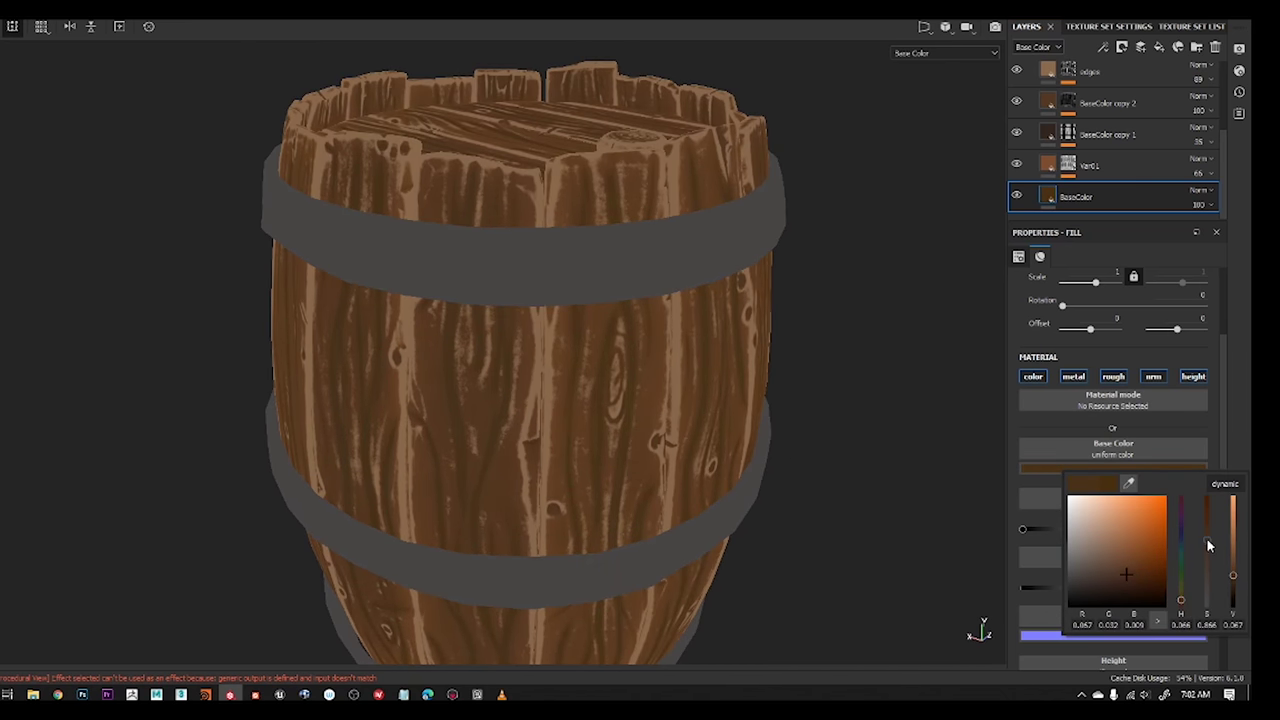
Lighten and brighten Var01's colour, toggling the layer off and on to compare
{"action": "left_click", "coordinate": [1085, 165]}
{"action": "left_click", "coordinate": [1125, 467]}
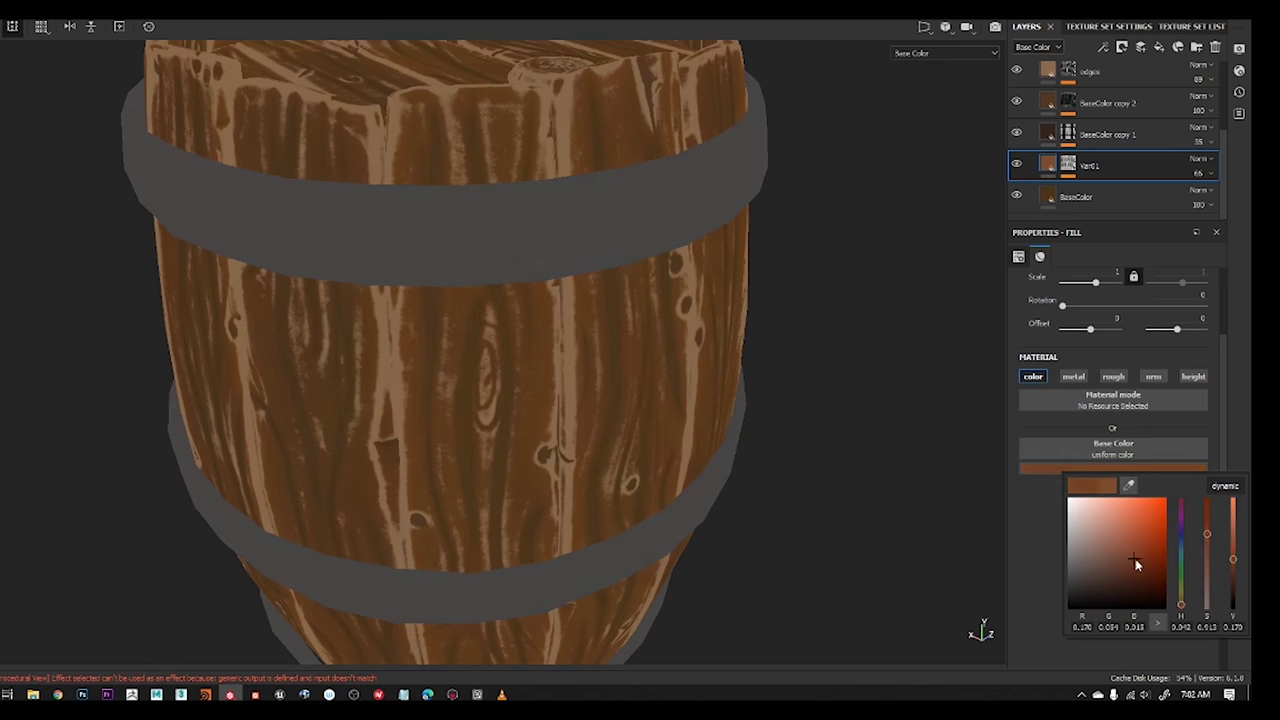
{"action": "left_click_drag", "start_coordinate": [1135, 564], "coordinate": [1149, 552]}
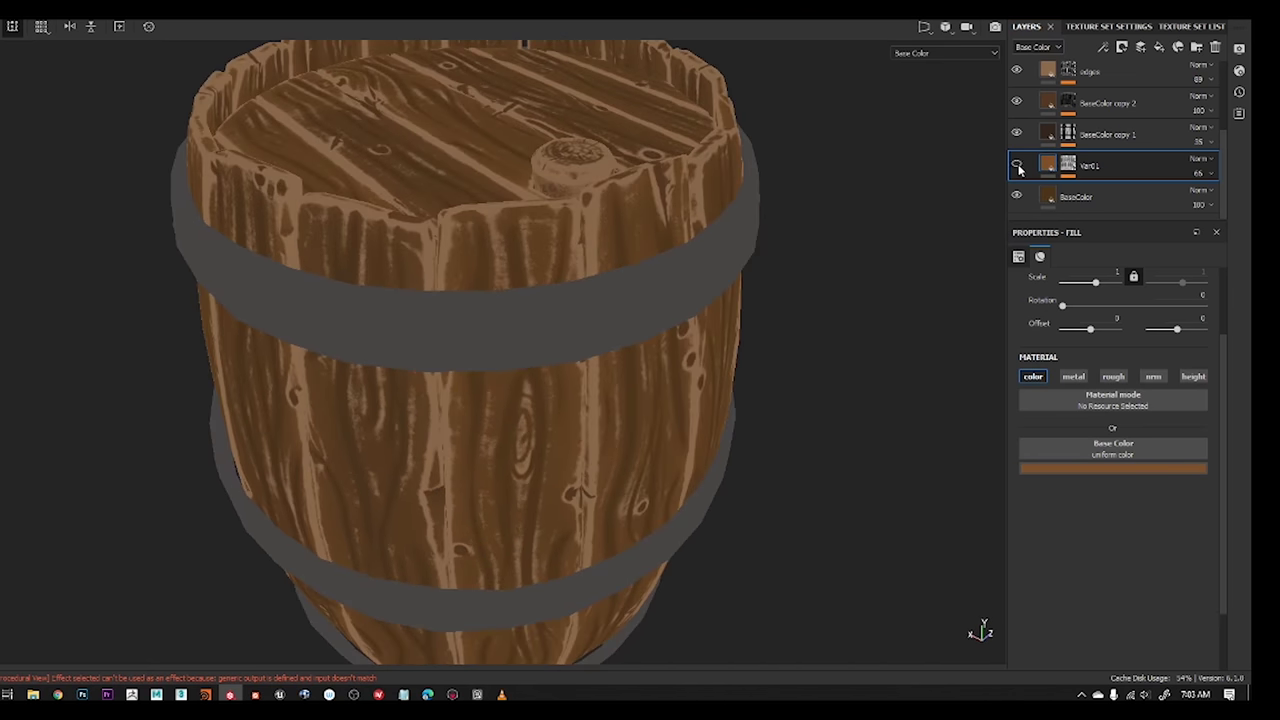
{"action": "left_click", "coordinate": [1017, 166]}
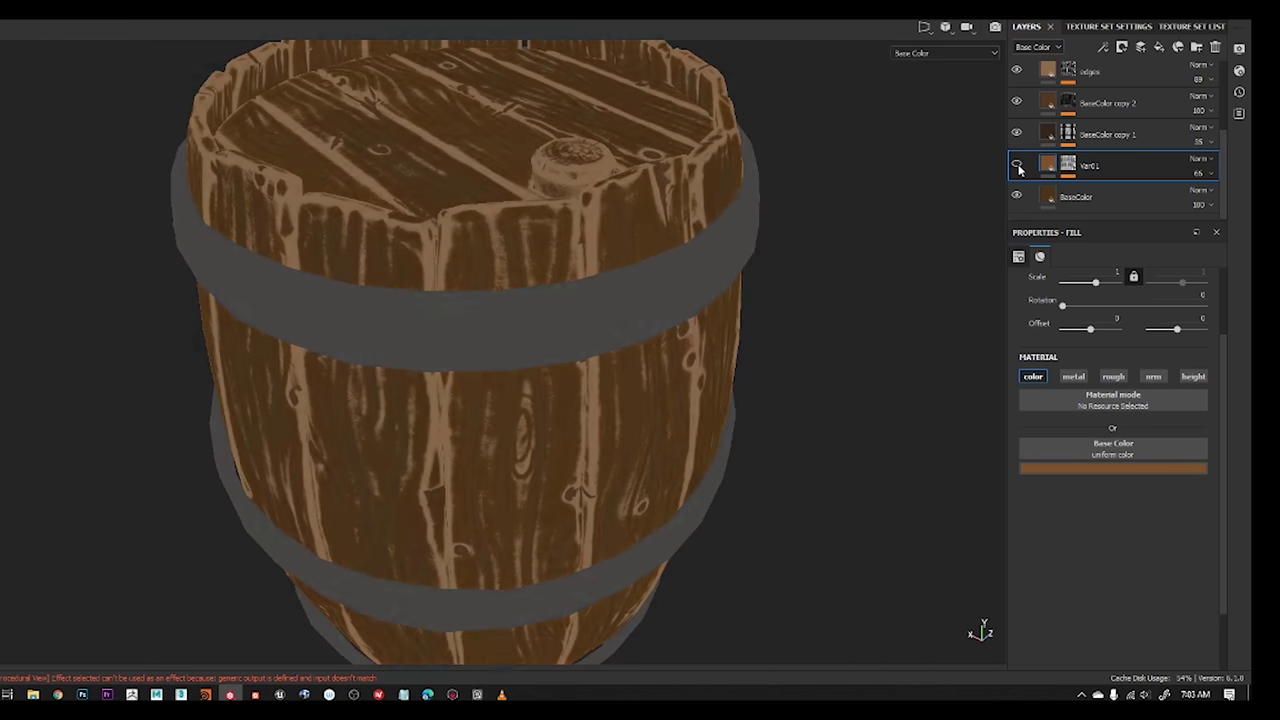
{"action": "left_click", "coordinate": [1017, 166]}
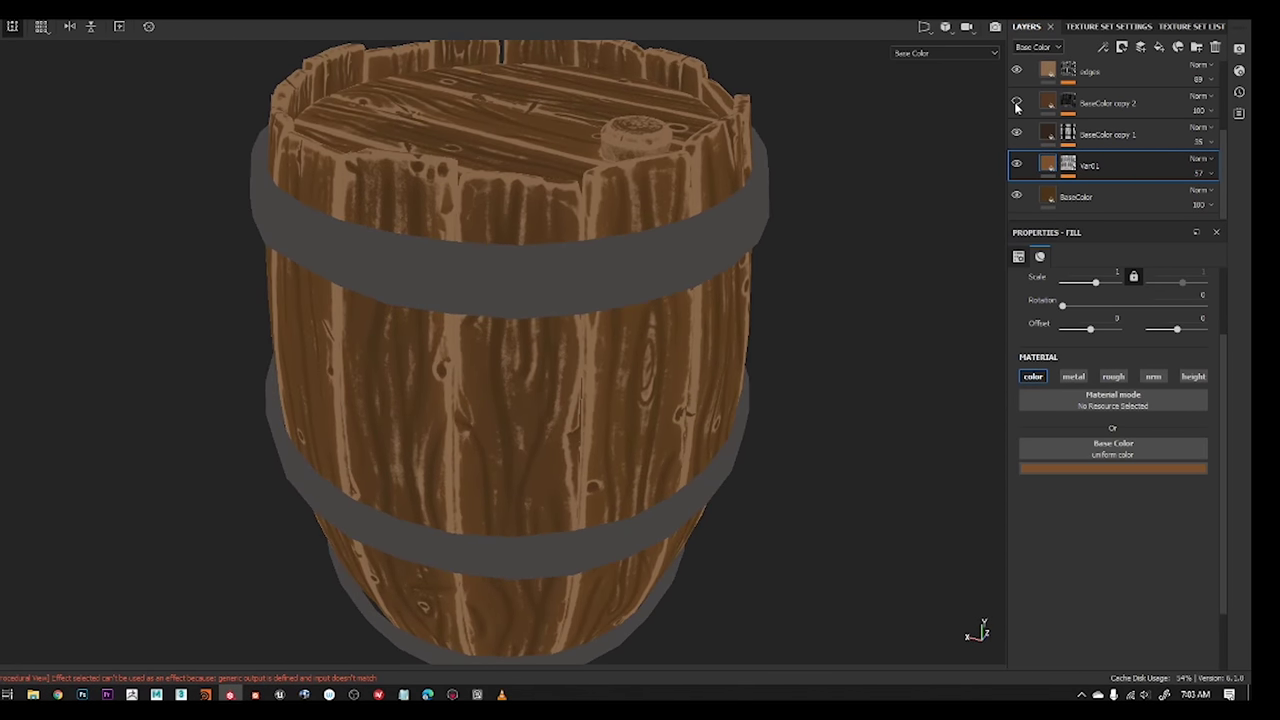
Review BaseColor copy 2's colour, select the edges layer, and return to full material view
{"action": "left_click", "coordinate": [1090, 104]}
{"action": "left_click", "coordinate": [1113, 468]}
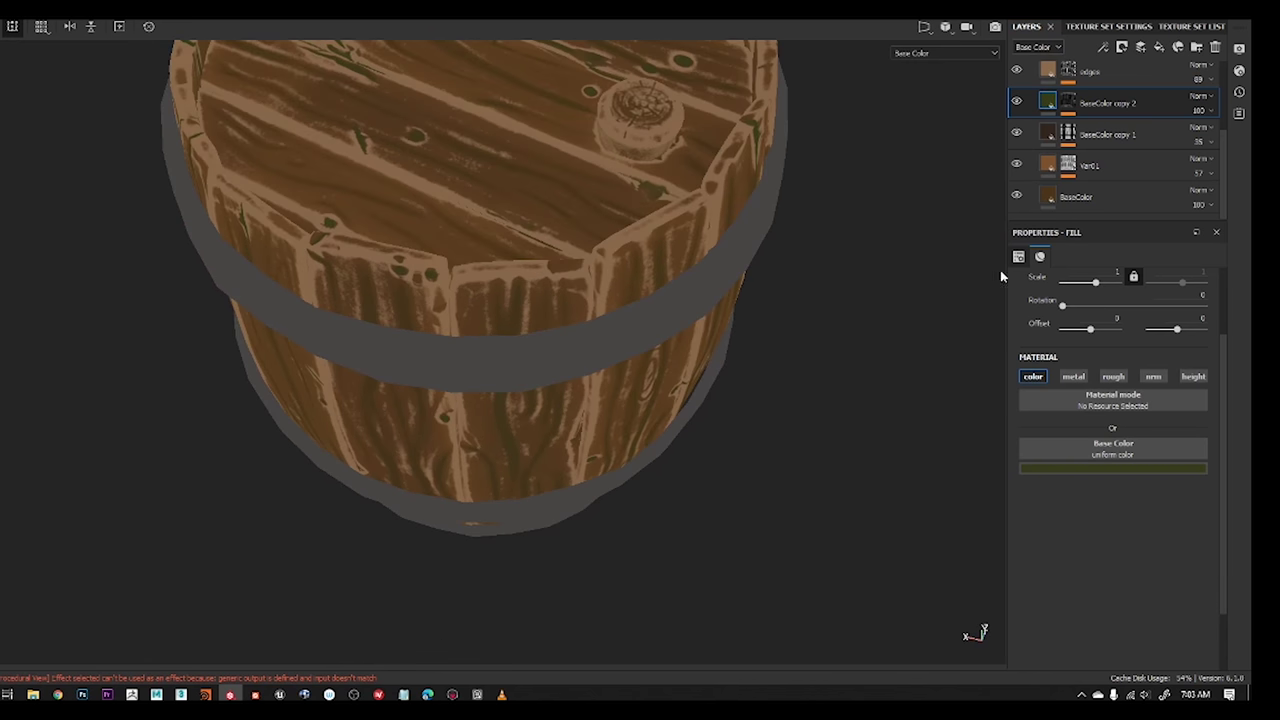
{"action": "left_click", "coordinate": [1090, 75]}
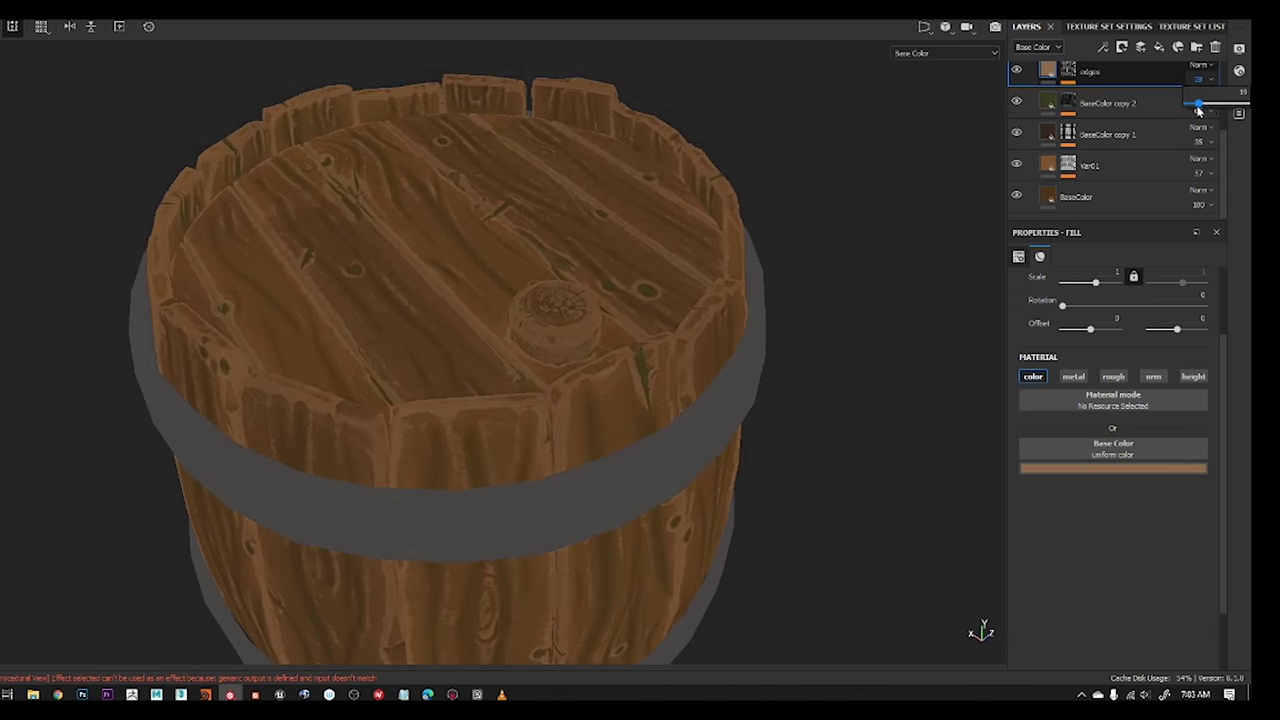
{"action": "key", "text": "m"}
{"action": "mouse_move", "coordinate": [928, 301]}
{"action": "left_mouse_down", "text": "alt"}
{"action": "mouse_move", "coordinate": [594, 249]}
{"action": "mouse_move", "coordinate": [614, 400]}
{"action": "mouse_move", "coordinate": [634, 266]}
{"action": "mouse_move", "coordinate": [673, 428]}
{"action": "left_mouse_up", "text": "alt"}
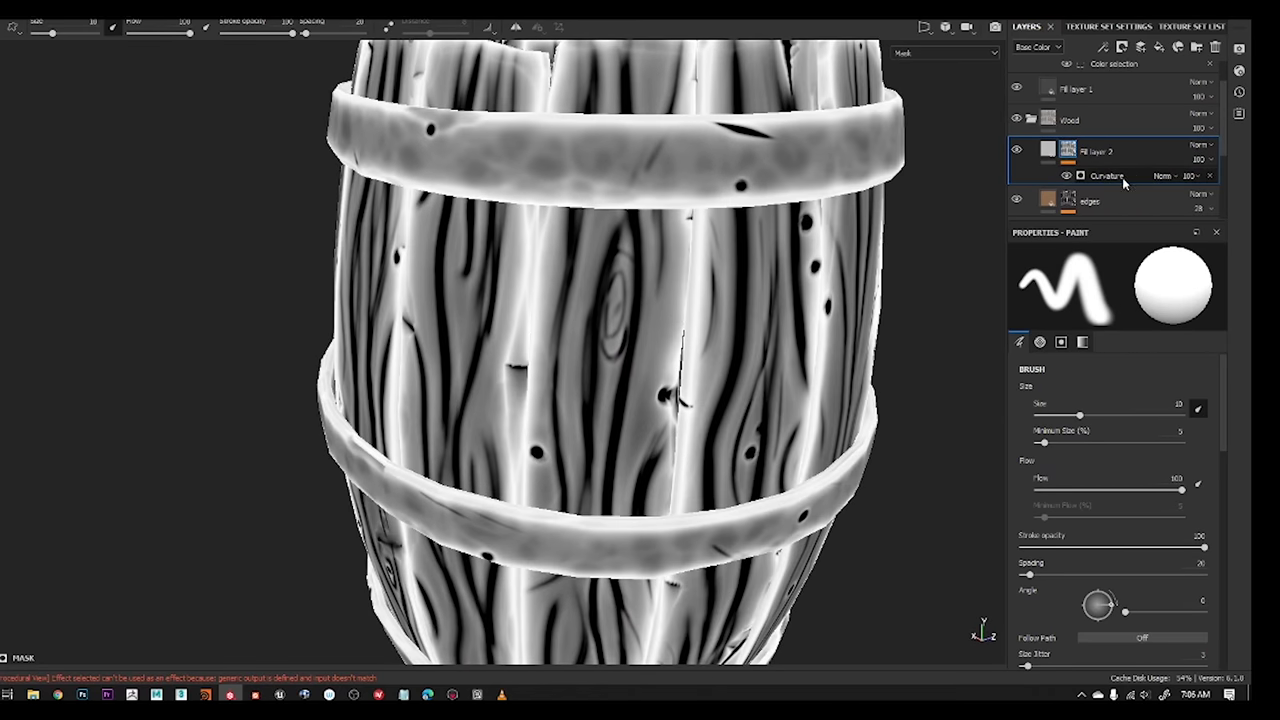
Invert Fill layer 2's Curvature mask, raise its balance, and add a tightened Levels effect
{"action": "left_click", "coordinate": [1107, 176]}
{"action": "left_click", "coordinate": [1152, 336]}
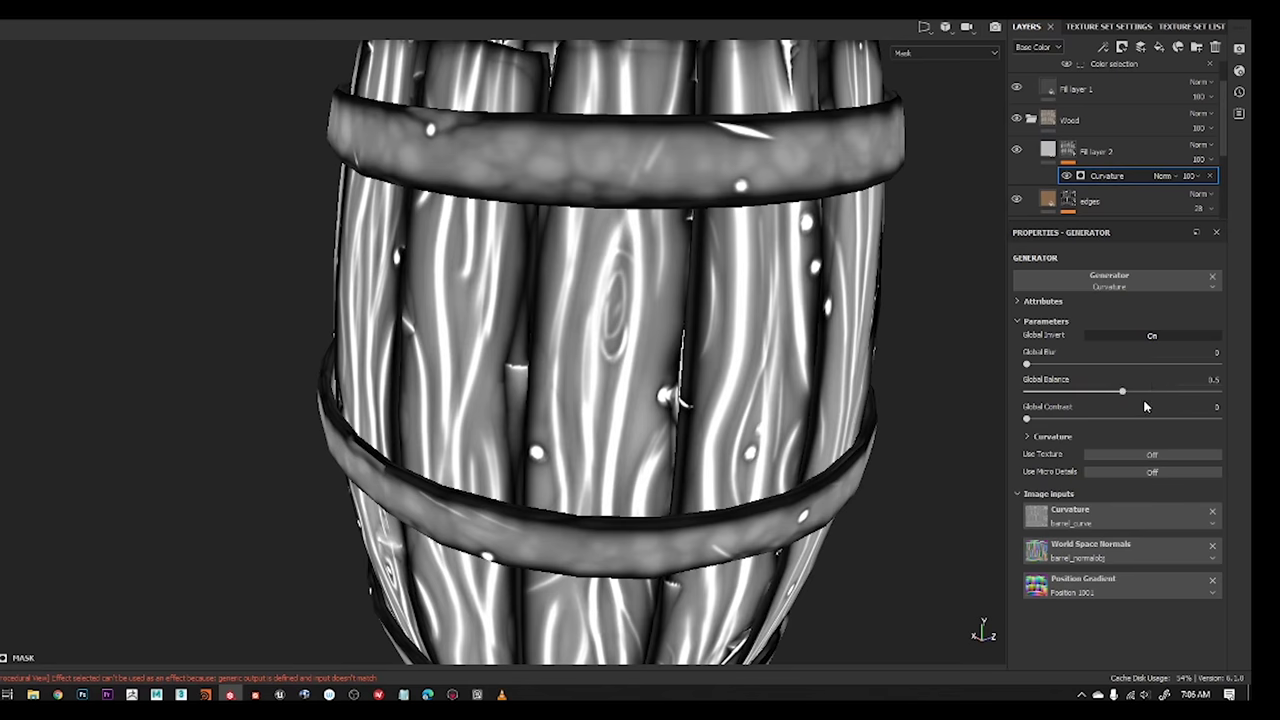
{"action": "left_click_drag", "start_coordinate": [1123, 393], "coordinate": [1166, 393]}
{"action": "left_click", "coordinate": [1122, 47]}
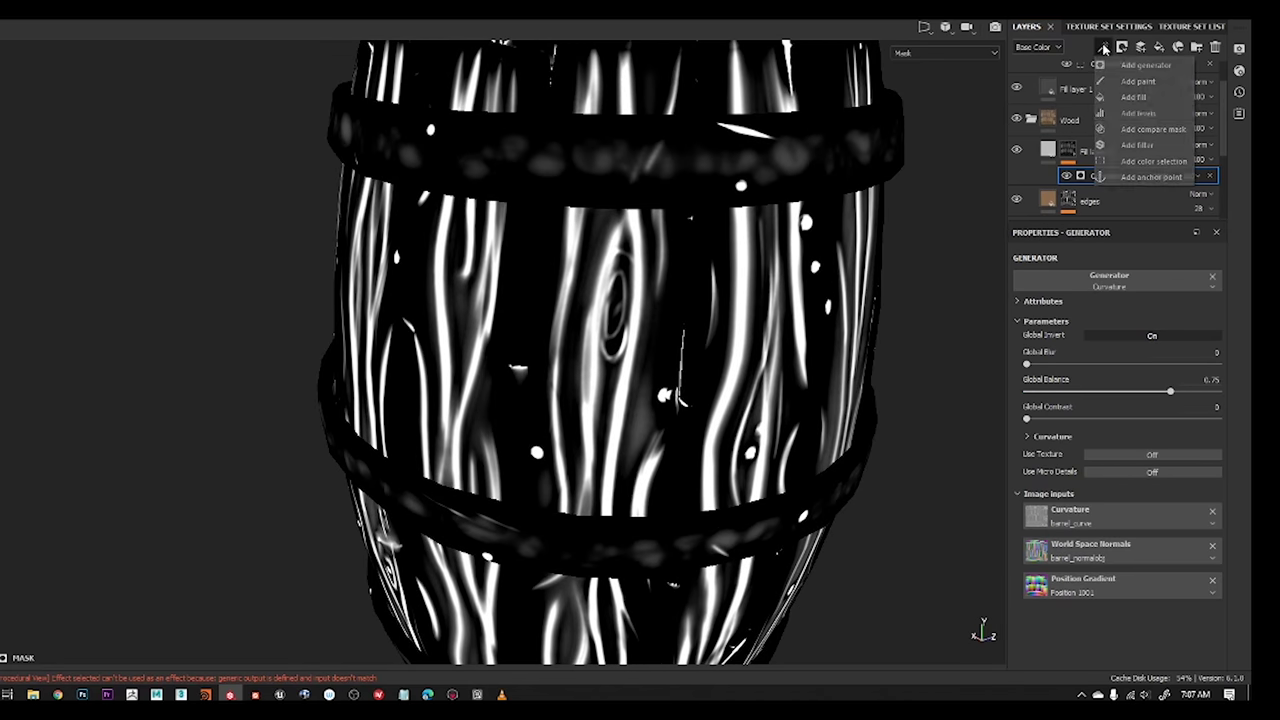
{"action": "left_click", "coordinate": [1130, 108]}
{"action": "left_click_drag", "start_coordinate": [1113, 291], "coordinate": [1128, 287]}
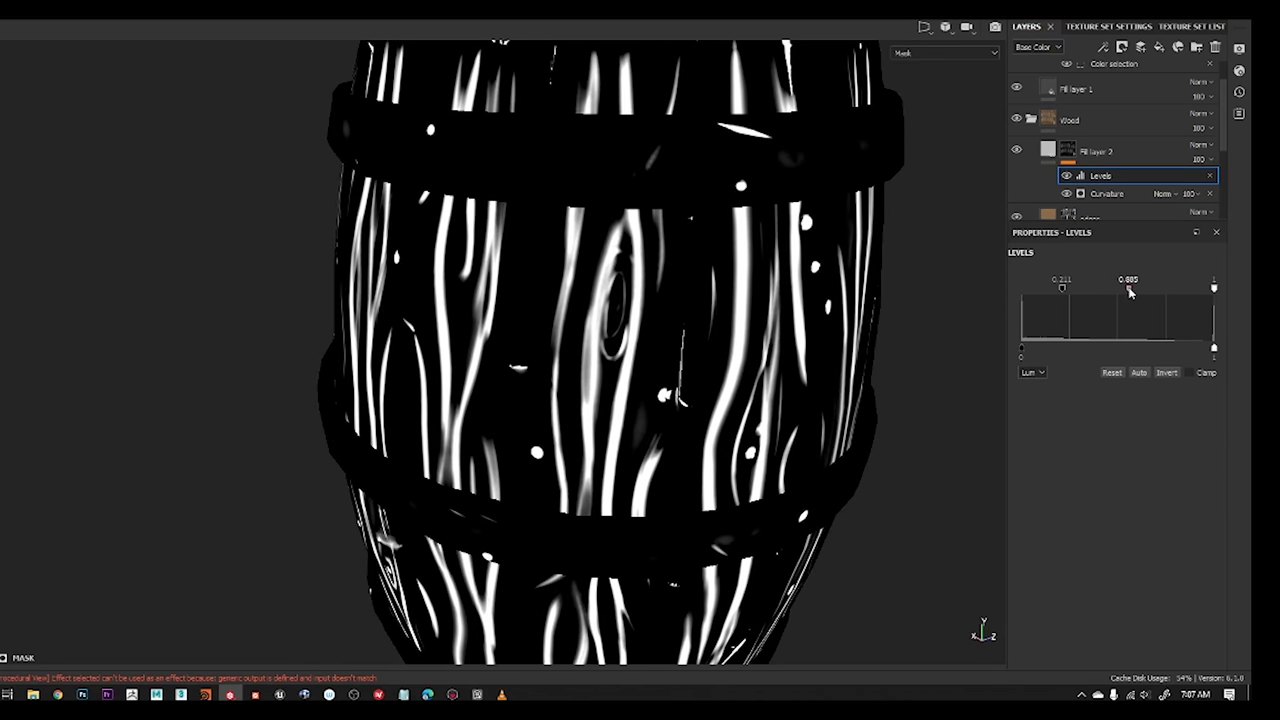
{"action": "left_click_drag", "start_coordinate": [900, 300], "coordinate": [781, 311], "text": "alt"}
Add a Highpass filter to the mask with radius 0.98
{"action": "left_click", "coordinate": [1122, 47]}
{"action": "left_click", "coordinate": [1130, 125]}
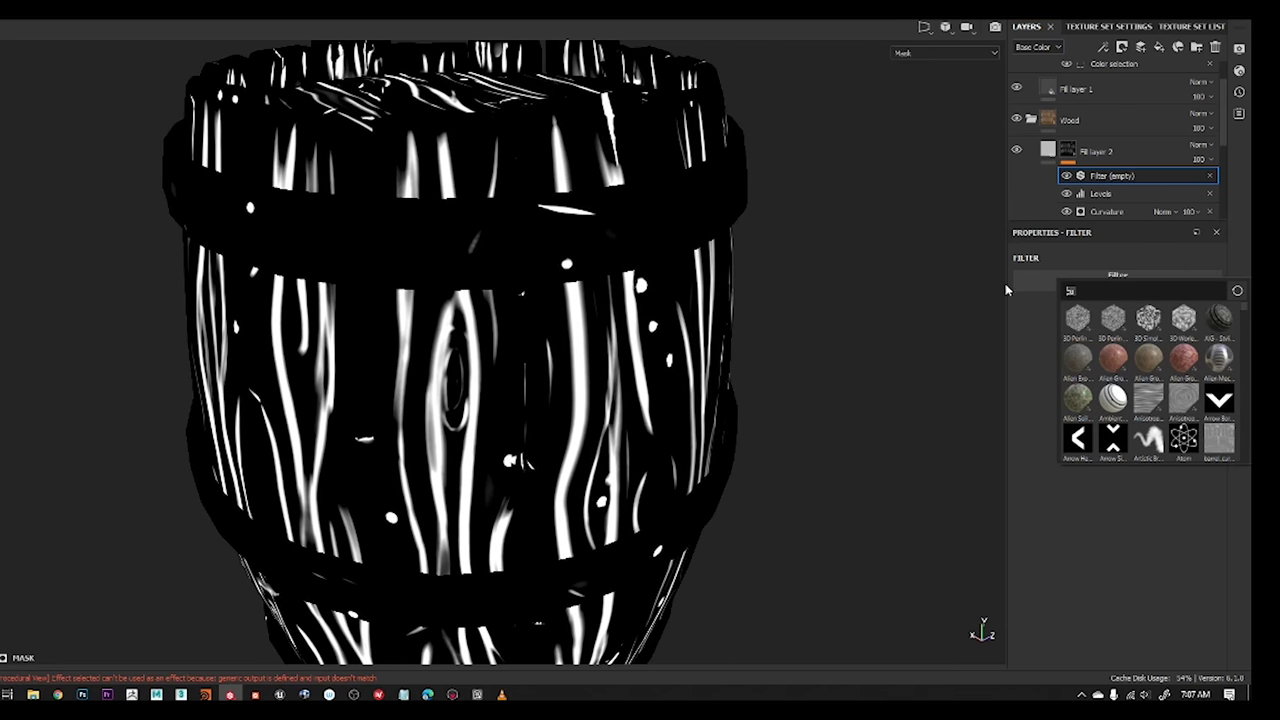
{"action": "left_click", "coordinate": [1090, 330]}
{"action": "scroll", "coordinate": [695, 395], "scroll_direction": "up", "scroll_amount": 3}
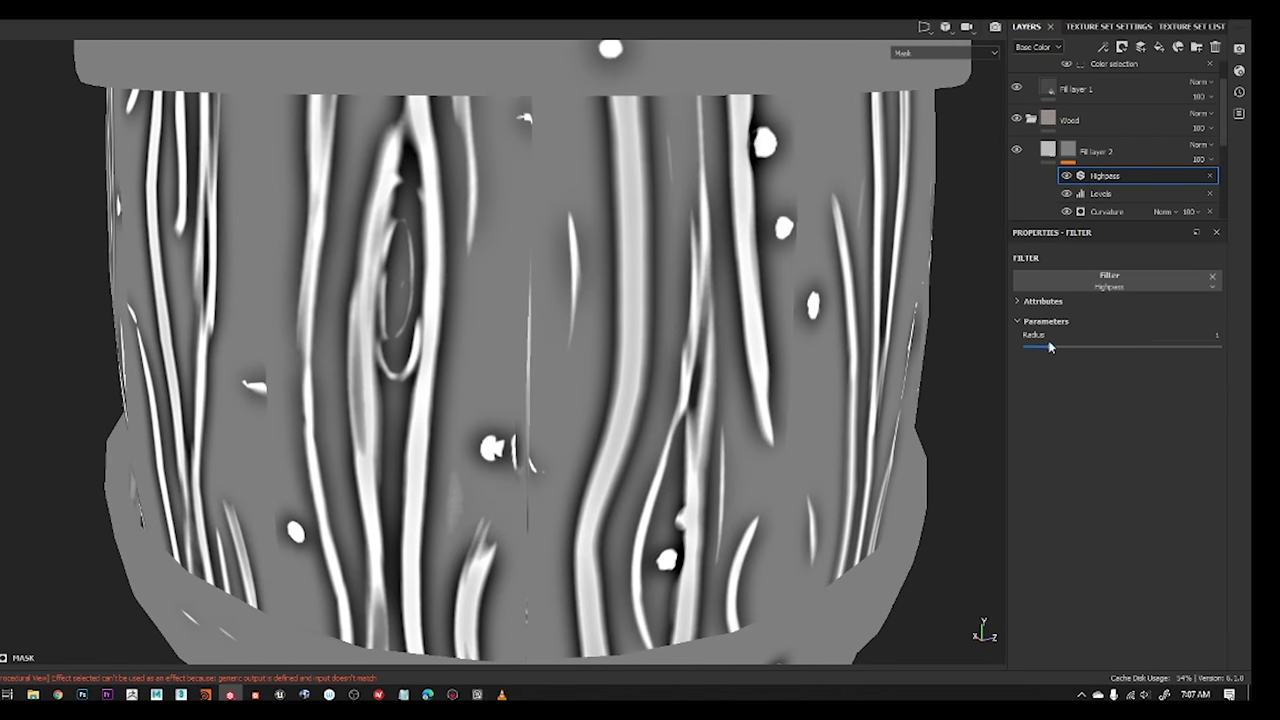
{"action": "left_click_drag", "start_coordinate": [1048, 342], "coordinate": [1050, 348]}
{"action": "left_click_drag", "start_coordinate": [977, 474], "coordinate": [563, 388], "text": "alt"}
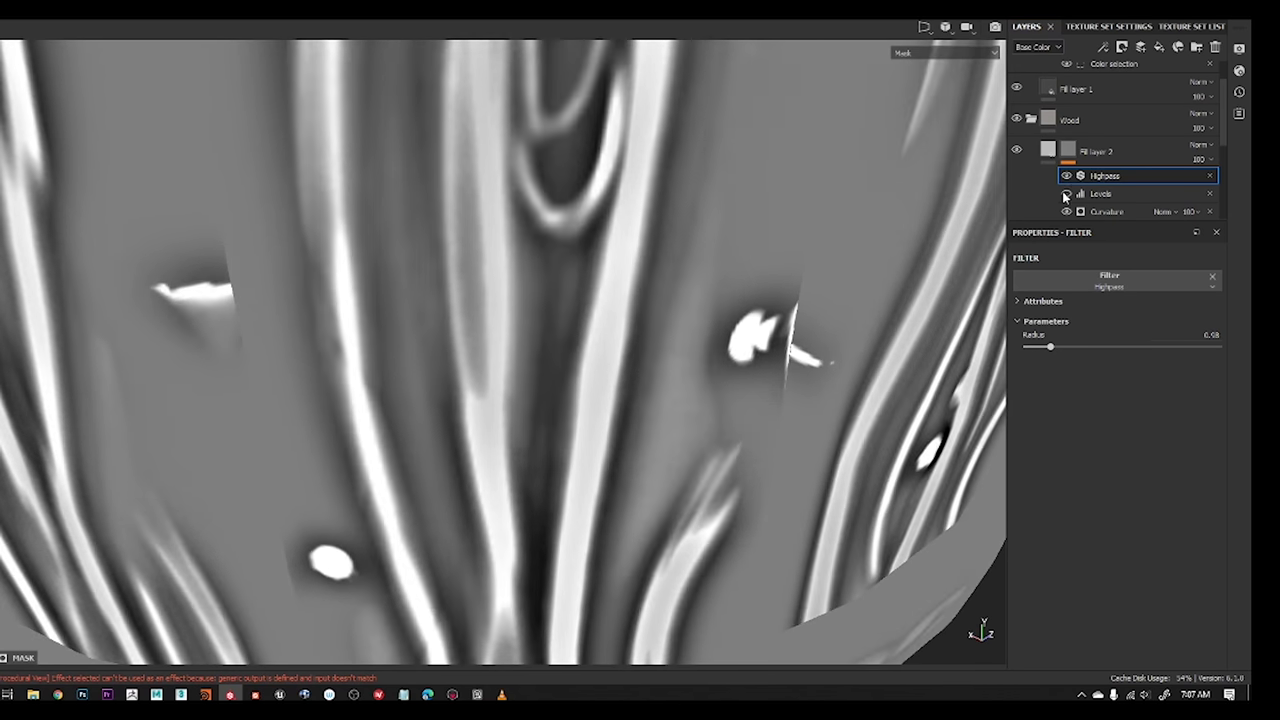
Move Levels above Highpass and tighten it so only the grain lines stay bright
{"action": "left_click", "coordinate": [1105, 211]}
{"action": "left_click_drag", "start_coordinate": [1100, 193], "coordinate": [1100, 172]}
{"action": "mouse_move", "coordinate": [1117, 287]}
{"action": "left_mouse_down"}
{"action": "mouse_move", "coordinate": [1095, 291]}
{"action": "mouse_move", "coordinate": [1148, 291]}
{"action": "mouse_move", "coordinate": [1110, 287]}
{"action": "left_mouse_up"}
{"action": "left_click_drag", "start_coordinate": [1214, 288], "coordinate": [1194, 288]}
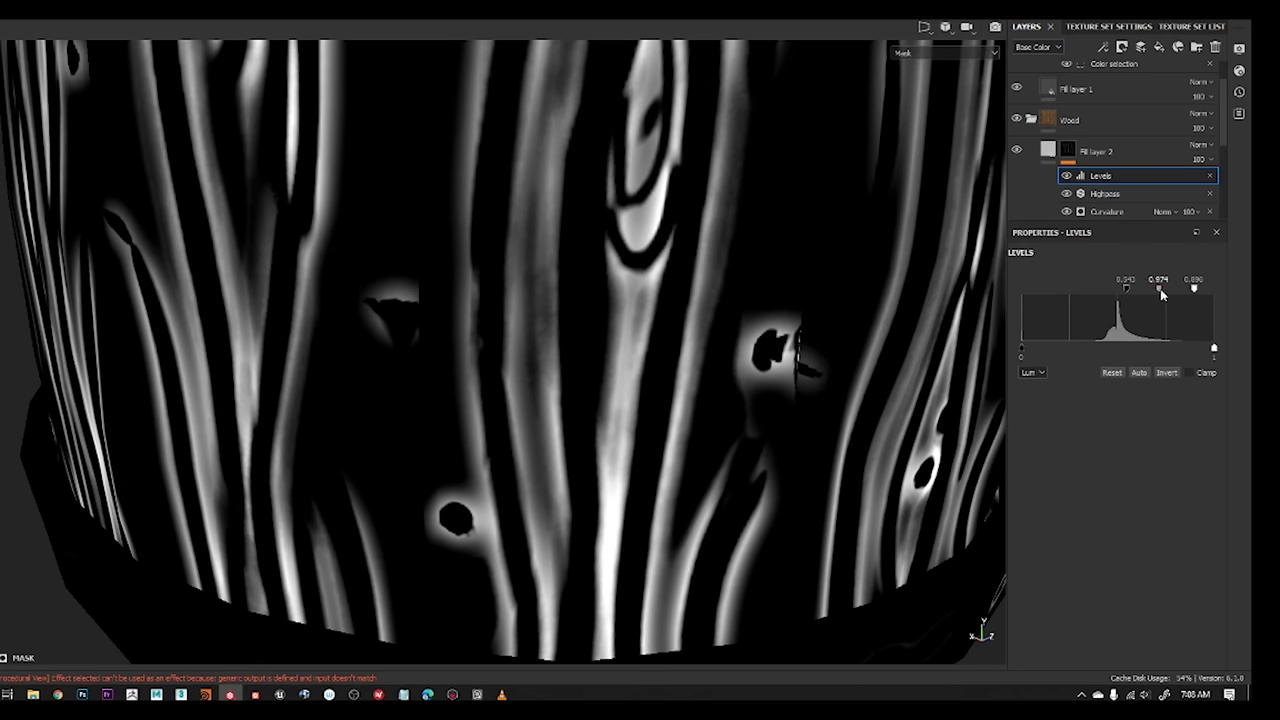
{"action": "left_click_drag", "start_coordinate": [1117, 288], "coordinate": [1137, 289]}
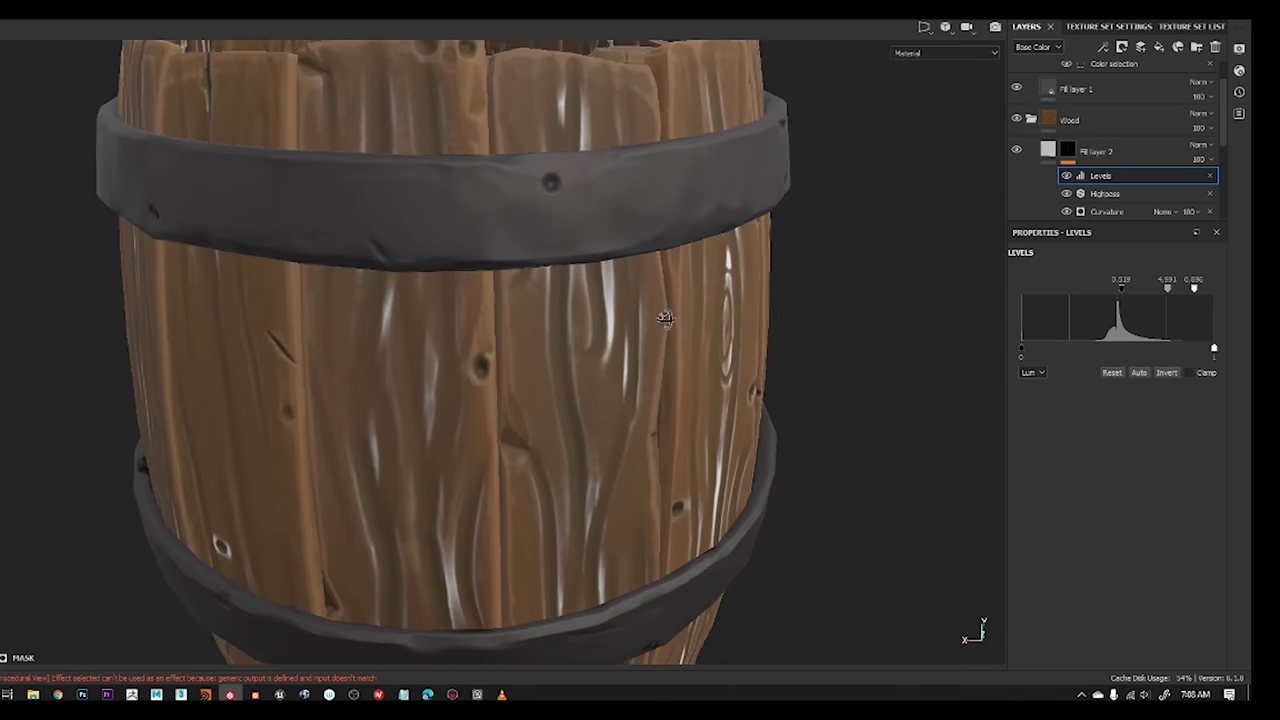
{"action": "left_click_drag", "start_coordinate": [1121, 288], "coordinate": [1113, 291]}
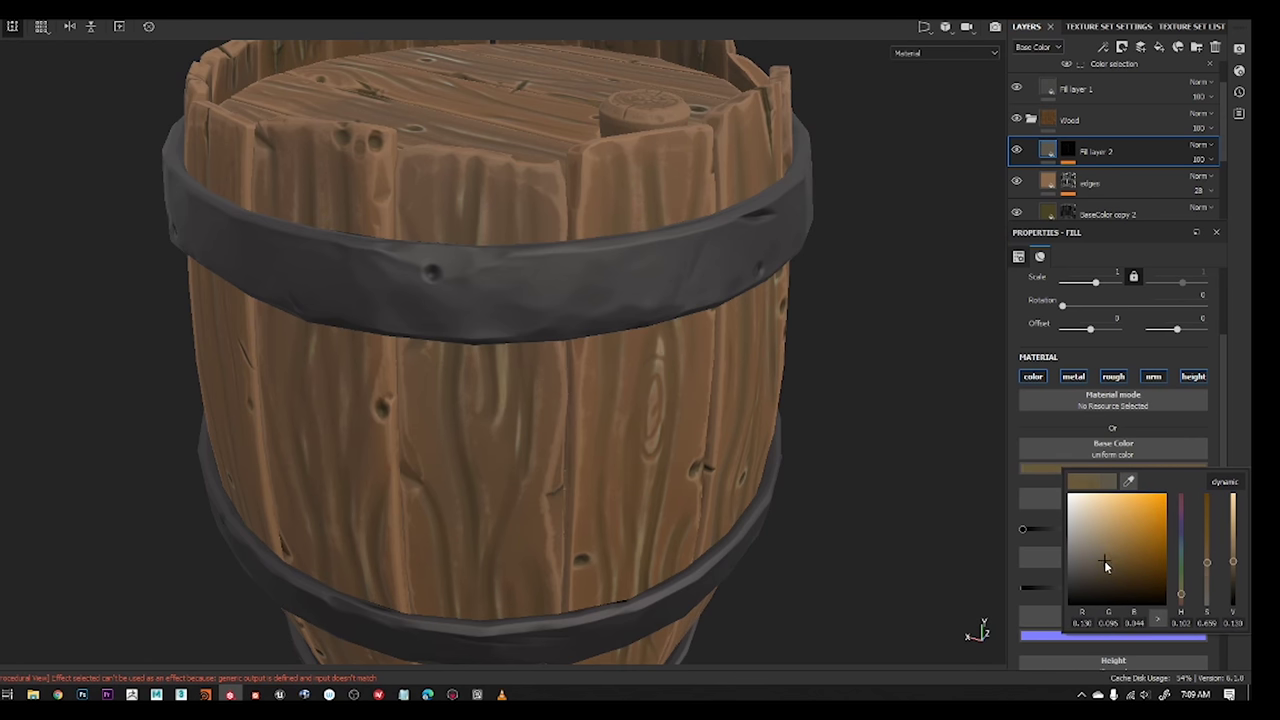
Tint Fill layer 2 warm golden-brown at 55 opacity, disabling metal, rough, nrm and height channels
{"action": "left_click_drag", "start_coordinate": [1104, 560], "coordinate": [1155, 502]}
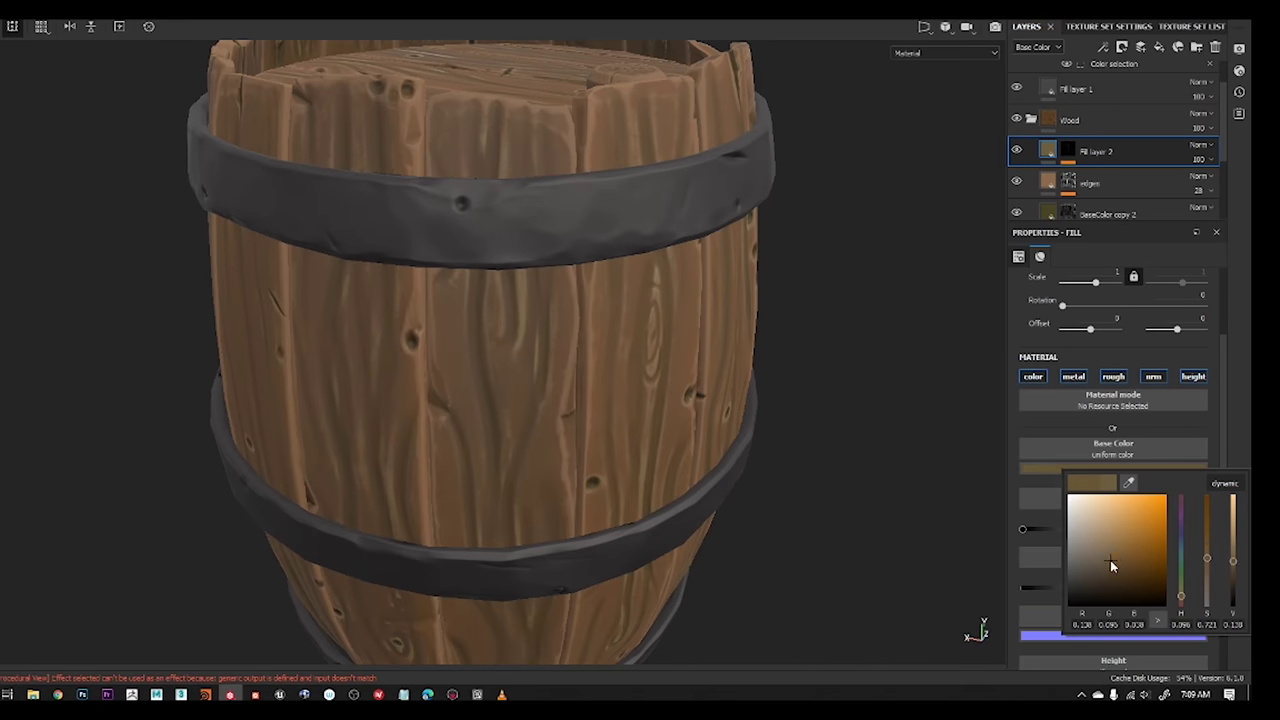
{"action": "double_click", "coordinate": [1116, 152]}
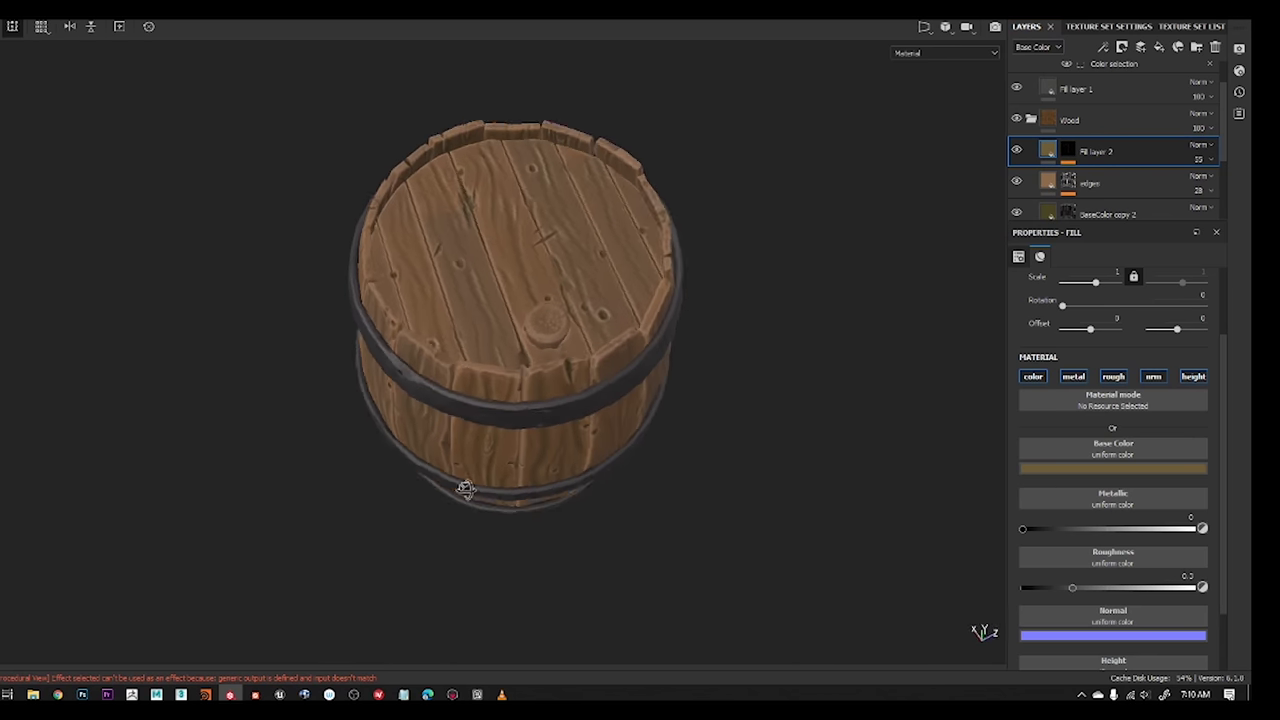
{"action": "left_click", "coordinate": [1073, 376]}
{"action": "left_click", "coordinate": [1113, 376]}
{"action": "left_click", "coordinate": [1153, 376]}
{"action": "left_click", "coordinate": [1193, 376]}
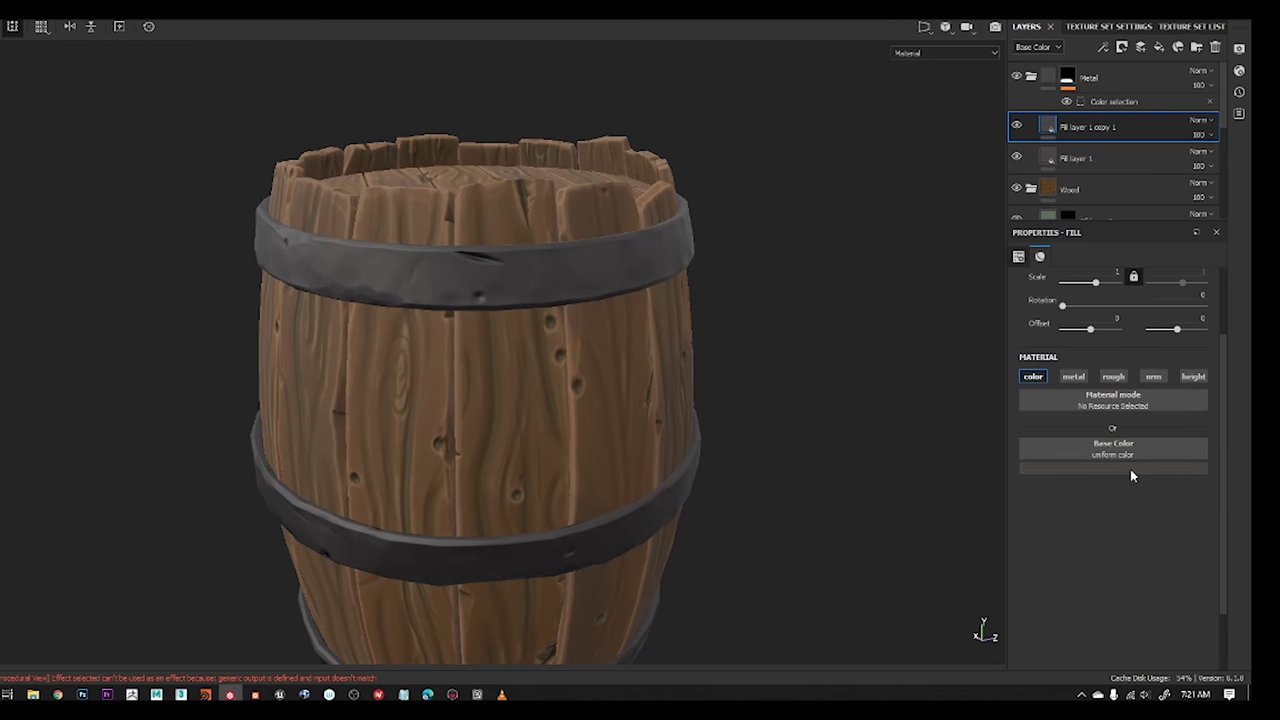
Set the band highlight colour to light grey and raise the Curvature Texture Opacity to 0.17
{"action": "left_click", "coordinate": [1130, 468]}
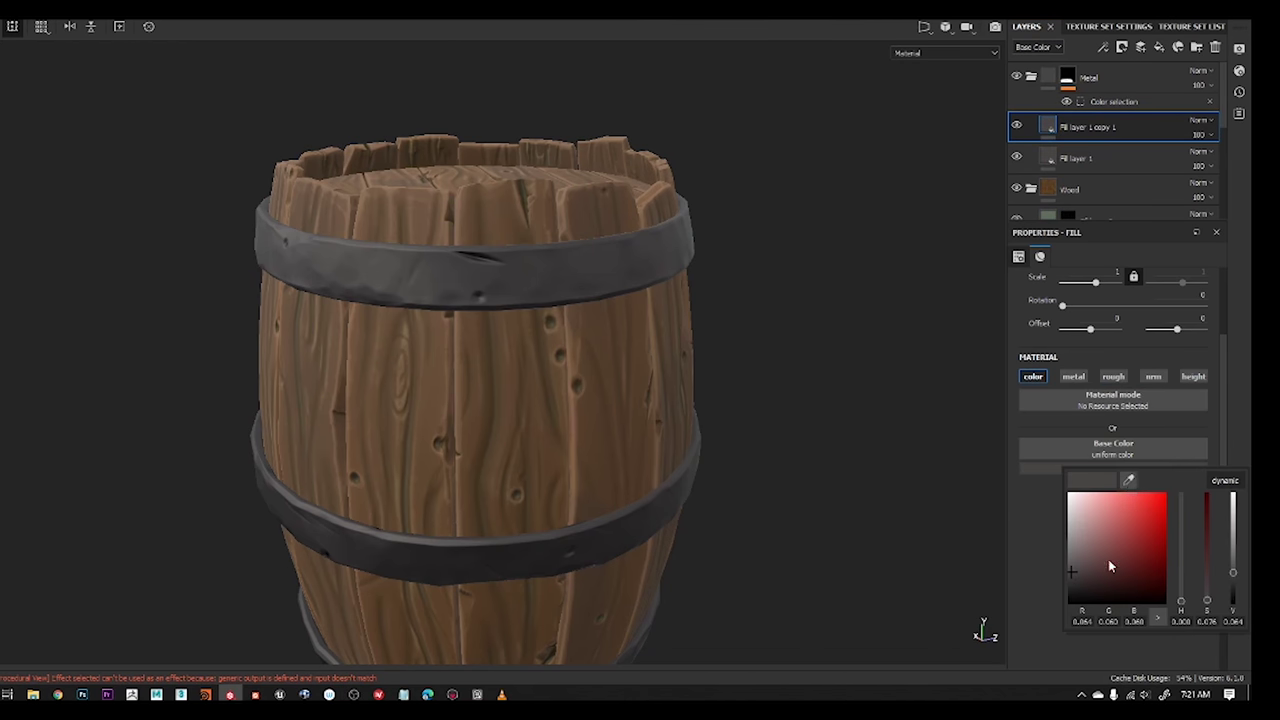
{"action": "left_click_drag", "start_coordinate": [1108, 559], "coordinate": [1071, 548]}
{"action": "left_click_drag", "start_coordinate": [880, 458], "coordinate": [880, 500], "text": "alt"}
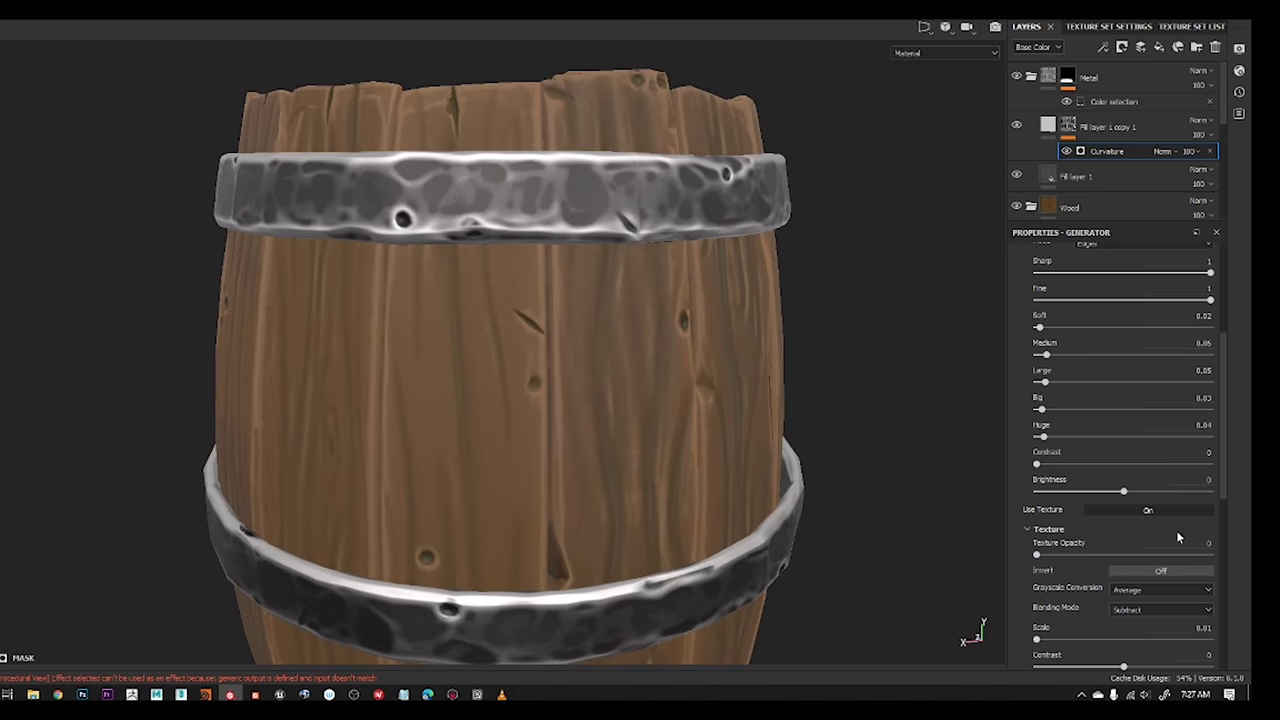
{"action": "left_click_drag", "start_coordinate": [1039, 555], "coordinate": [1053, 555]}
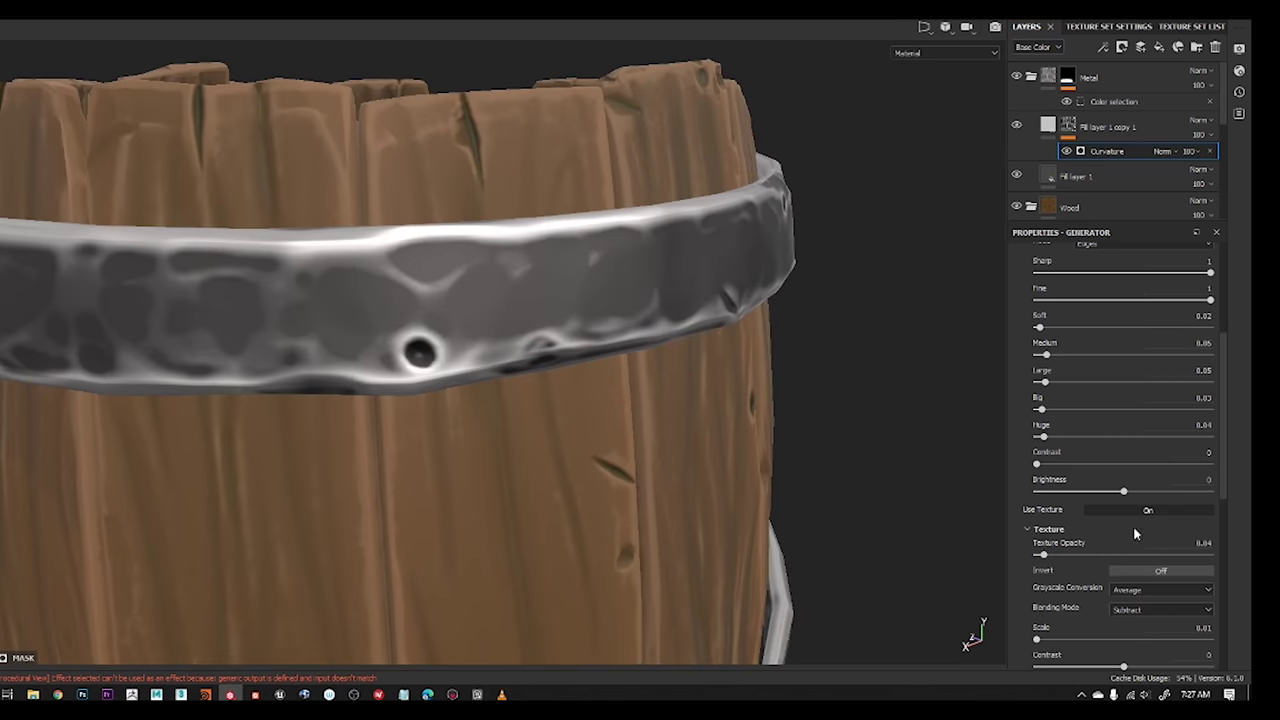
{"action": "left_click_drag", "start_coordinate": [1043, 555], "coordinate": [1068, 557]}
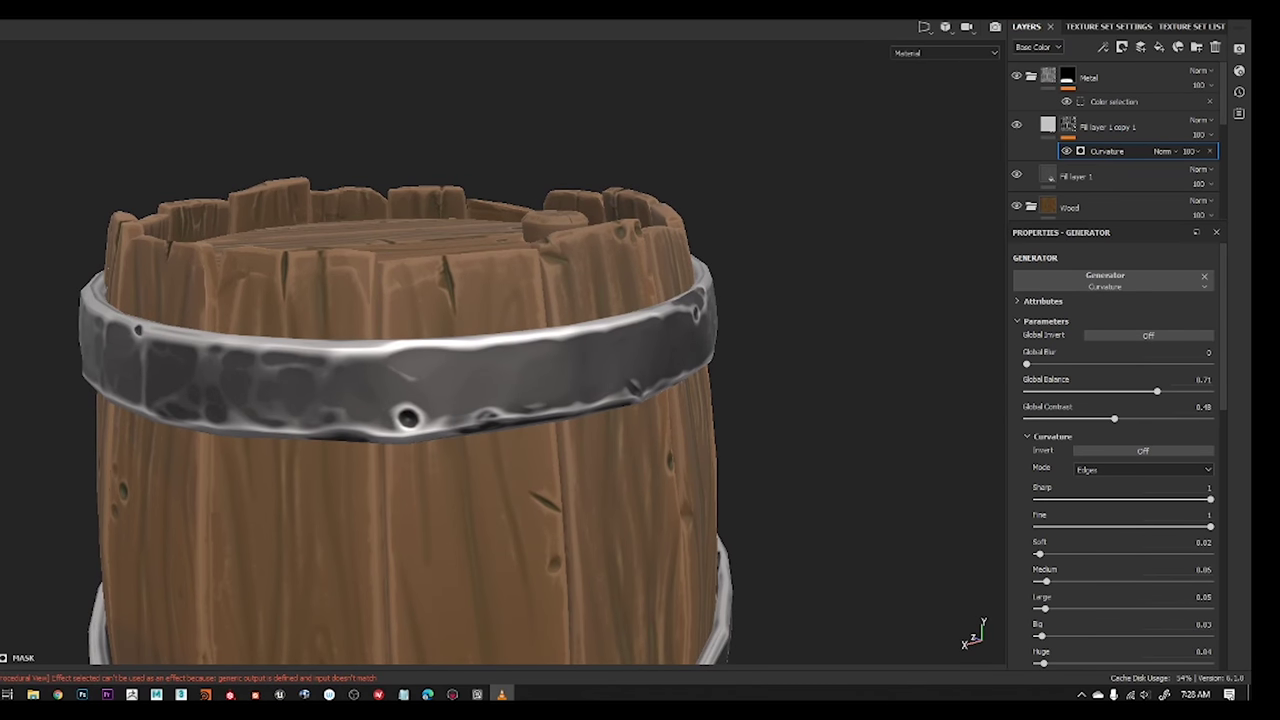
Darken the band highlight colour and lower that layer's opacity to 64
{"action": "left_click", "coordinate": [1107, 126]}
{"action": "left_click", "coordinate": [1113, 467]}
{"action": "left_click_drag", "start_coordinate": [1069, 541], "coordinate": [1077, 551]}
{"action": "left_click_drag", "start_coordinate": [1200, 135], "coordinate": [1222, 160]}
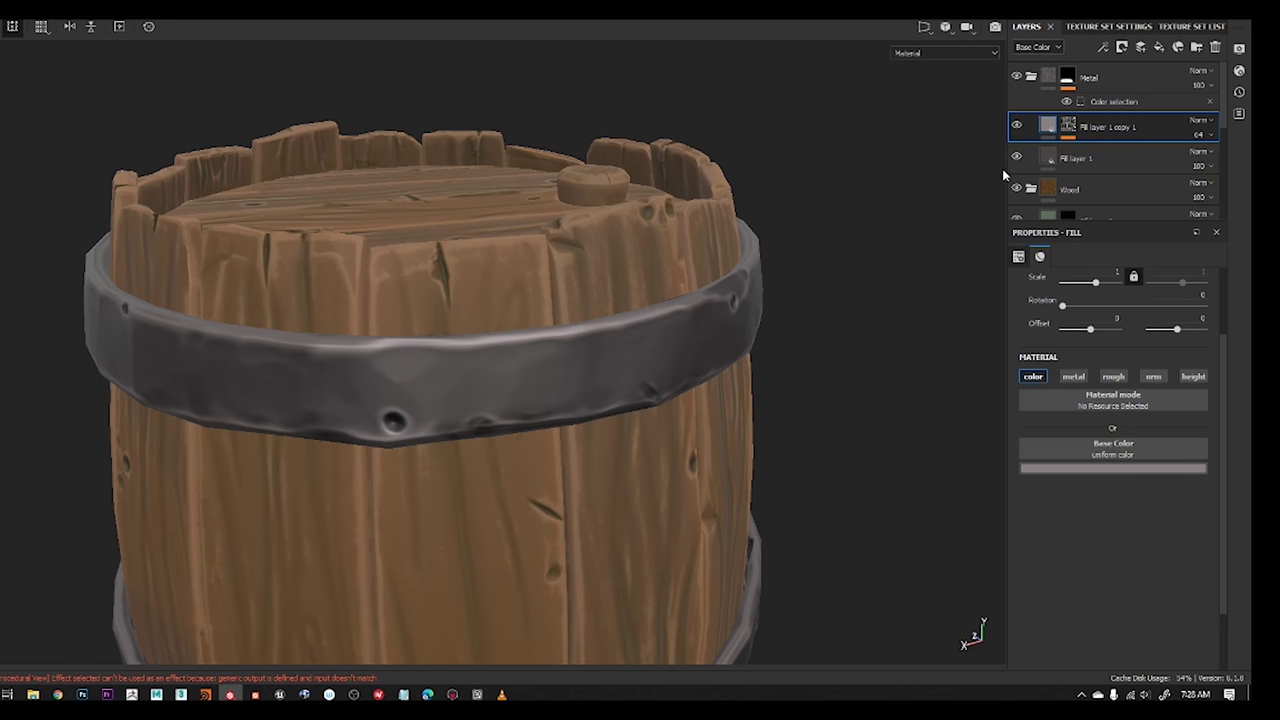
{"action": "left_click", "coordinate": [1076, 158]}
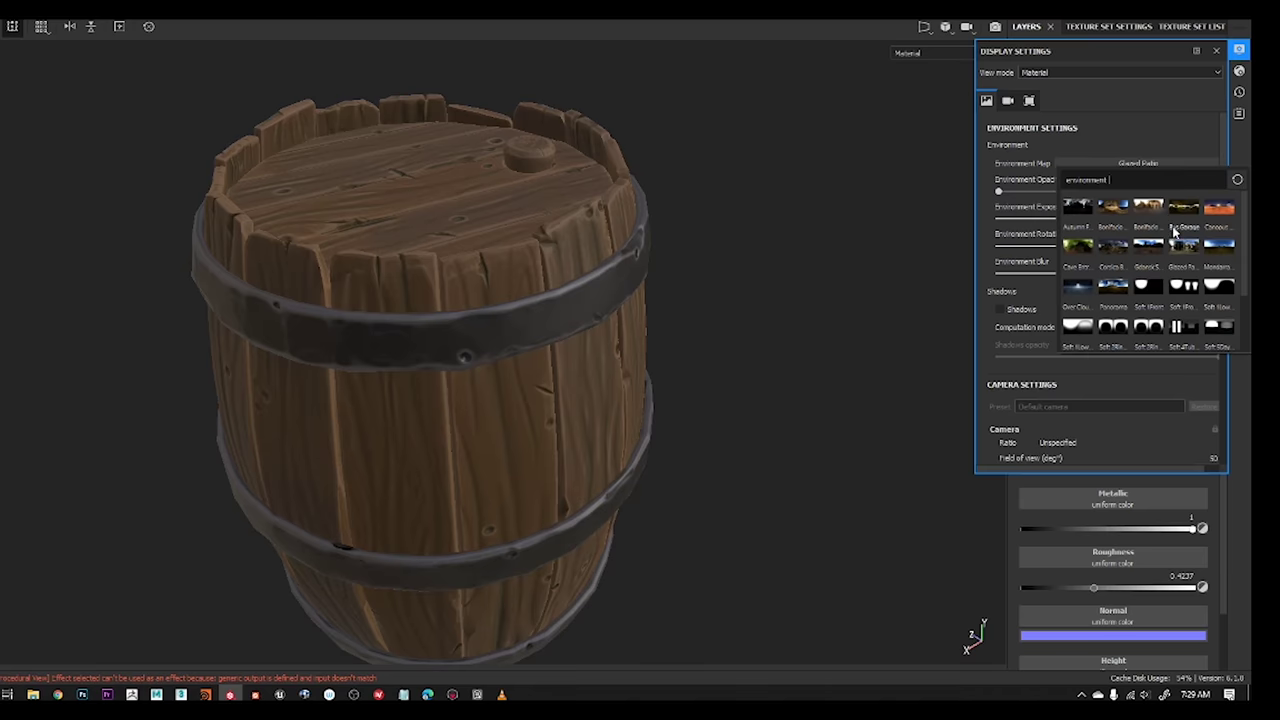
Switch the viewport environment map and briefly preview the height channel
{"action": "left_click", "coordinate": [1150, 195]}
{"action": "scroll", "coordinate": [640, 277], "scroll_direction": "down", "scroll_amount": 3}
{"action": "left_click", "coordinate": [1216, 50]}
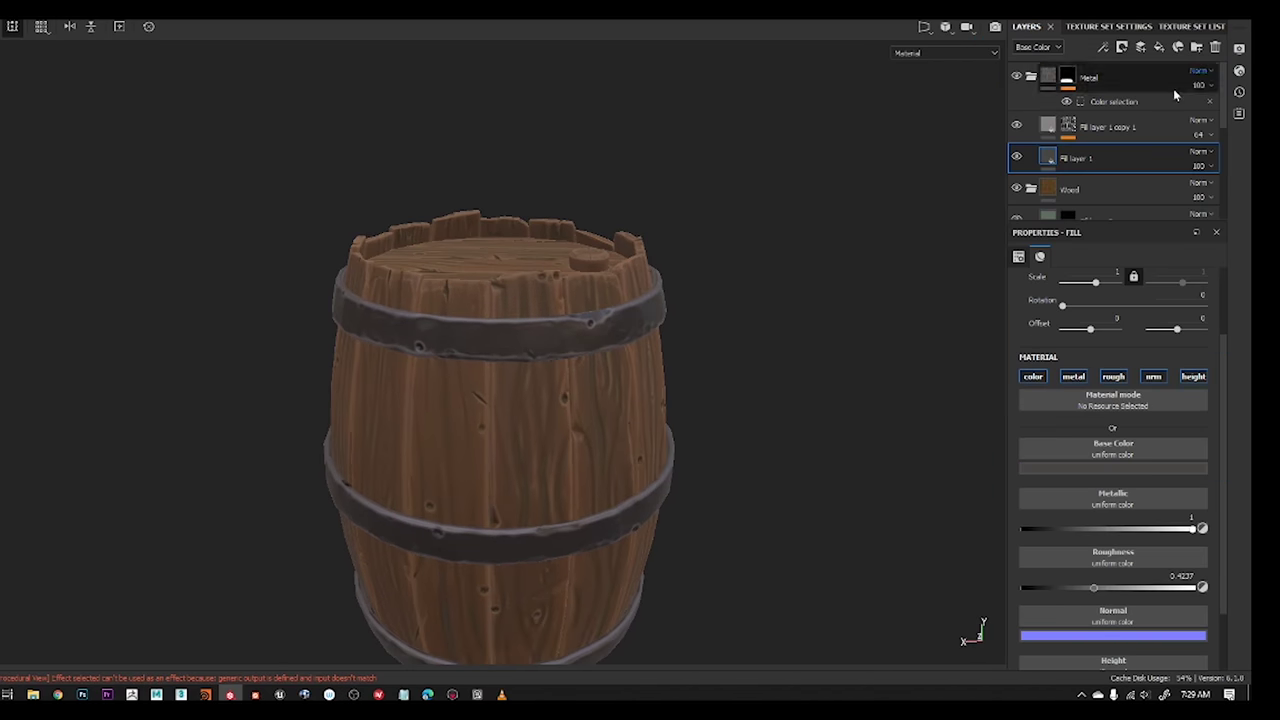
{"action": "mouse_move", "coordinate": [677, 251]}
{"action": "left_mouse_down", "text": "alt"}
{"action": "mouse_move", "coordinate": [474, 330]}
{"action": "mouse_move", "coordinate": [712, 350]}
{"action": "mouse_move", "coordinate": [543, 399]}
{"action": "left_mouse_up", "text": "alt"}
{"action": "key", "text": "c"}
{"action": "key", "text": "c"}
{"action": "key", "text": "c"}
{"action": "key", "text": "c"}
{"action": "key", "text": "c"}
{"action": "key", "text": "c"}
{"action": "key", "text": "m"}
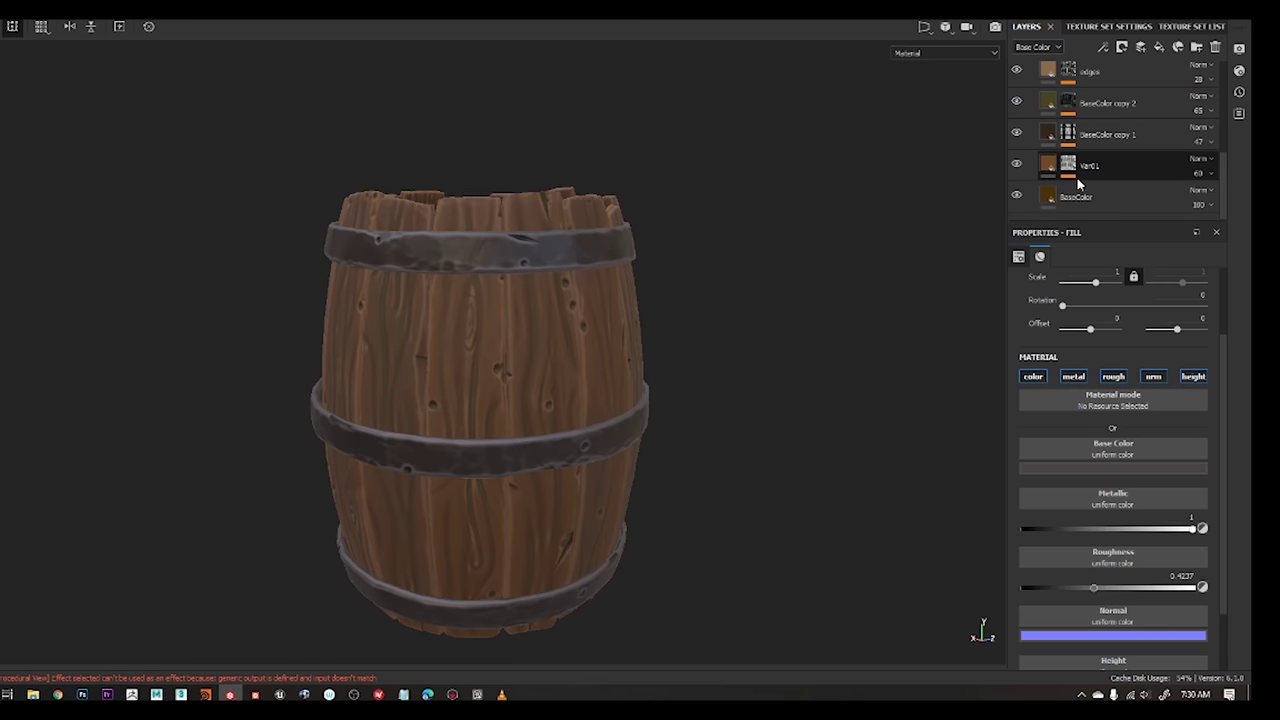
Recolour the BaseColor and Var01 wood layers
{"action": "left_click", "coordinate": [1080, 197]}
{"action": "left_click", "coordinate": [1126, 467]}
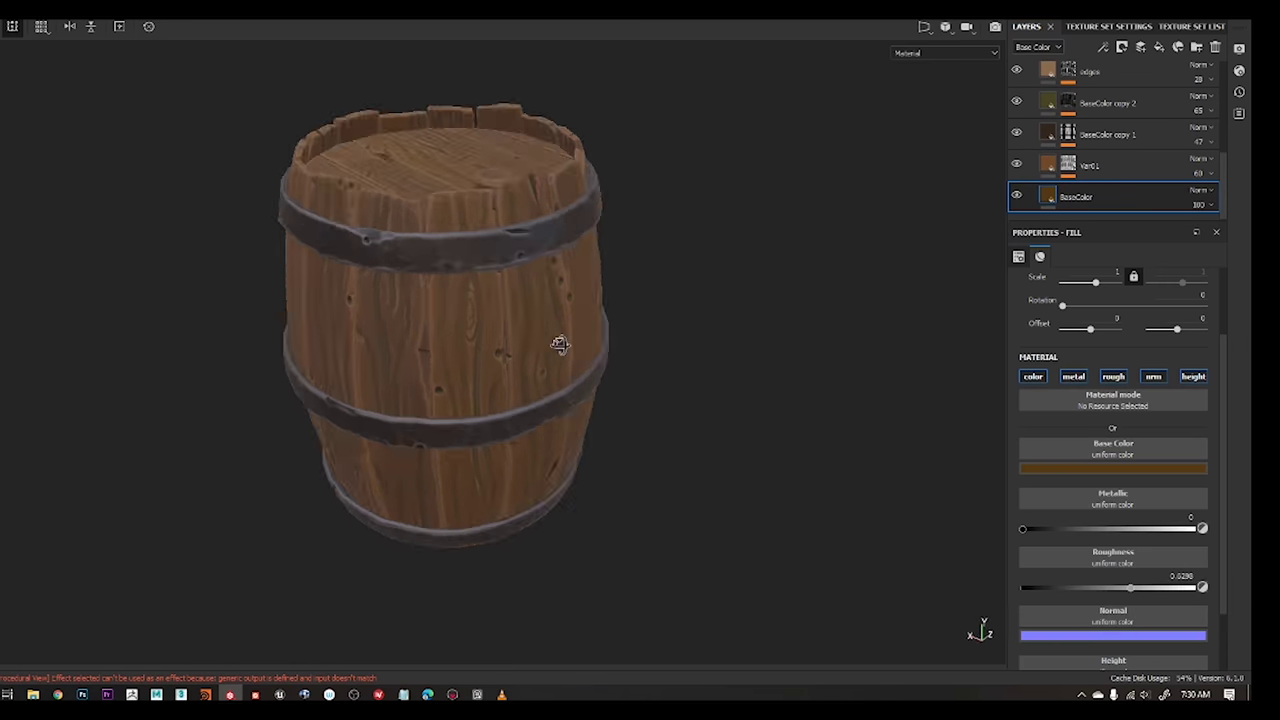
{"action": "left_click_drag", "start_coordinate": [566, 309], "coordinate": [663, 320], "text": "alt"}
{"action": "left_click", "coordinate": [1057, 176]}
{"action": "left_click", "coordinate": [1113, 467]}
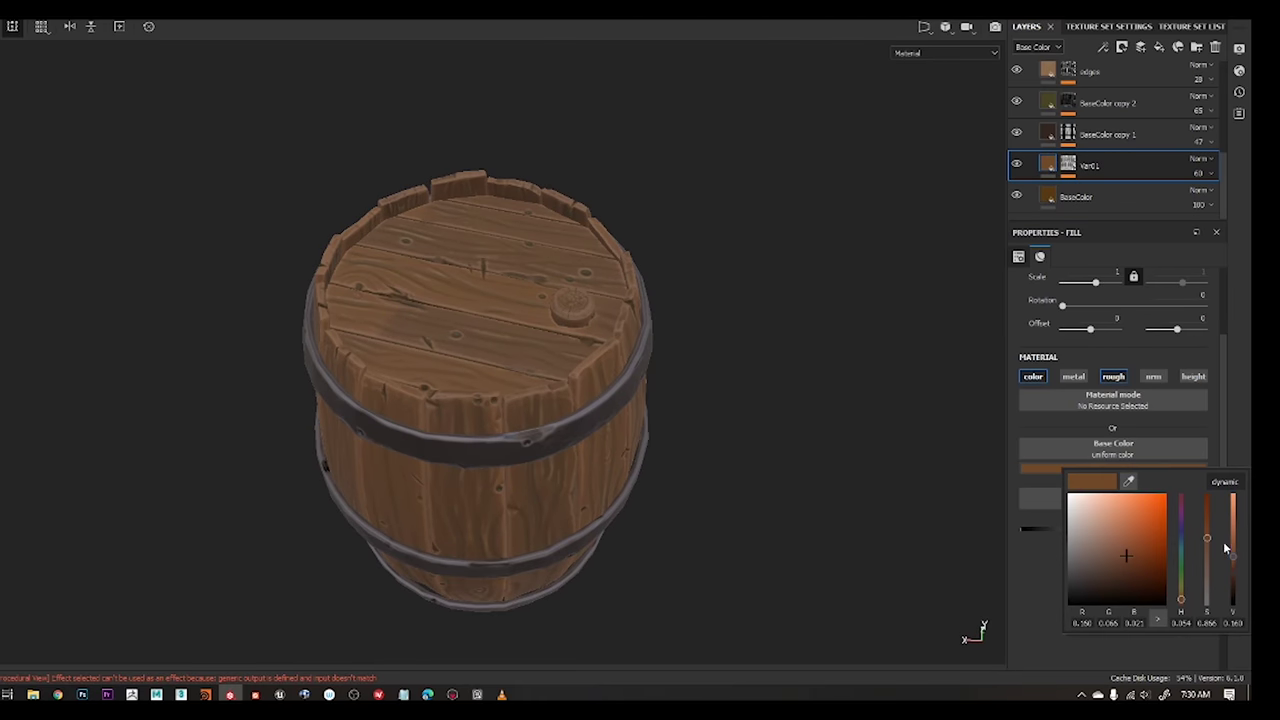
{"action": "left_click_drag", "start_coordinate": [520, 350], "coordinate": [610, 350], "text": "alt"}
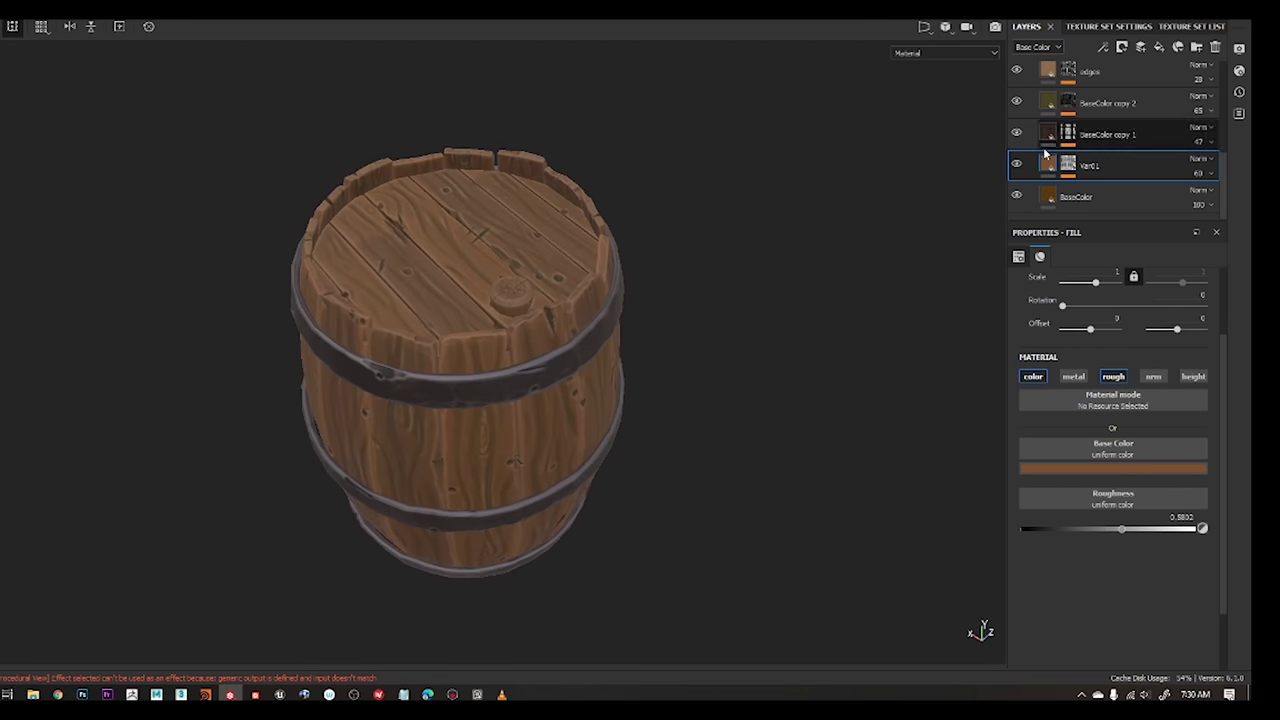
Raise BaseColor copy 1's opacity to about 47
{"action": "left_click", "coordinate": [1106, 139]}
{"action": "mouse_move", "coordinate": [780, 209]}
{"action": "left_mouse_down", "text": "alt"}
{"action": "mouse_move", "coordinate": [777, 403]}
{"action": "mouse_move", "coordinate": [789, 282]}
{"action": "left_mouse_up", "text": "alt"}
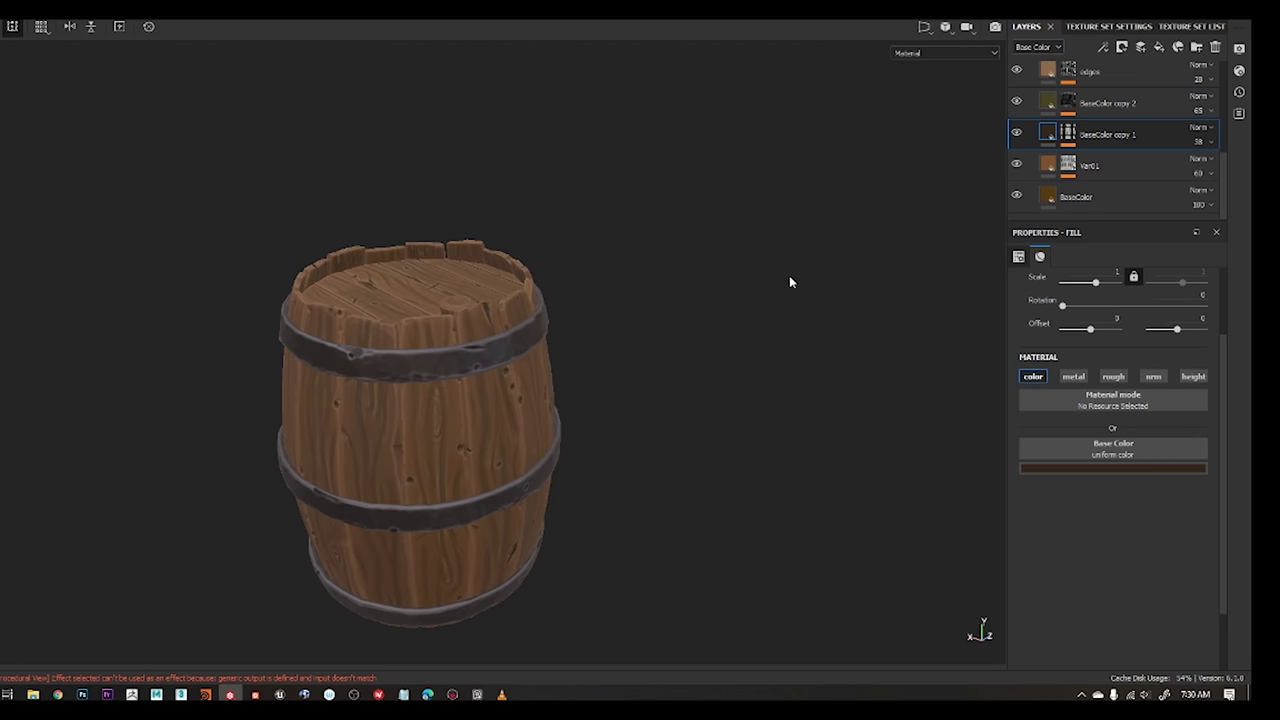
{"action": "left_click_drag", "start_coordinate": [1199, 141], "coordinate": [1217, 170]}
{"action": "mouse_move", "coordinate": [883, 286]}
{"action": "left_mouse_down", "text": "alt"}
{"action": "mouse_move", "coordinate": [674, 206]}
{"action": "mouse_move", "coordinate": [597, 437]}
{"action": "mouse_move", "coordinate": [771, 329]}
{"action": "mouse_move", "coordinate": [568, 309]}
{"action": "left_mouse_up", "text": "alt"}
Show BaseColor copy 2 and adjust its tint's saturation and brightness
{"action": "left_click", "coordinate": [1015, 103]}
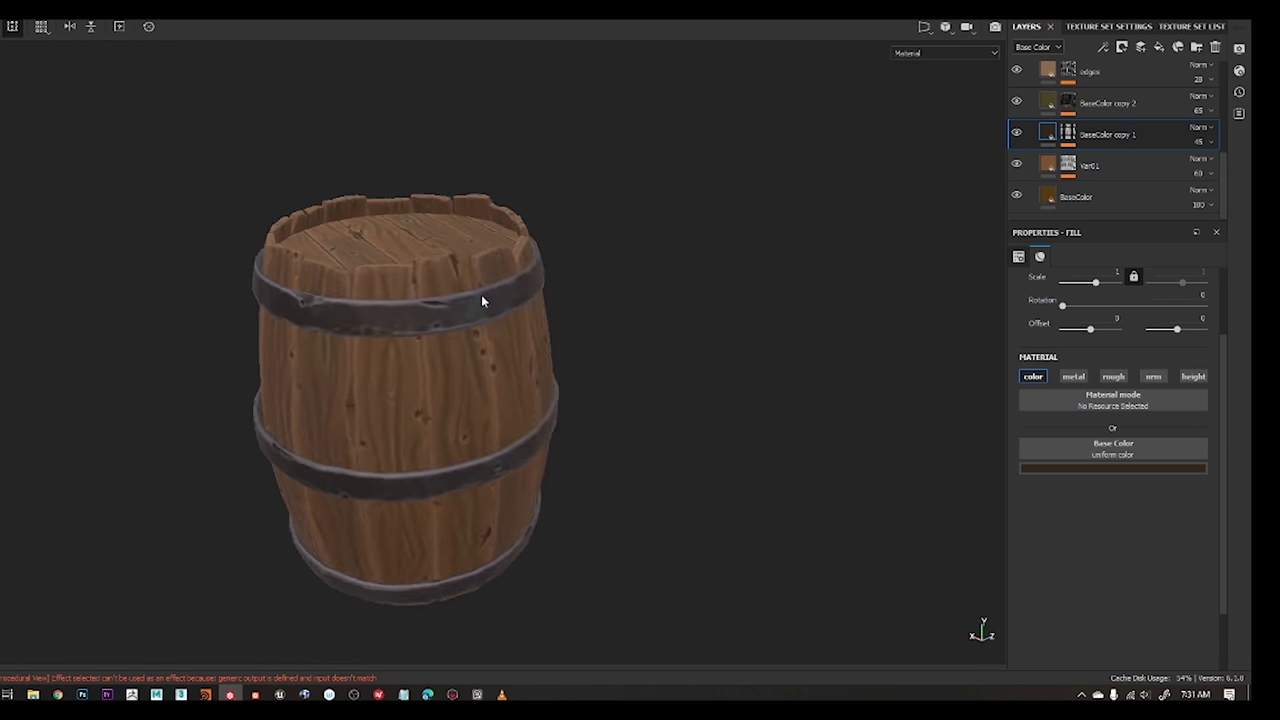
{"action": "scroll", "coordinate": [481, 294], "scroll_direction": "up", "scroll_amount": 3}
{"action": "left_click", "coordinate": [1107, 103]}
{"action": "left_click", "coordinate": [1113, 468]}
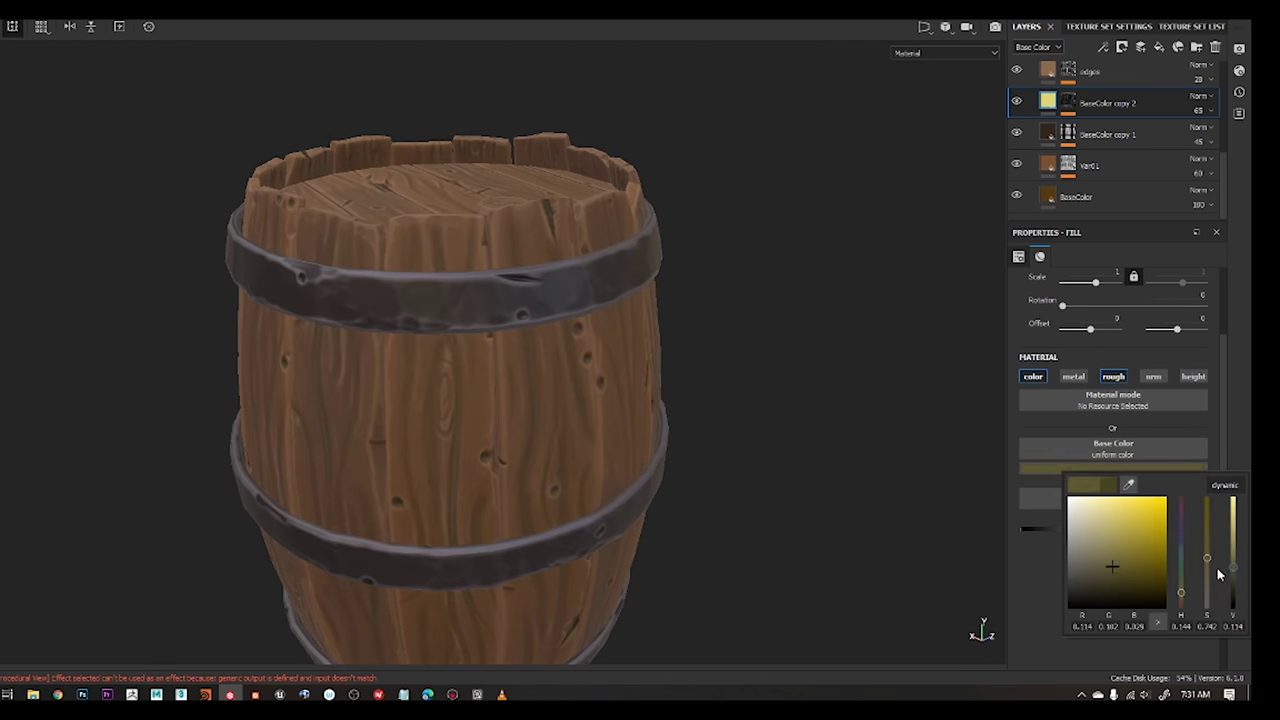
{"action": "left_click_drag", "start_coordinate": [640, 330], "coordinate": [487, 304], "text": "alt"}
{"action": "scroll", "coordinate": [487, 304], "scroll_direction": "up", "scroll_amount": 1}
{"action": "left_click_drag", "start_coordinate": [590, 250], "coordinate": [557, 323], "text": "alt"}
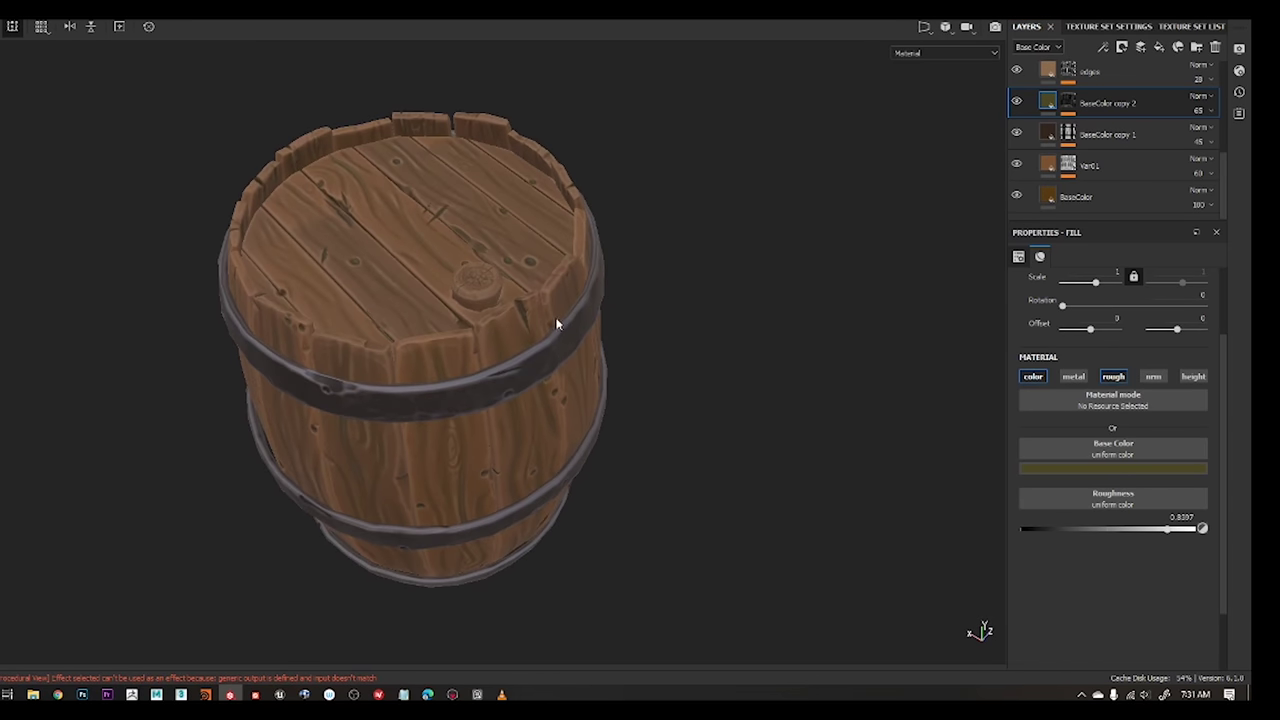
{"action": "scroll", "coordinate": [1016, 72], "scroll_direction": "up", "scroll_amount": 1}
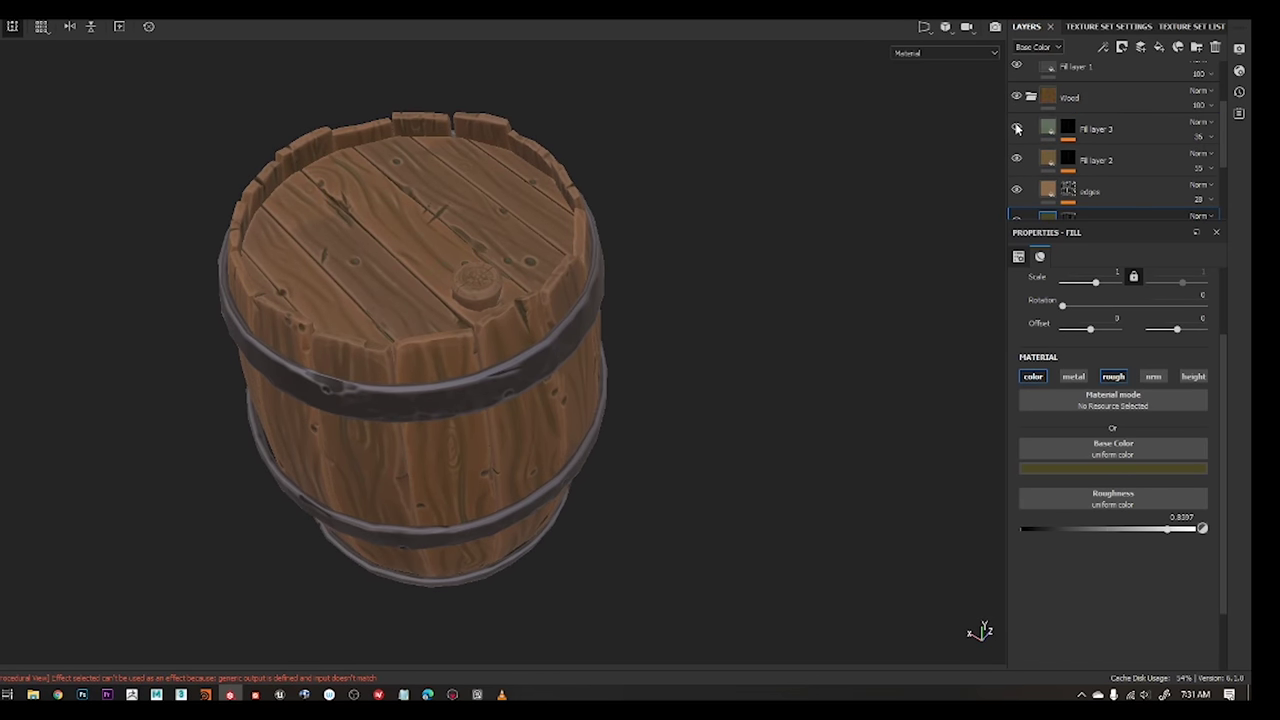
Move Fill layer 3 beneath the edges layer
{"action": "left_click_drag", "start_coordinate": [1052, 84], "coordinate": [1029, 163]}
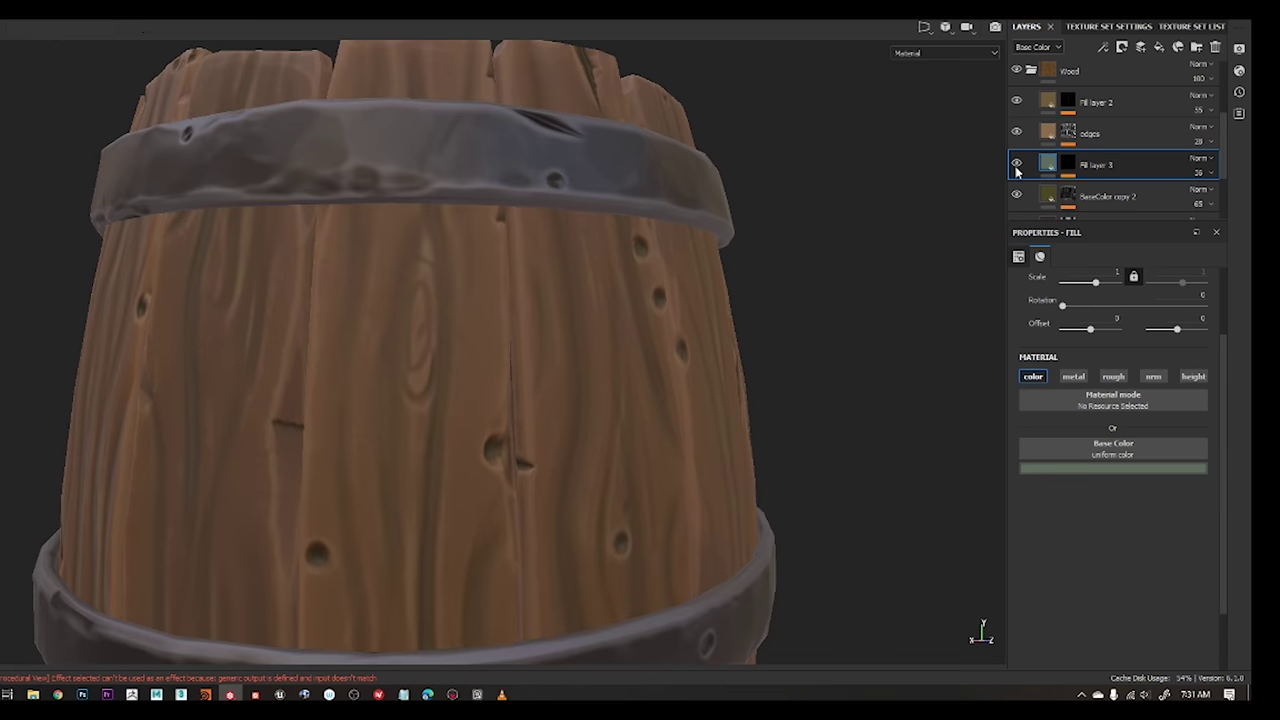
{"action": "scroll", "coordinate": [640, 366], "scroll_direction": "down", "scroll_amount": 5}
{"action": "mouse_move", "coordinate": [640, 366]}
{"action": "left_mouse_down", "text": "alt"}
{"action": "mouse_move", "coordinate": [651, 443]}
{"action": "mouse_move", "coordinate": [586, 371]}
{"action": "left_mouse_up", "text": "alt"}
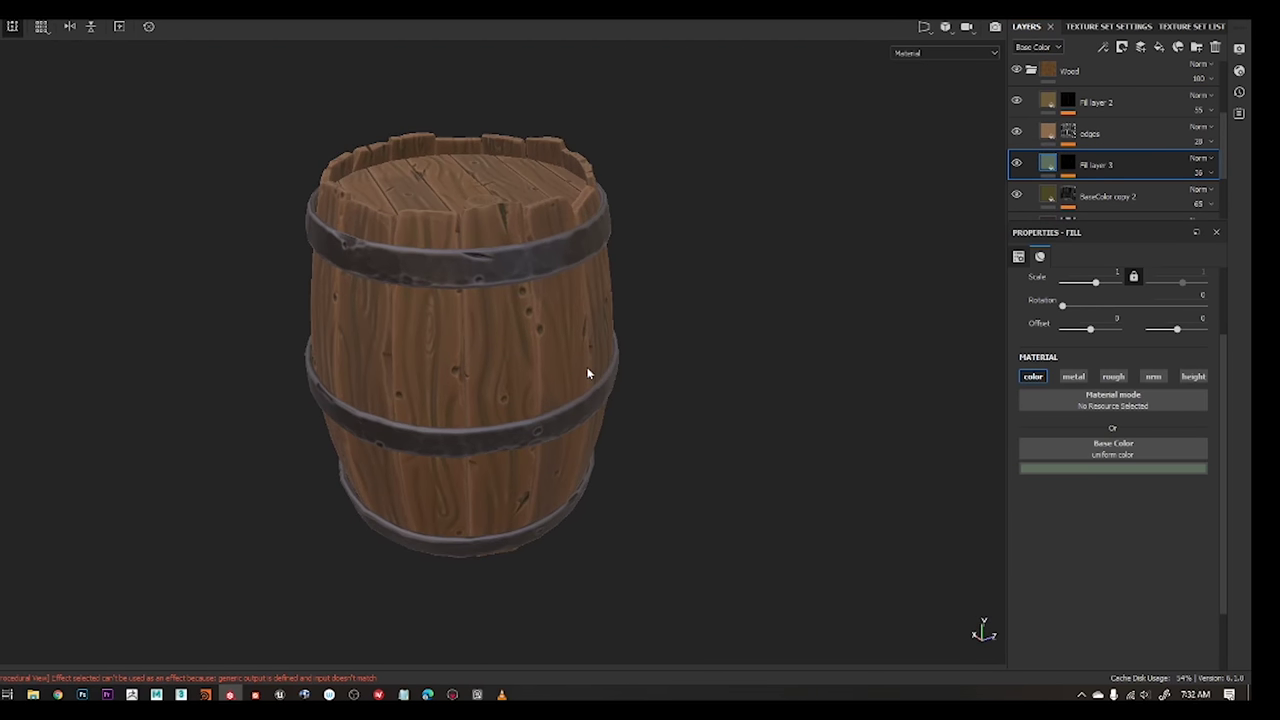
{"action": "scroll", "coordinate": [1045, 200], "scroll_direction": "down", "scroll_amount": 3}
Lower the BaseColor layer's roughness to 0.5725
{"action": "left_click", "coordinate": [1045, 200]}
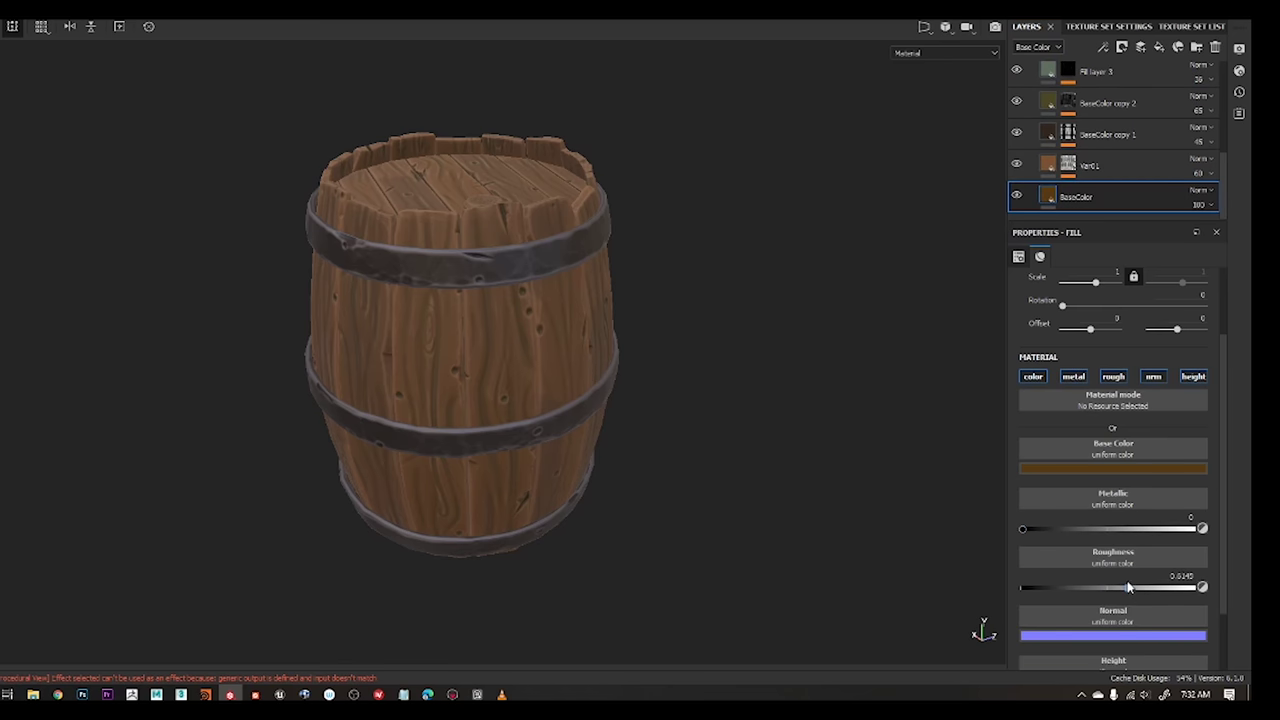
{"action": "scroll", "coordinate": [480, 297], "scroll_direction": "up", "scroll_amount": 5}
{"action": "left_click_drag", "start_coordinate": [766, 123], "coordinate": [711, 317], "text": "alt"}
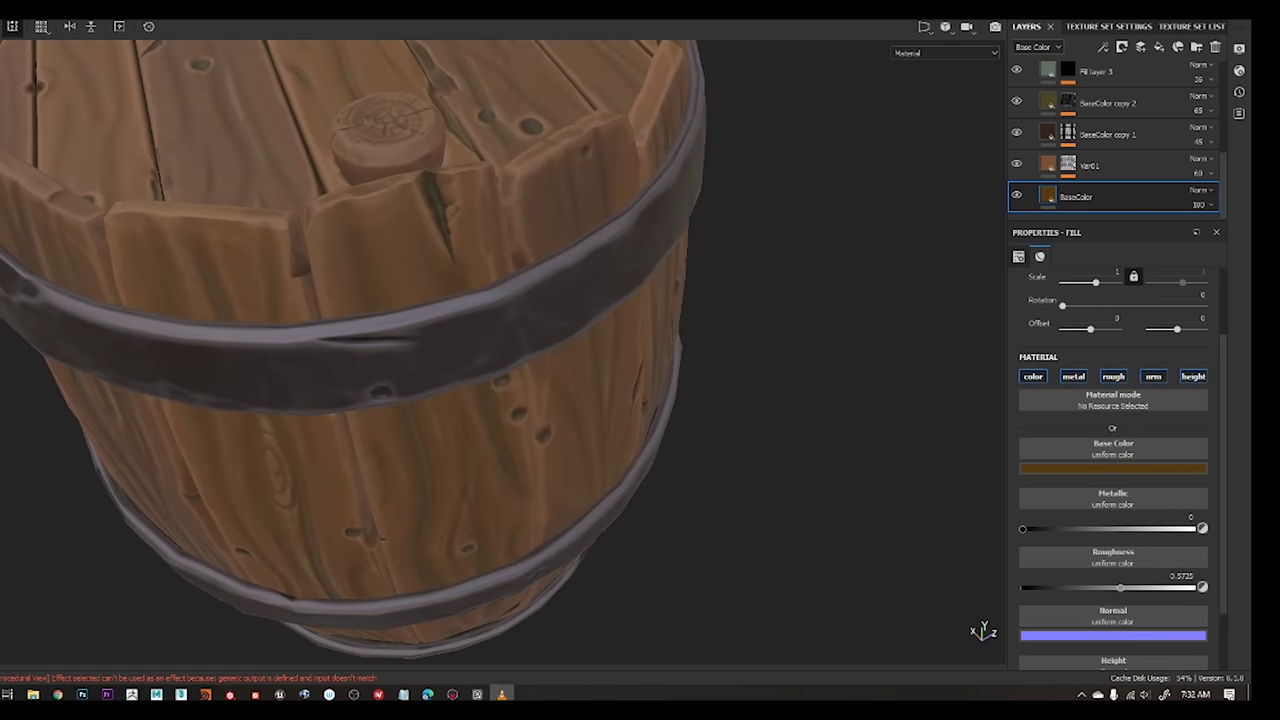
{"action": "scroll", "coordinate": [303, 223], "scroll_direction": "down", "scroll_amount": 5}
{"action": "mouse_move", "coordinate": [303, 223]}
{"action": "left_mouse_down", "text": "alt"}
{"action": "mouse_move", "coordinate": [751, 191]}
{"action": "mouse_move", "coordinate": [700, 260]}
{"action": "left_mouse_up", "text": "alt"}
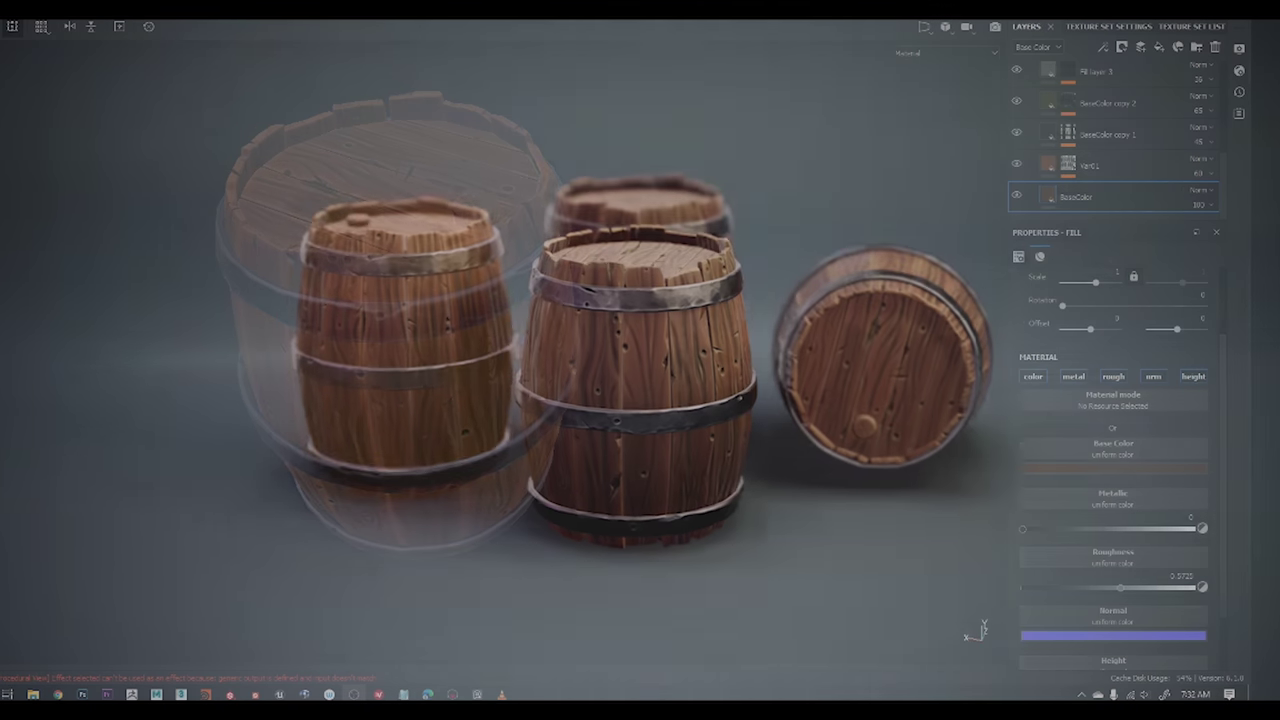